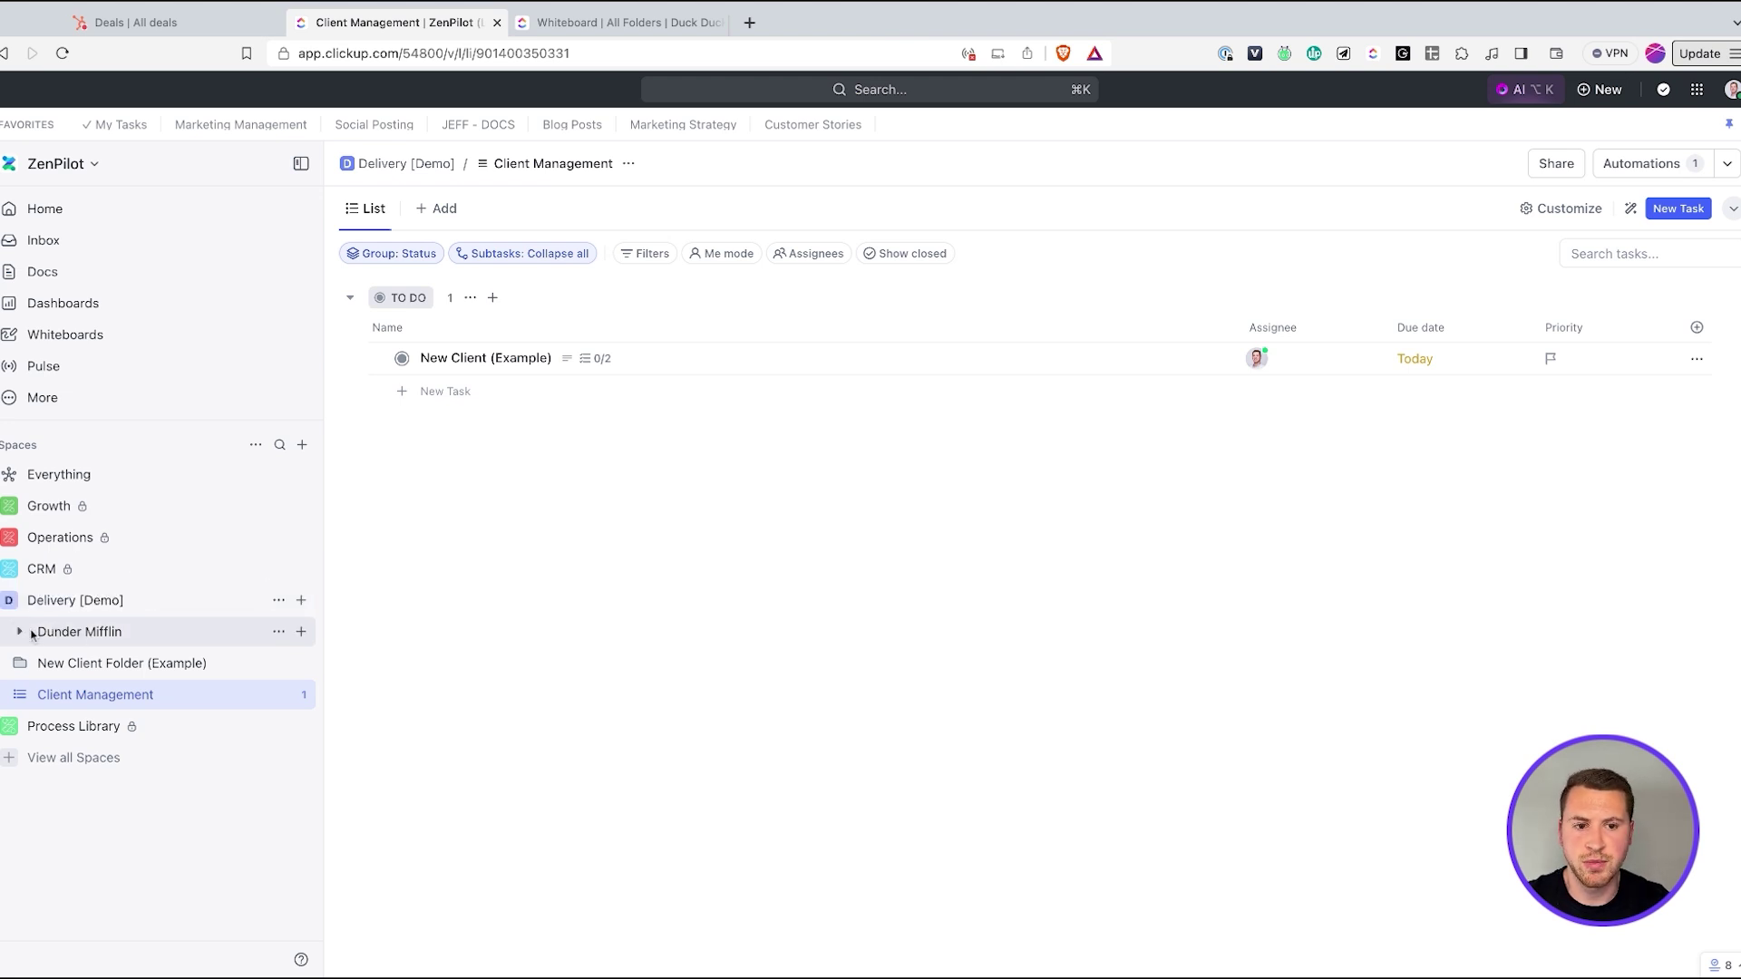
Step: Inspect the lists inside the Dunder Mifflin folder and open the New Client Folder (Example) with its lists
click(73, 634)
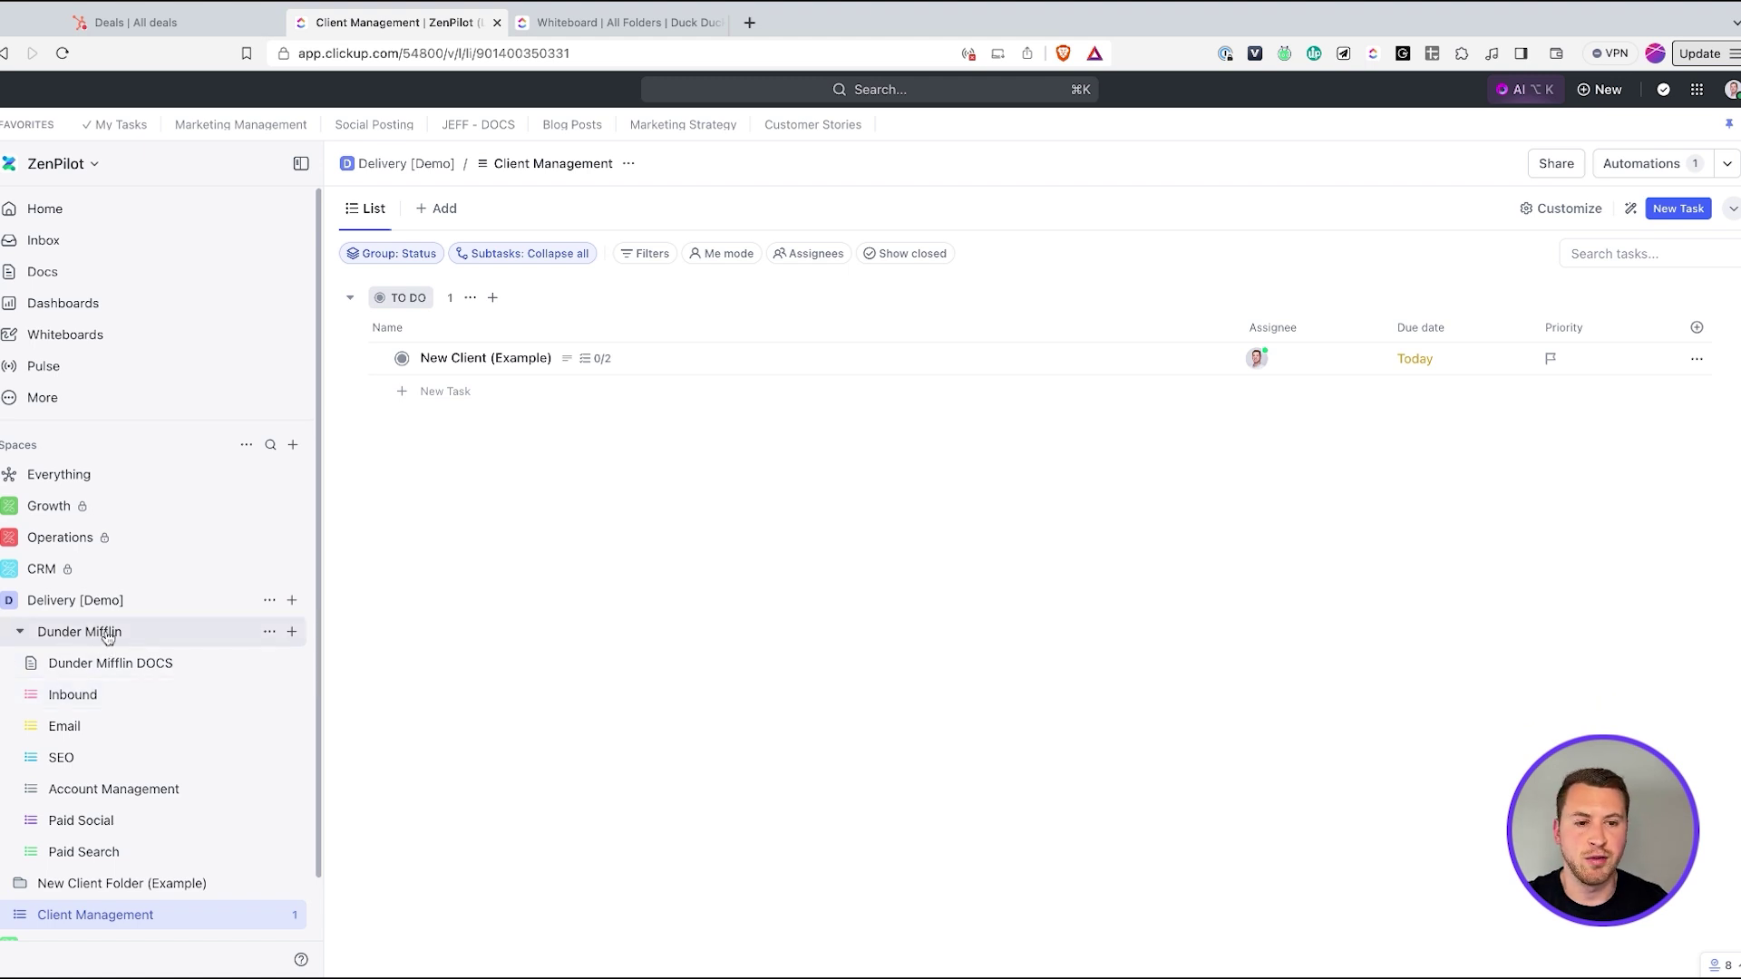
click(21, 635)
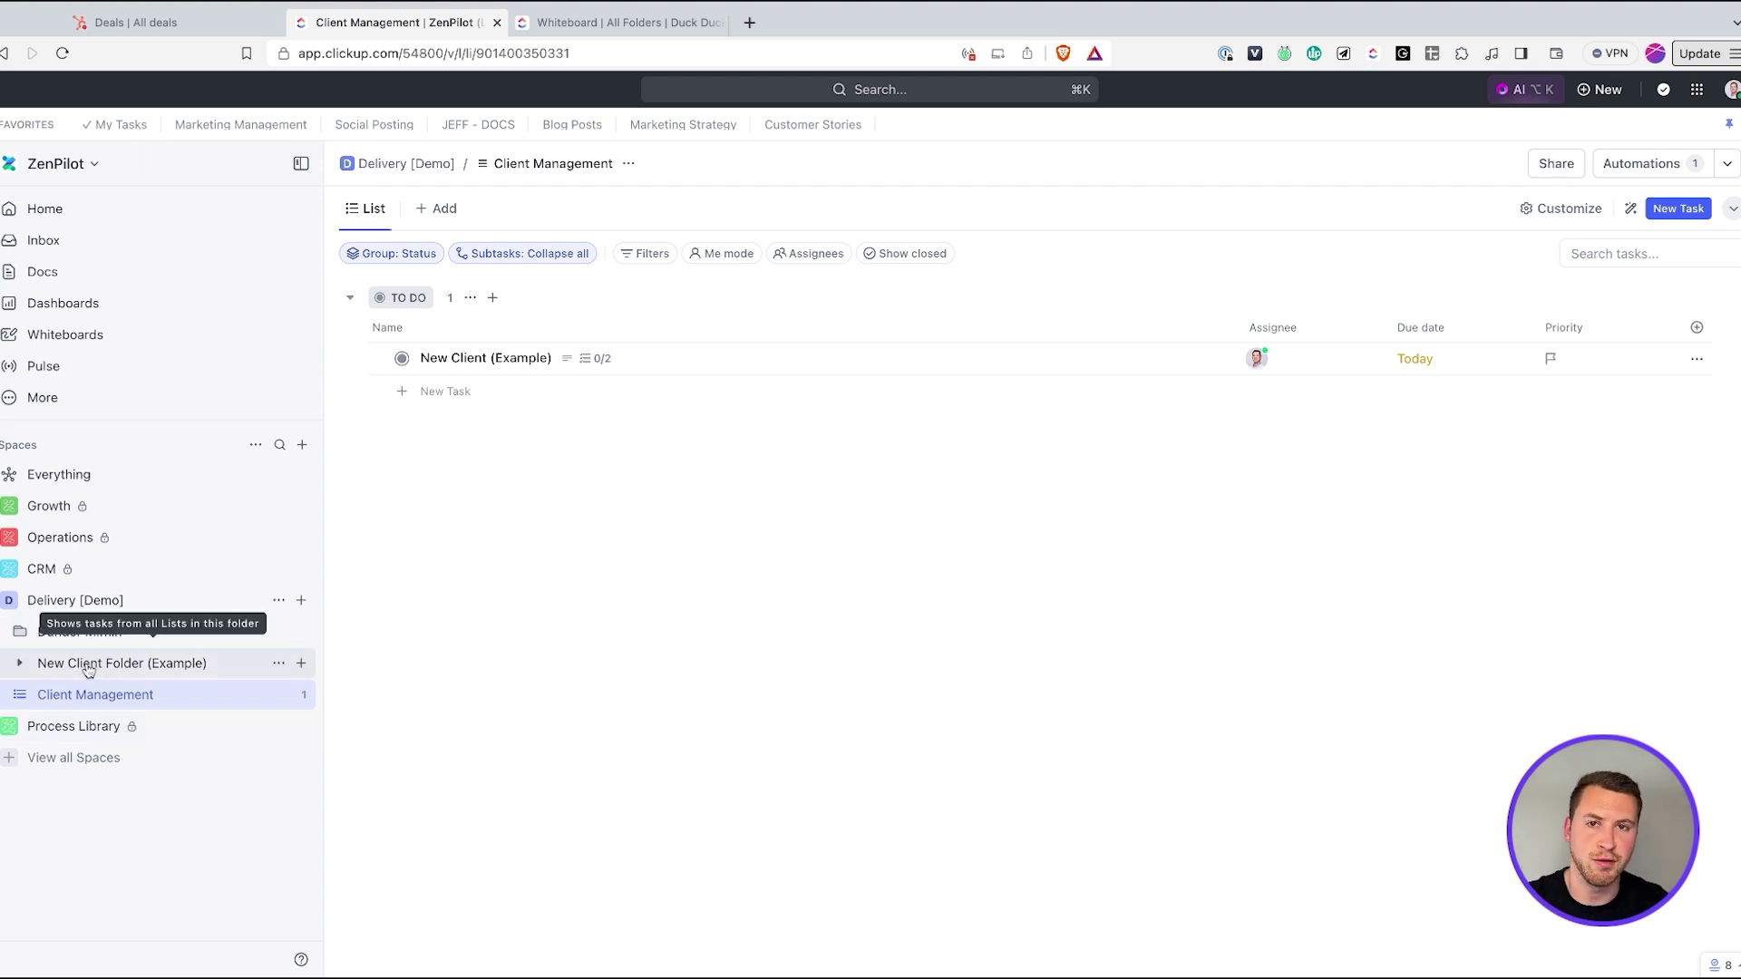
click(20, 664)
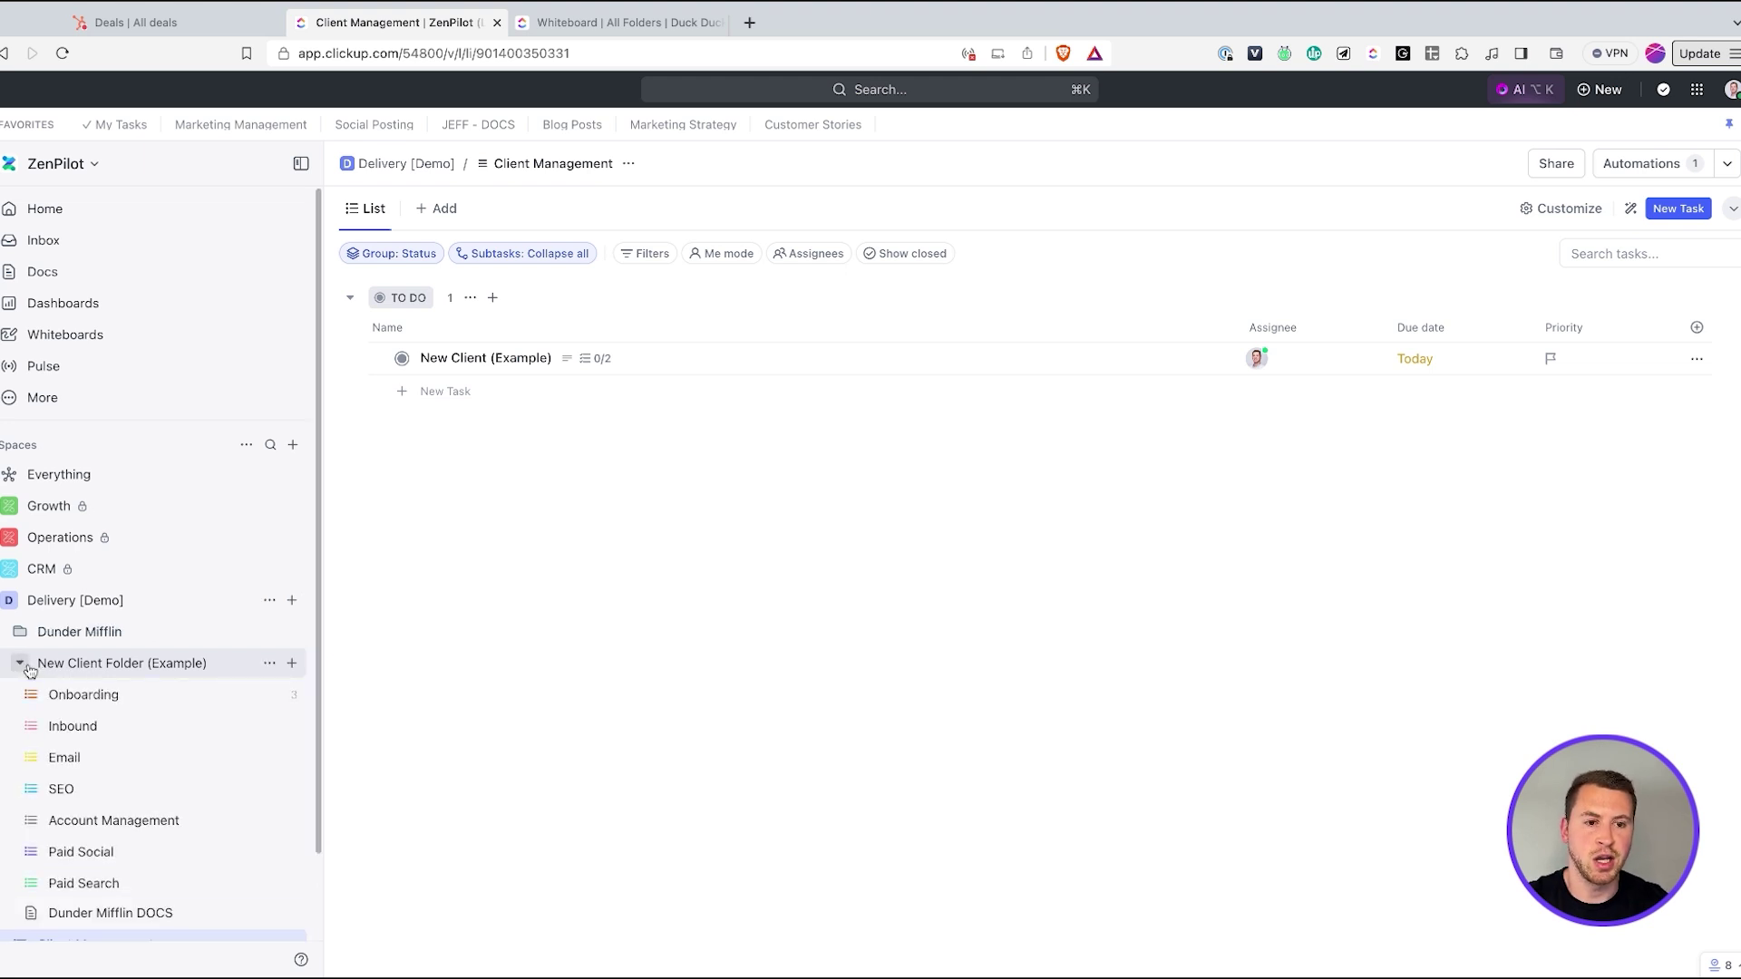
click(98, 665)
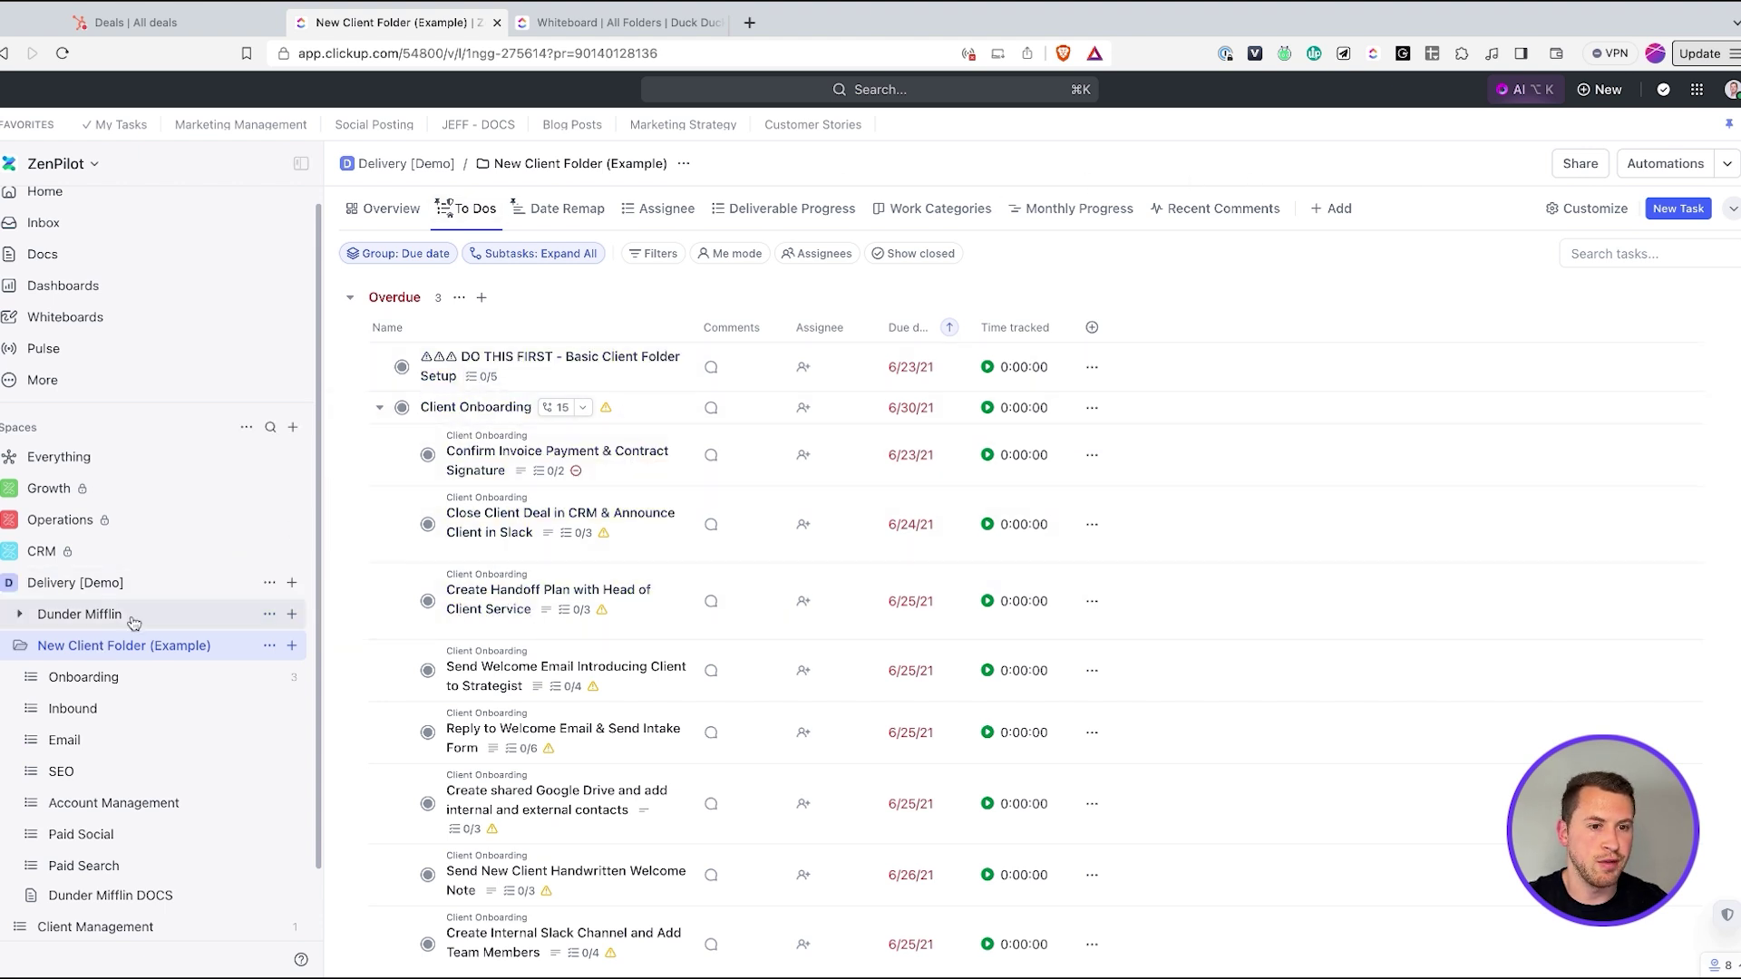
Step: Review the Client Onboarding subtasks in the Onboarding list of New Client Folder (Example)
click(105, 676)
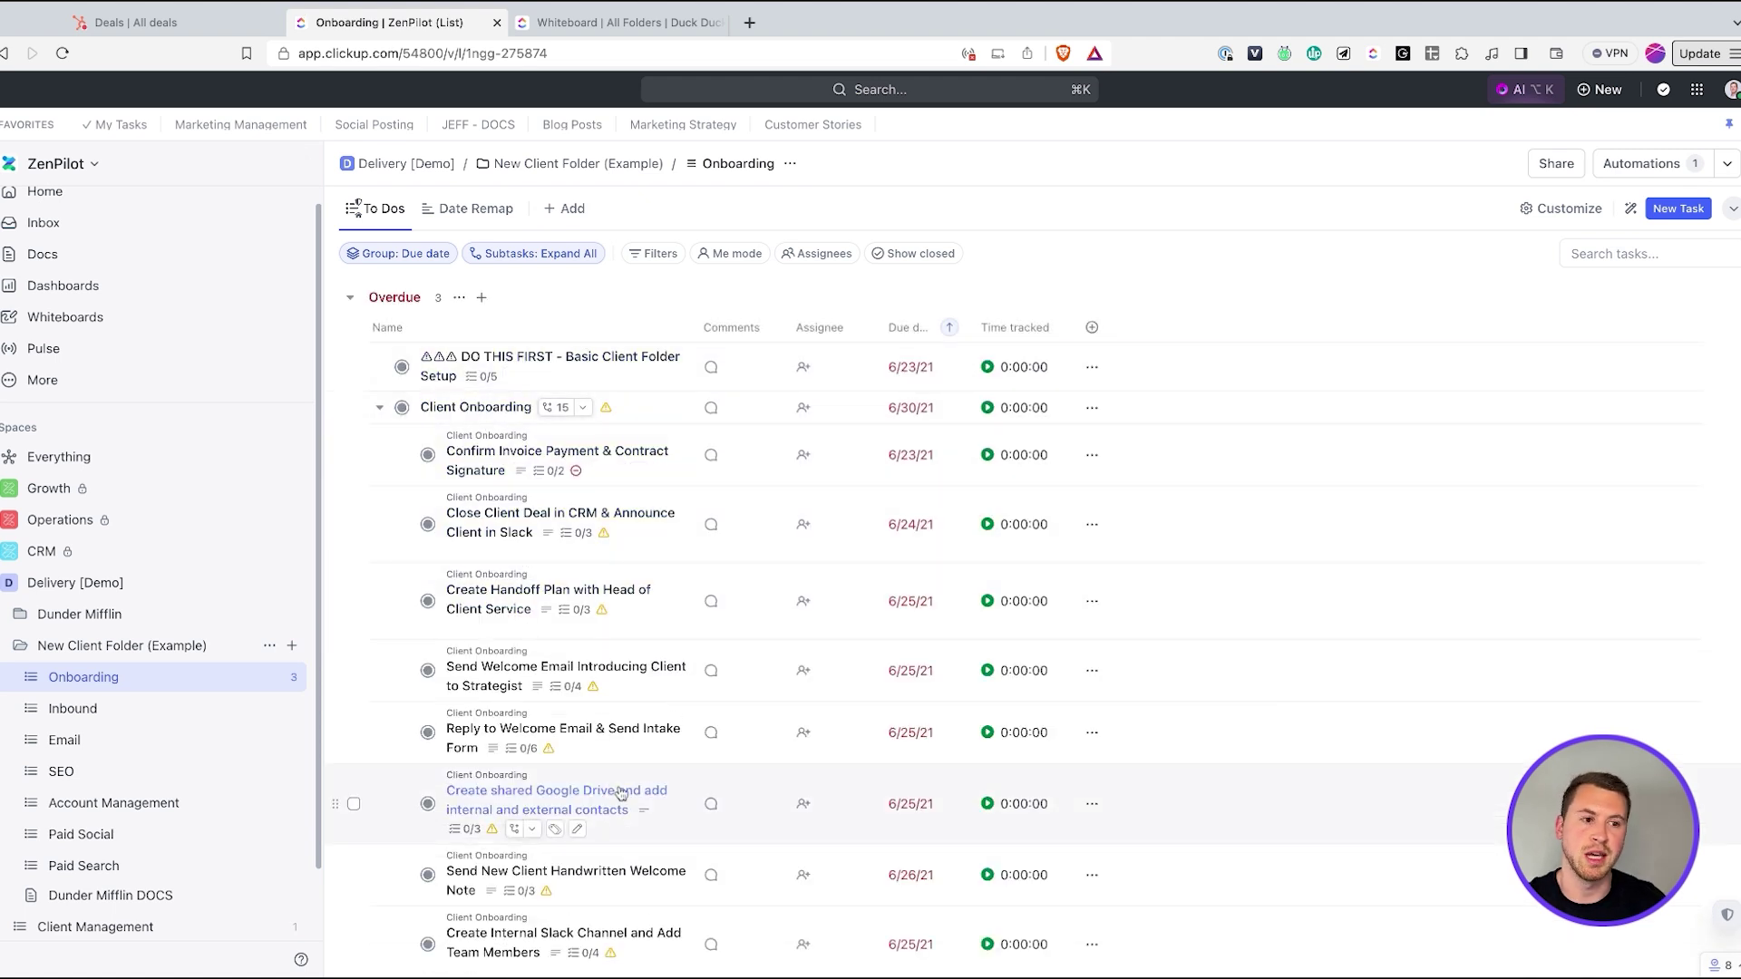
scroll(625, 793, down, 1)
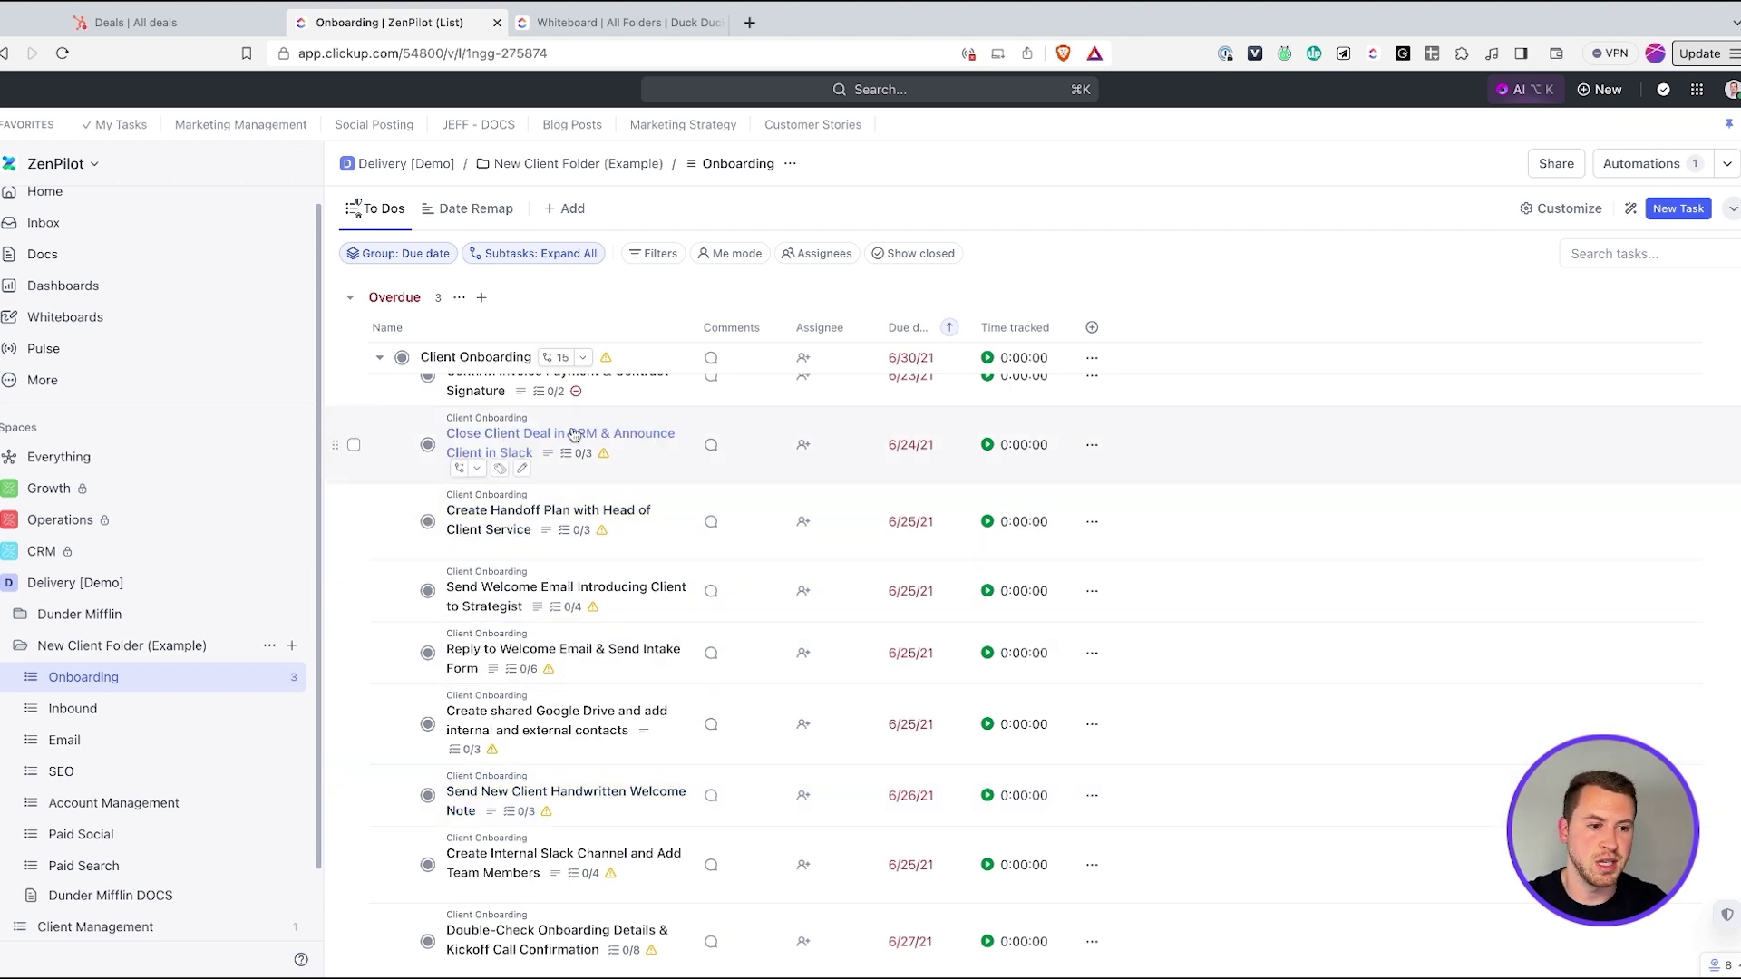
scroll(574, 434, down, 2)
scroll(574, 435, down, 2)
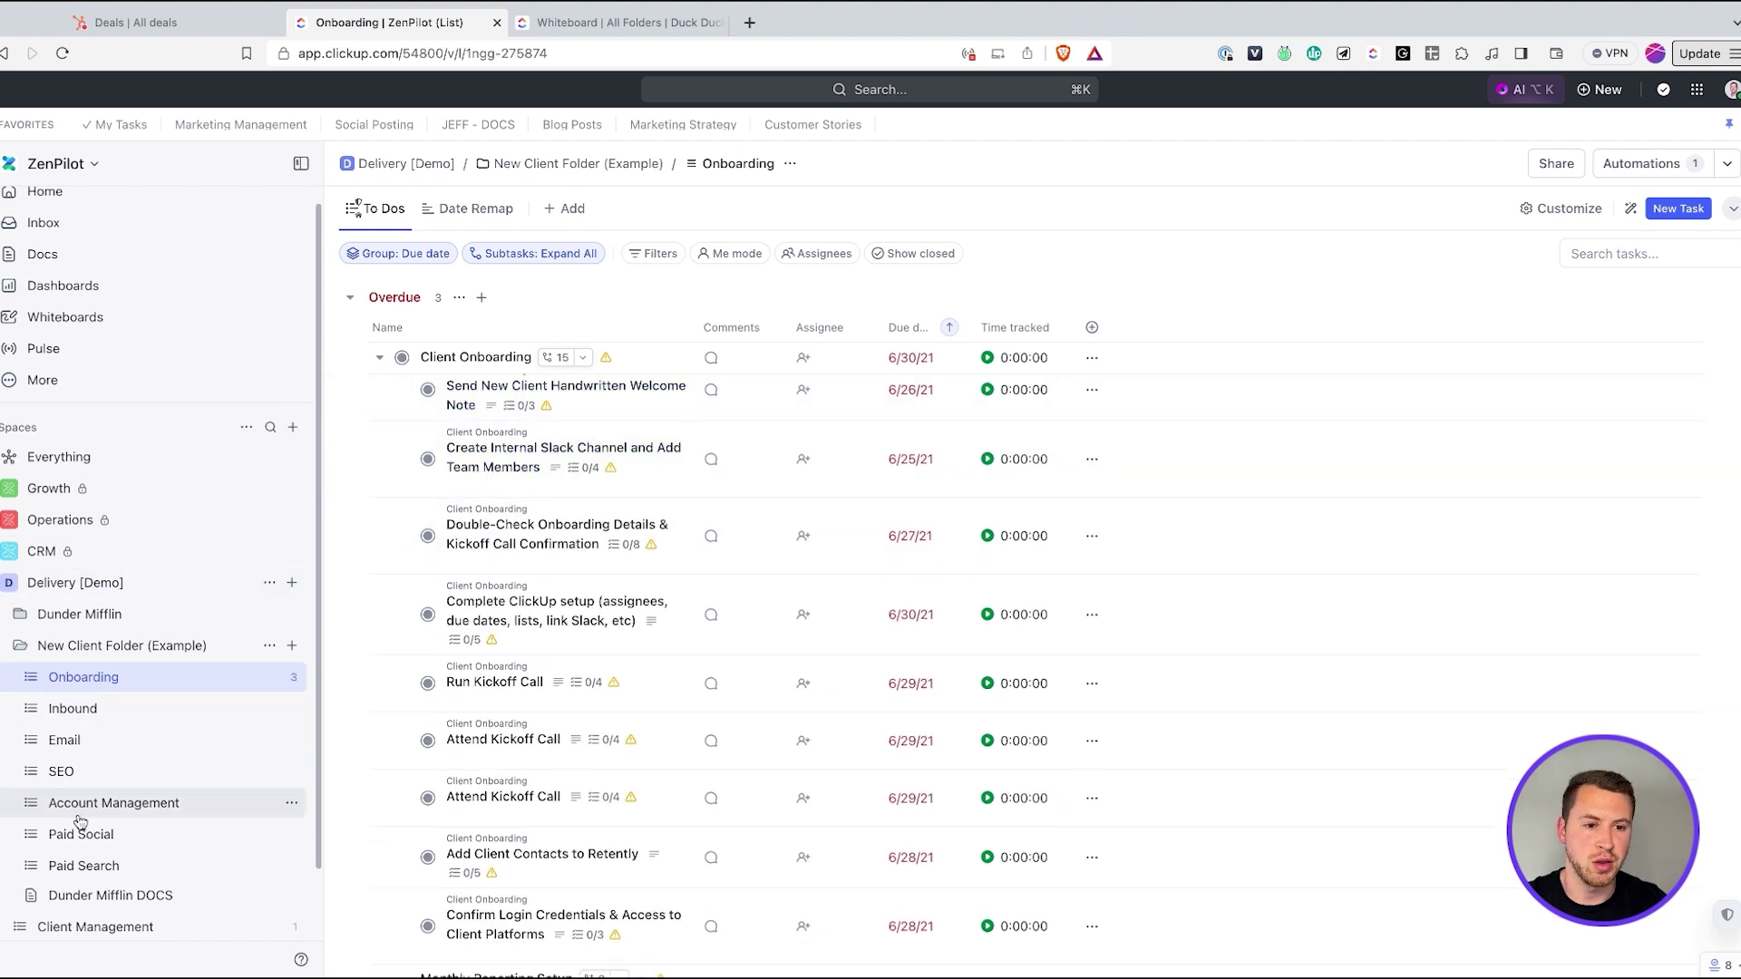
Step: View the Client Overview page of Dunder Mifflin DOCS and return to the To Dos view of New Client Folder (Example)
click(128, 902)
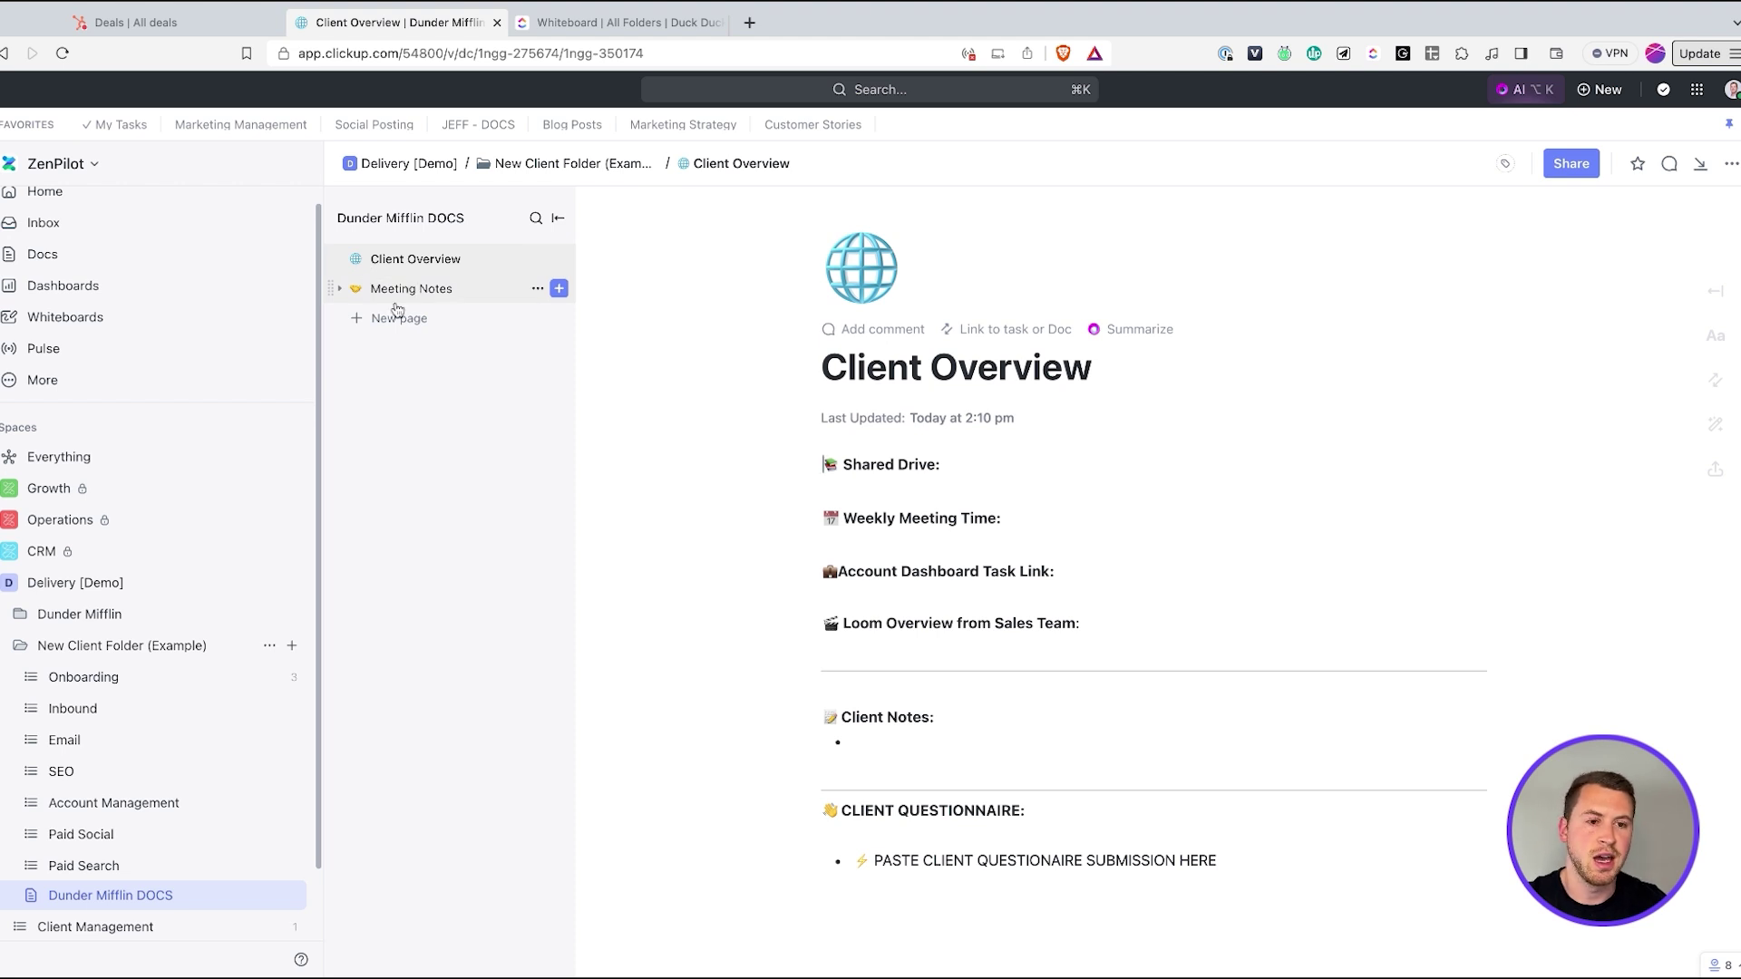
click(19, 647)
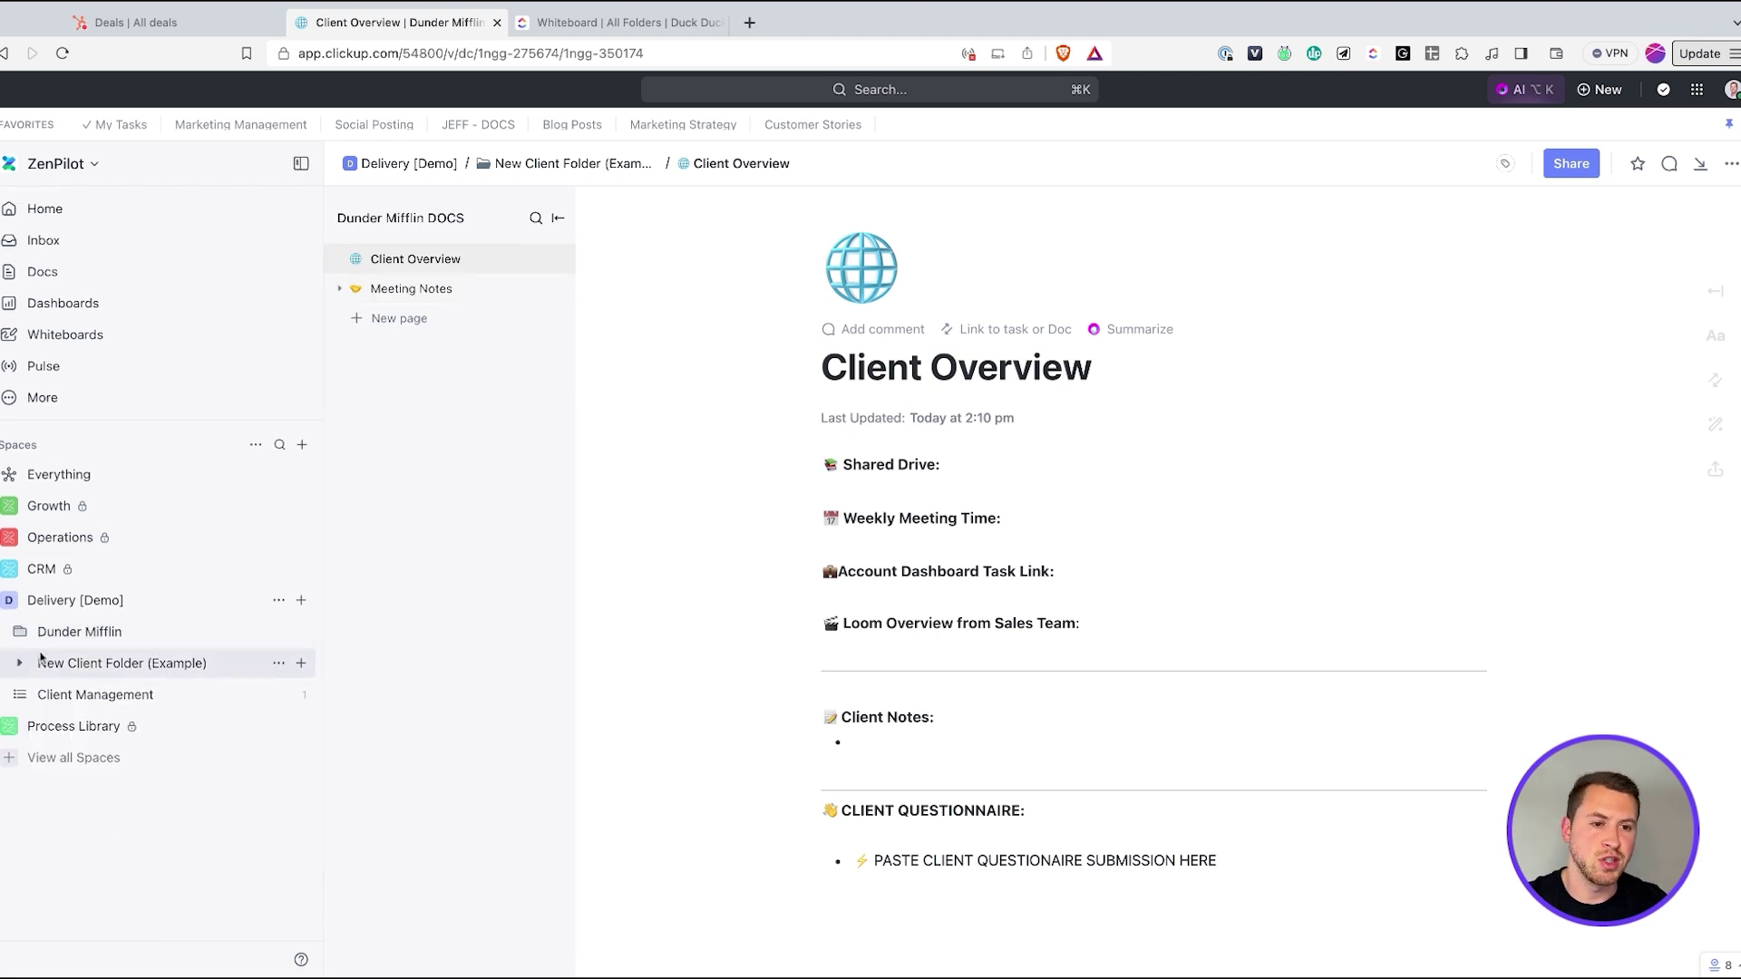
click(116, 665)
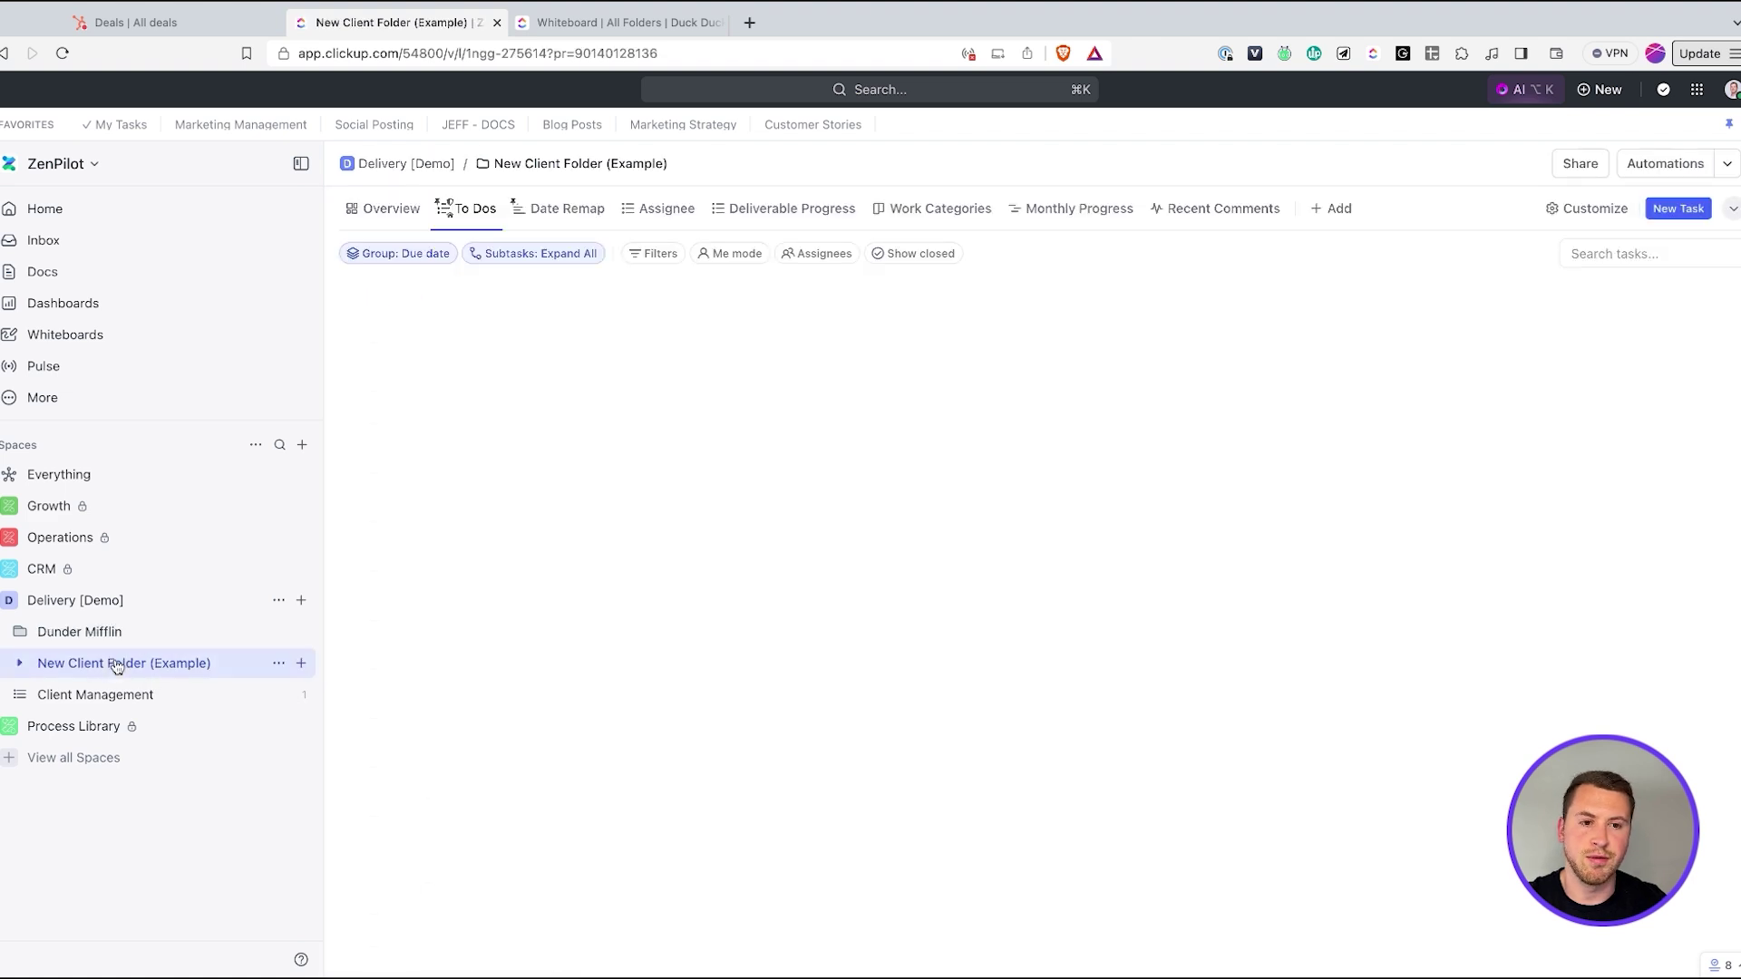
click(22, 666)
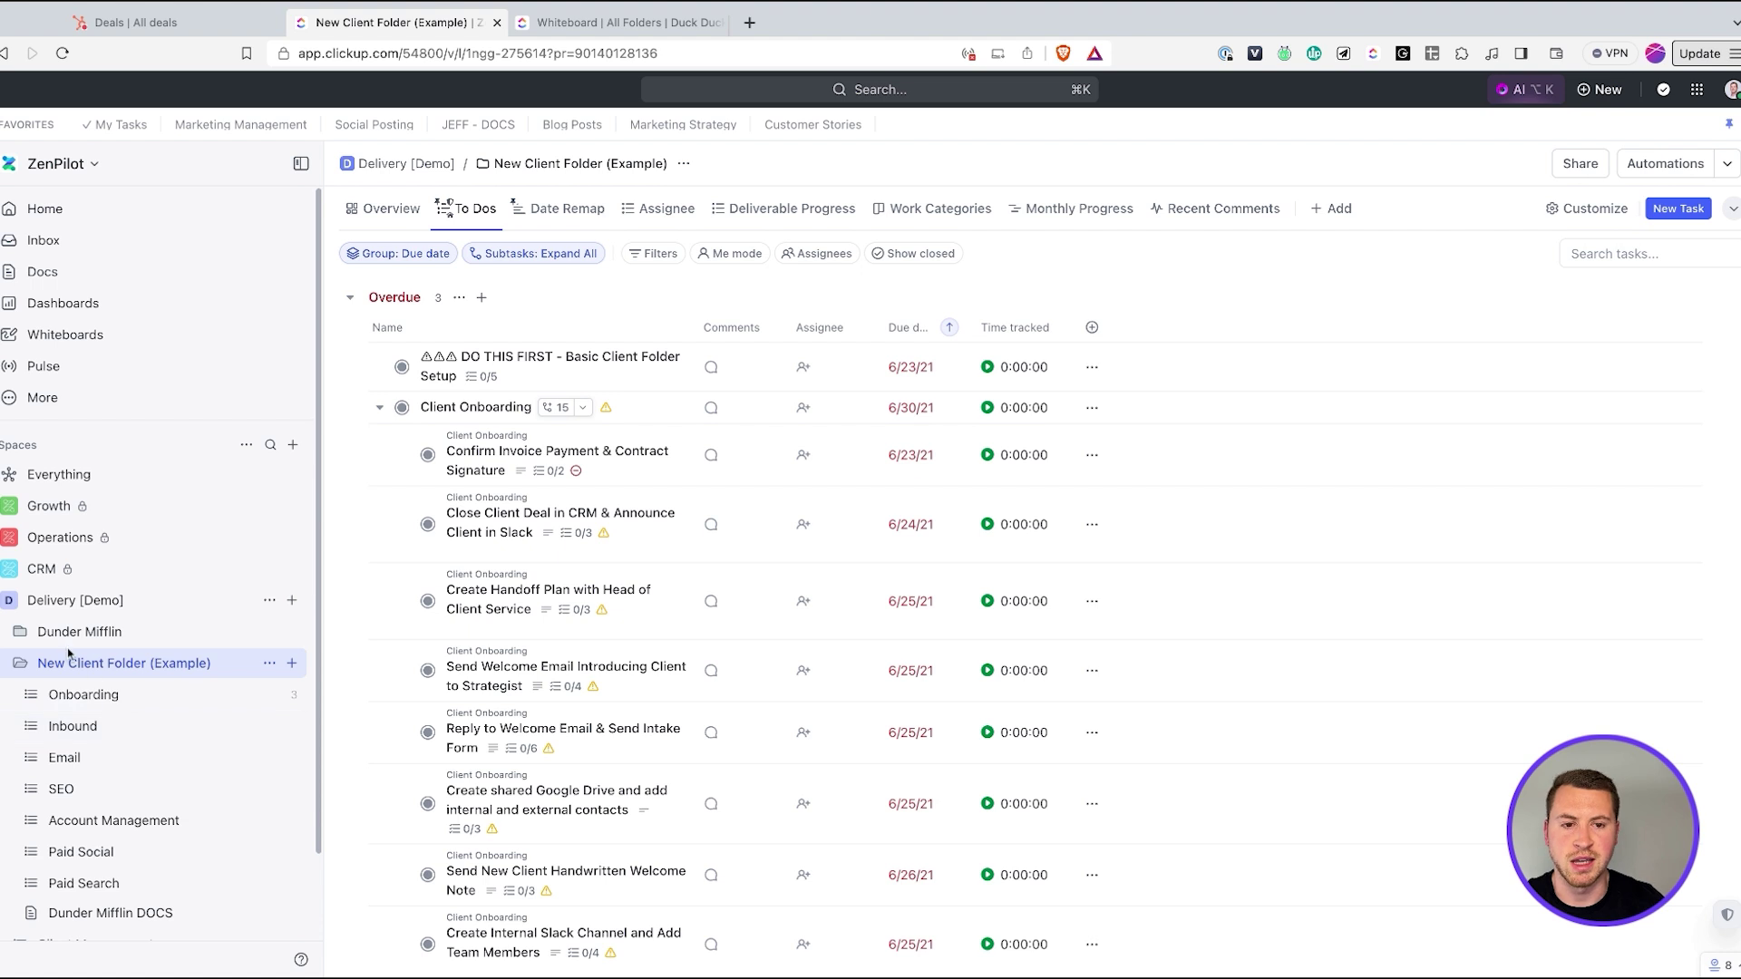
click(14, 659)
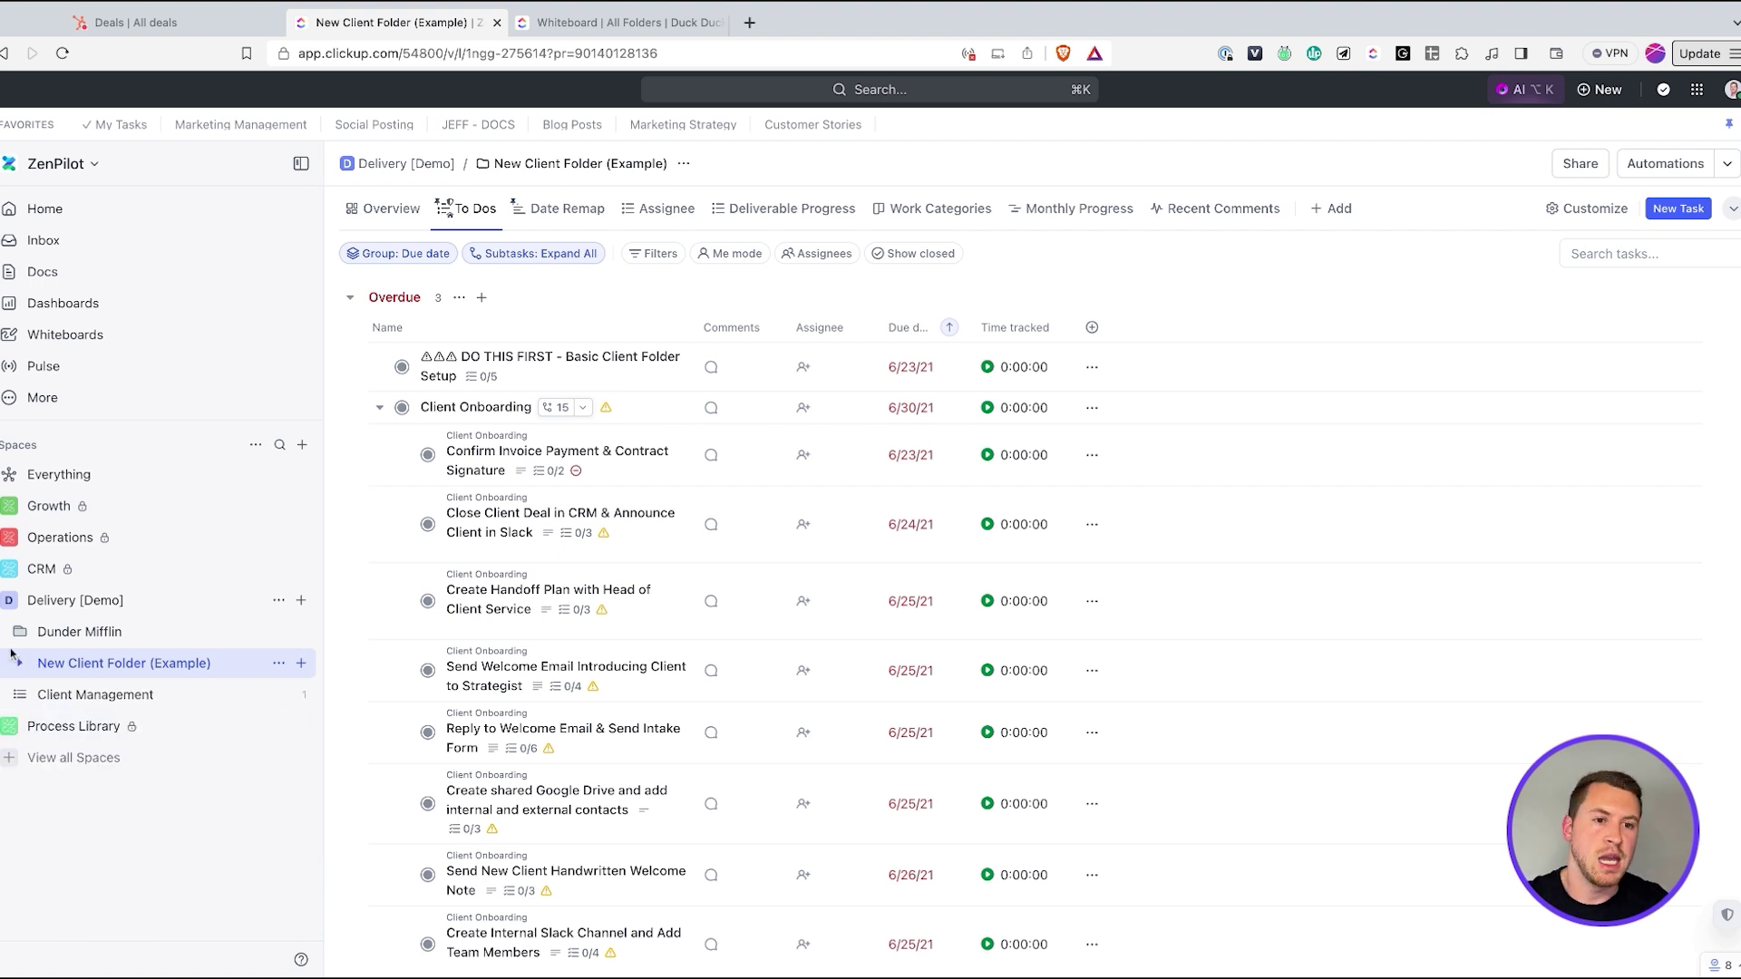
Step: Examine the description and checklist of the New Client (Example) task in the Client Management list, and close the task
click(94, 698)
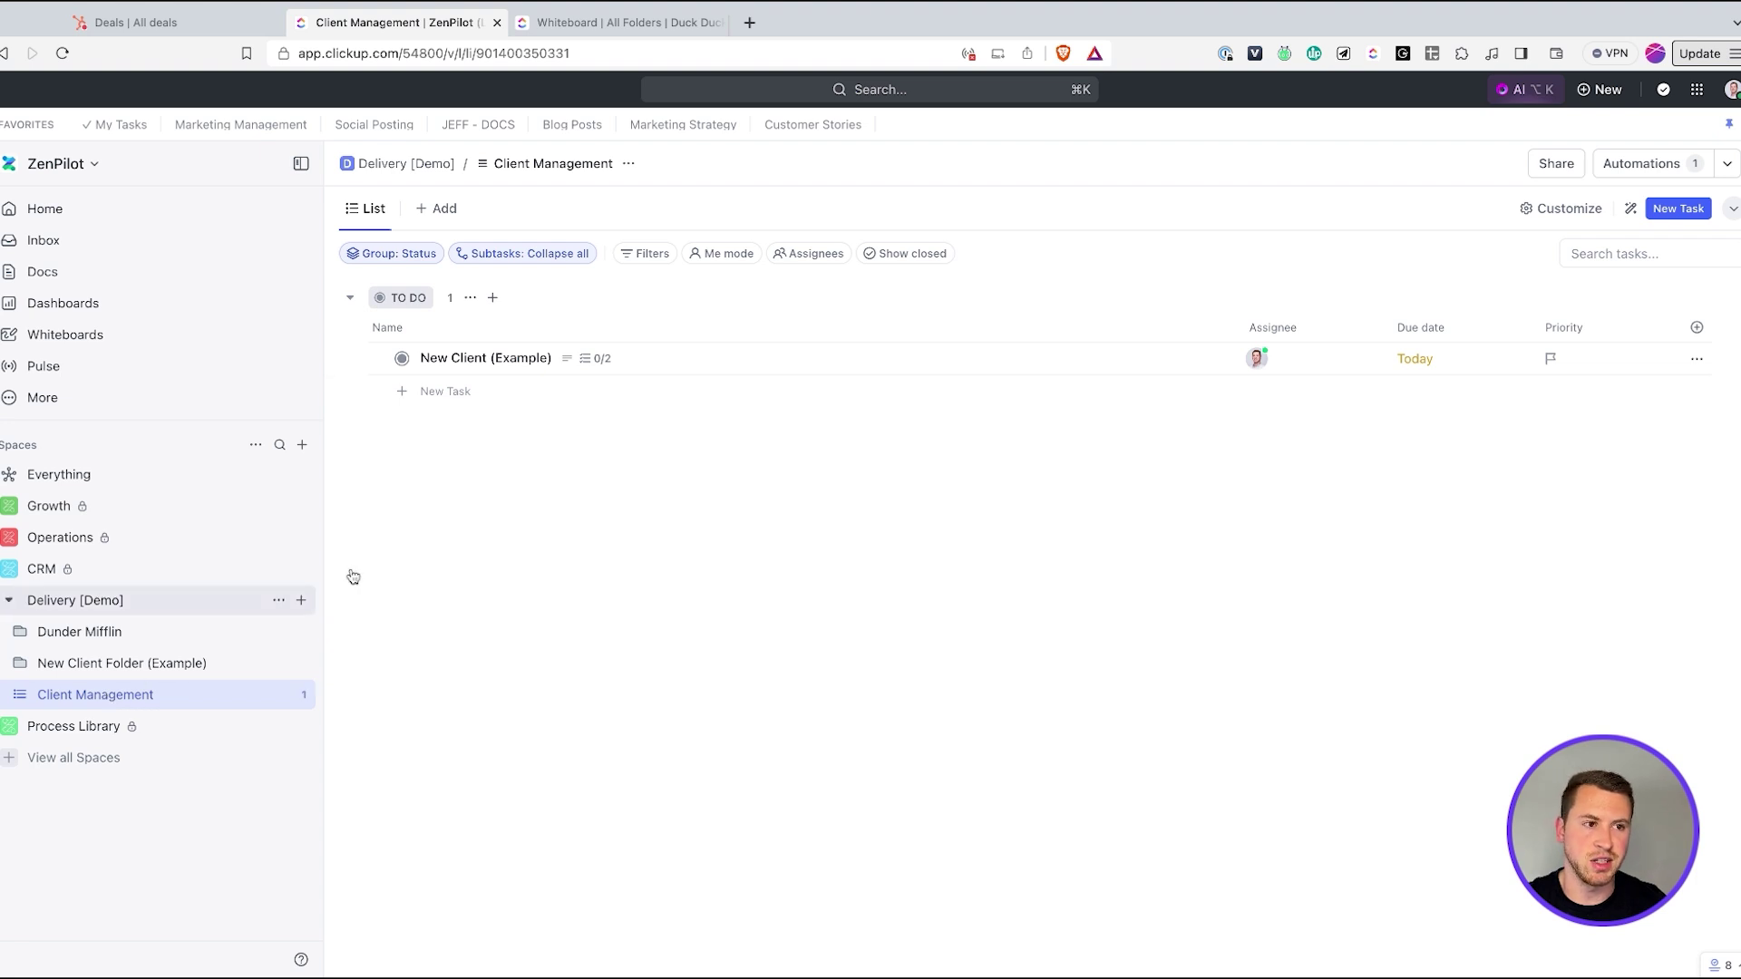
click(512, 366)
double_click(226, 422)
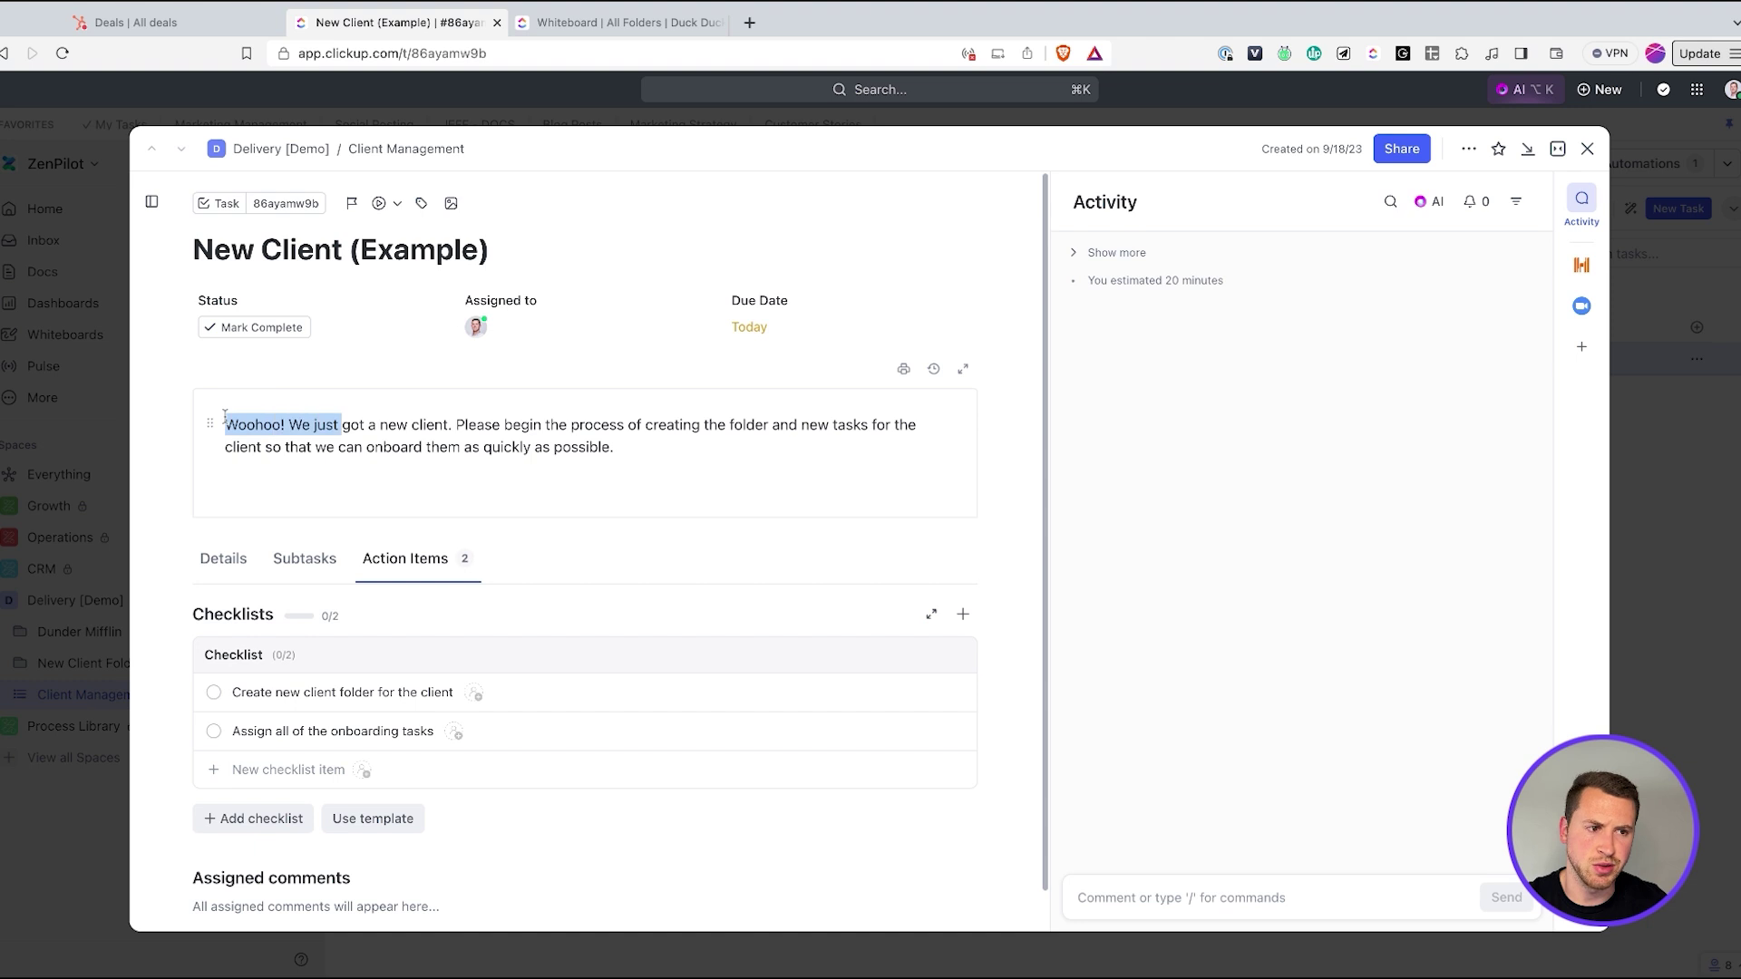
triple_click(225, 419)
click(671, 458)
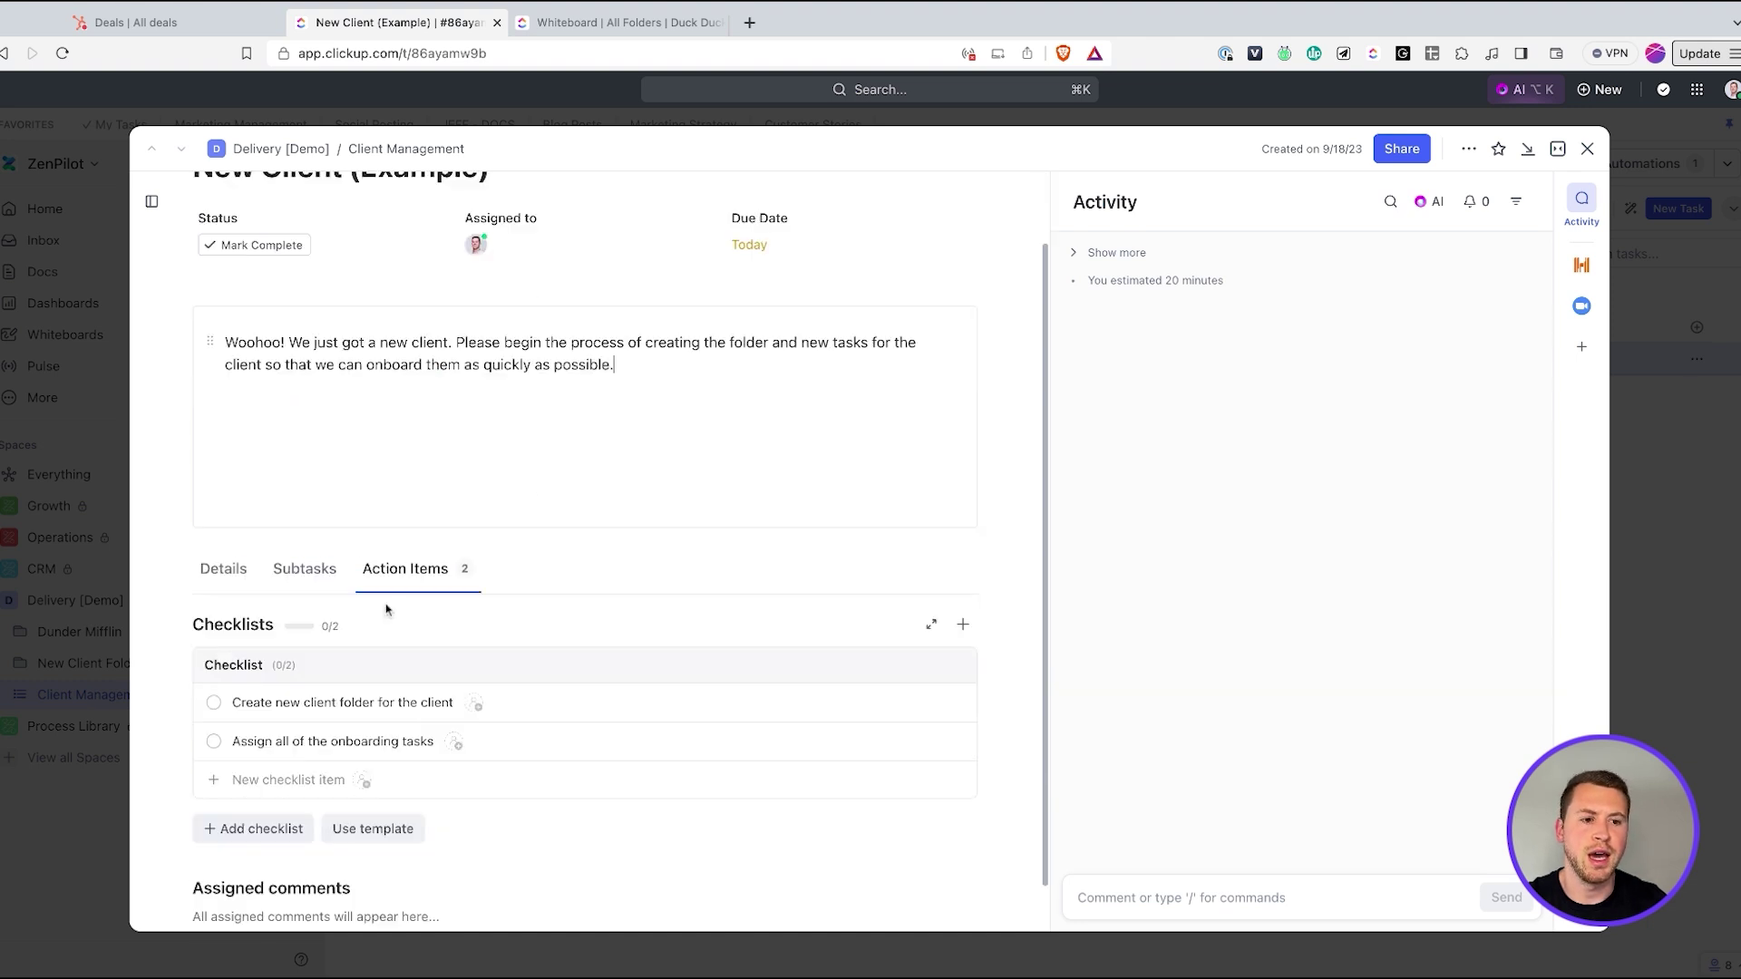
scroll(272, 652, down, 3)
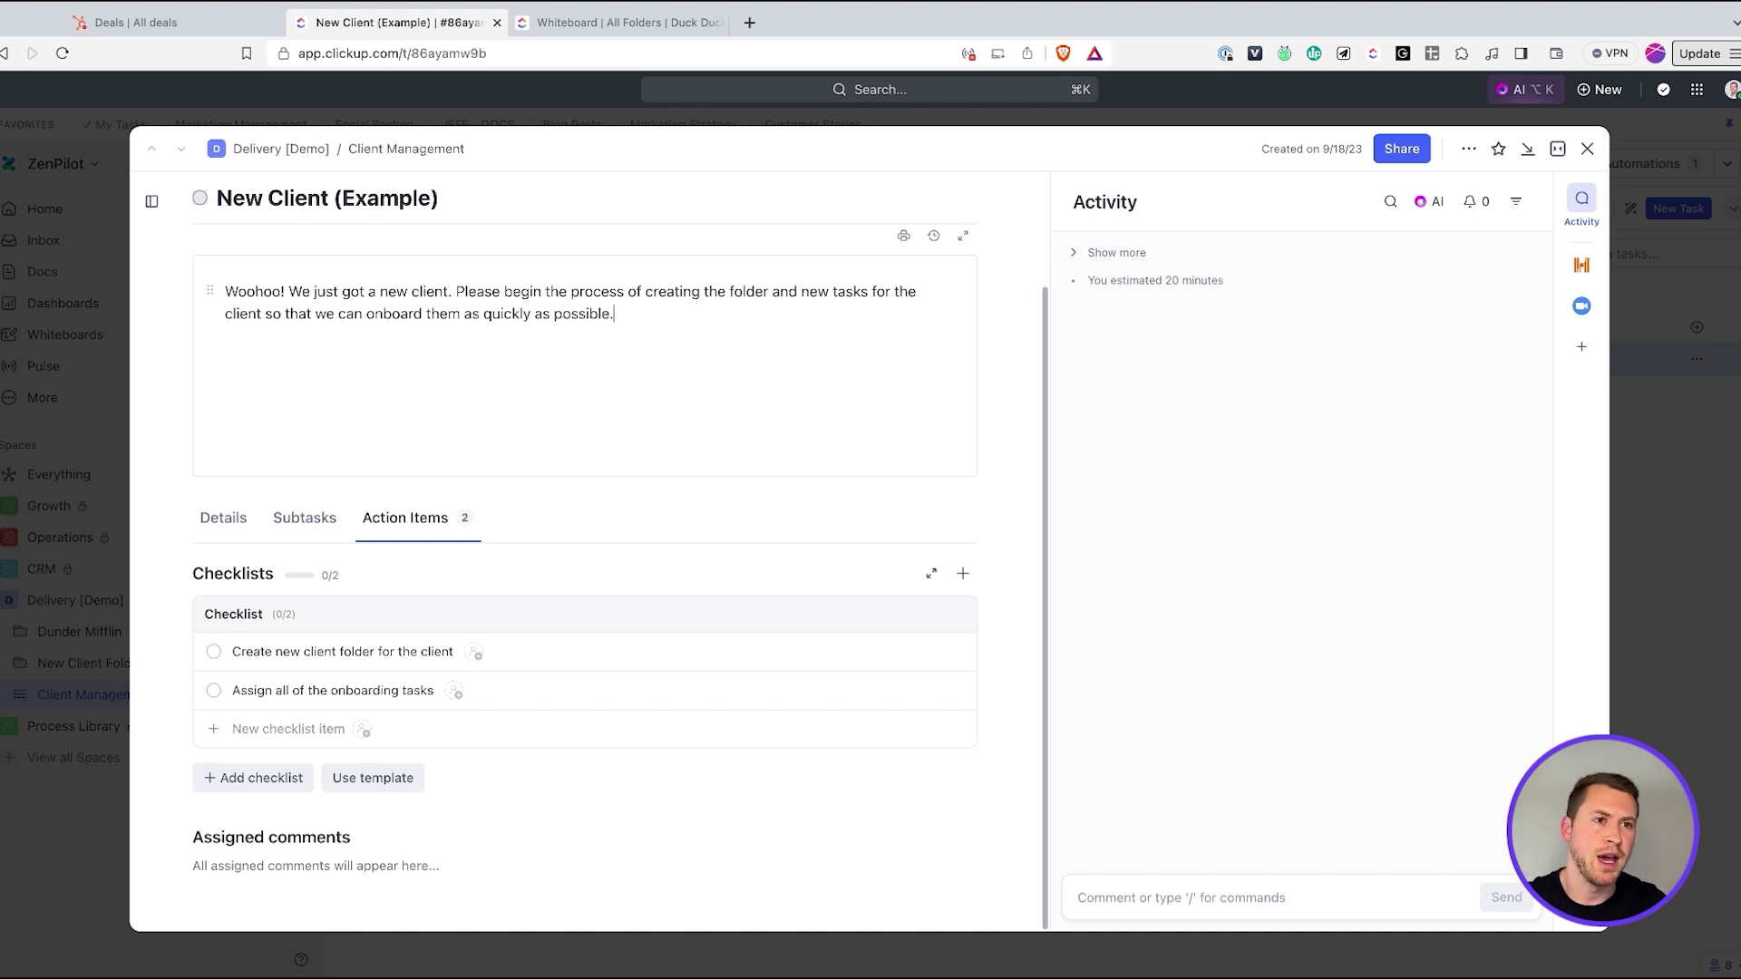
scroll(614, 314, up, 3)
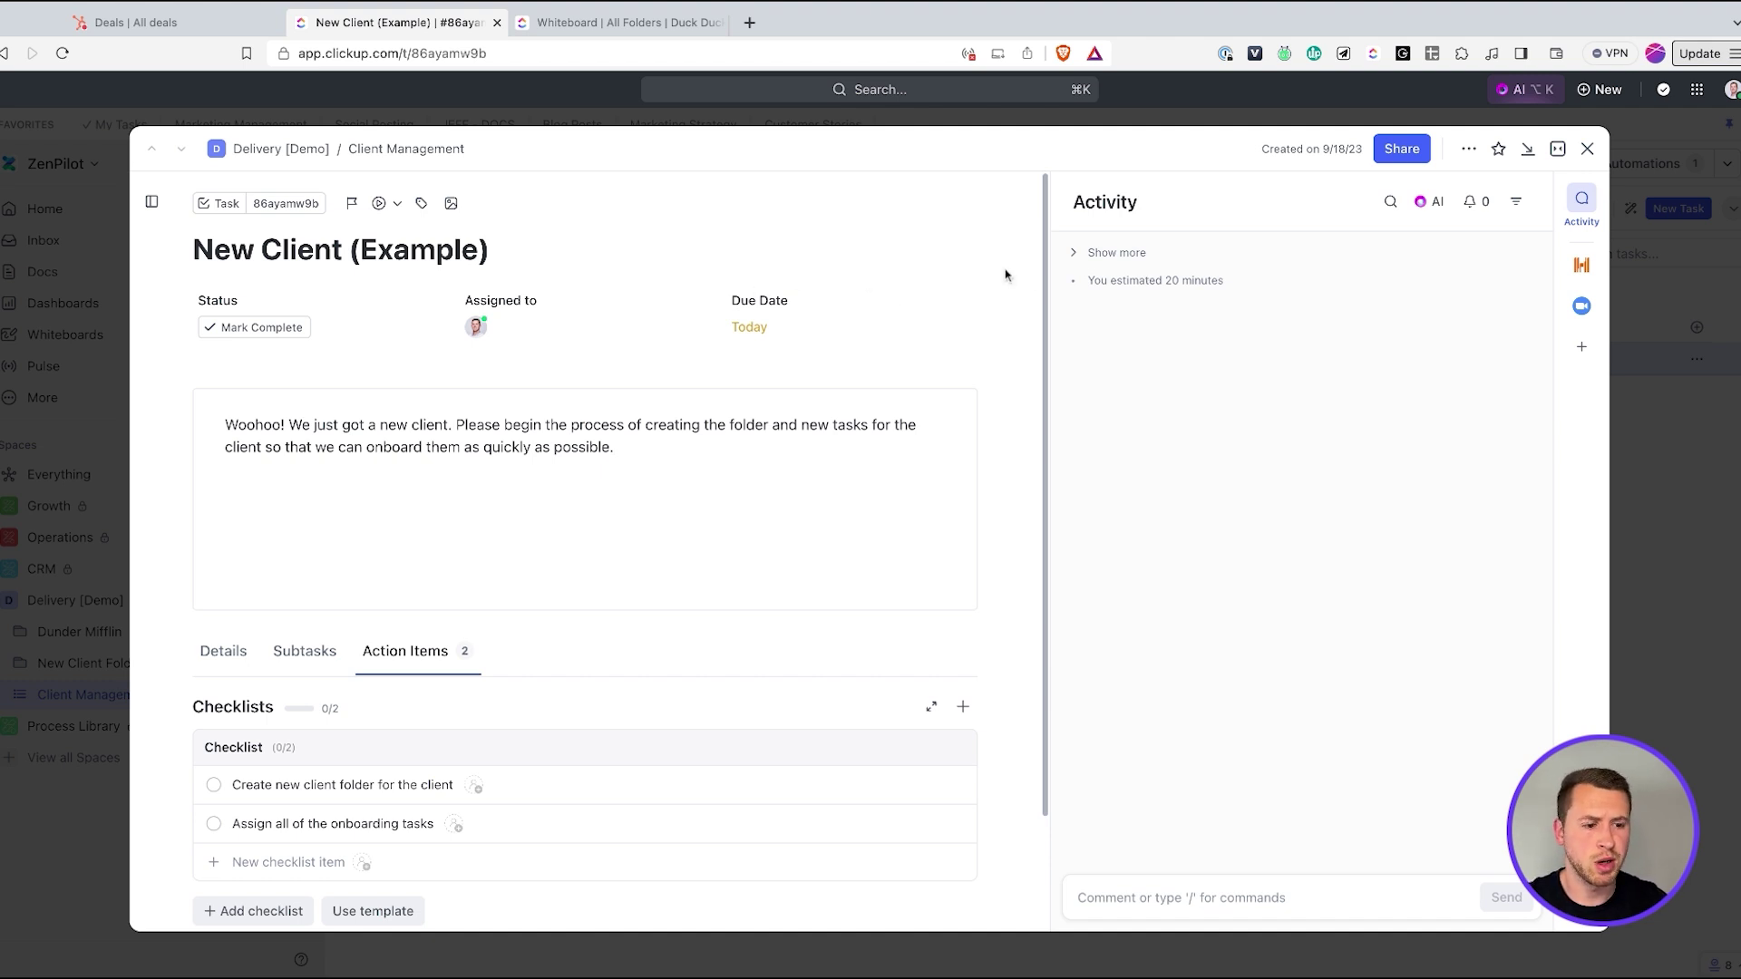
scroll(775, 351, down, 1)
scroll(775, 351, down, 3)
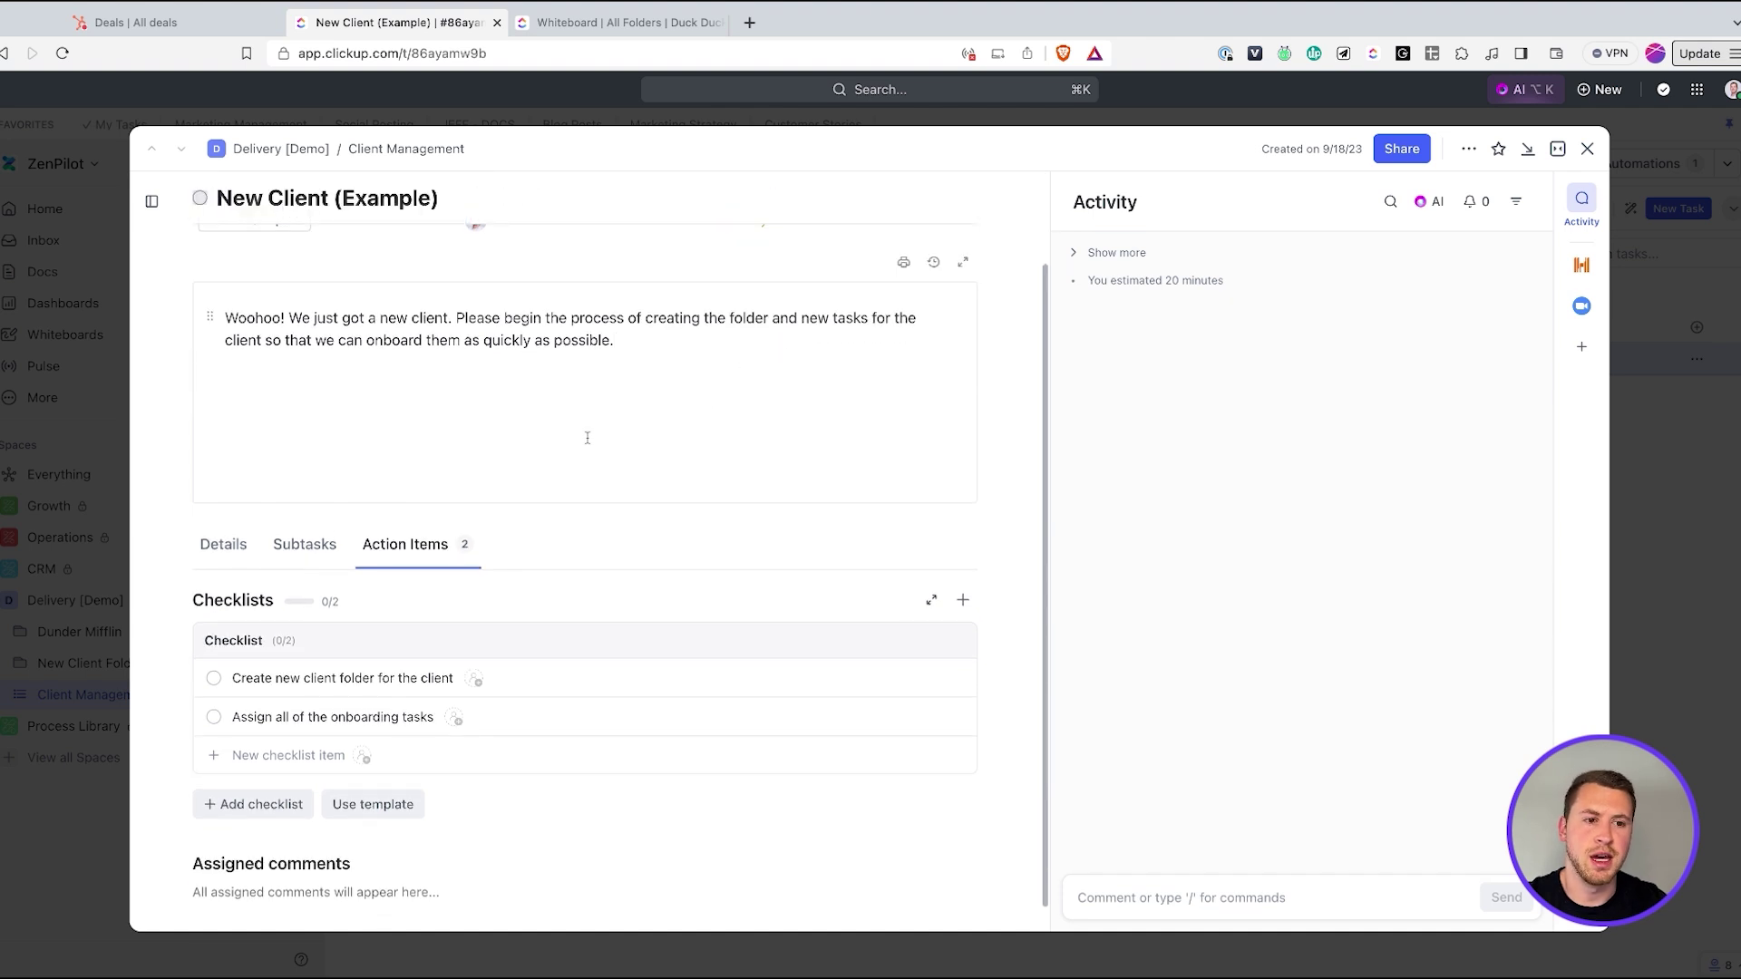
scroll(225, 560, up, 3)
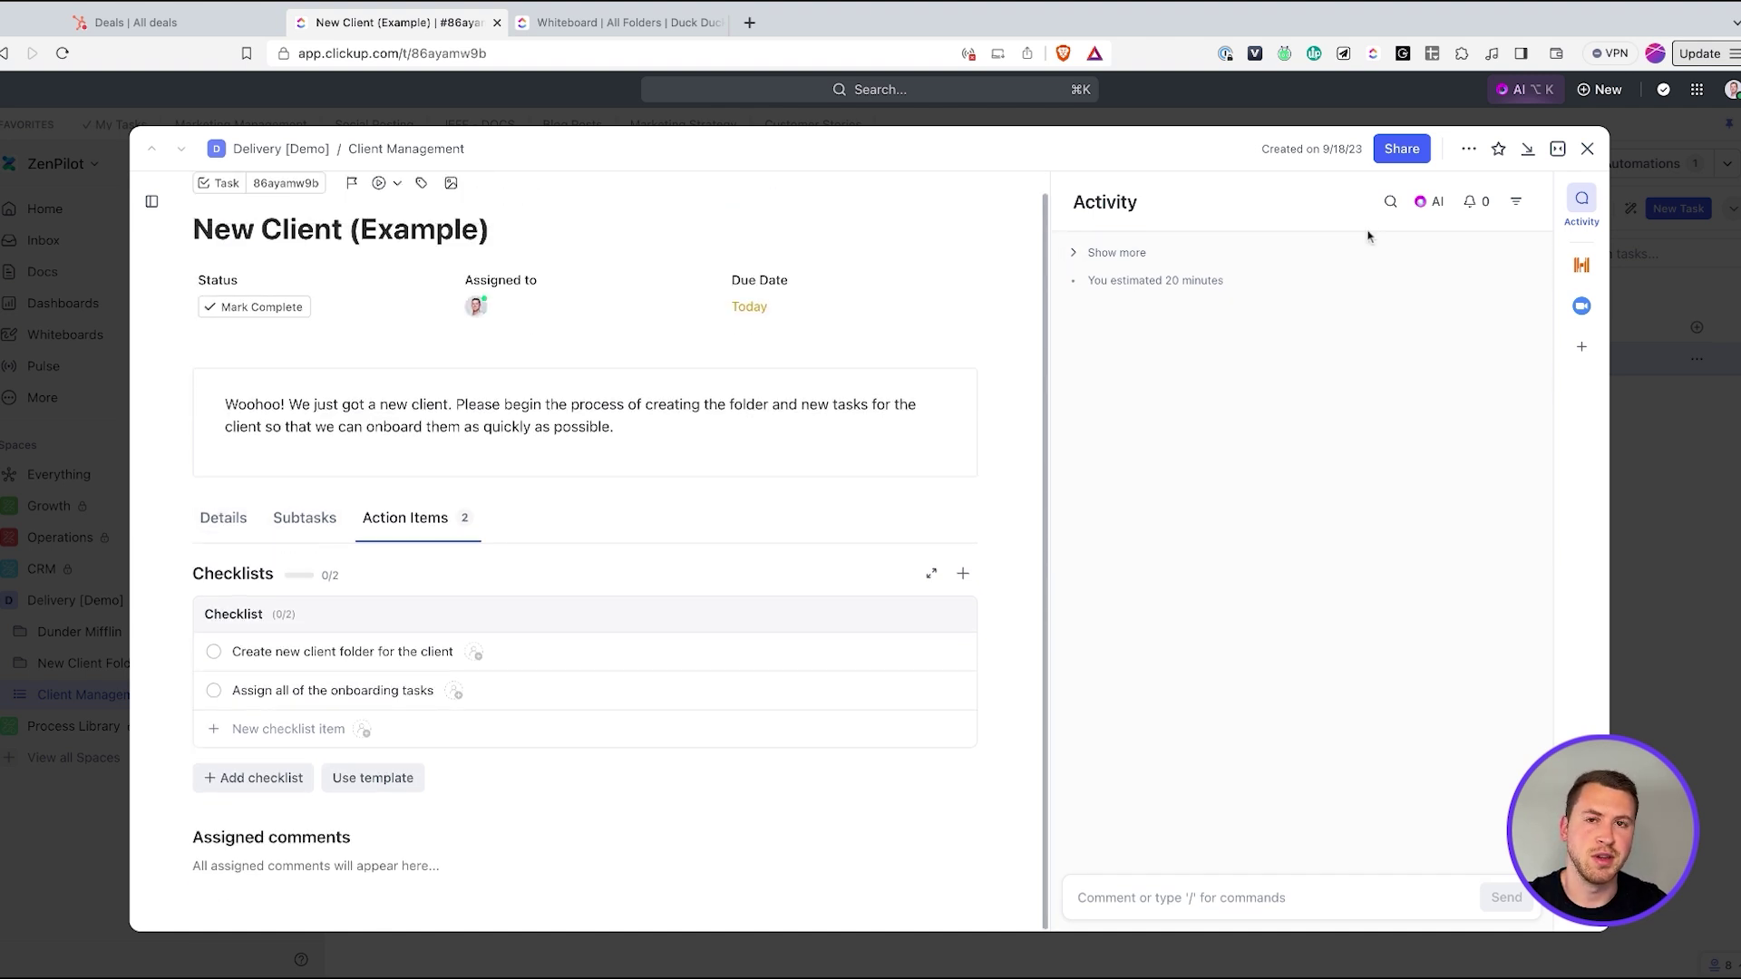
click(1571, 156)
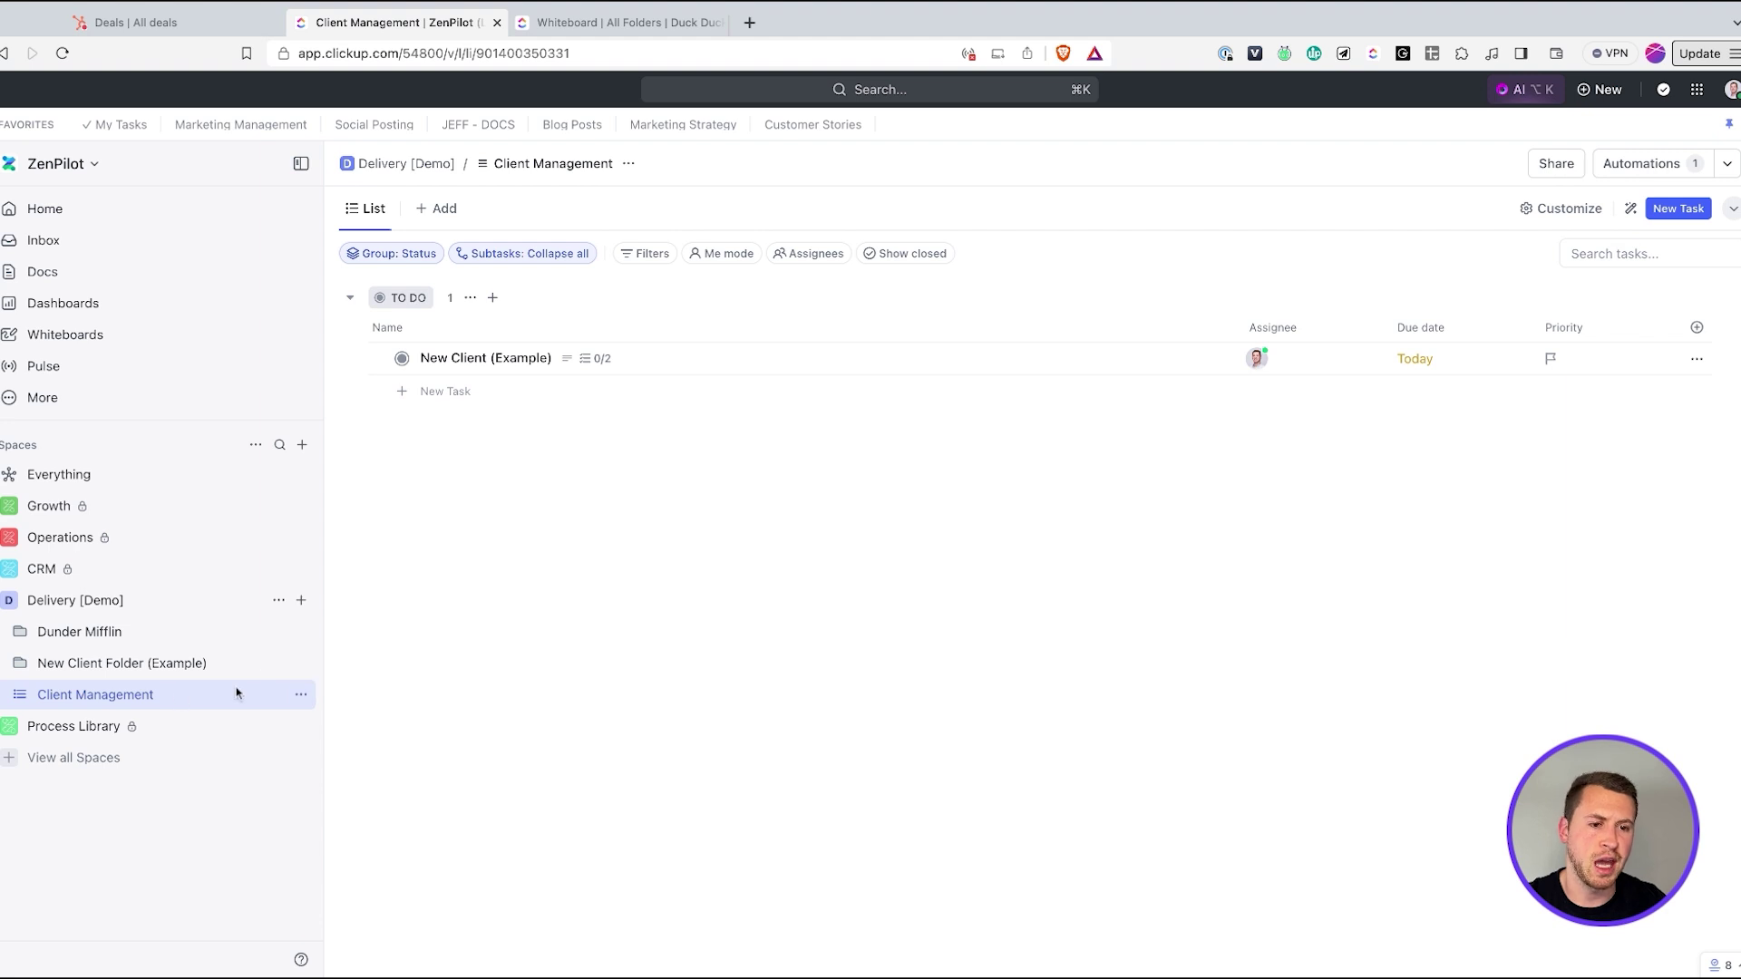
Step: Examine the Client Management list automation's trigger, Created by sources and due date action, and close it without changes
click(298, 696)
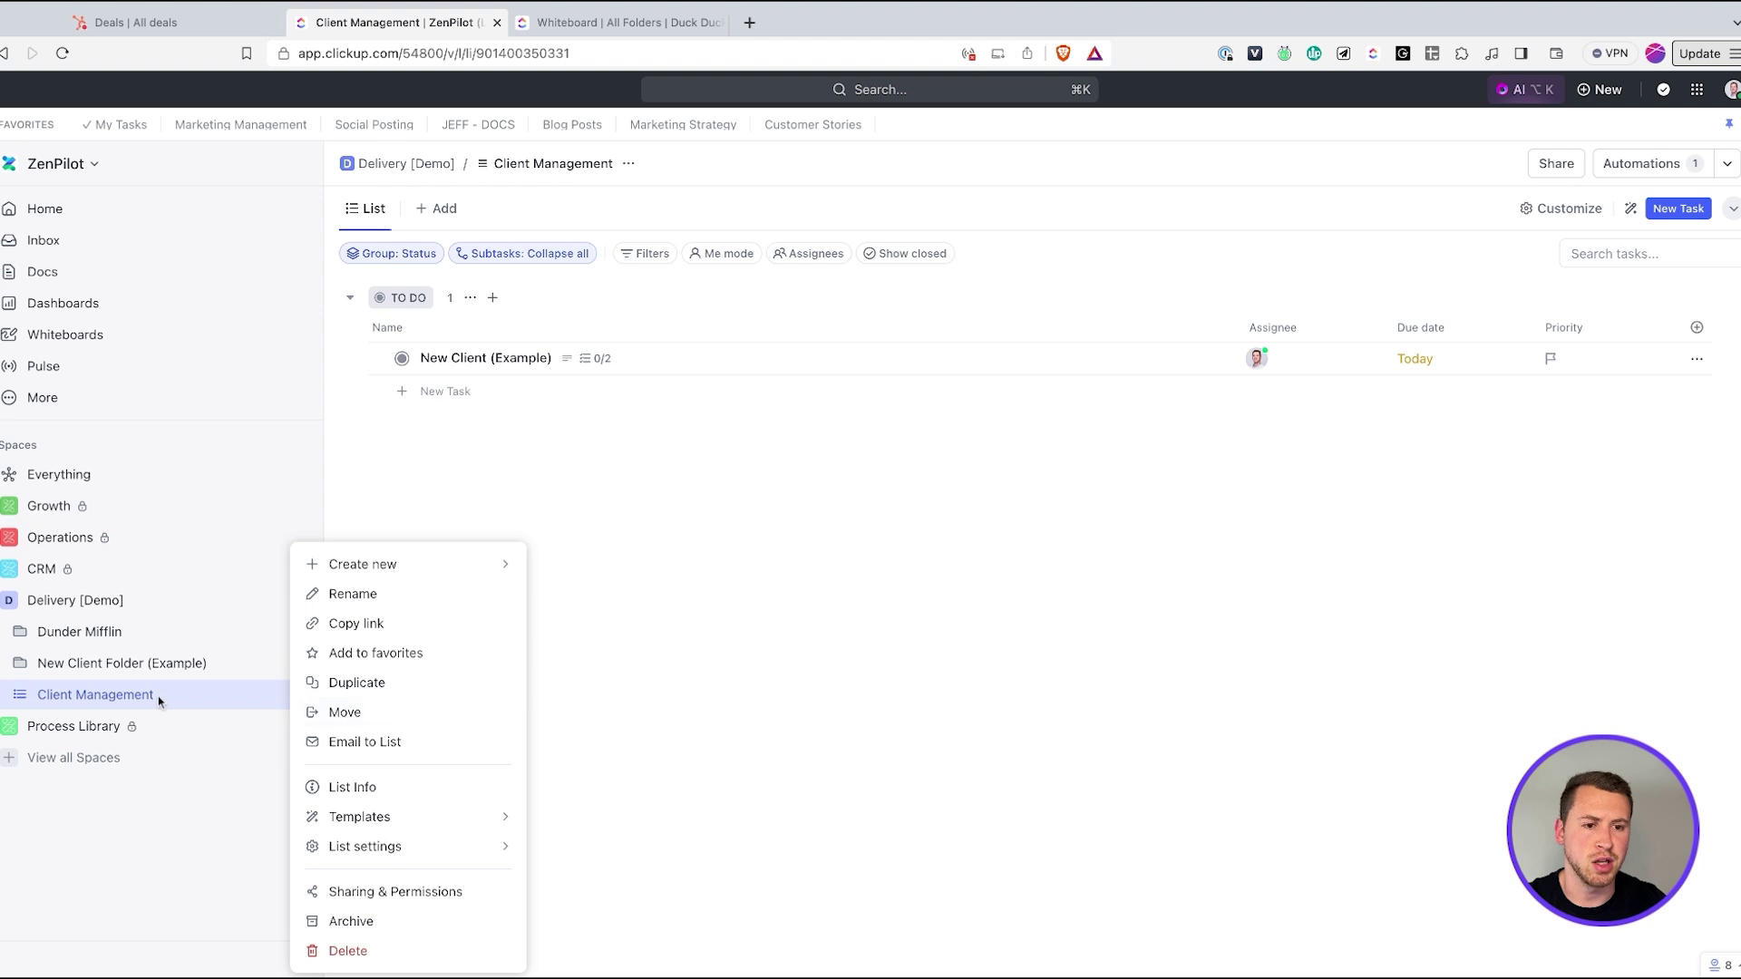
mouse_move(390, 846)
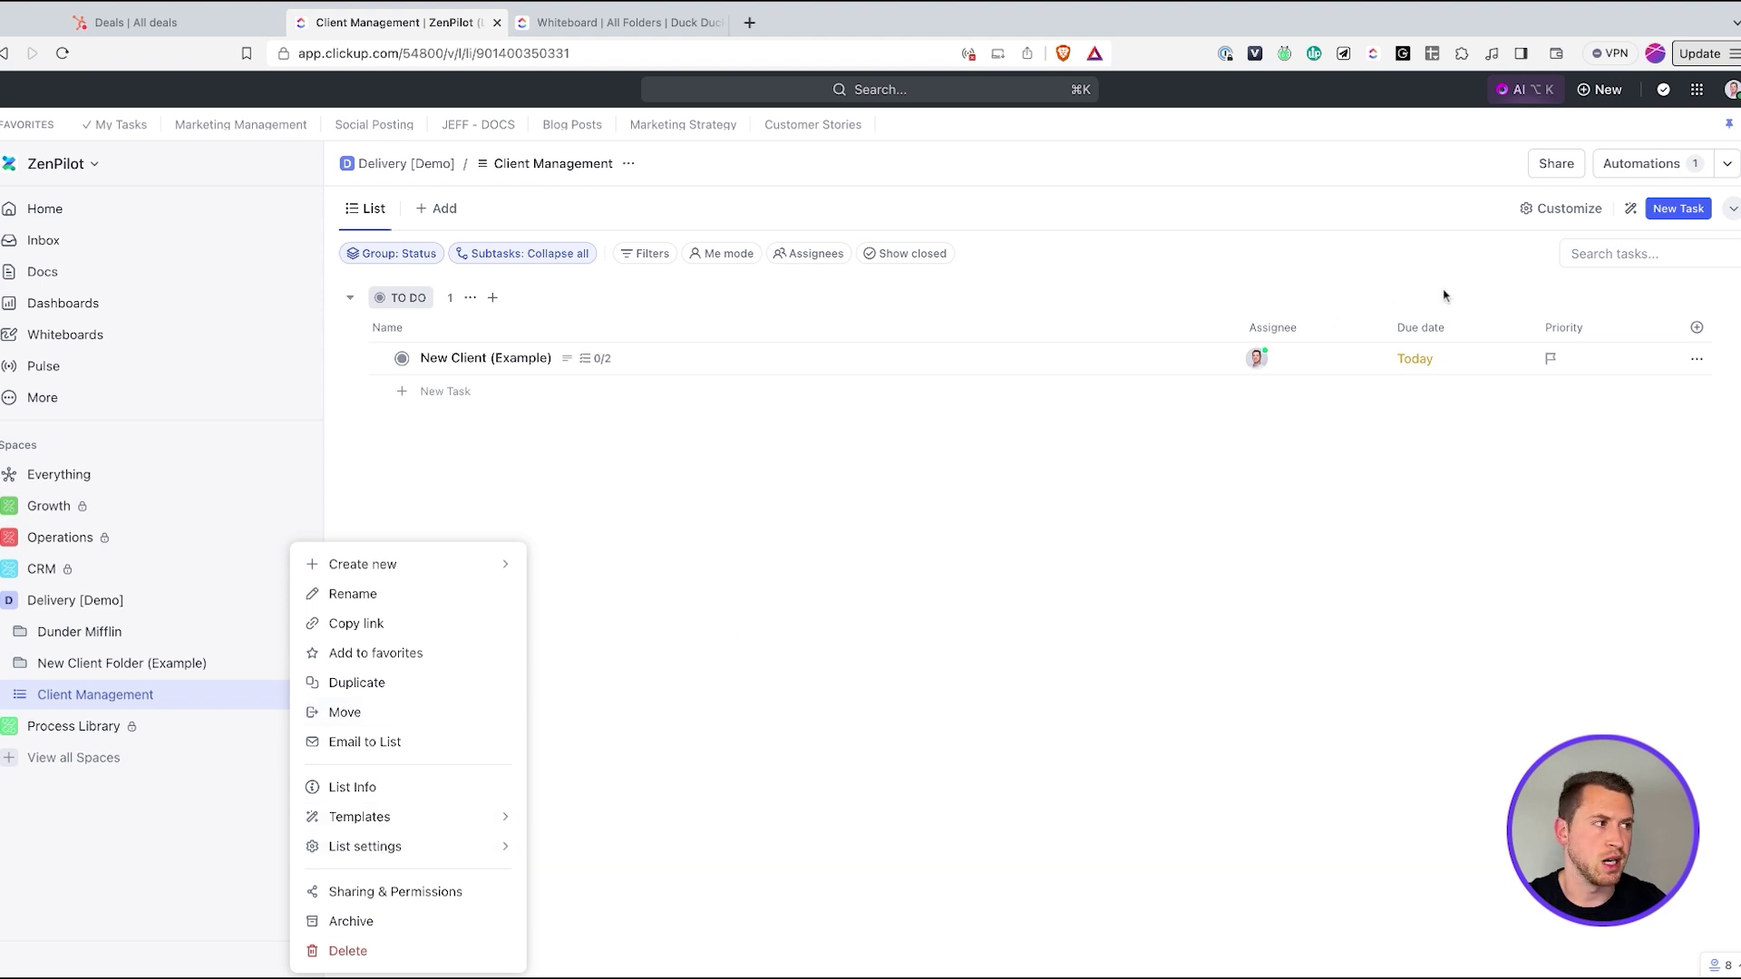
click(1623, 165)
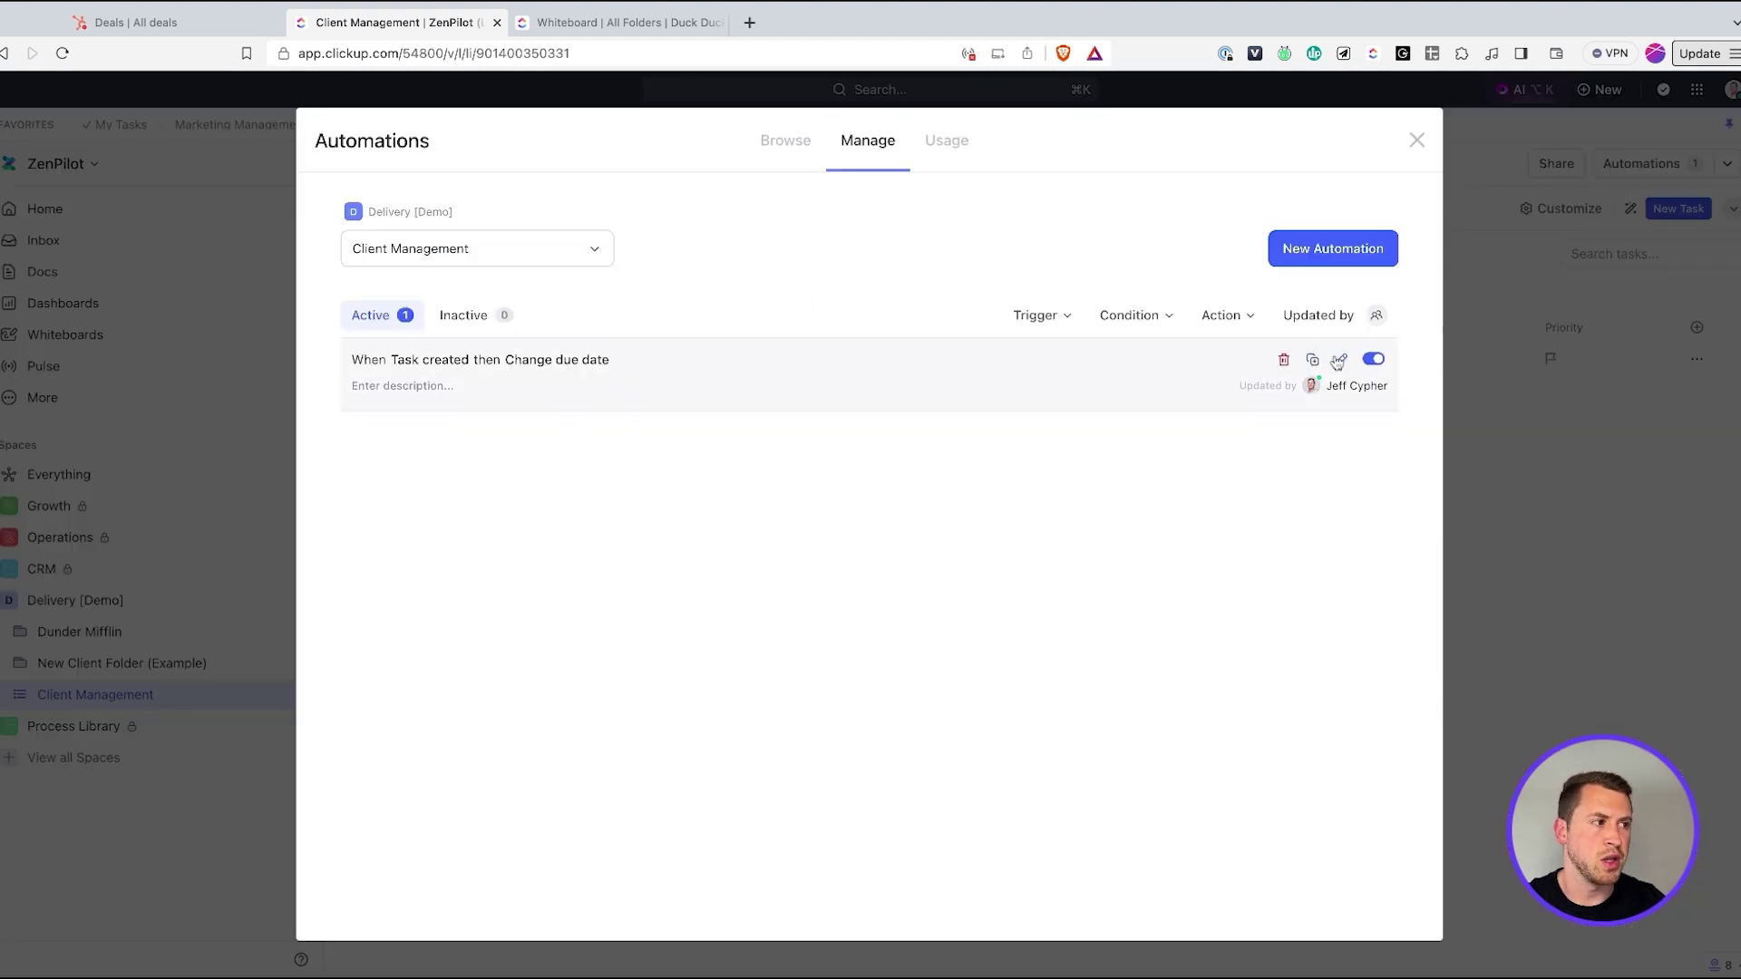
click(1341, 361)
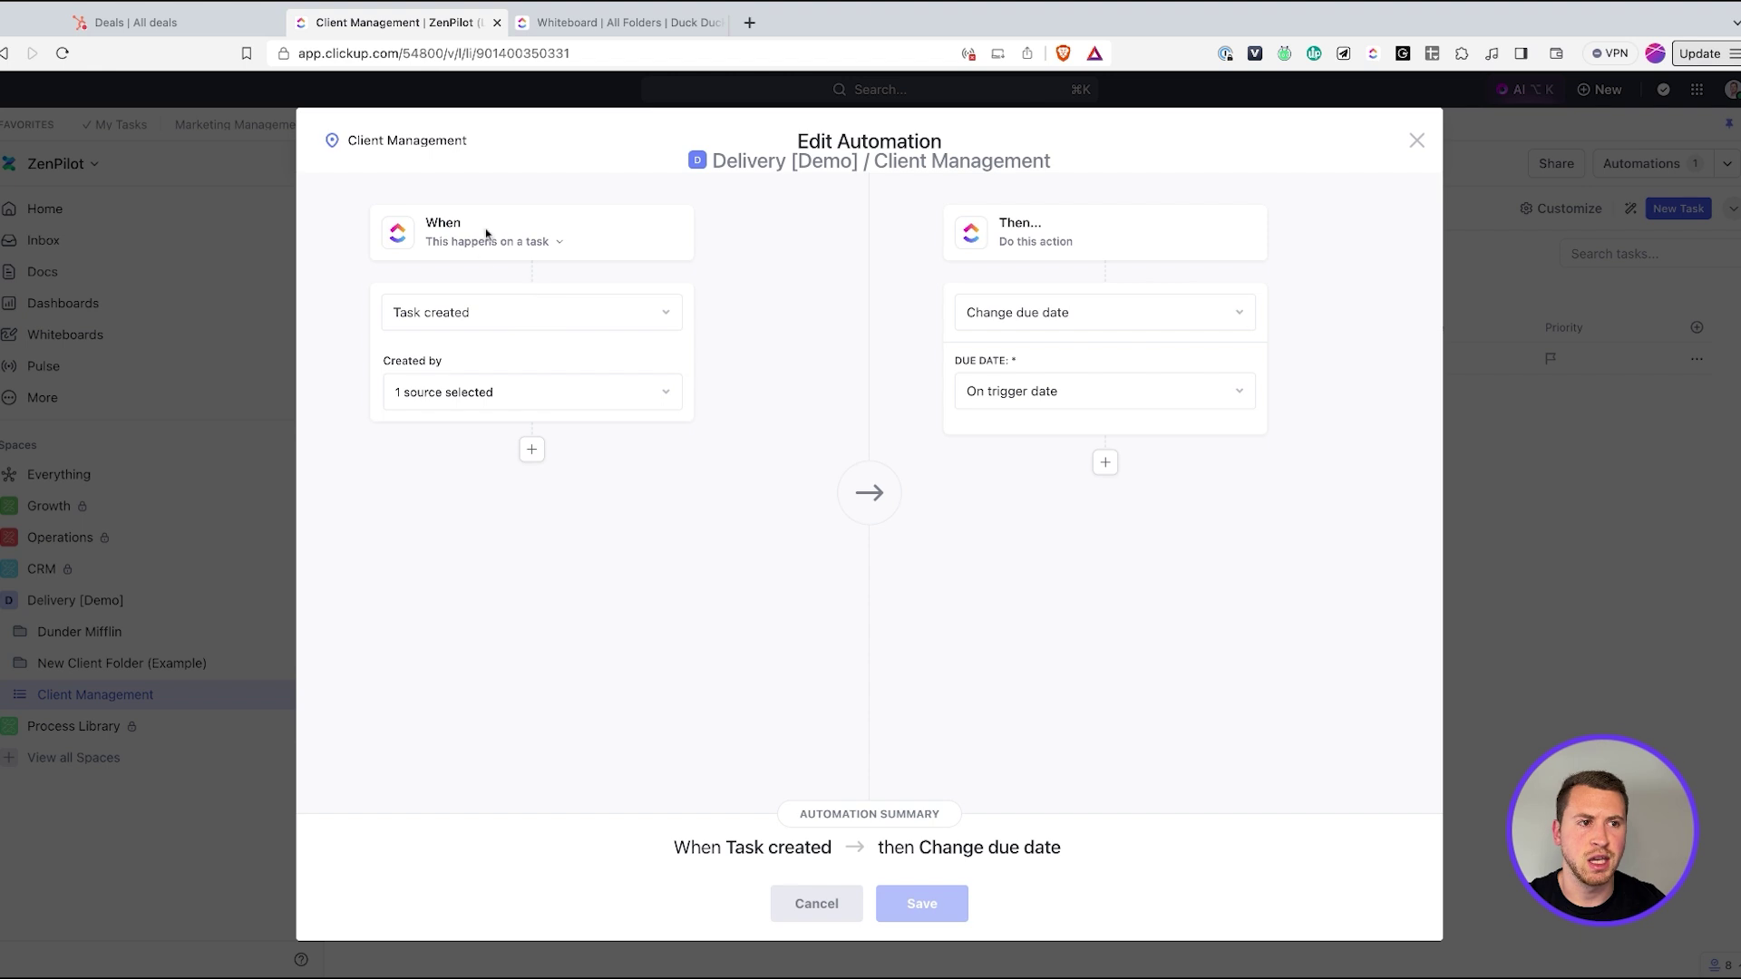
click(534, 396)
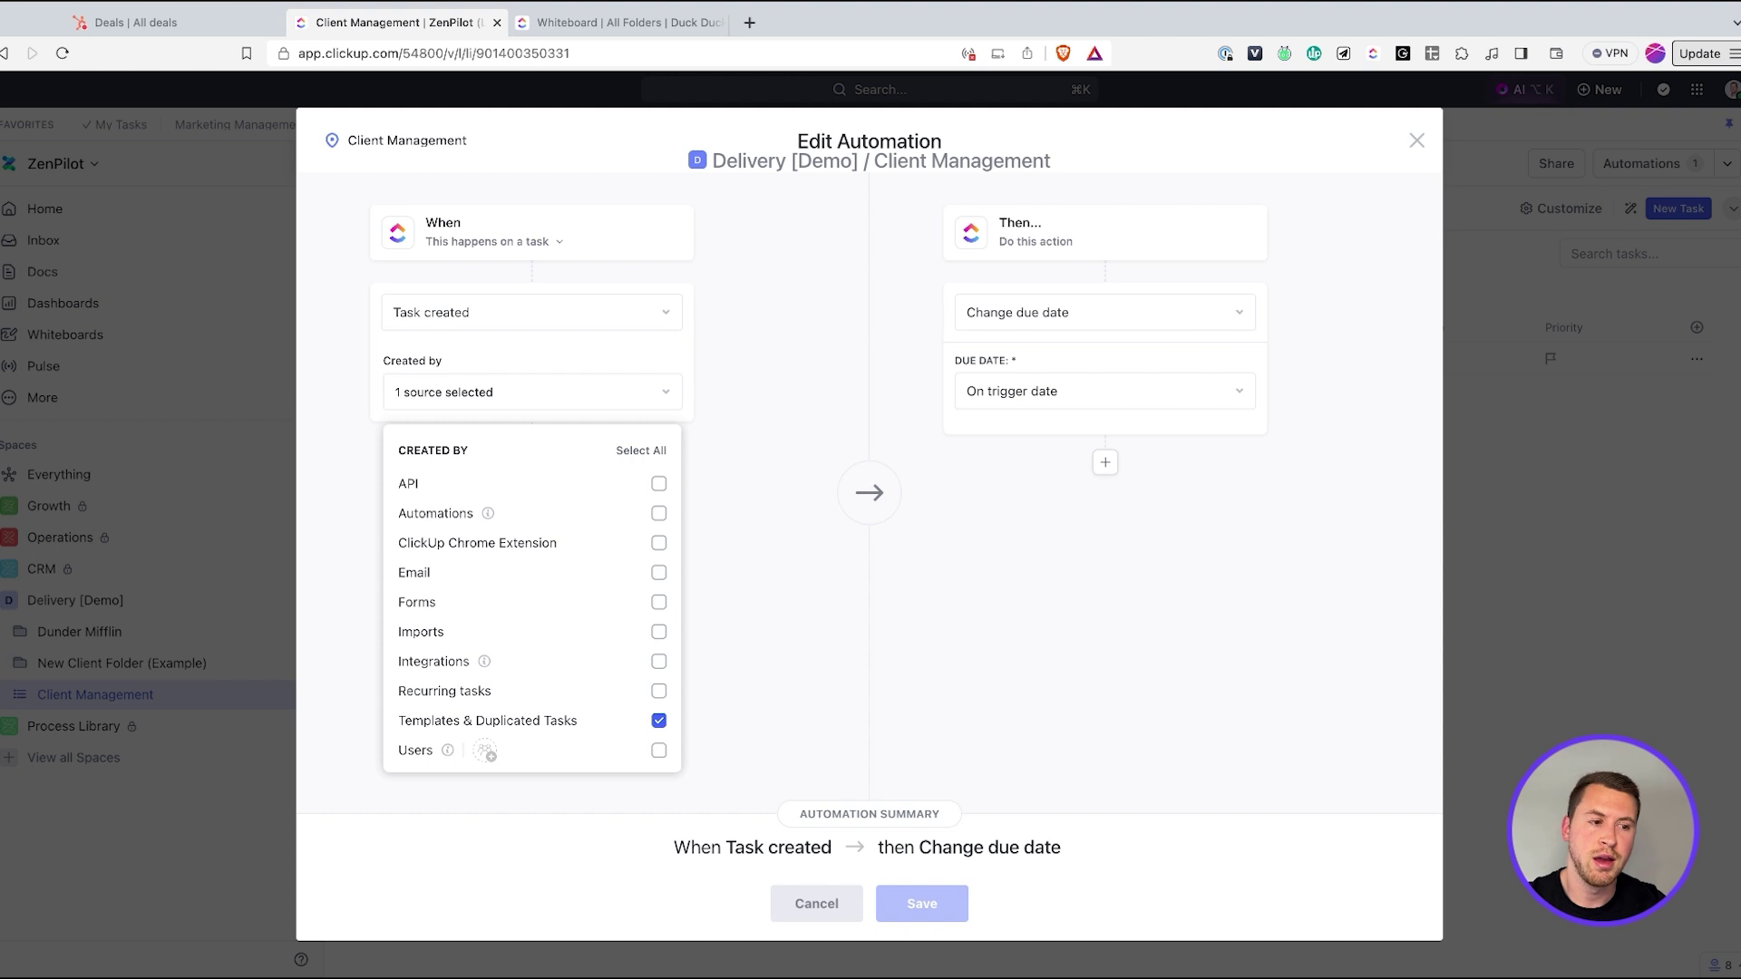
click(878, 584)
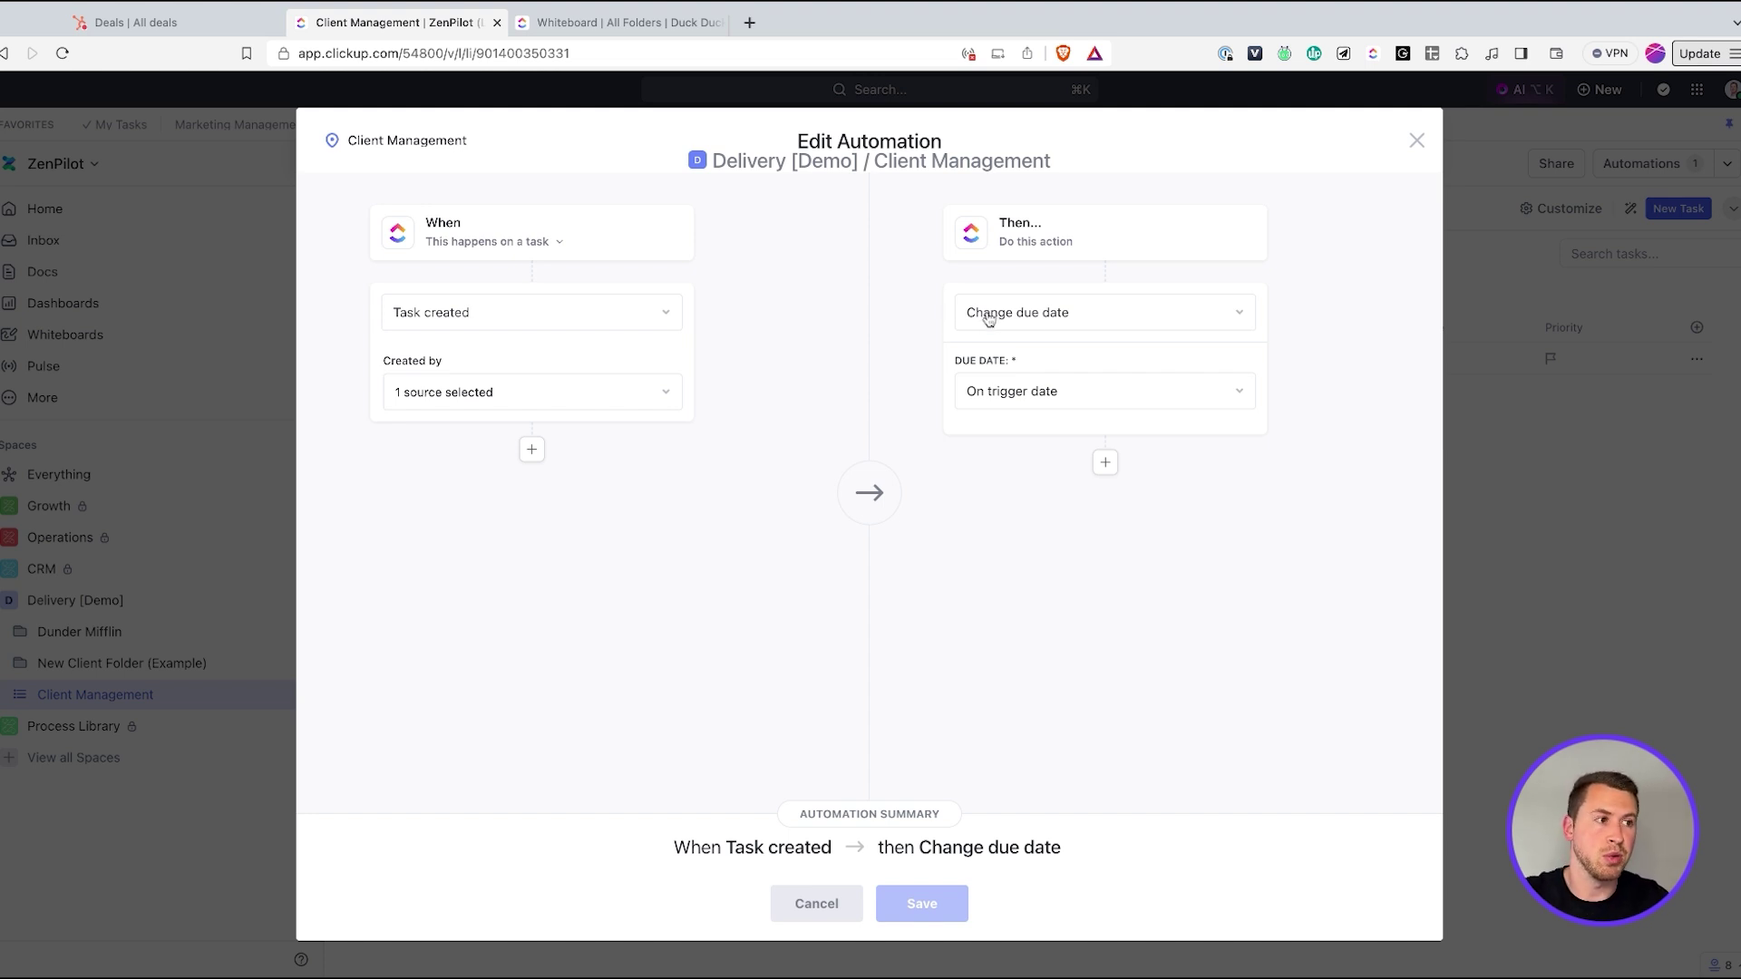
click(1019, 317)
click(1018, 320)
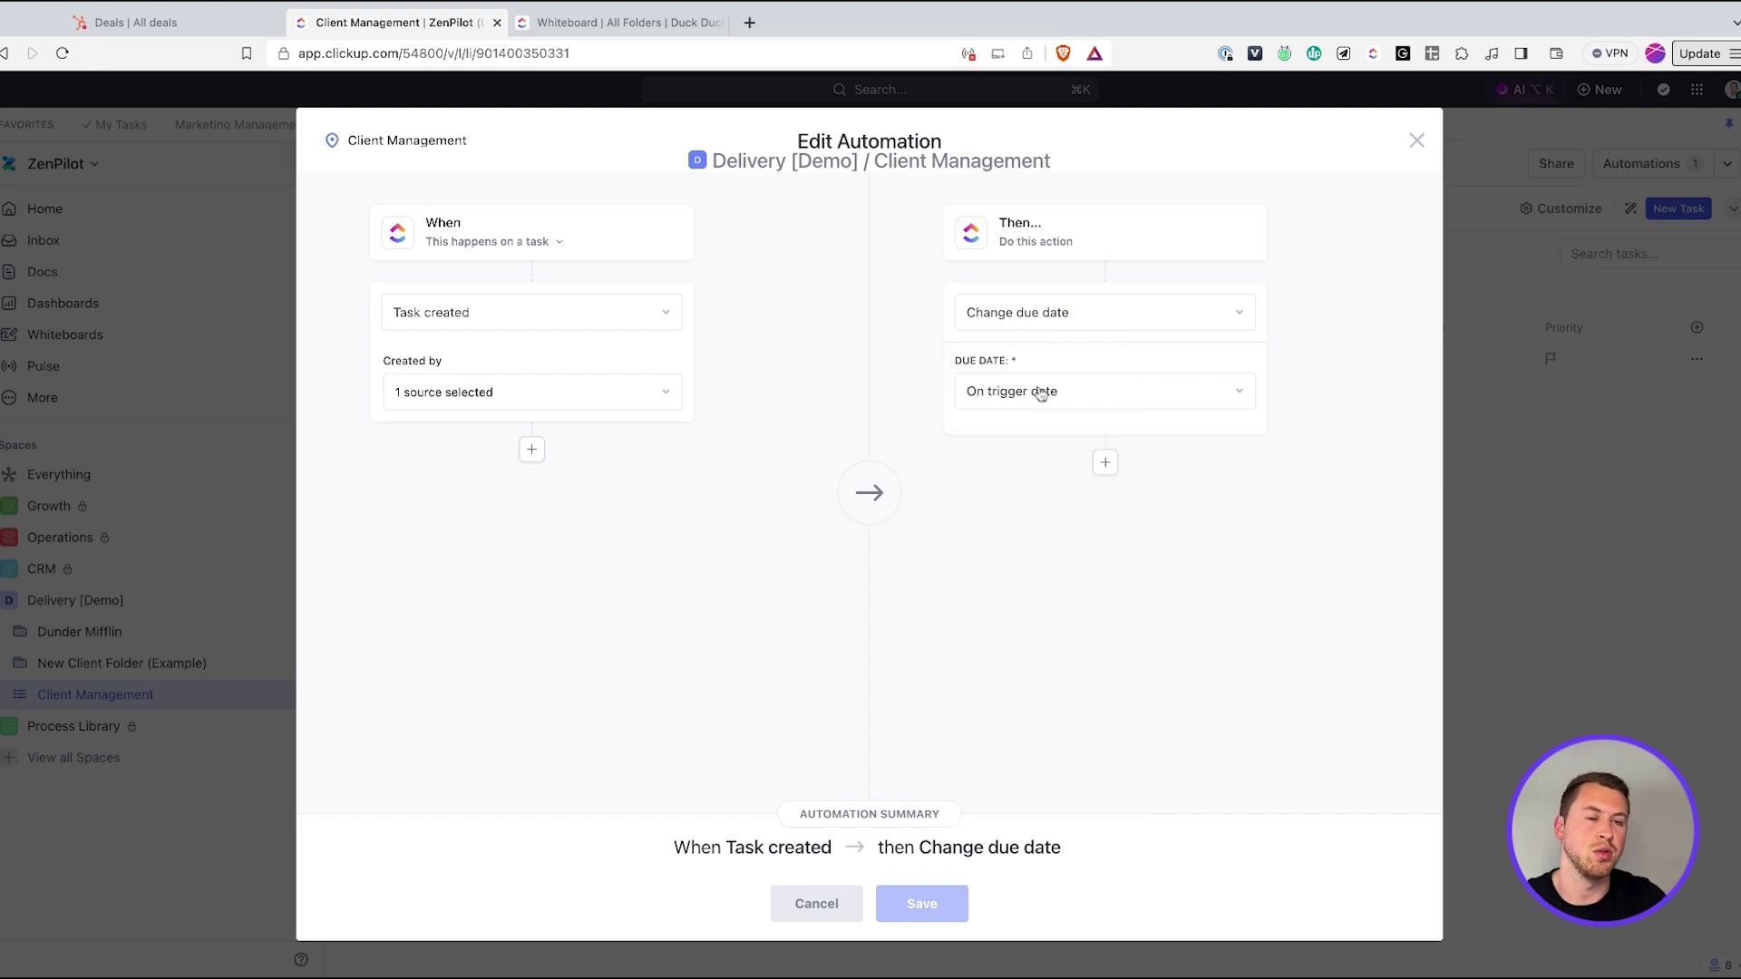
click(1416, 140)
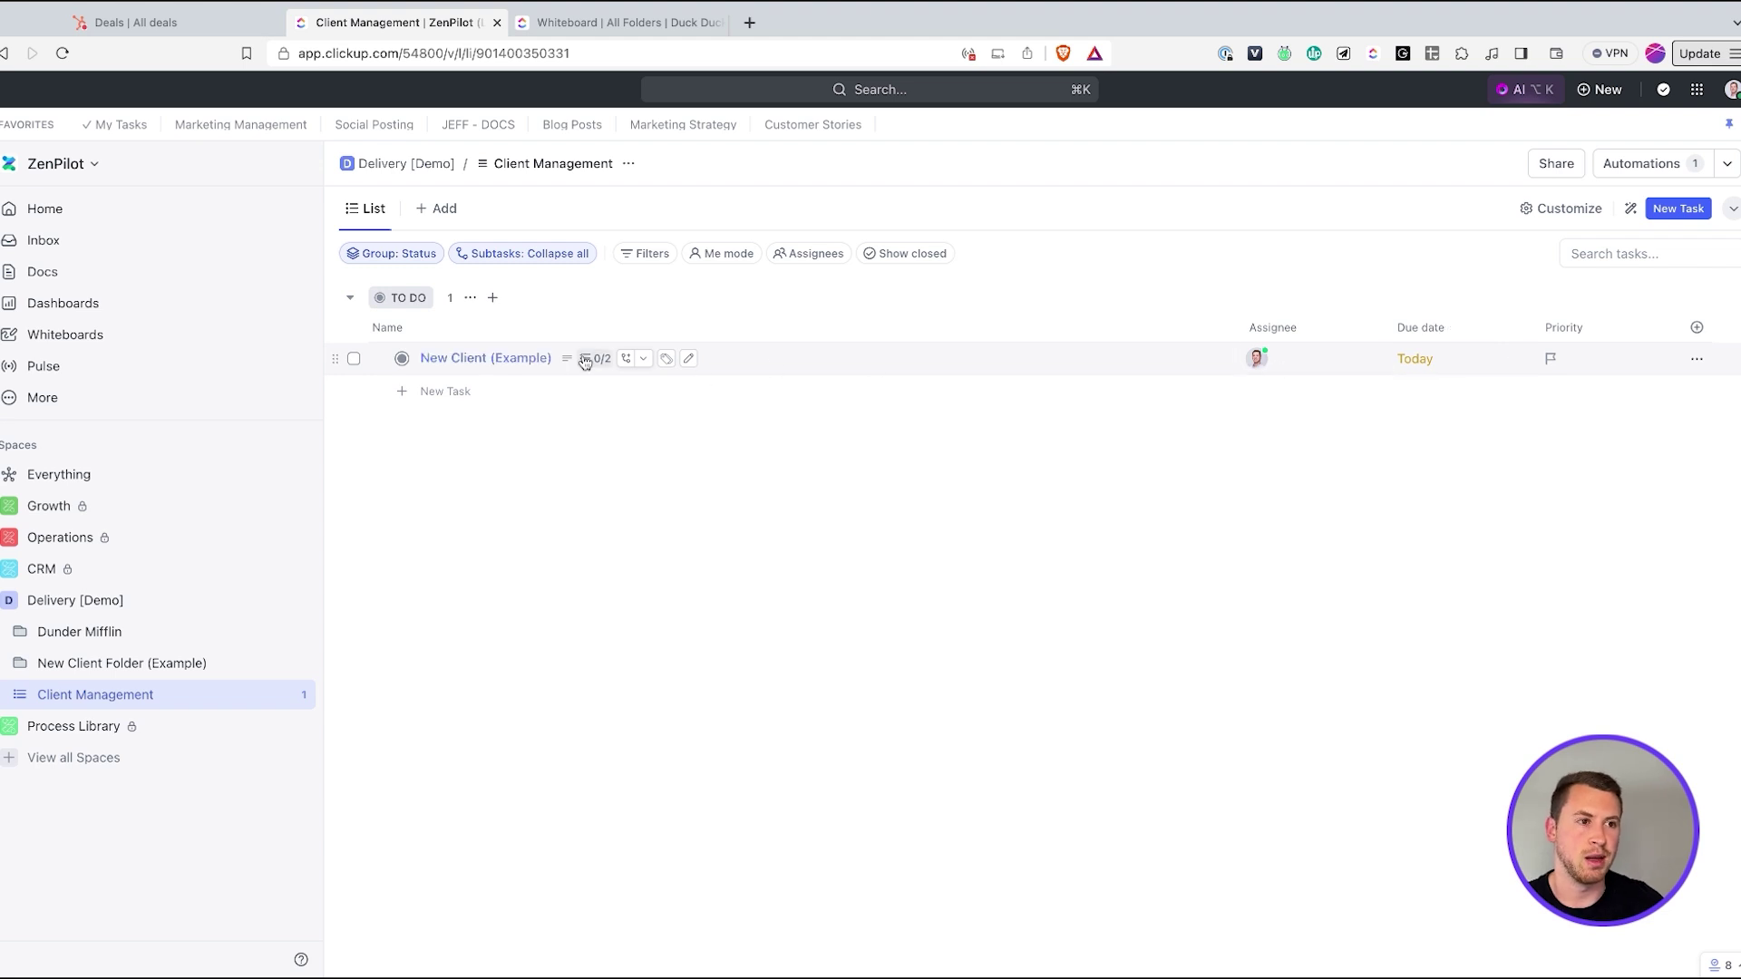
Step: Try Days after trigger date in the Client Management automation's due date action, restore On trigger date, and close without saving
click(299, 696)
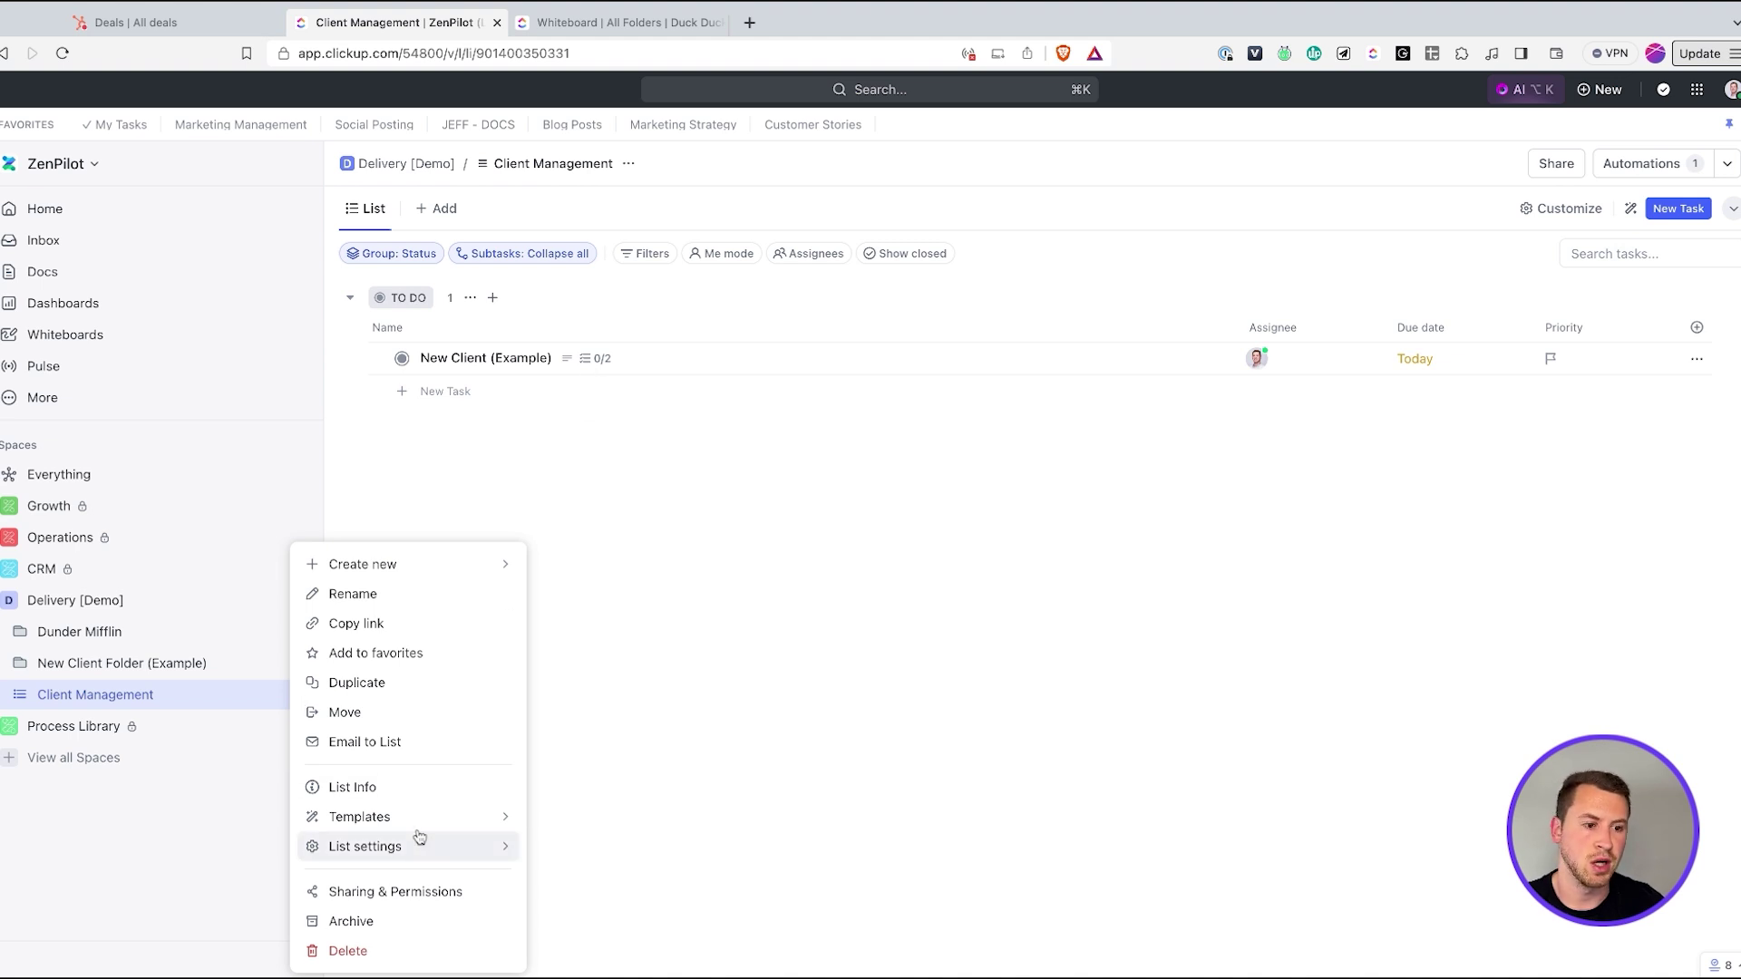
mouse_move(413, 830)
mouse_move(613, 859)
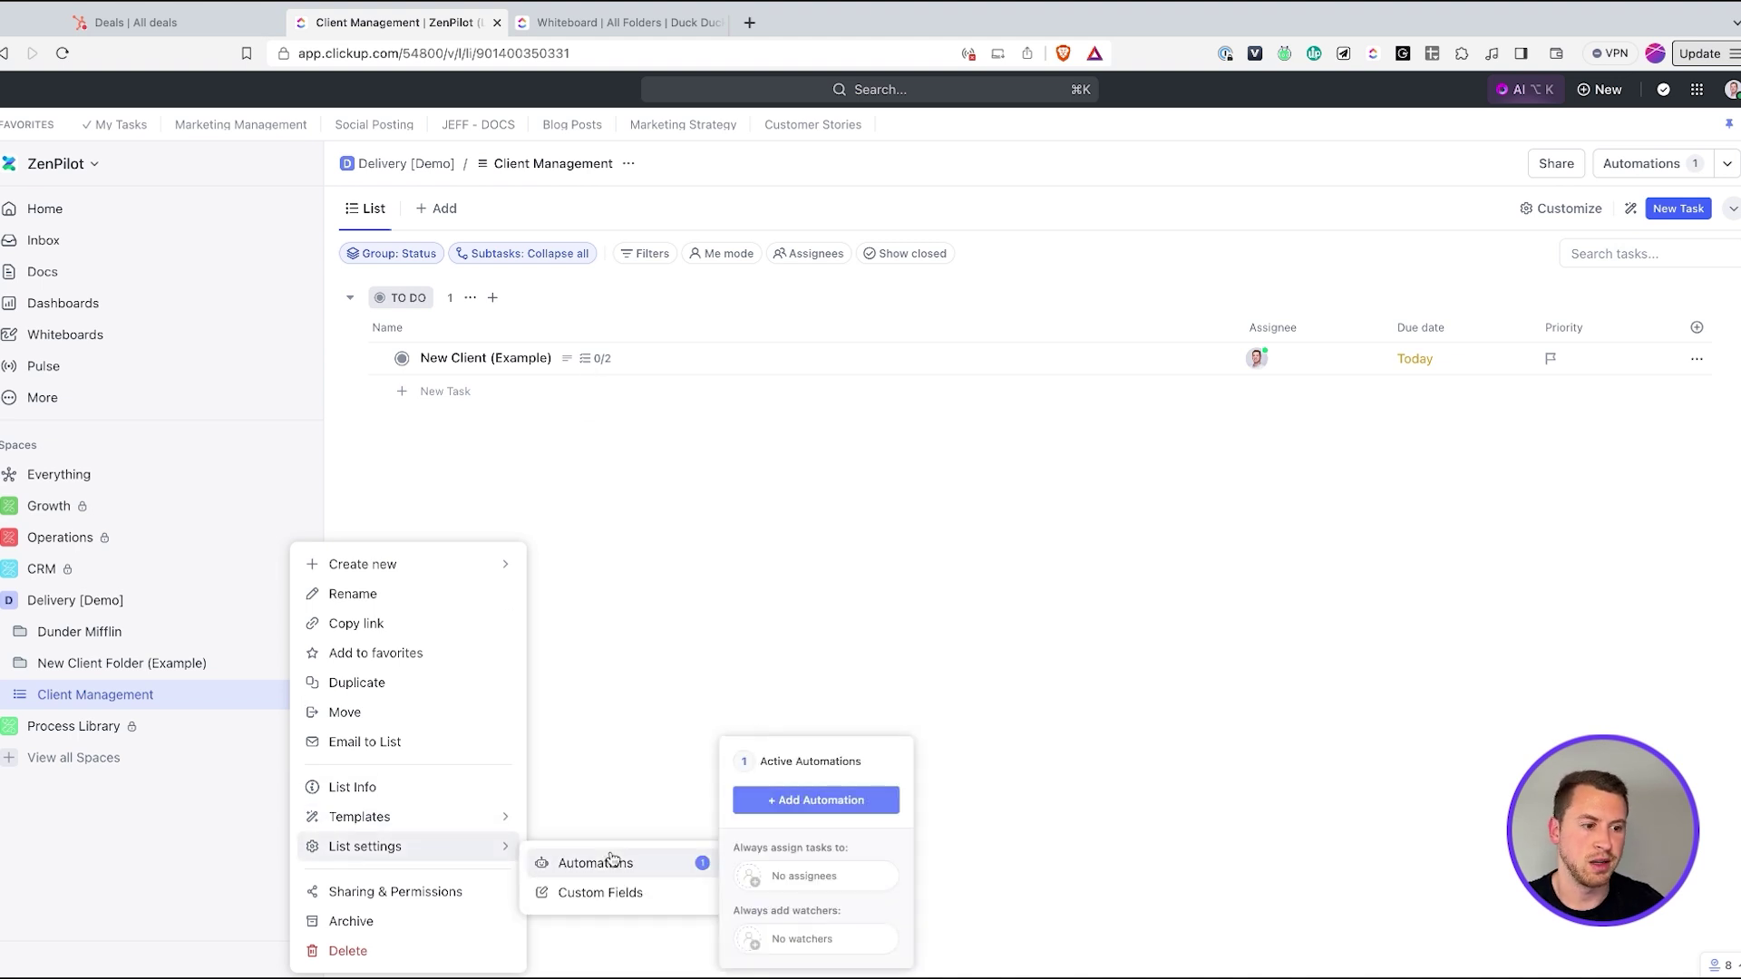
click(809, 762)
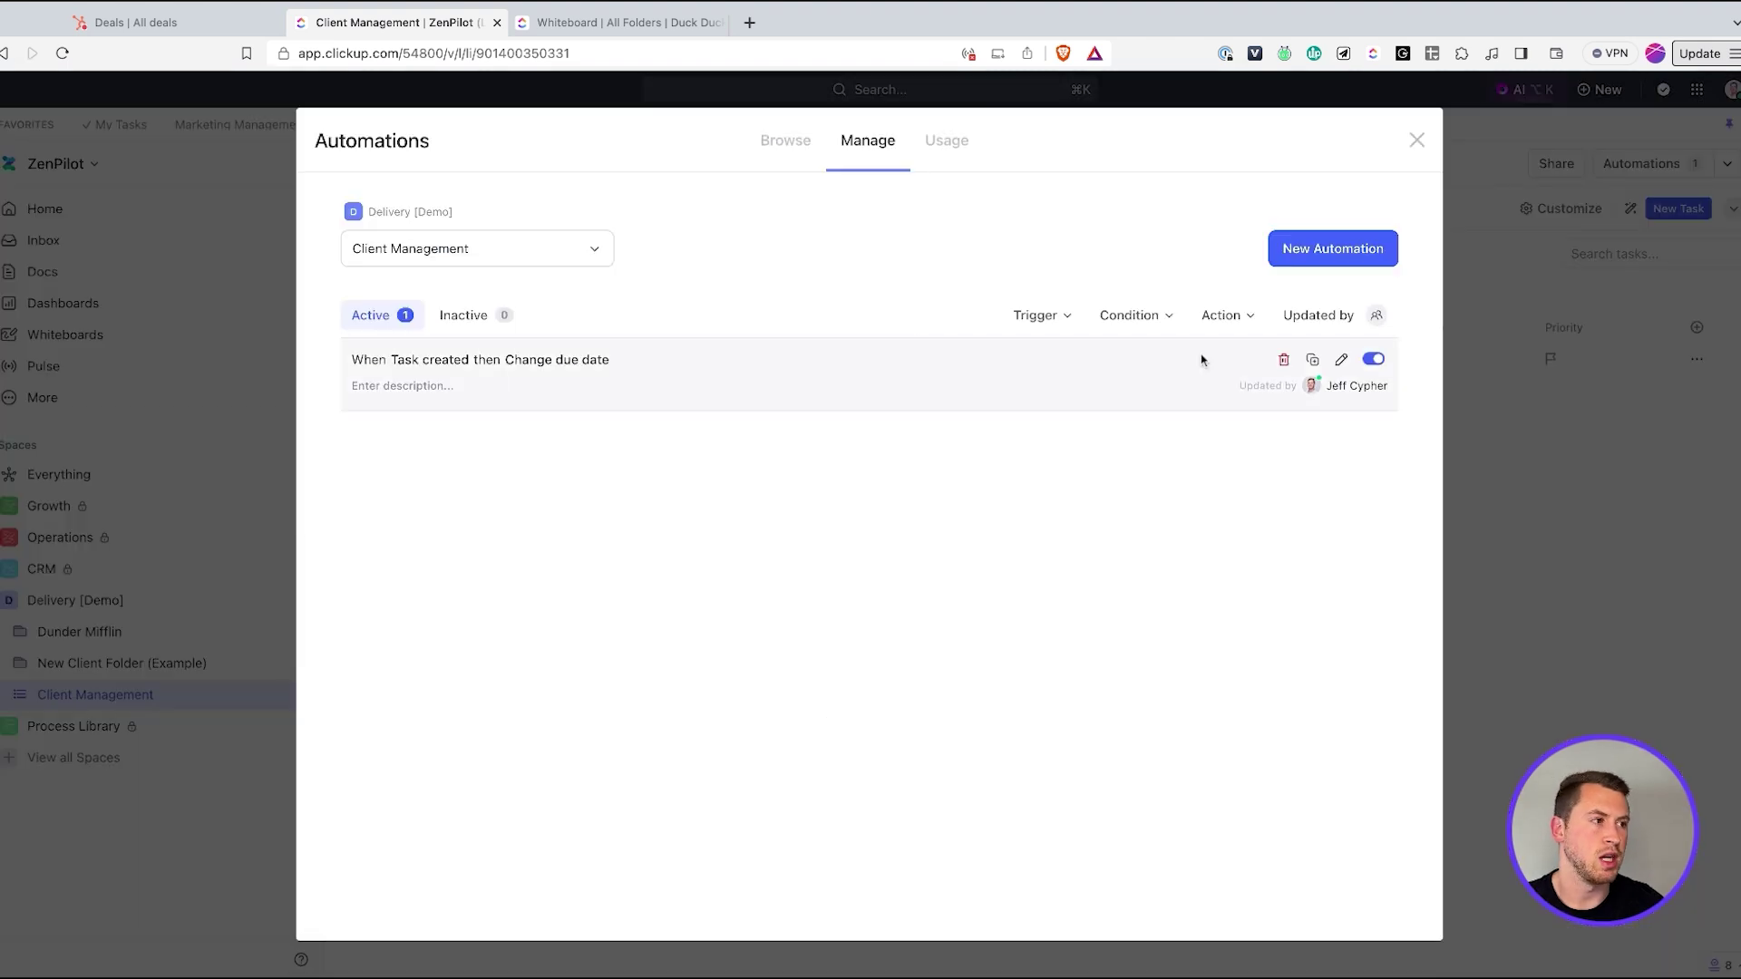
click(1338, 360)
click(1110, 389)
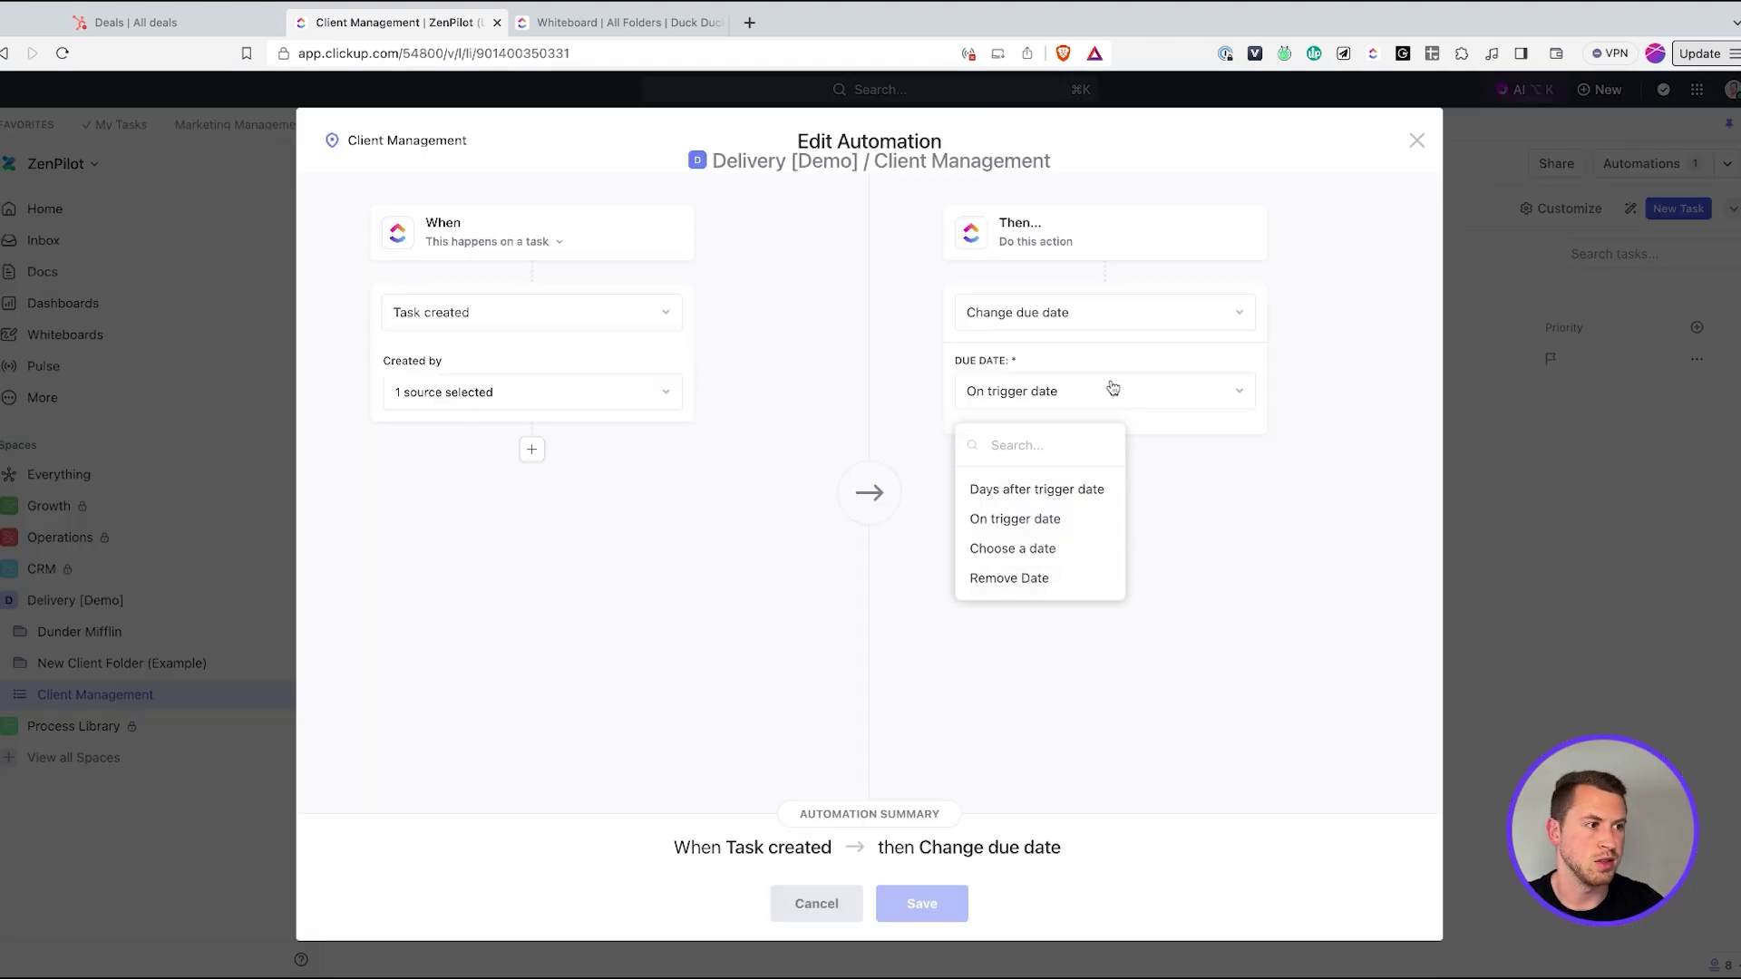
click(1071, 492)
click(1089, 396)
click(1018, 515)
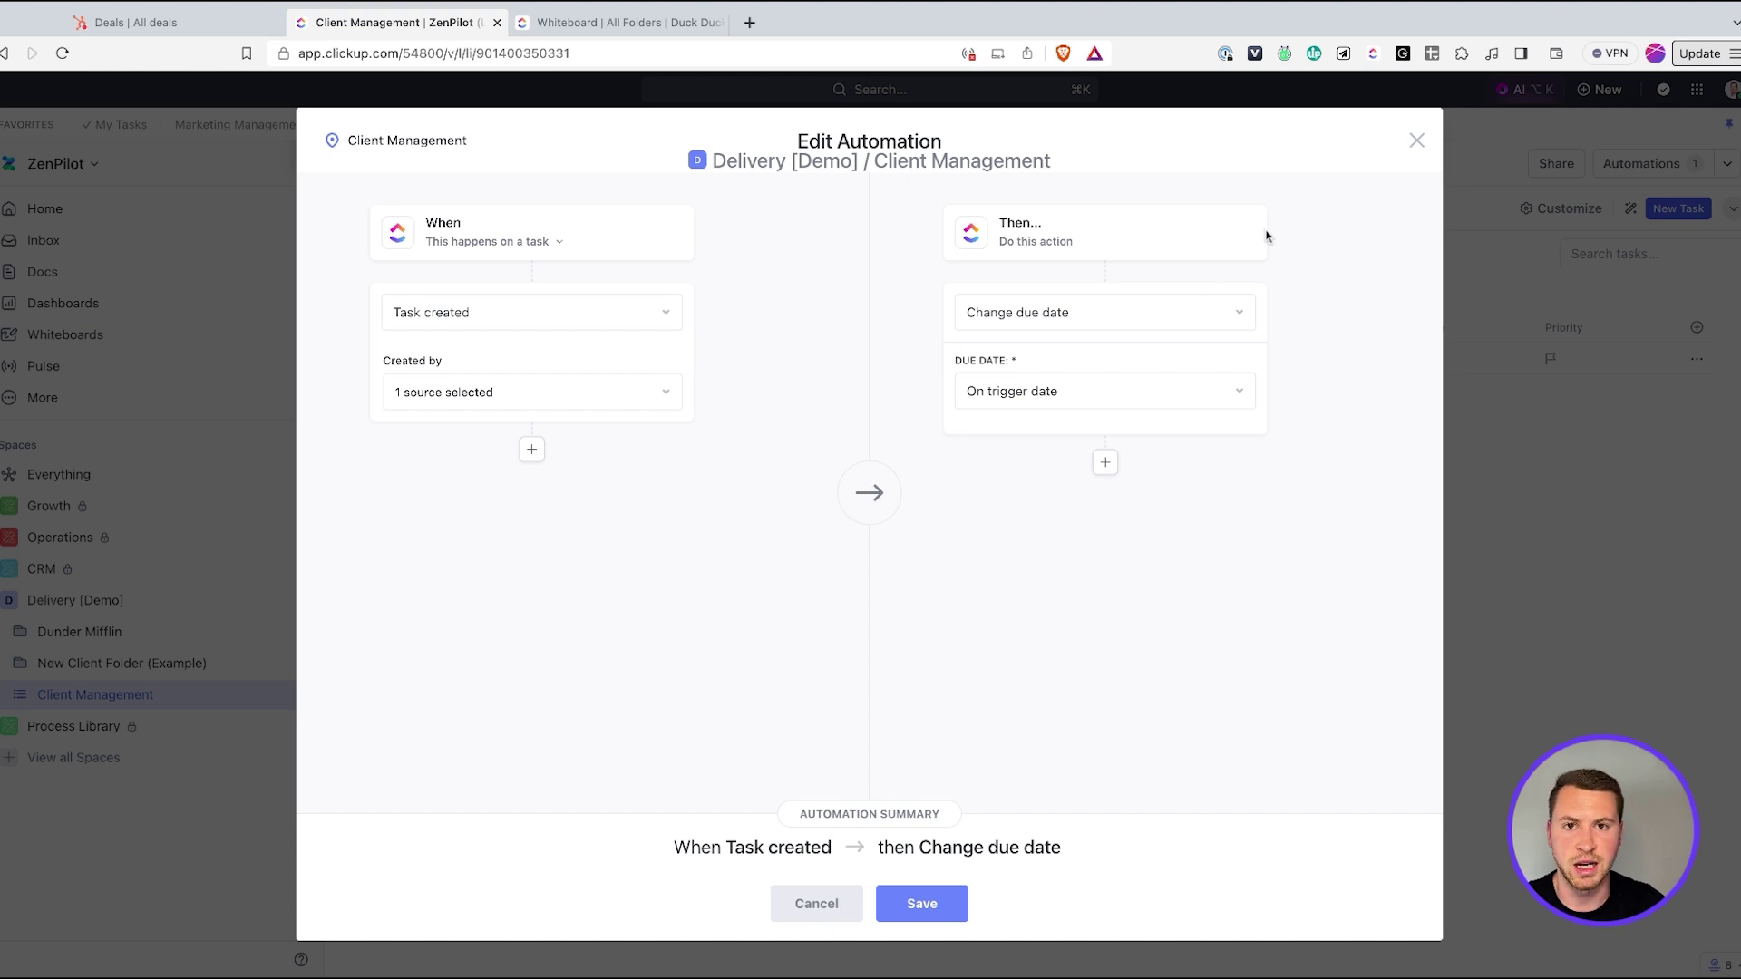
click(1417, 140)
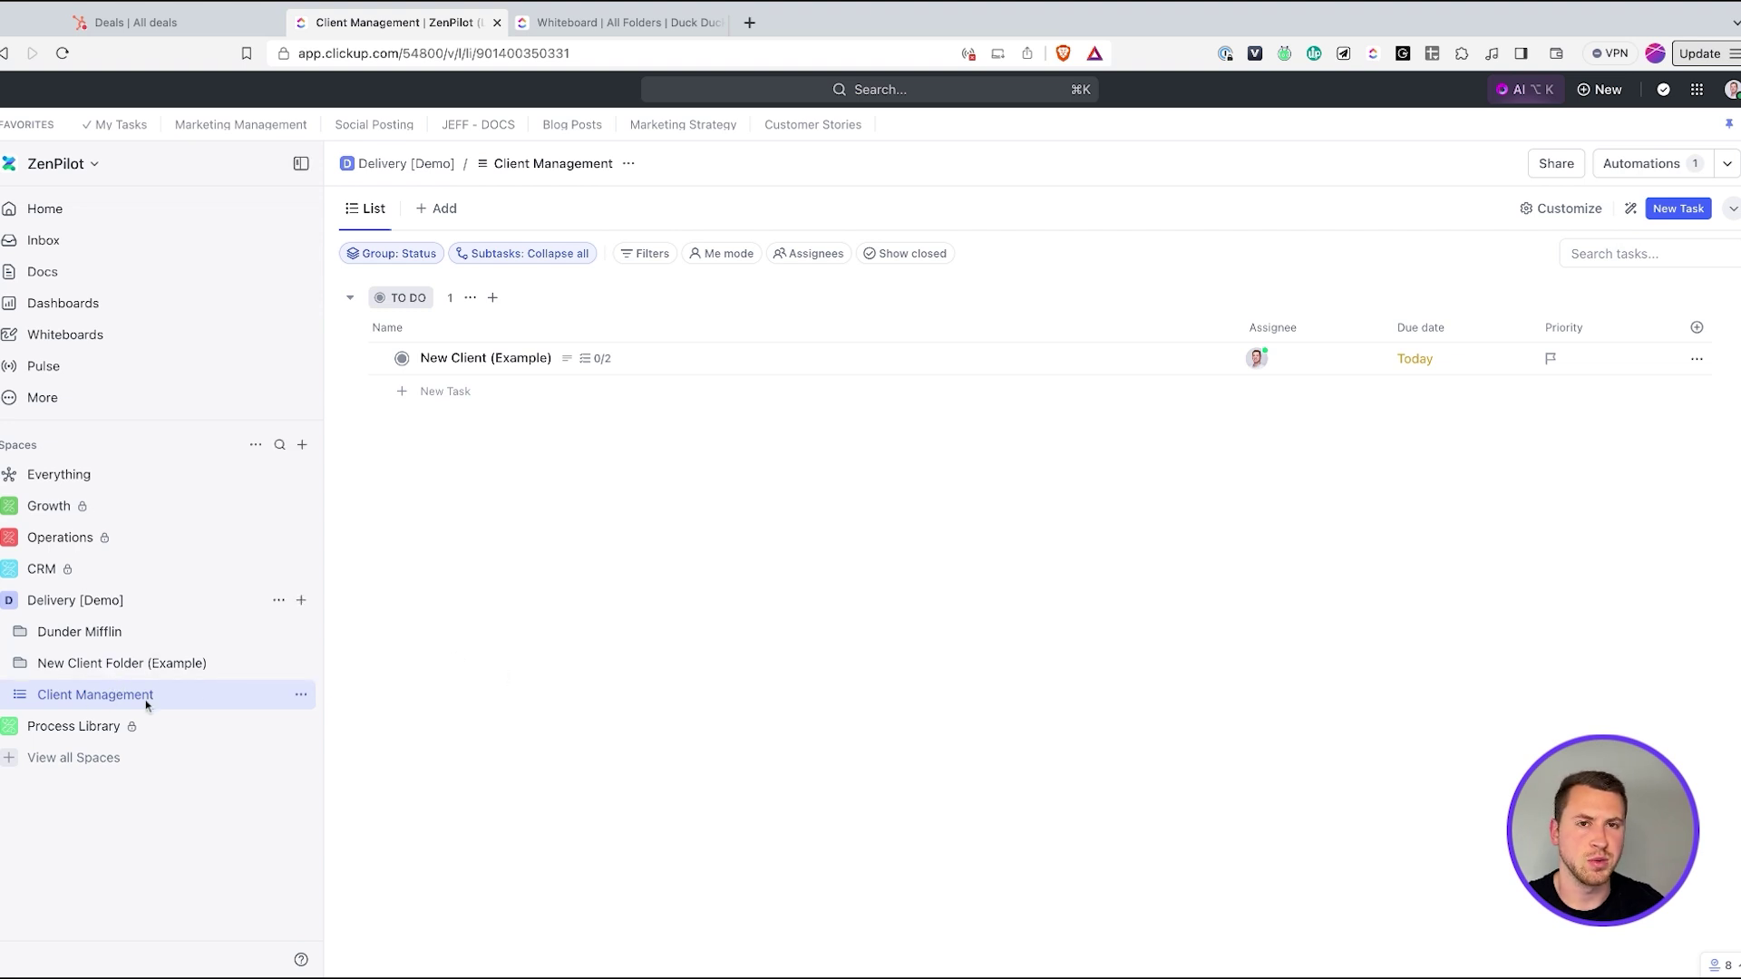
Step: Look up the HubSpot integration in the App Center, review its features, and close the App Center
click(1697, 89)
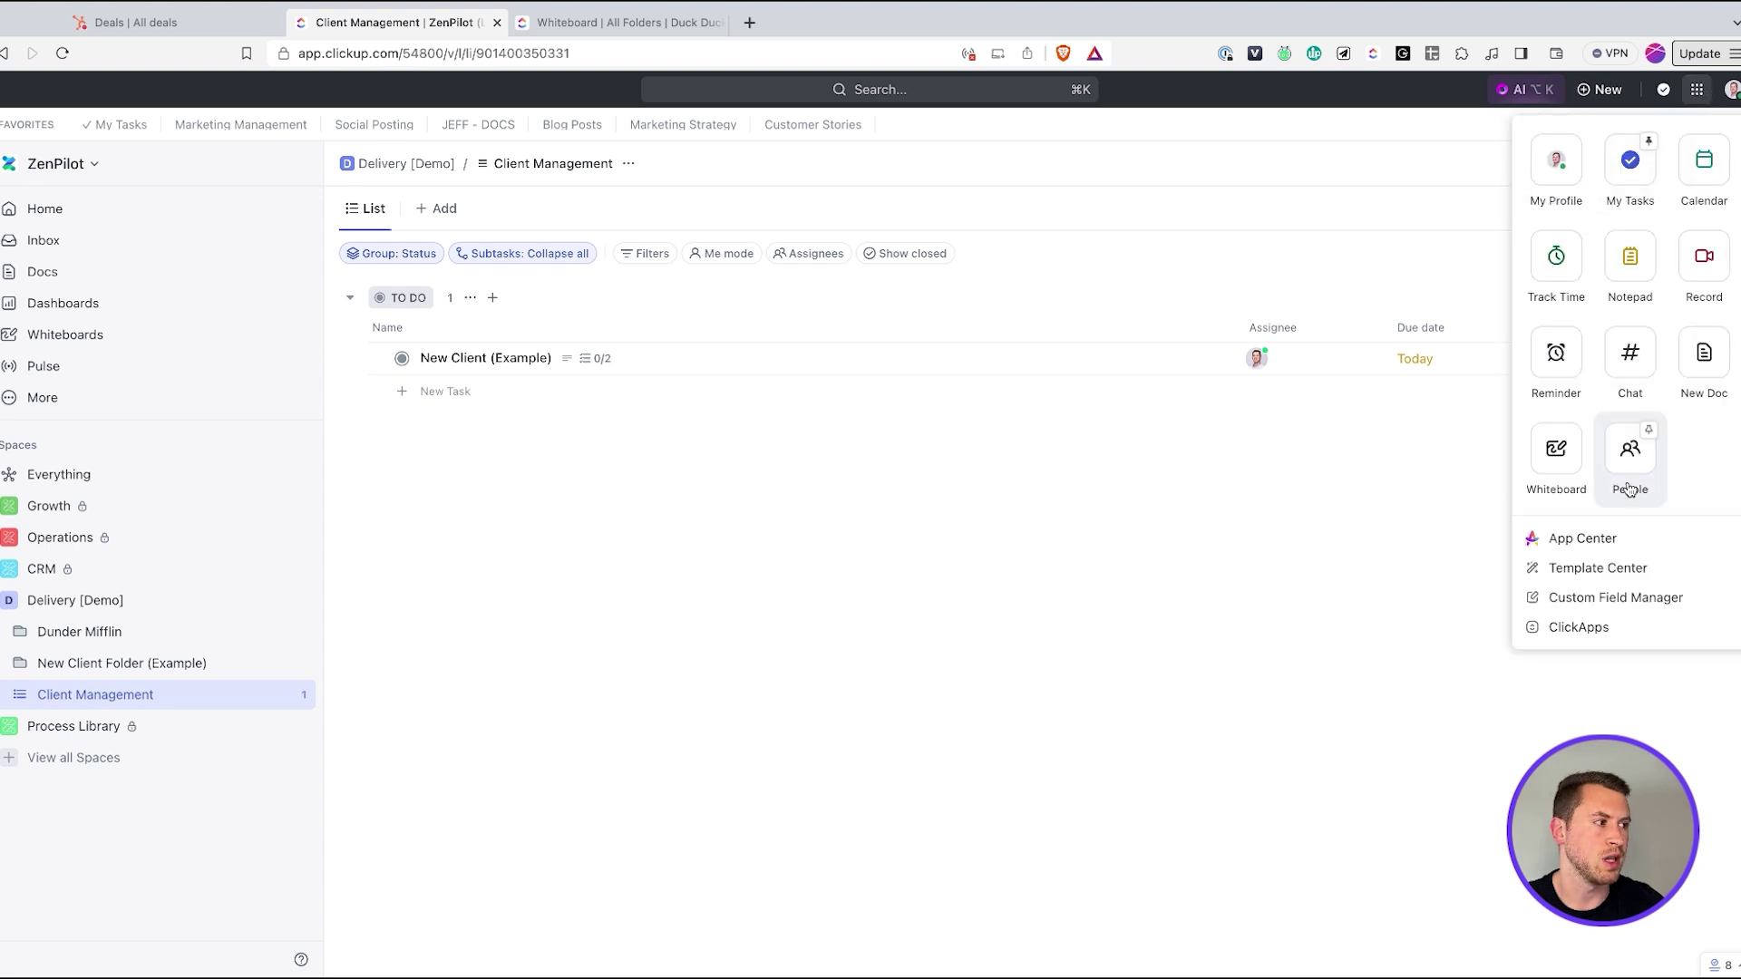
click(1582, 538)
scroll(825, 428, down, 7)
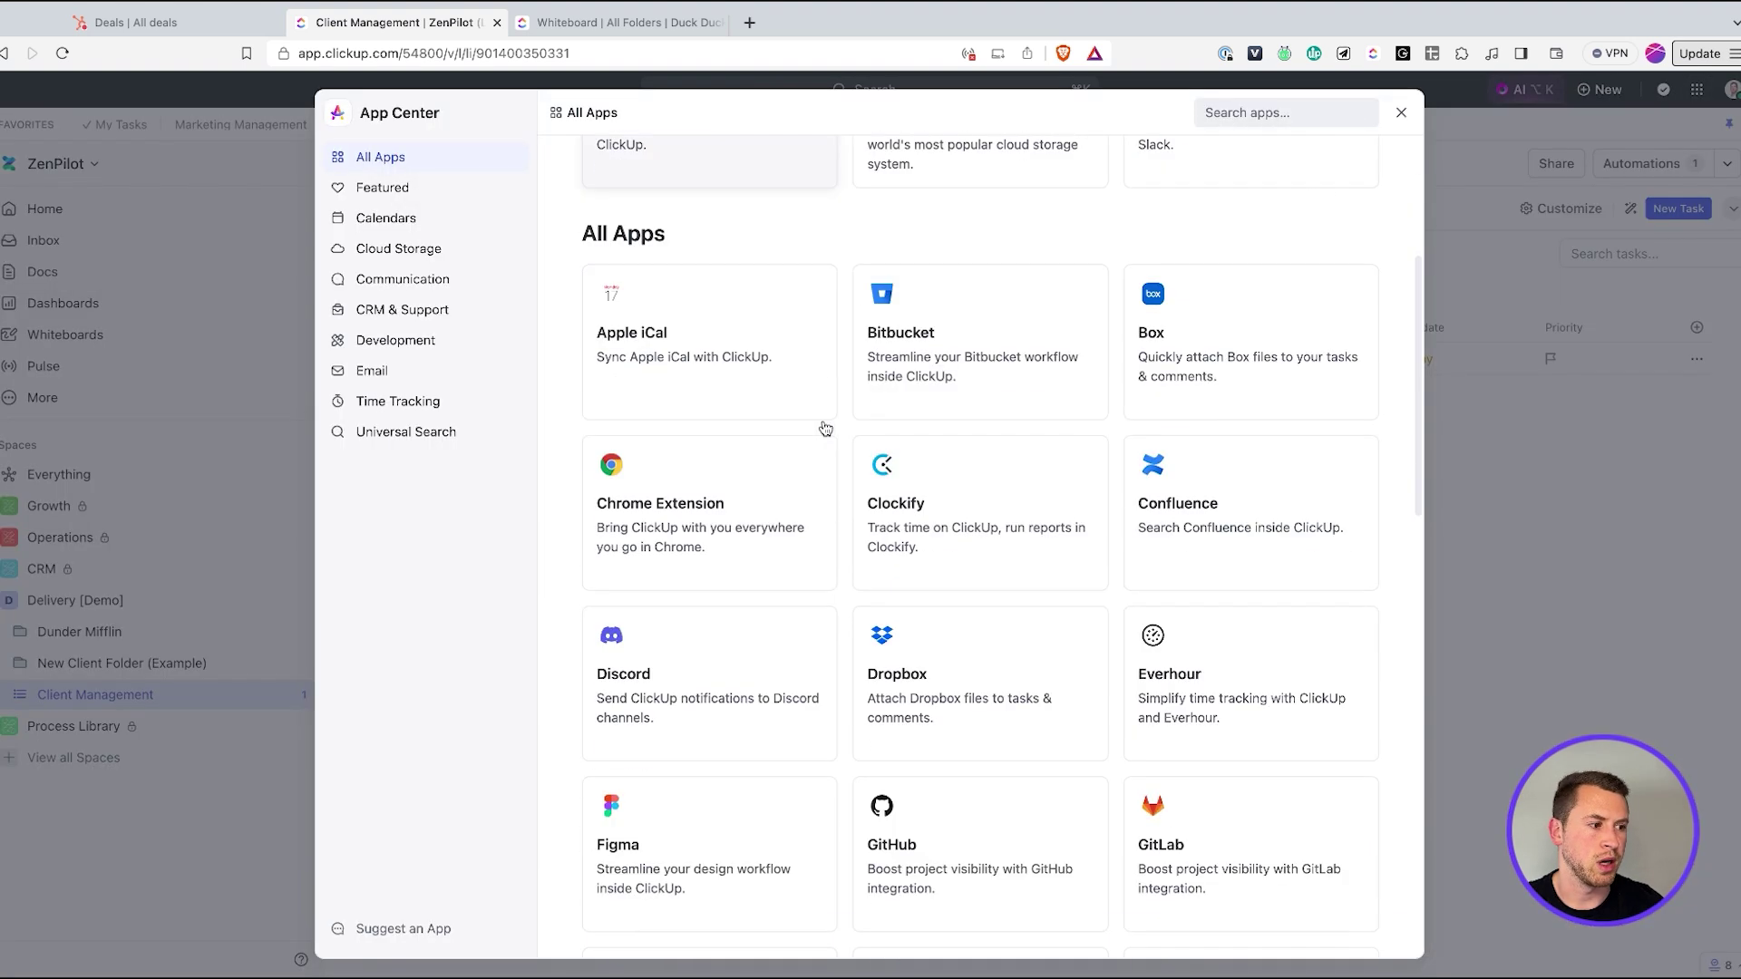
scroll(823, 427, down, 3)
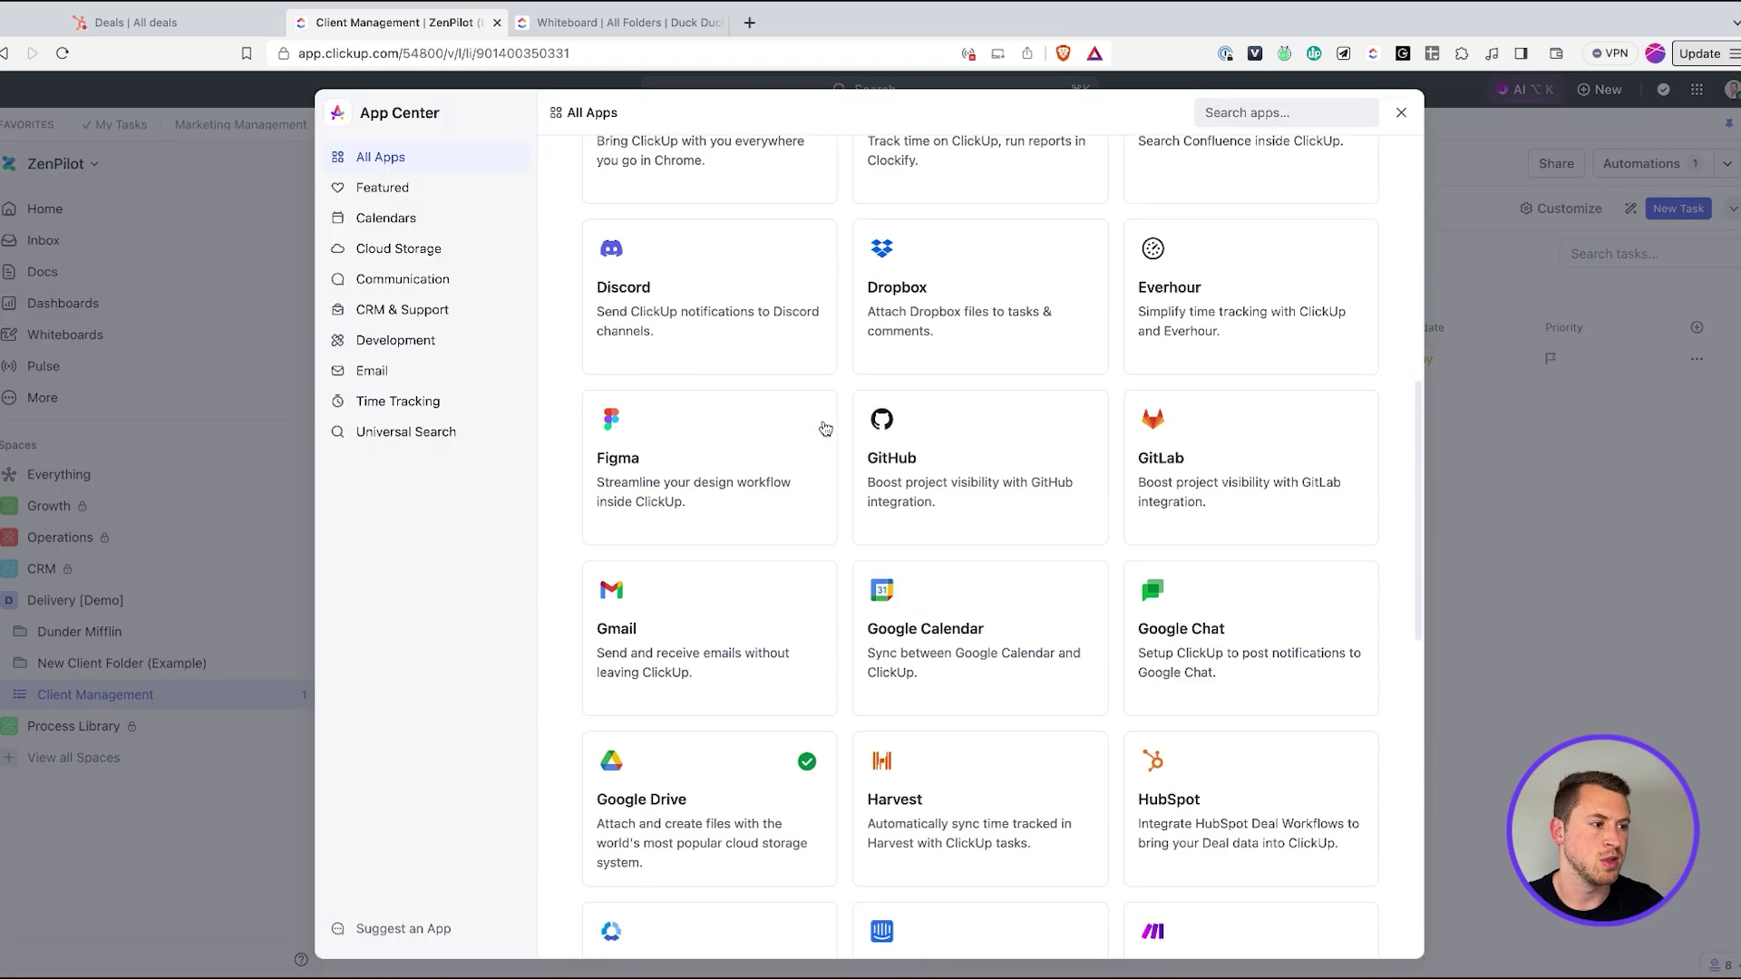
click(1215, 795)
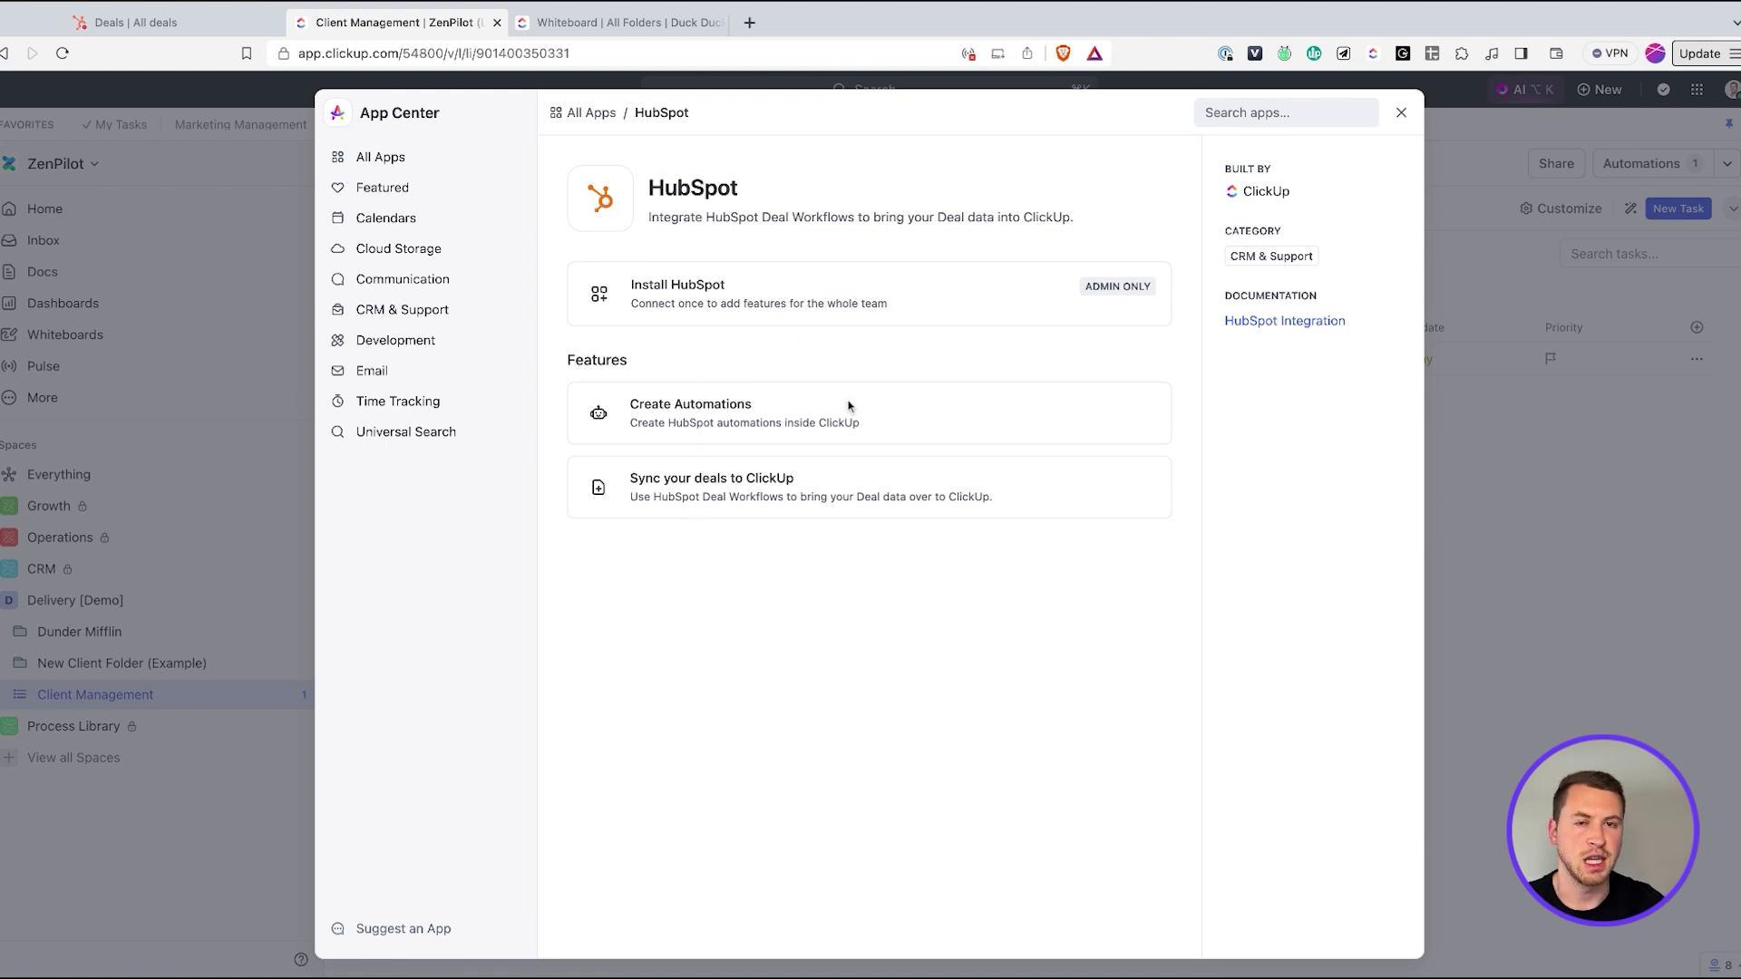
click(1402, 114)
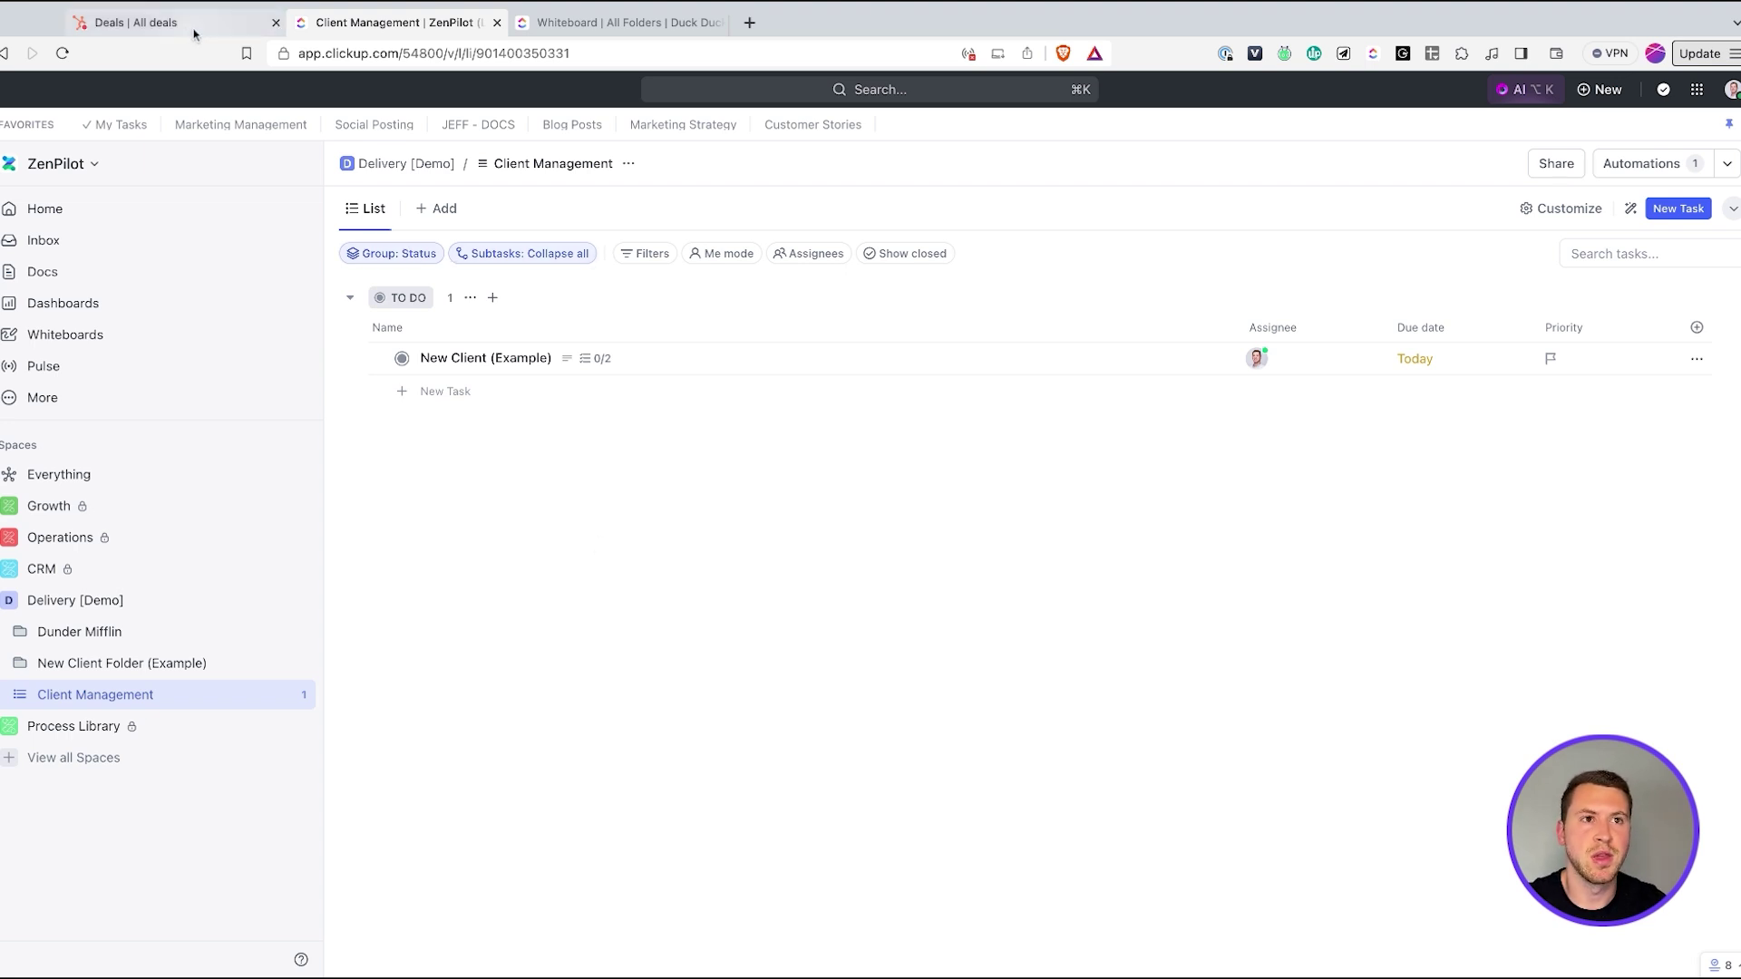
Step: Switch to the HubSpot deals board and open the automation settings of the [Demo] Services pipeline
click(136, 23)
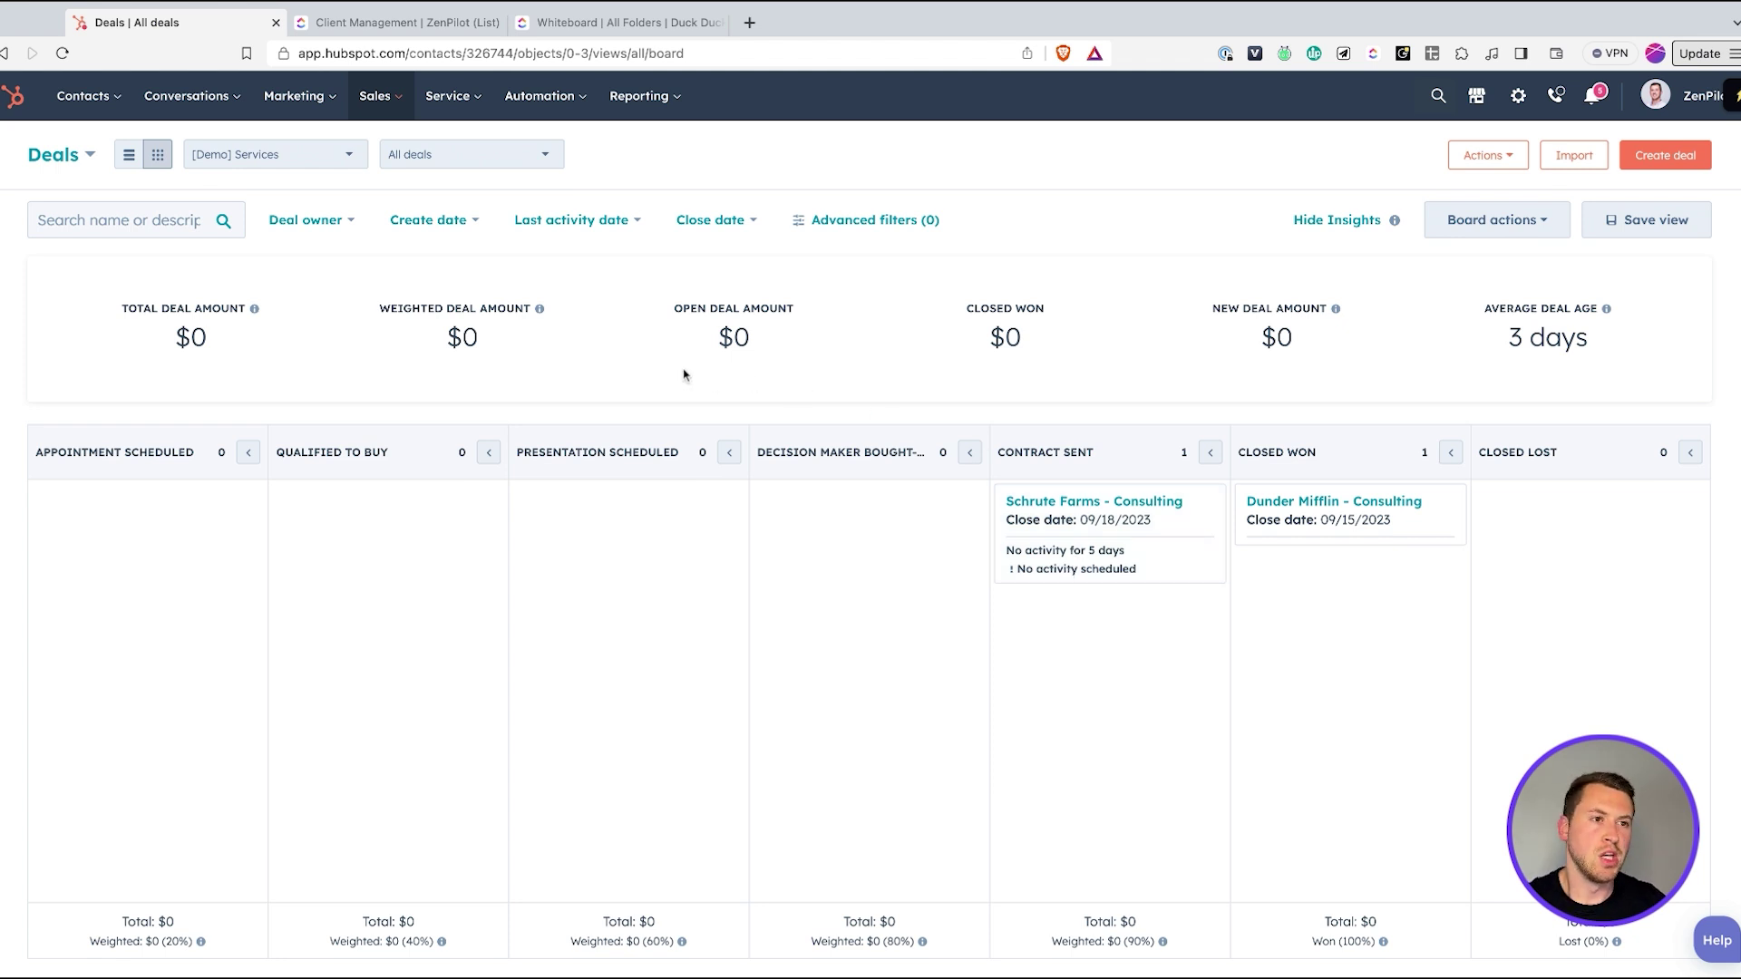
click(1488, 158)
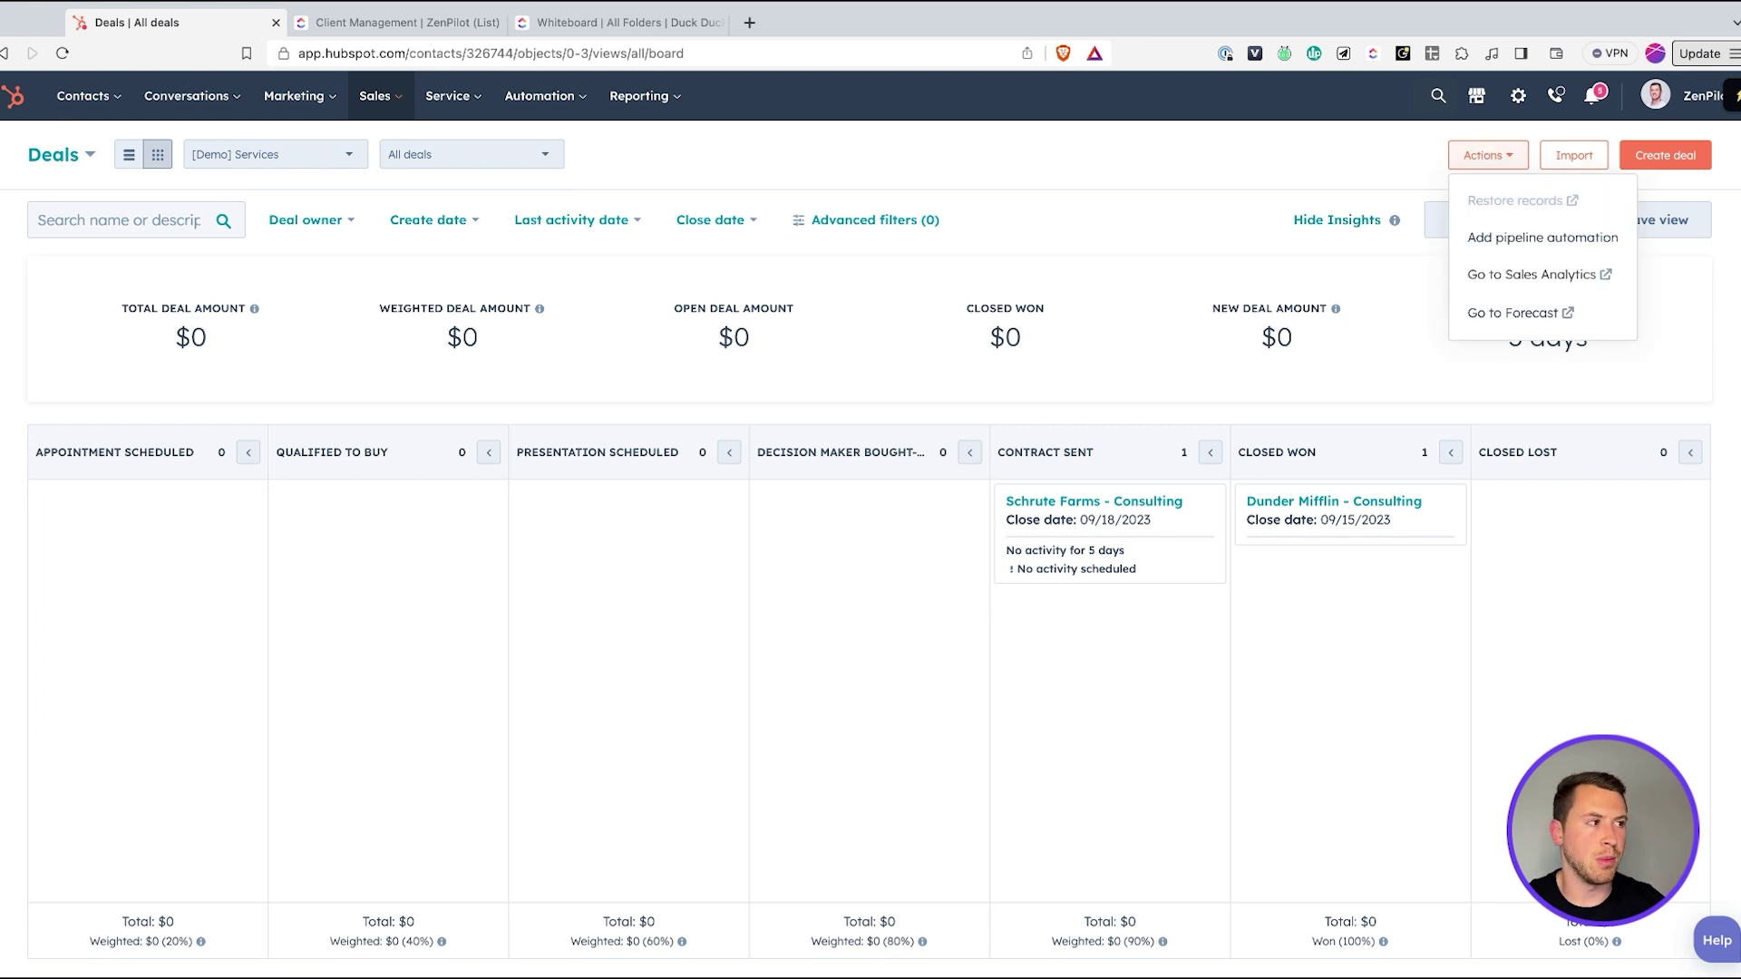
click(1557, 243)
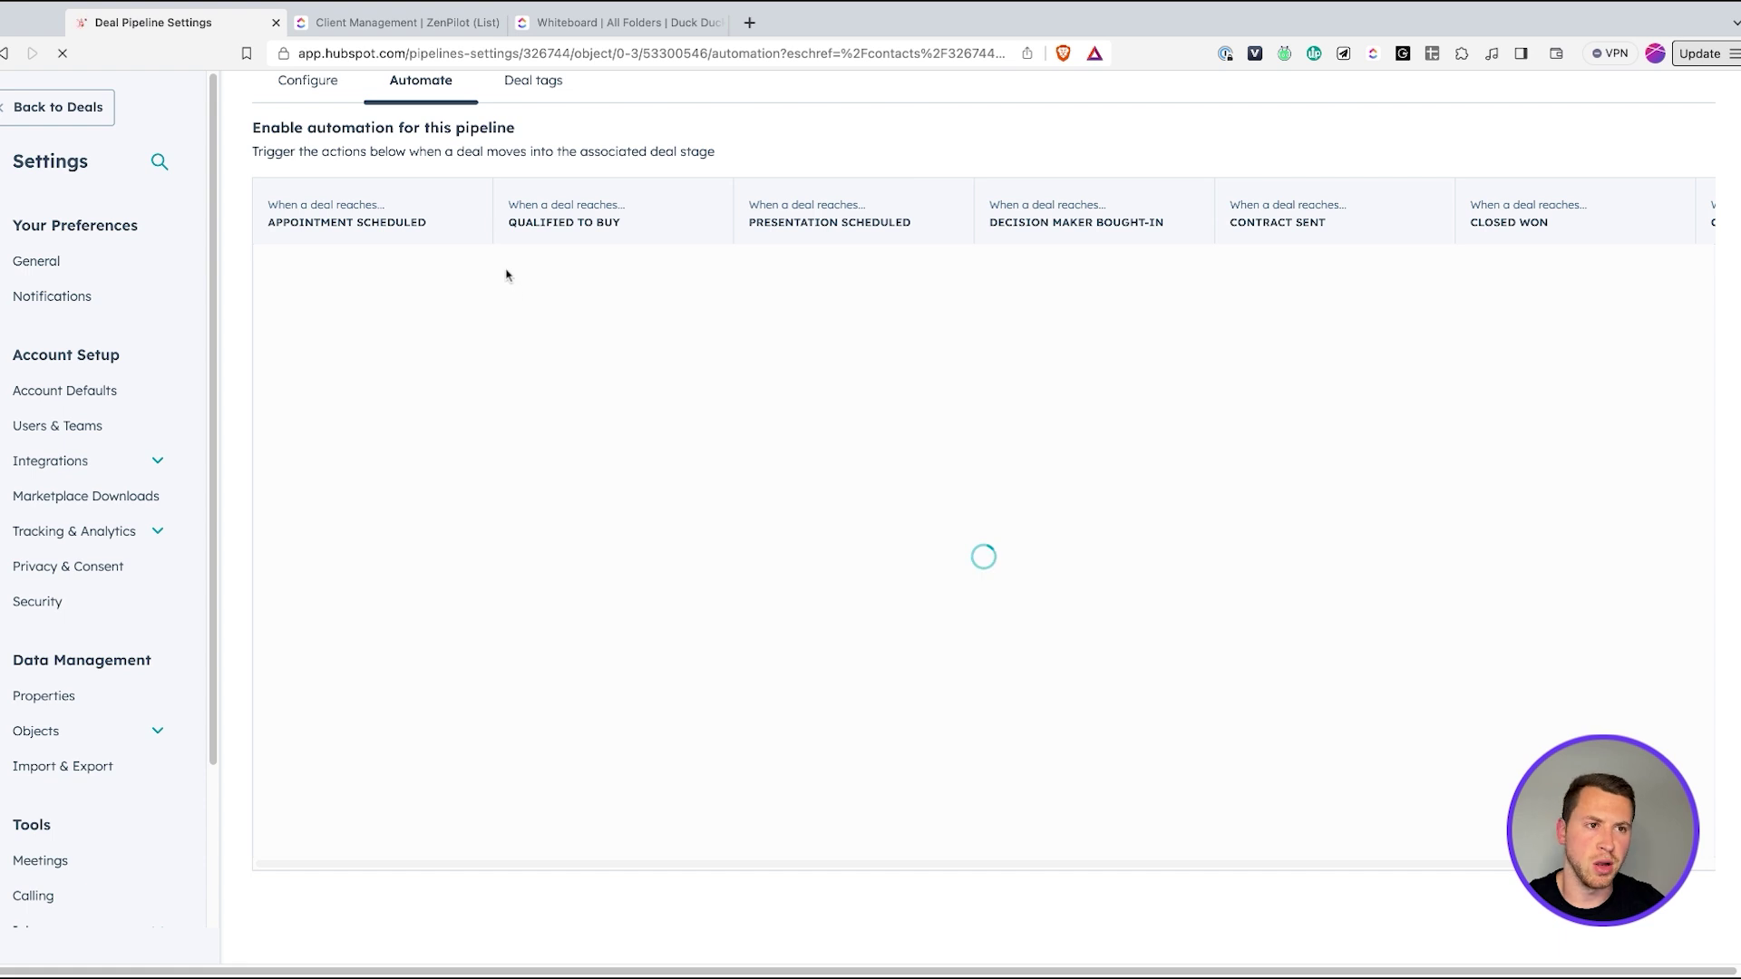
scroll(472, 290, up, 2)
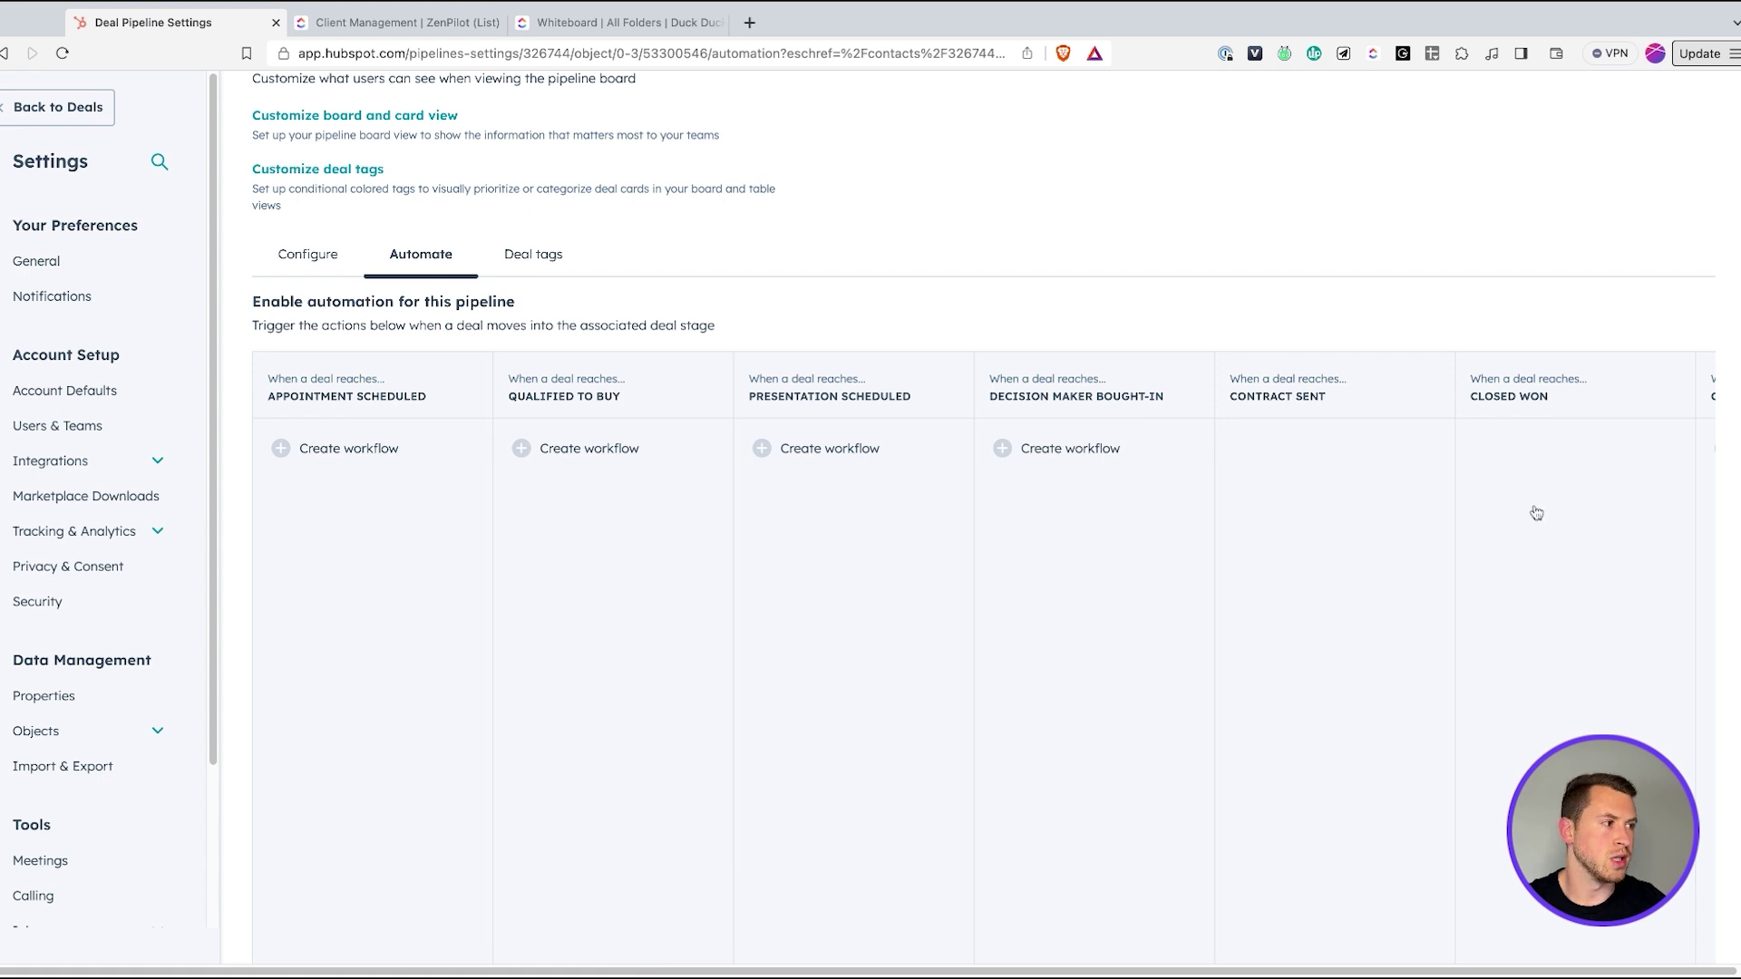
scroll(1569, 499, down, 2)
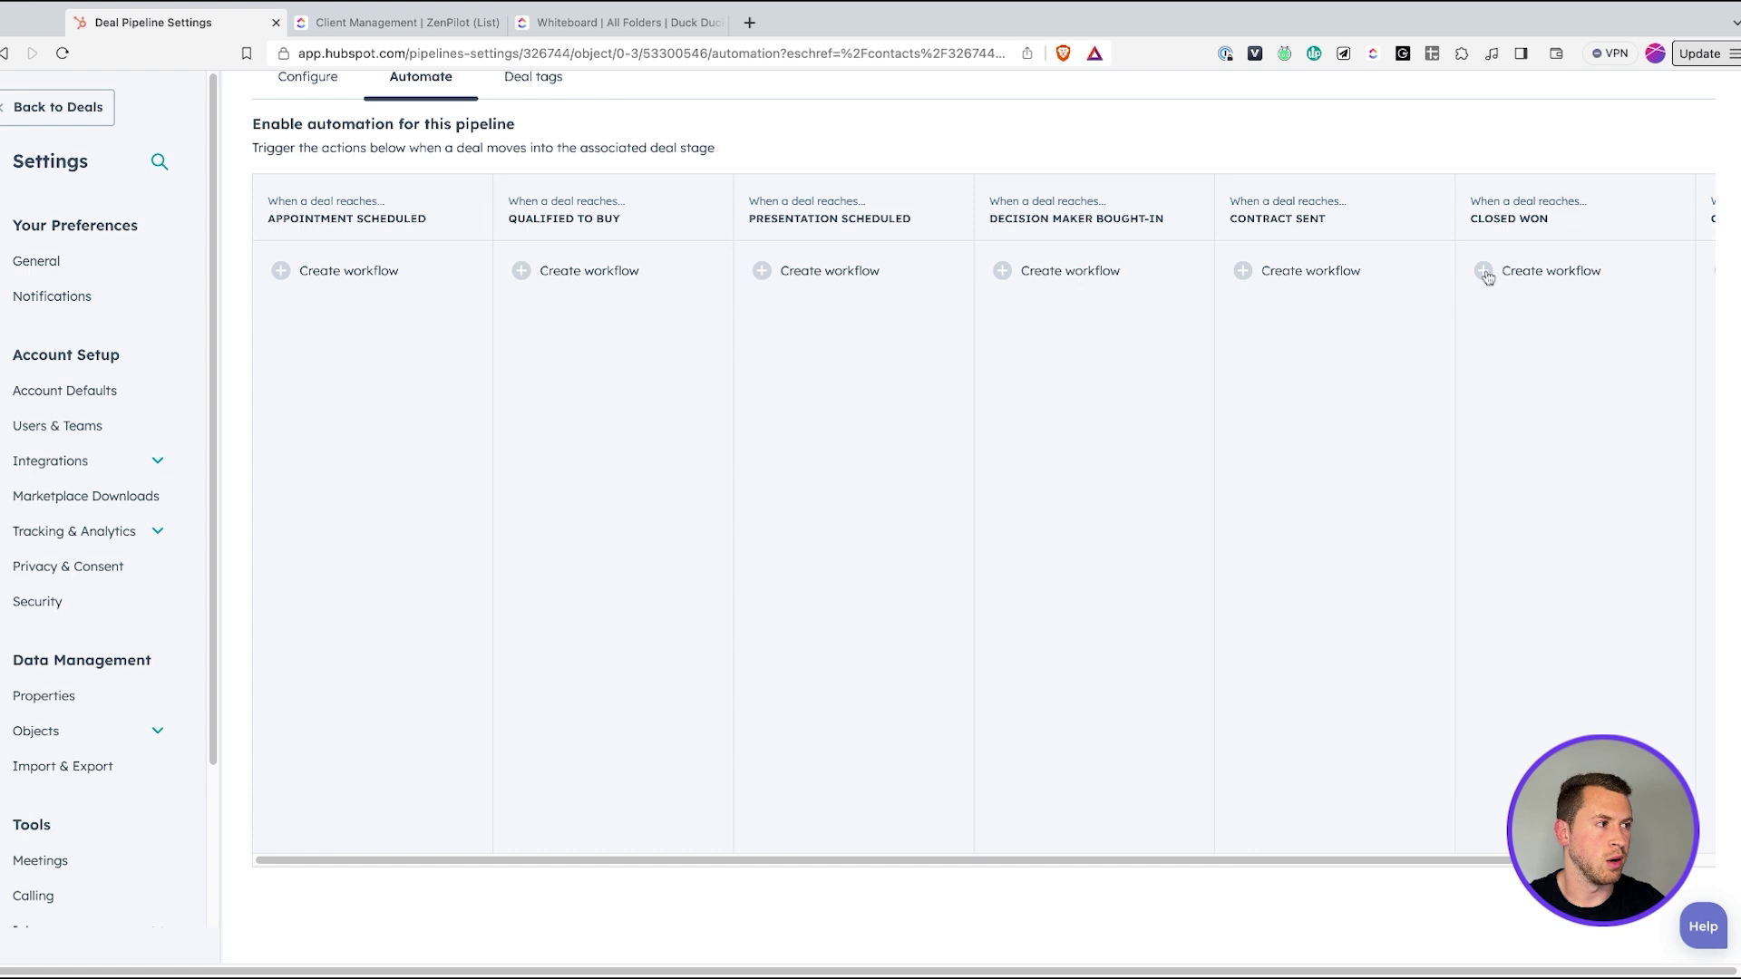
Step: Create a workflow for the Closed Won stage using ClickUp's Create a task from template action
click(1487, 274)
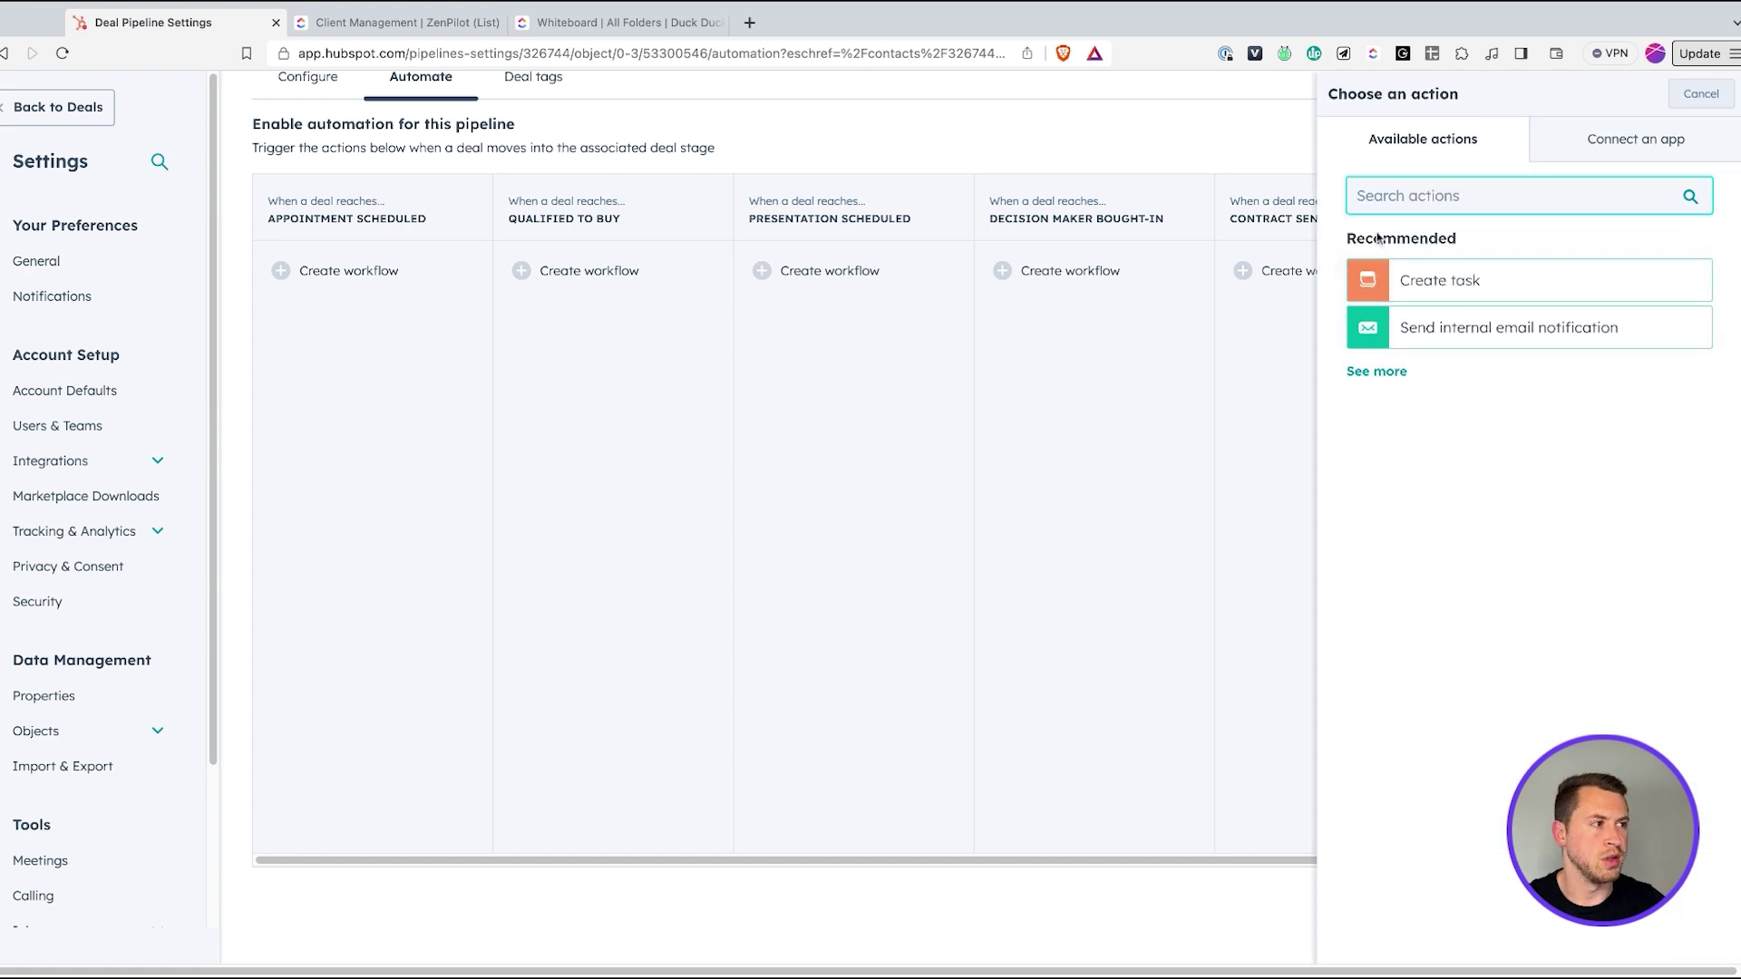
click(1384, 373)
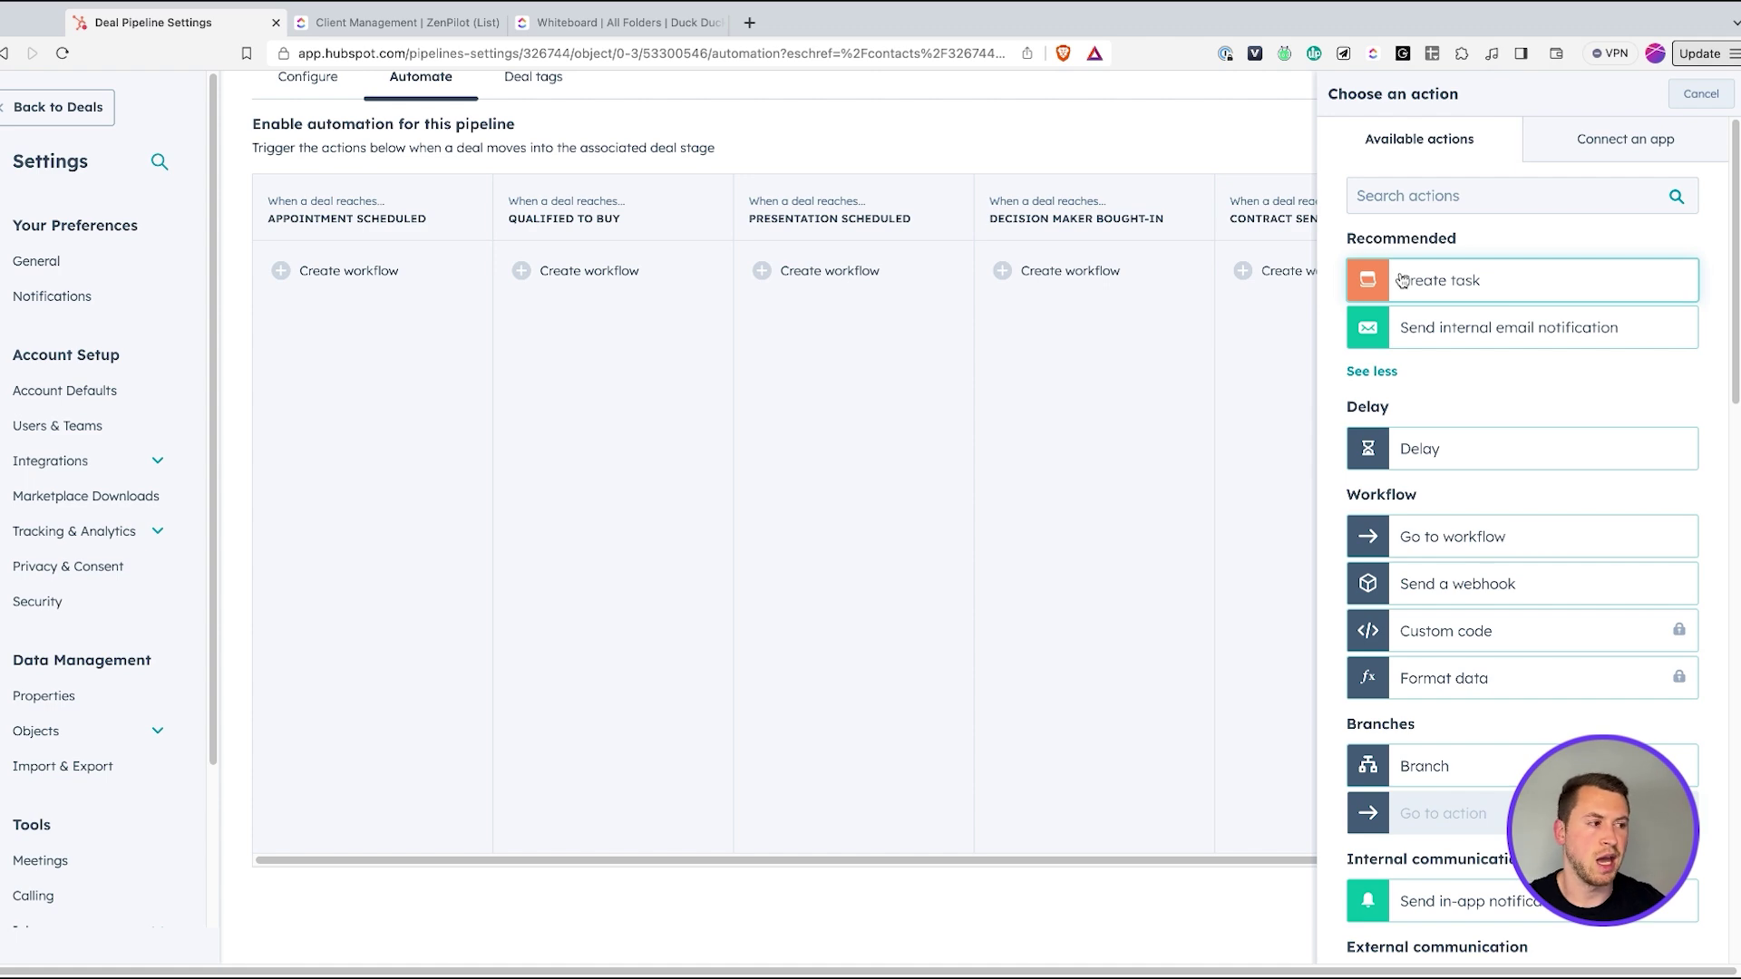
scroll(1449, 390, down, 1)
scroll(1449, 390, down, 15)
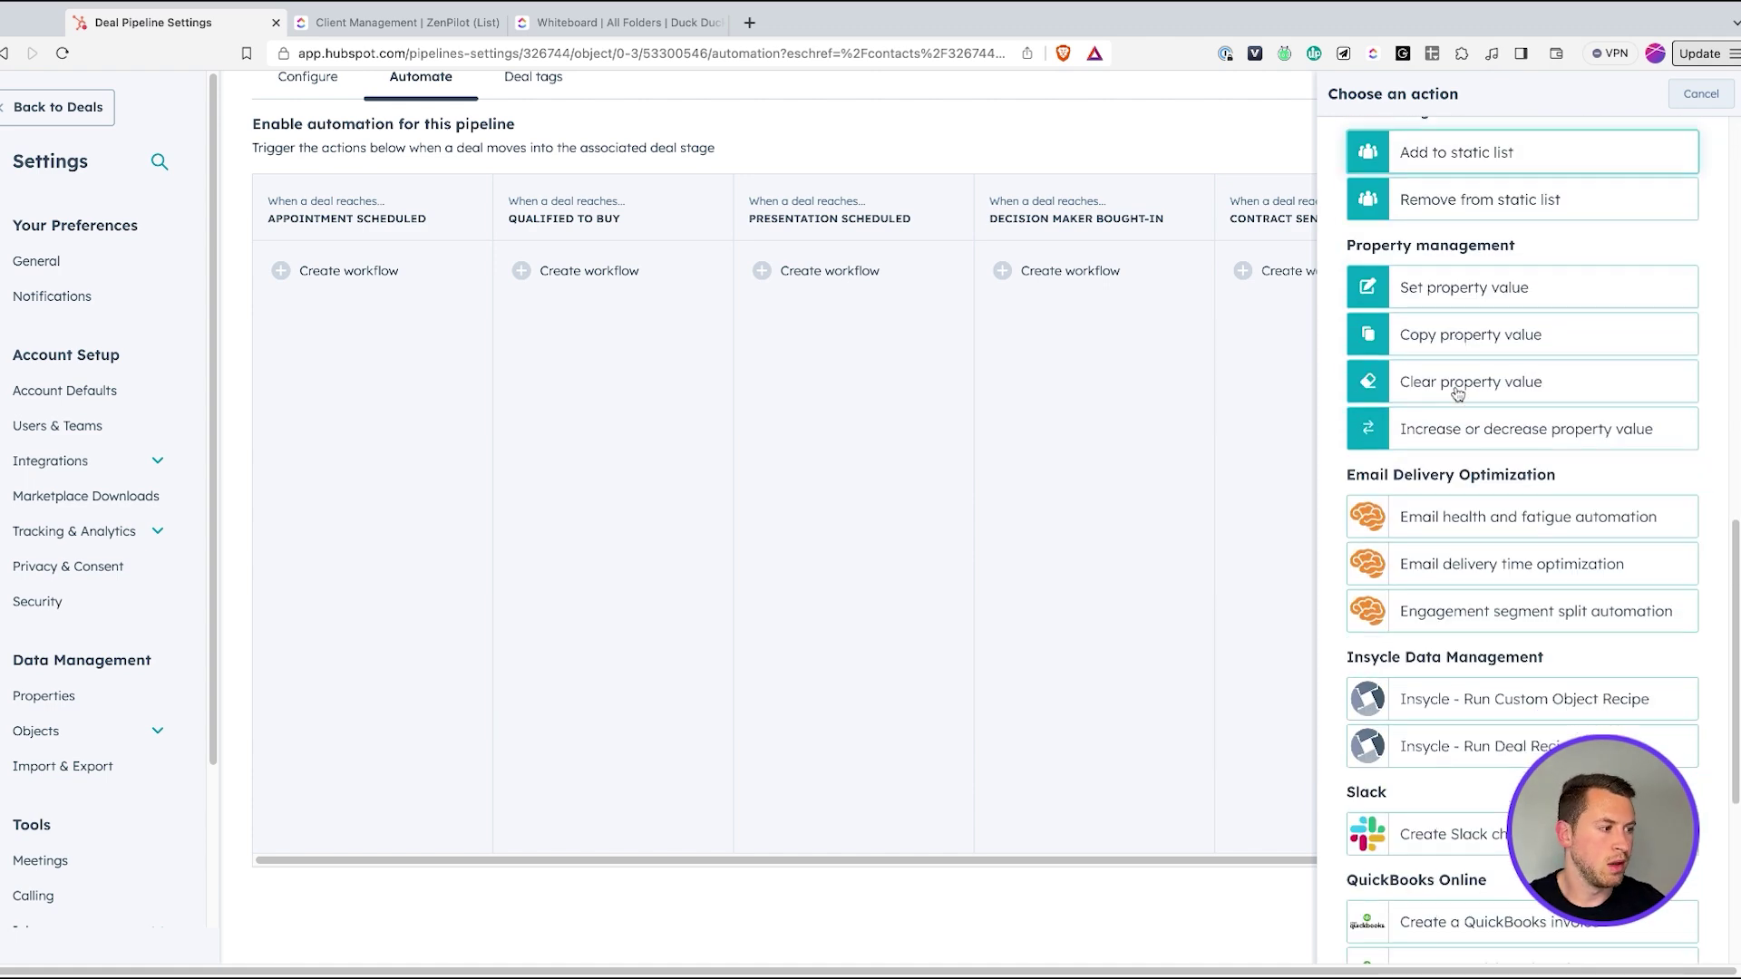
scroll(1457, 392, down, 5)
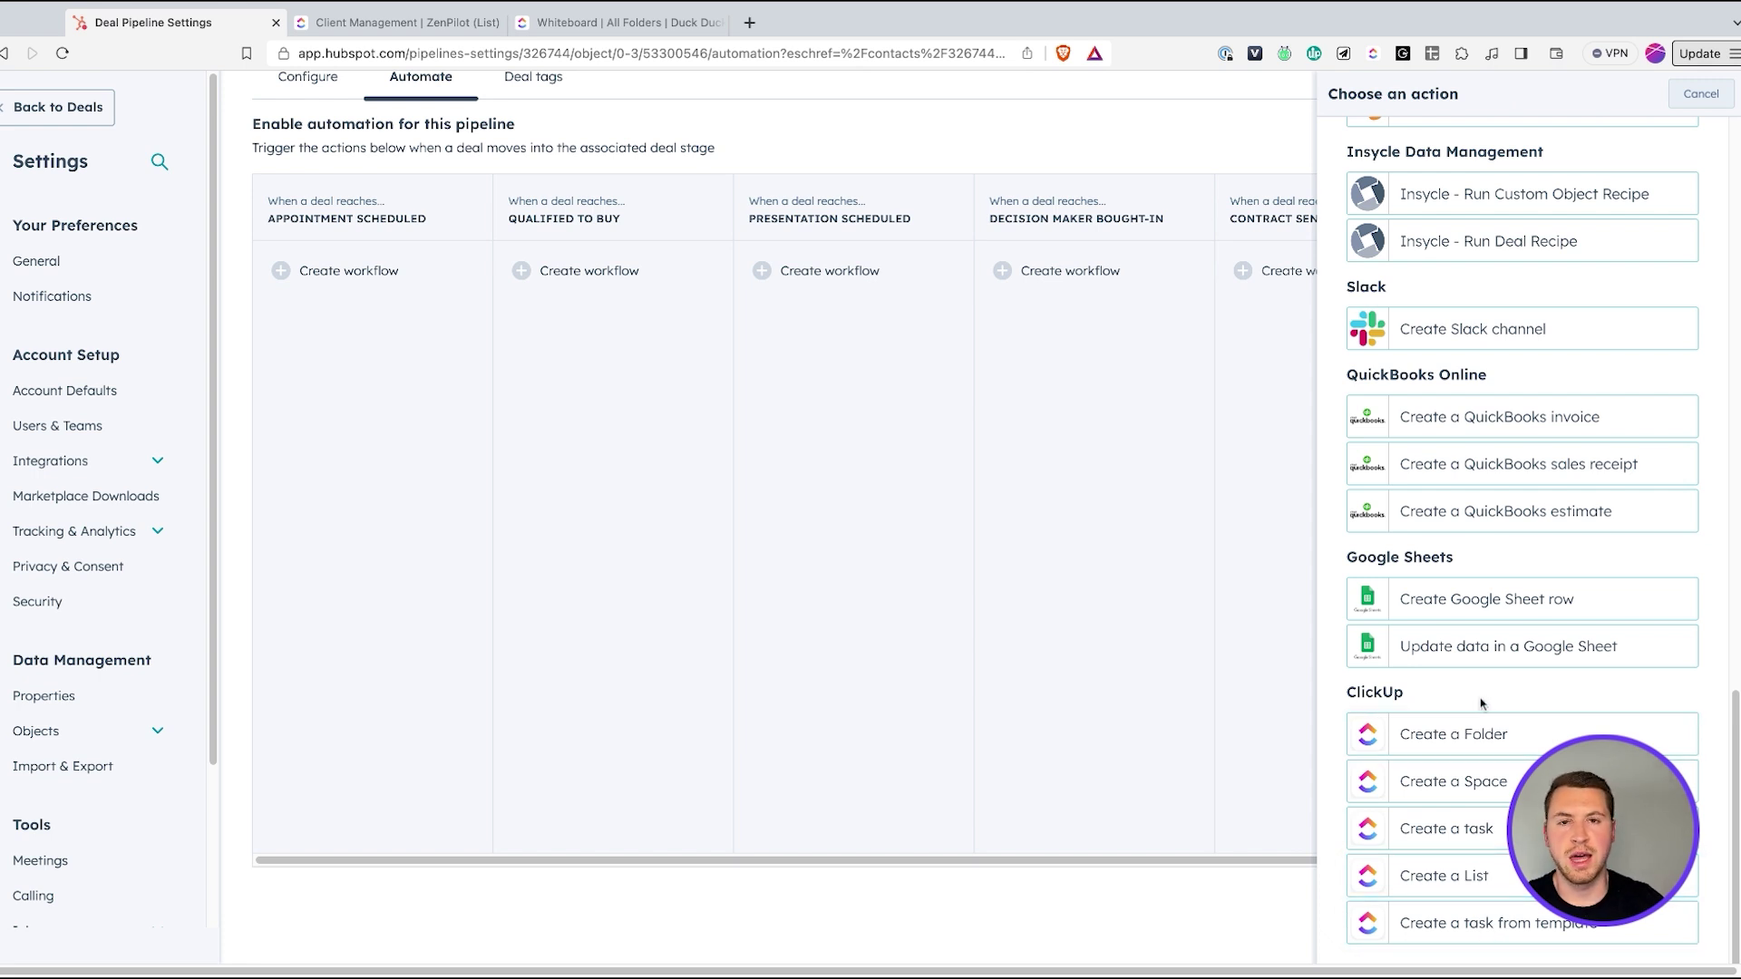
click(399, 22)
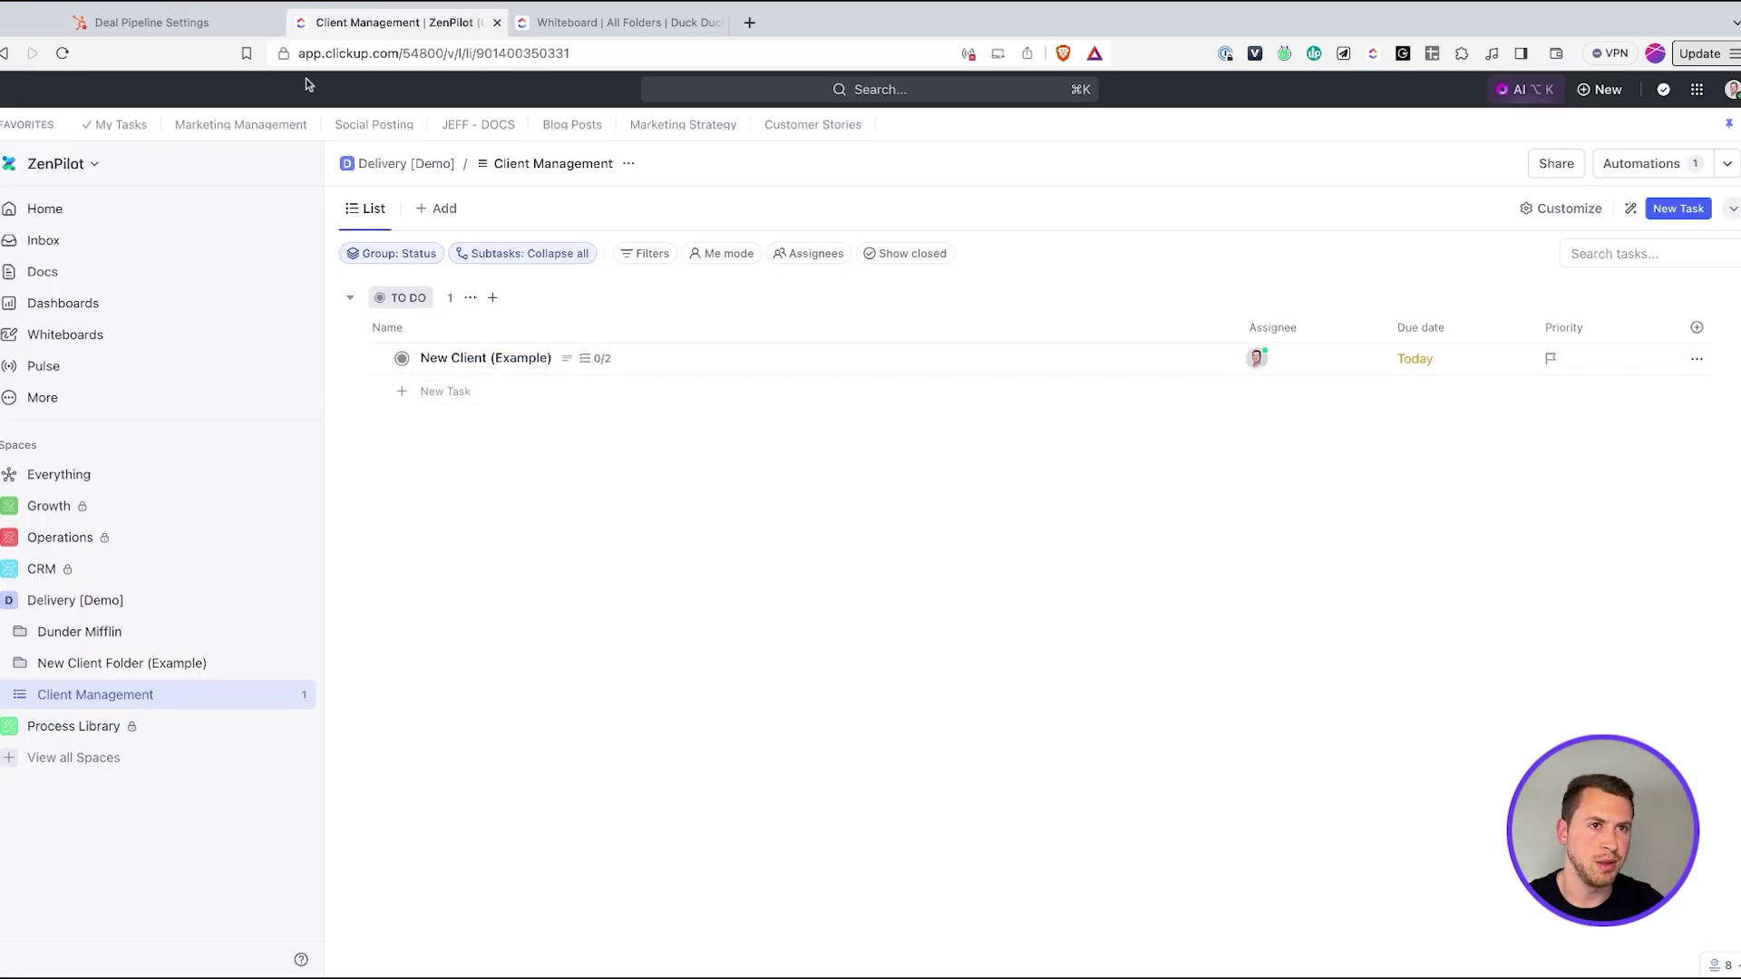
click(145, 22)
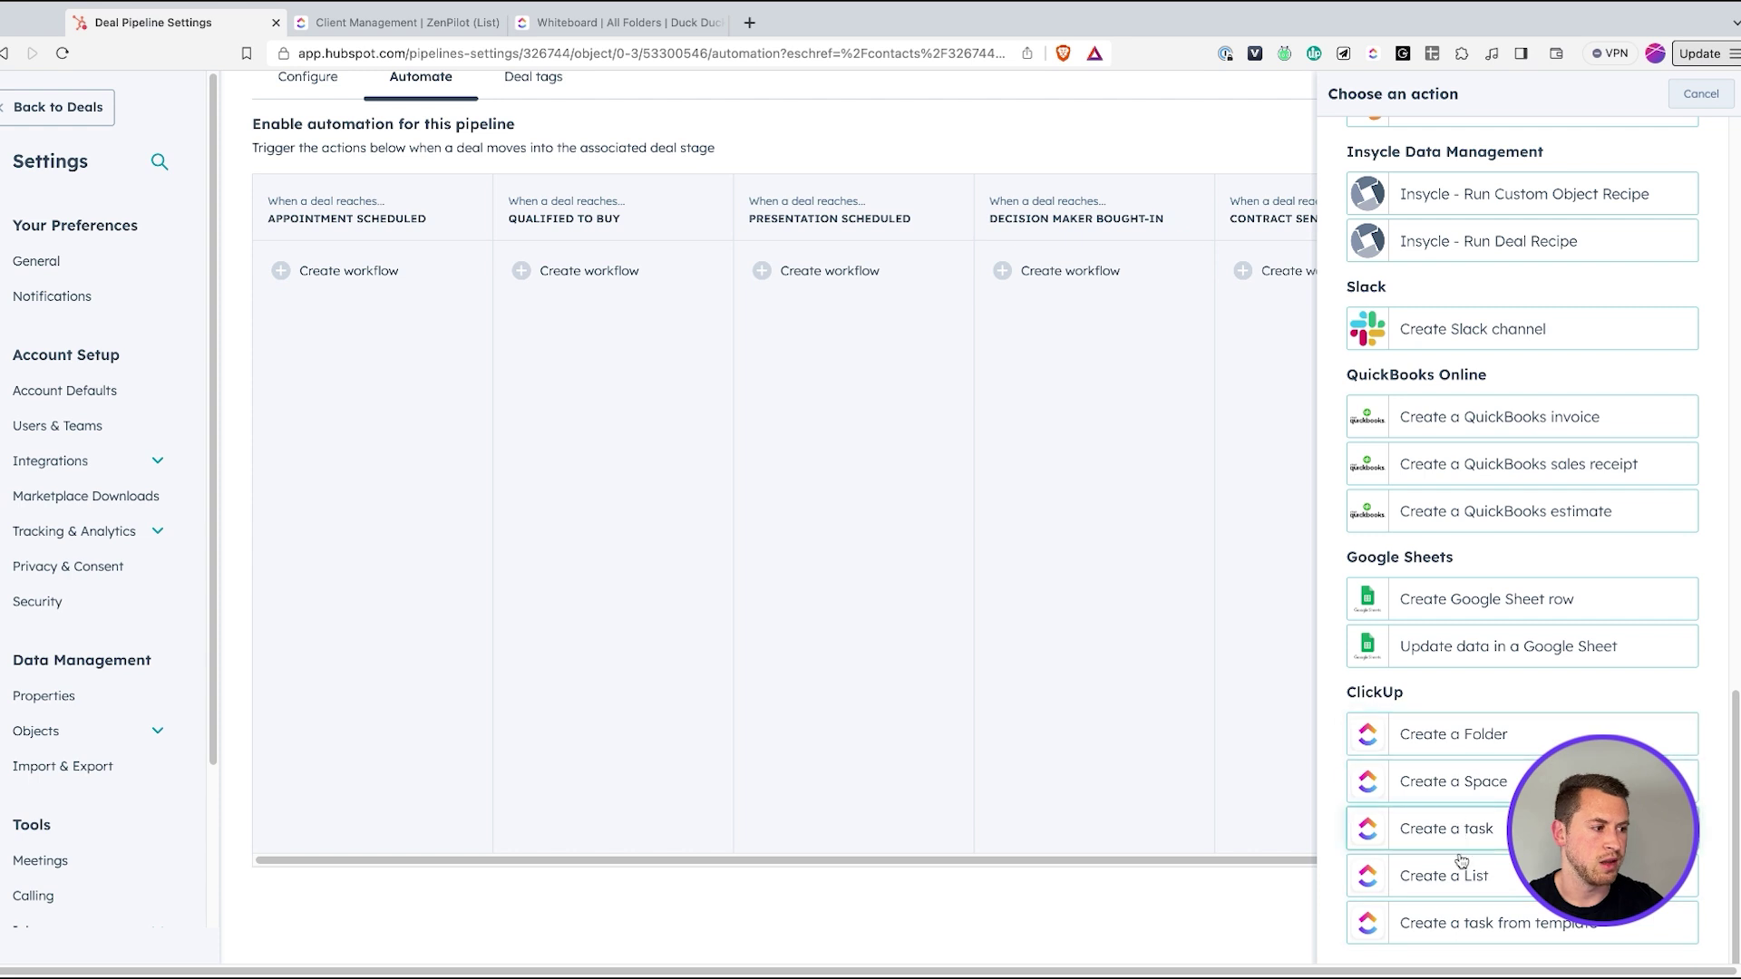
click(1482, 925)
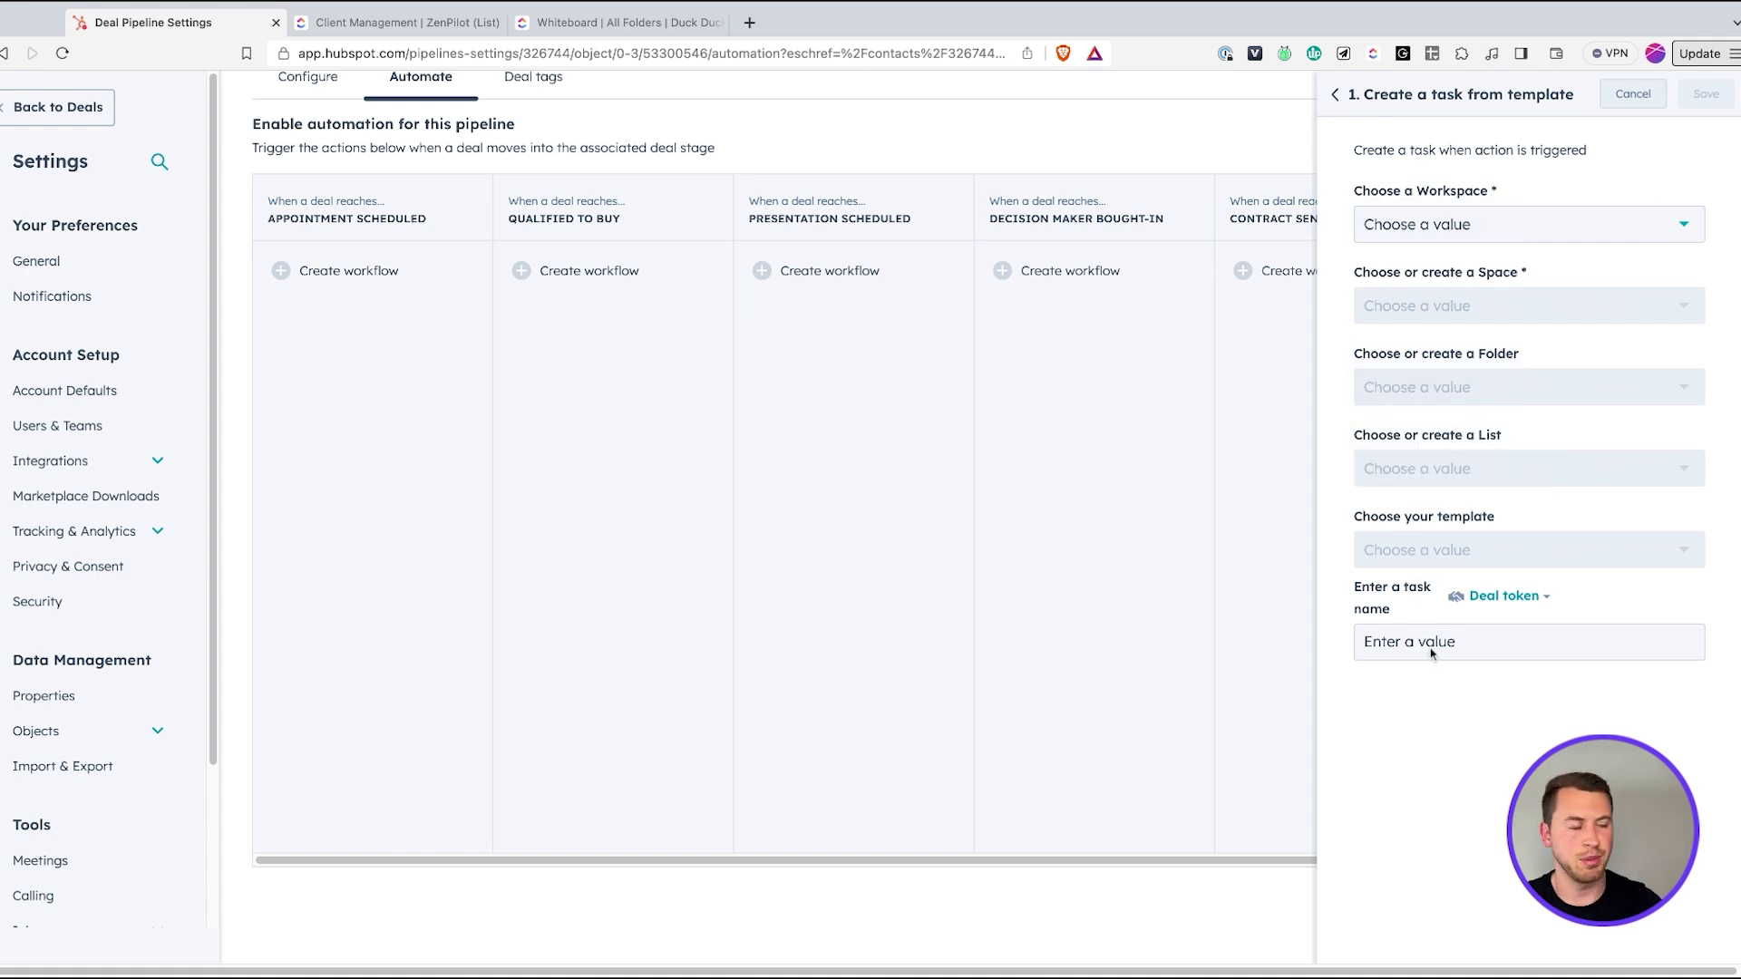
Step: Set the action's Workspace to ZenPilot and its Space to Delivery [Demo]
click(1492, 228)
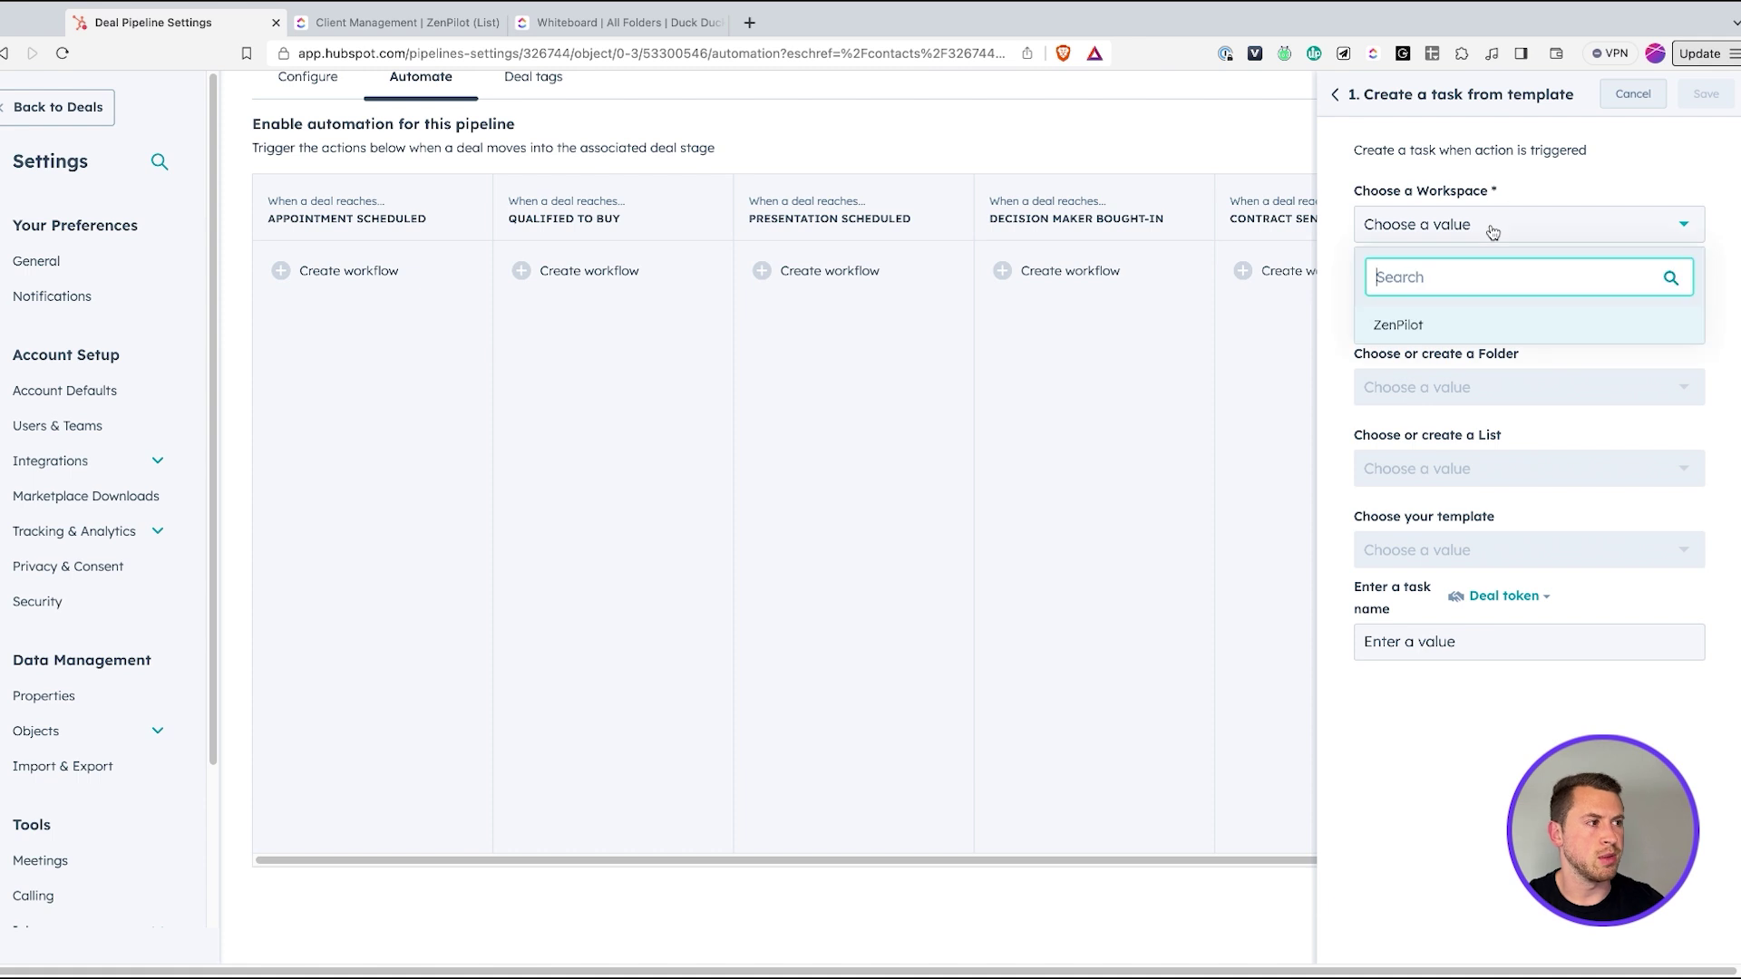
click(1456, 331)
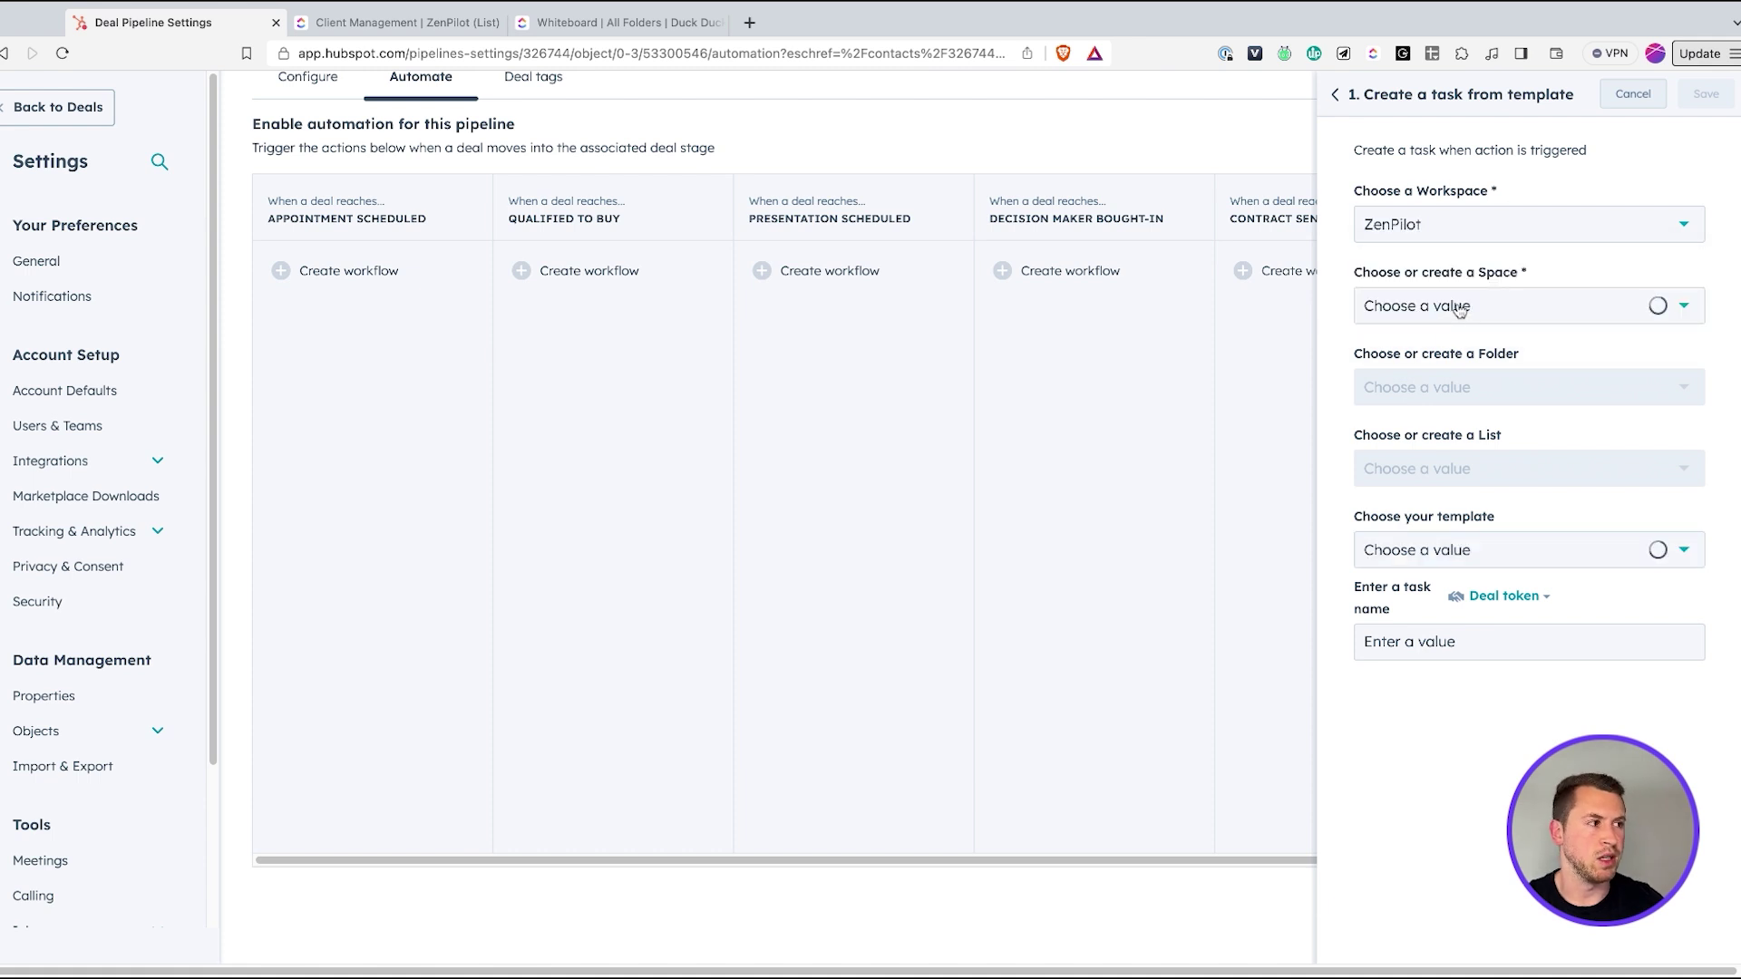
click(1458, 308)
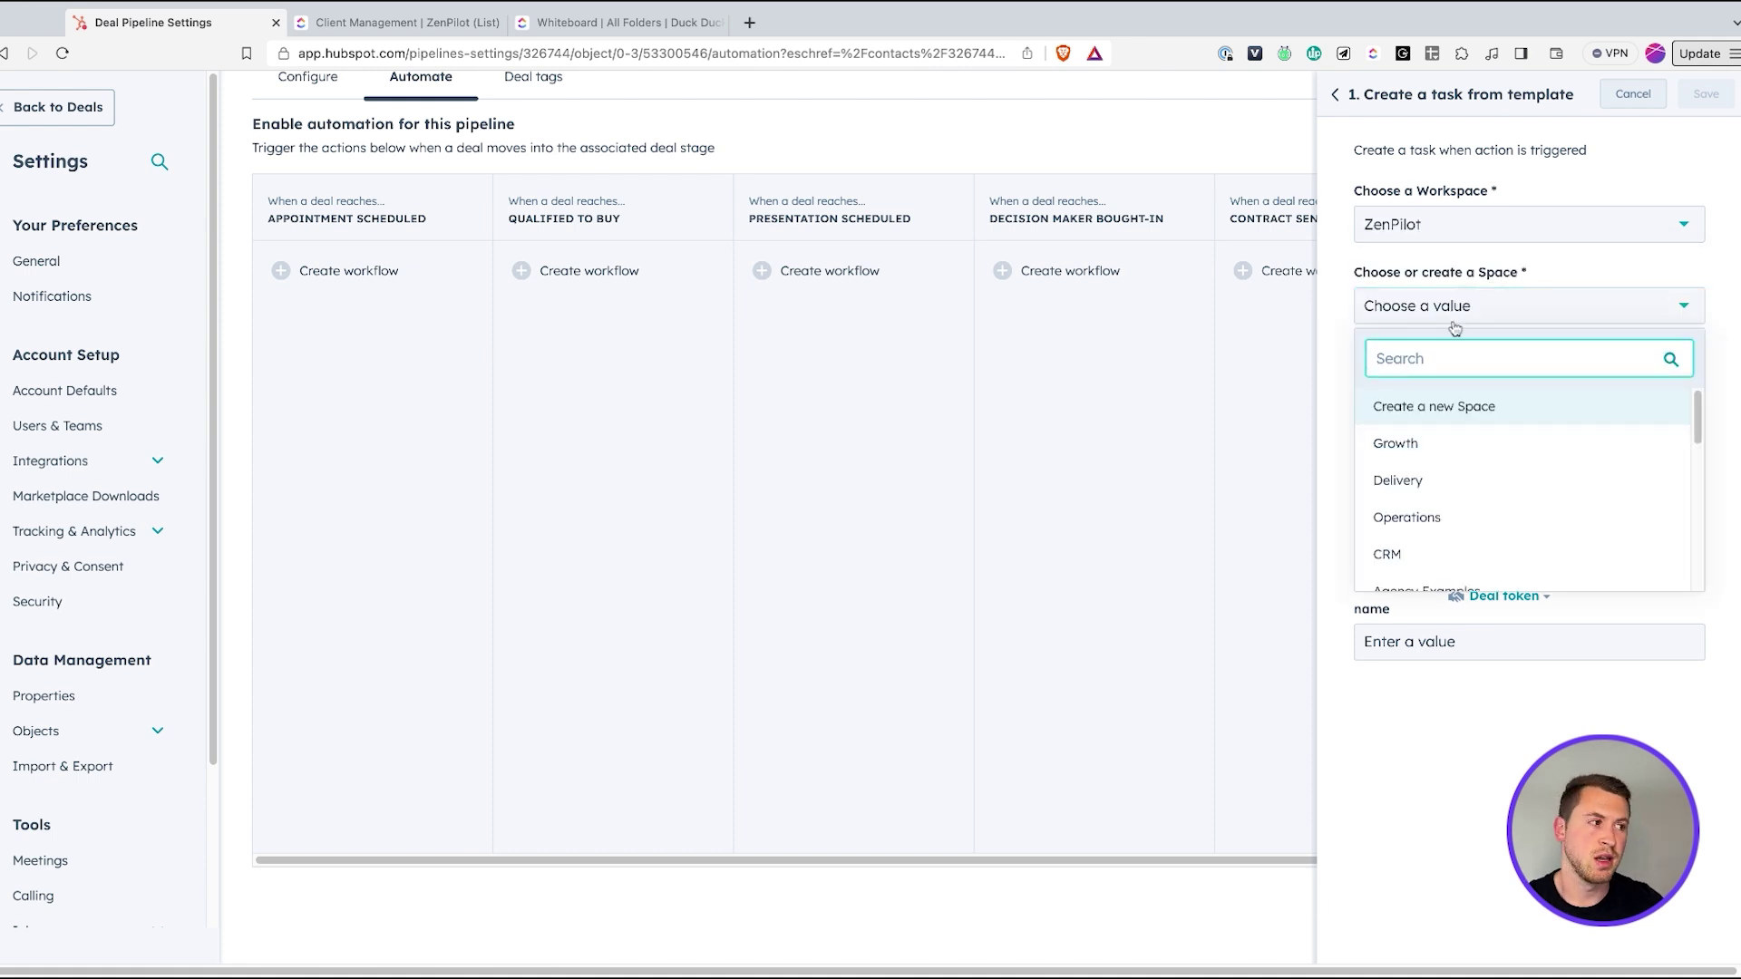
text(deliv)
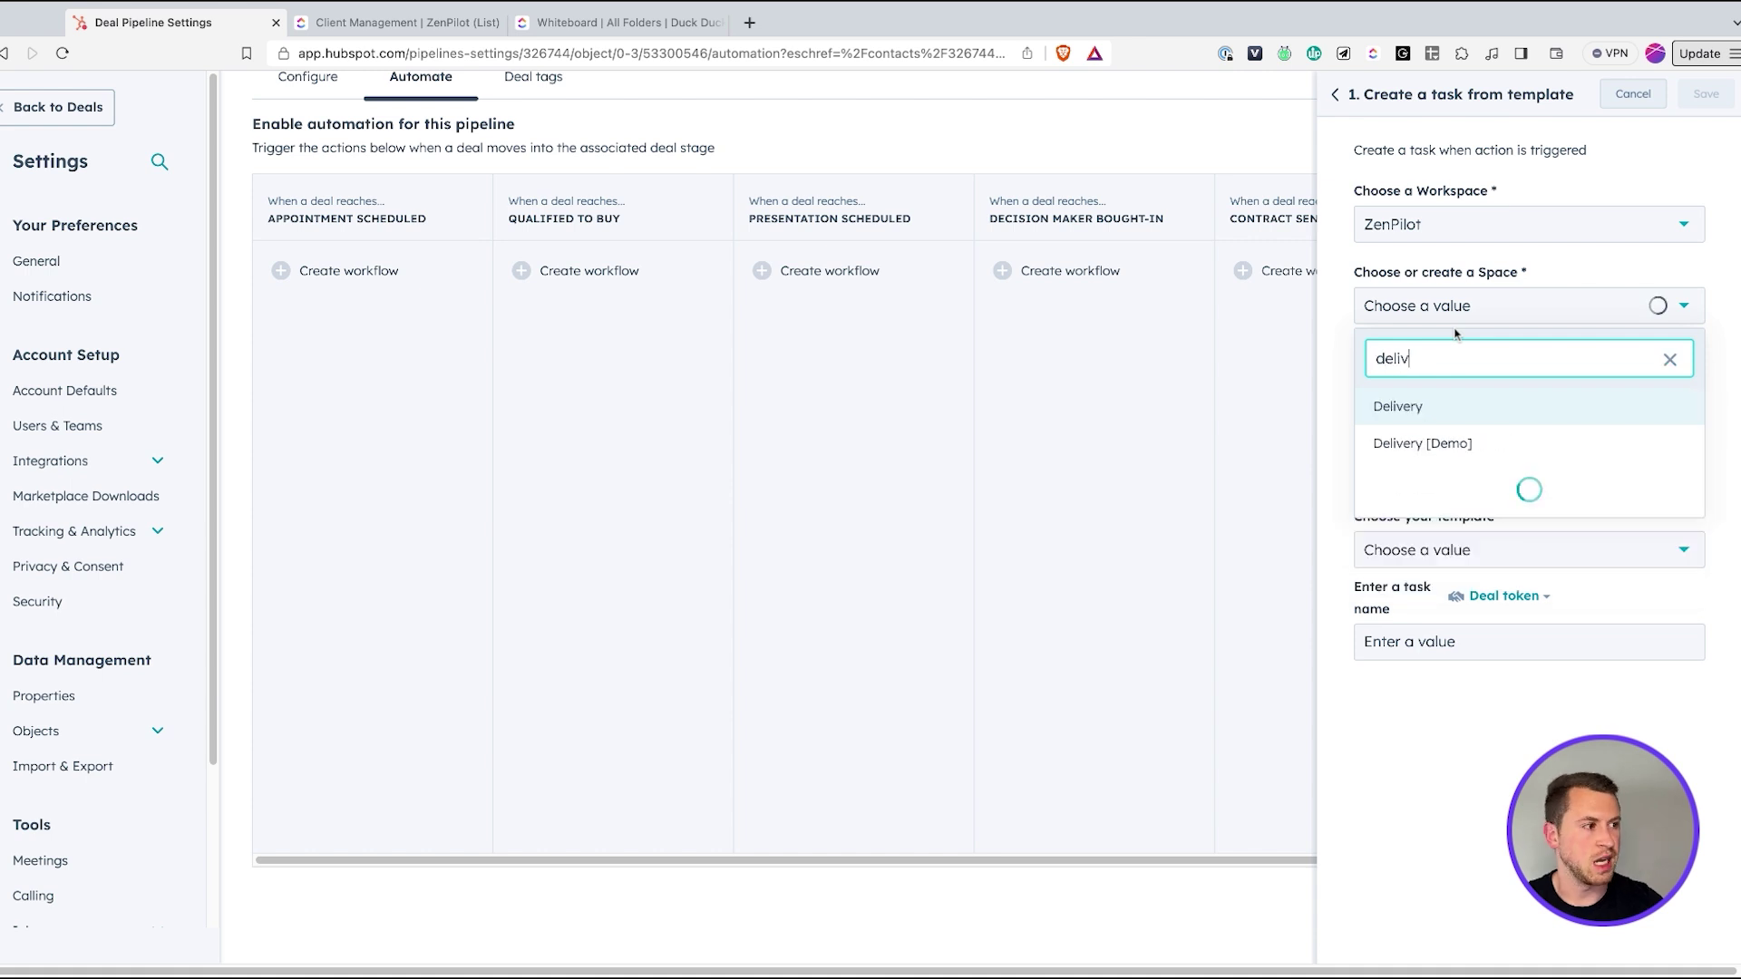
click(1438, 445)
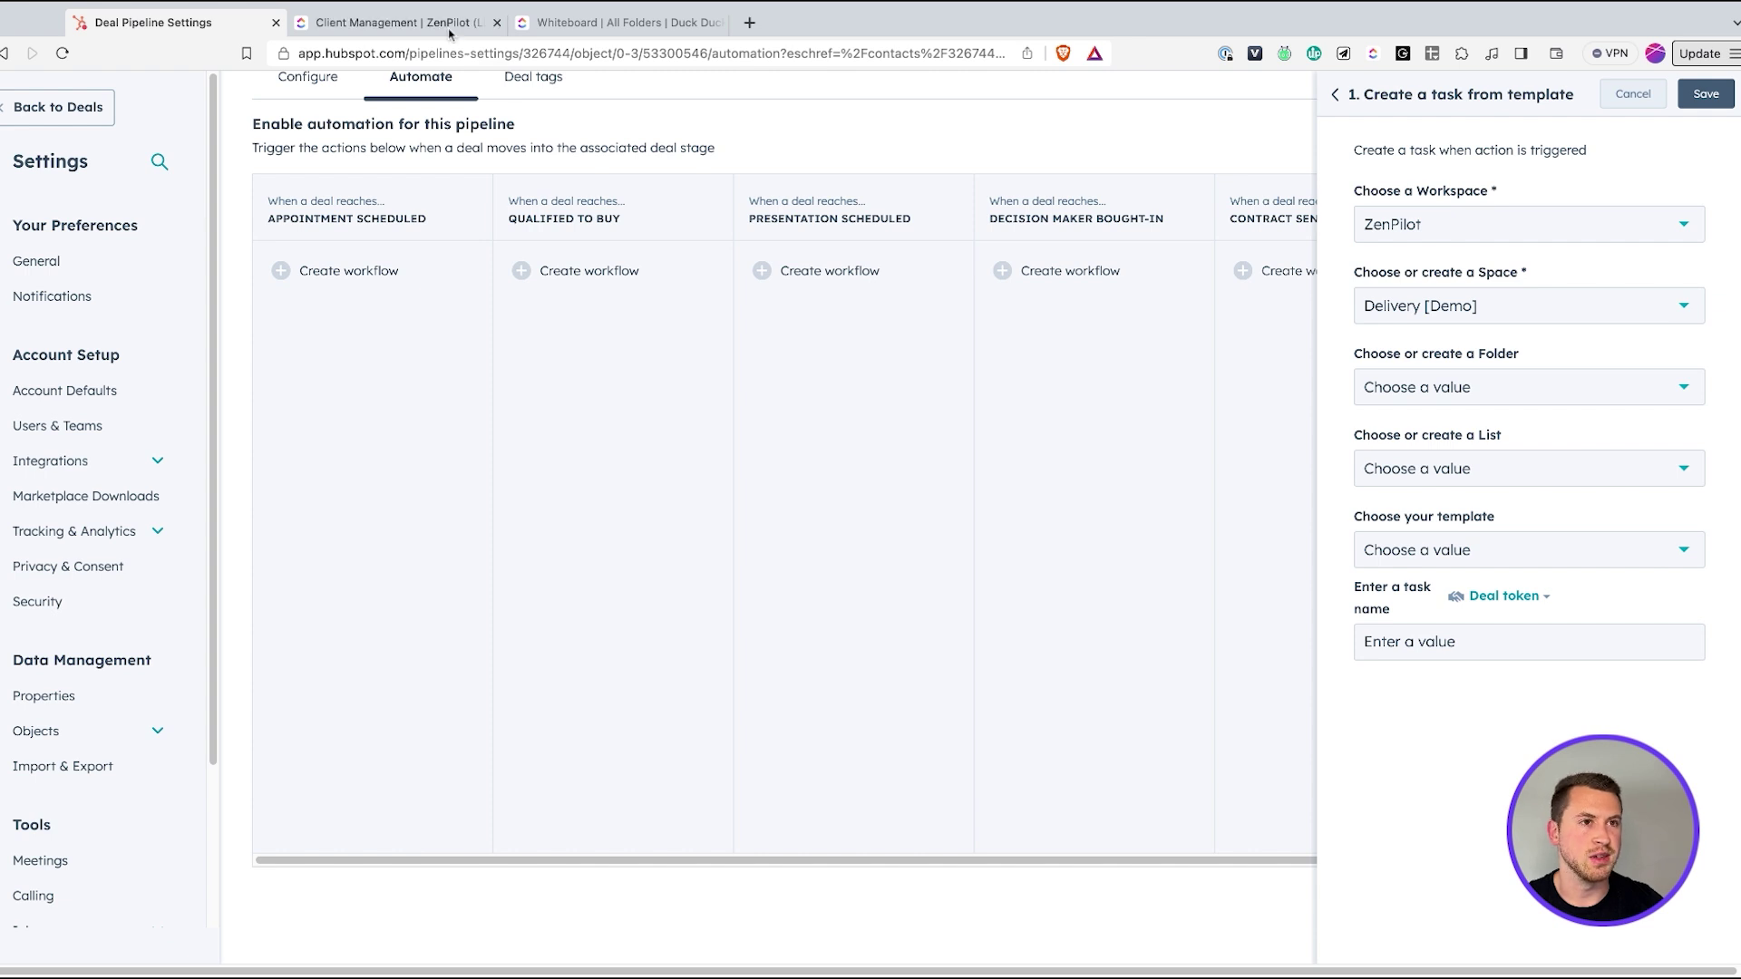
Step: Set the action's List to Client Management and its template to New Client (Example), leaving the Folder unset
click(399, 21)
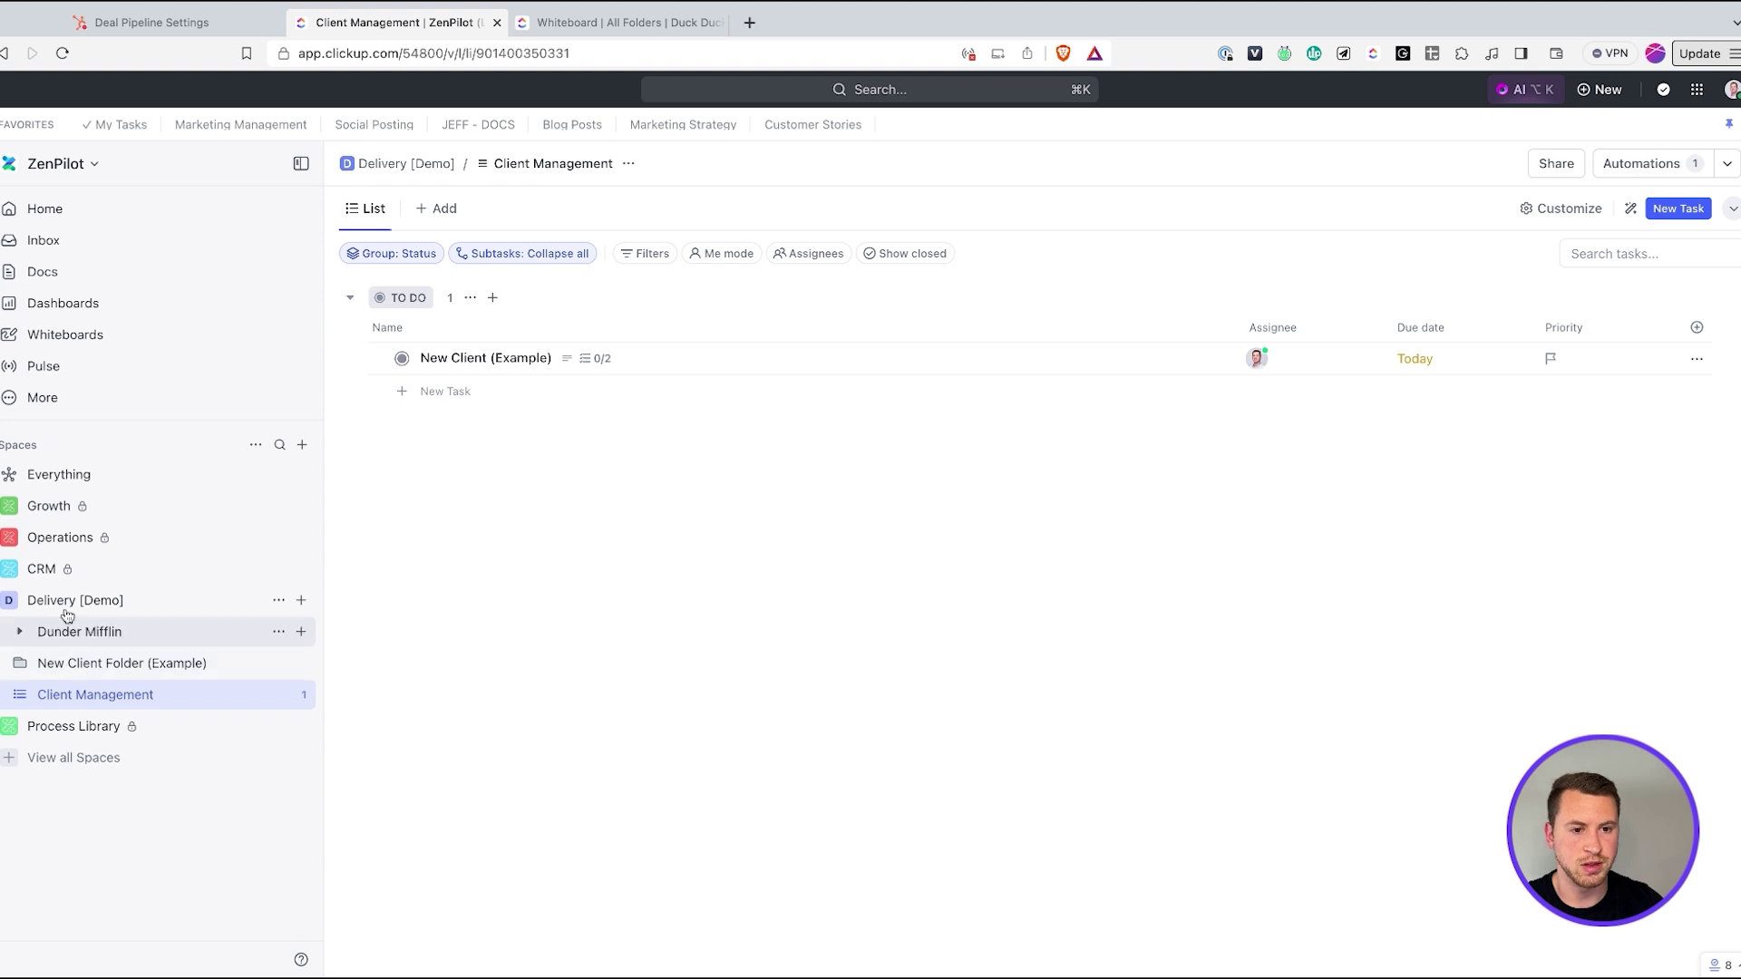
click(151, 26)
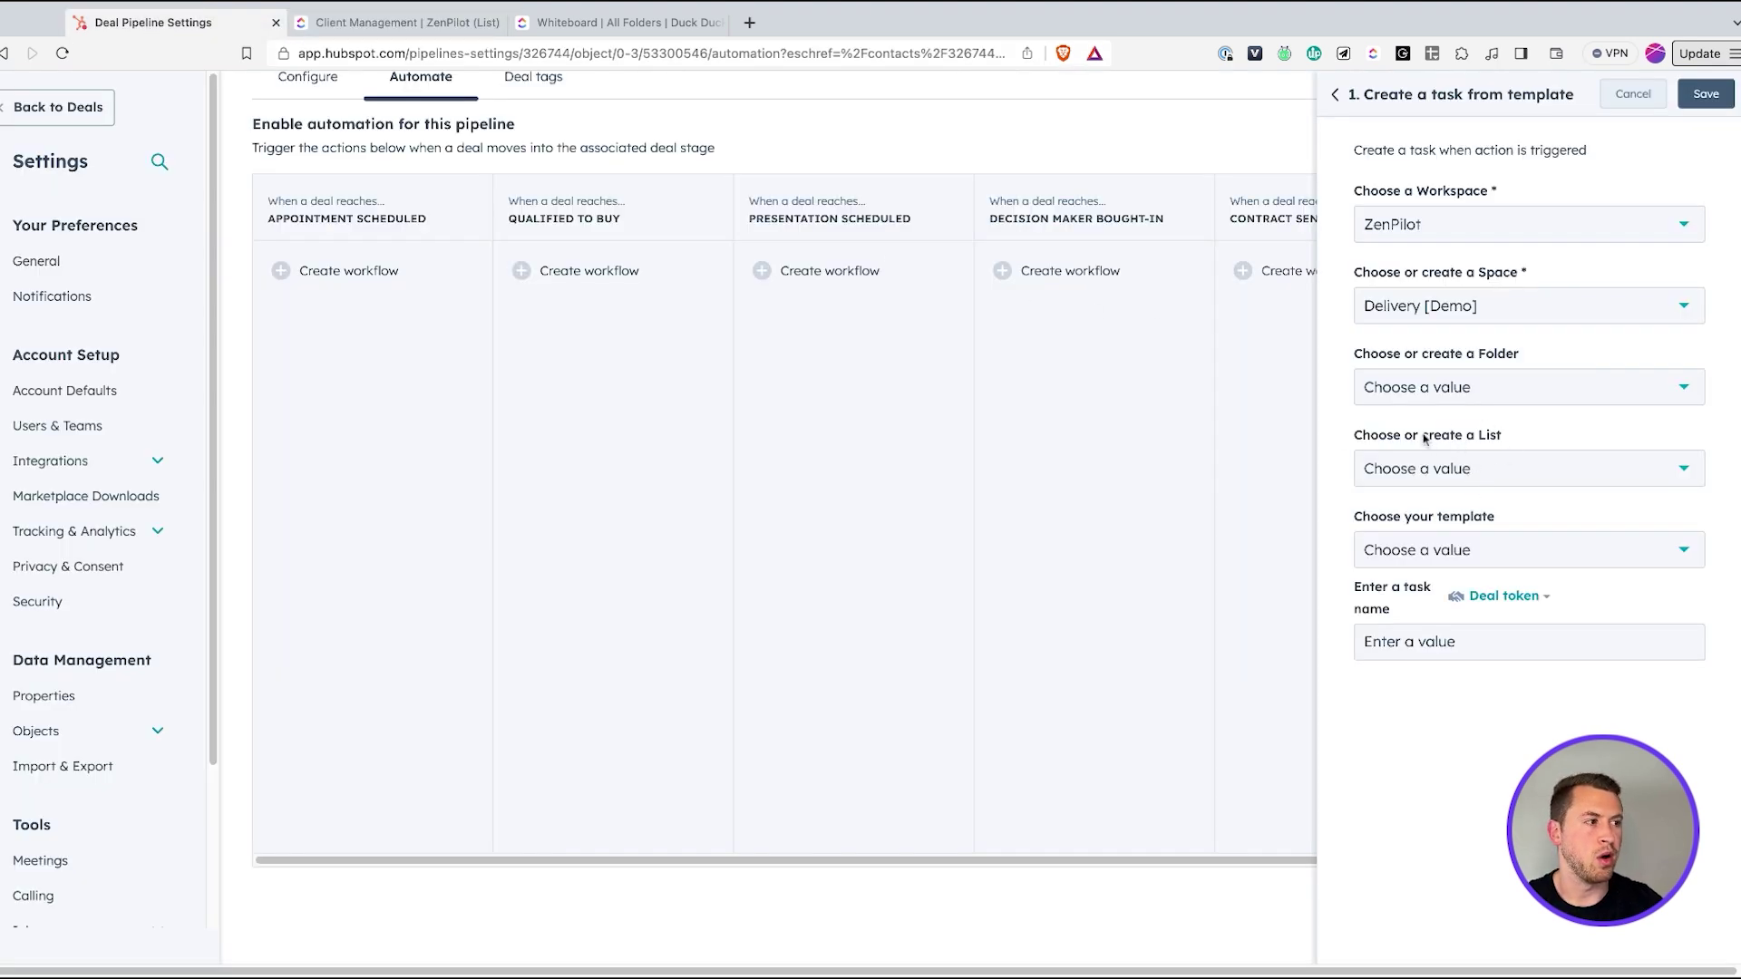
click(1424, 468)
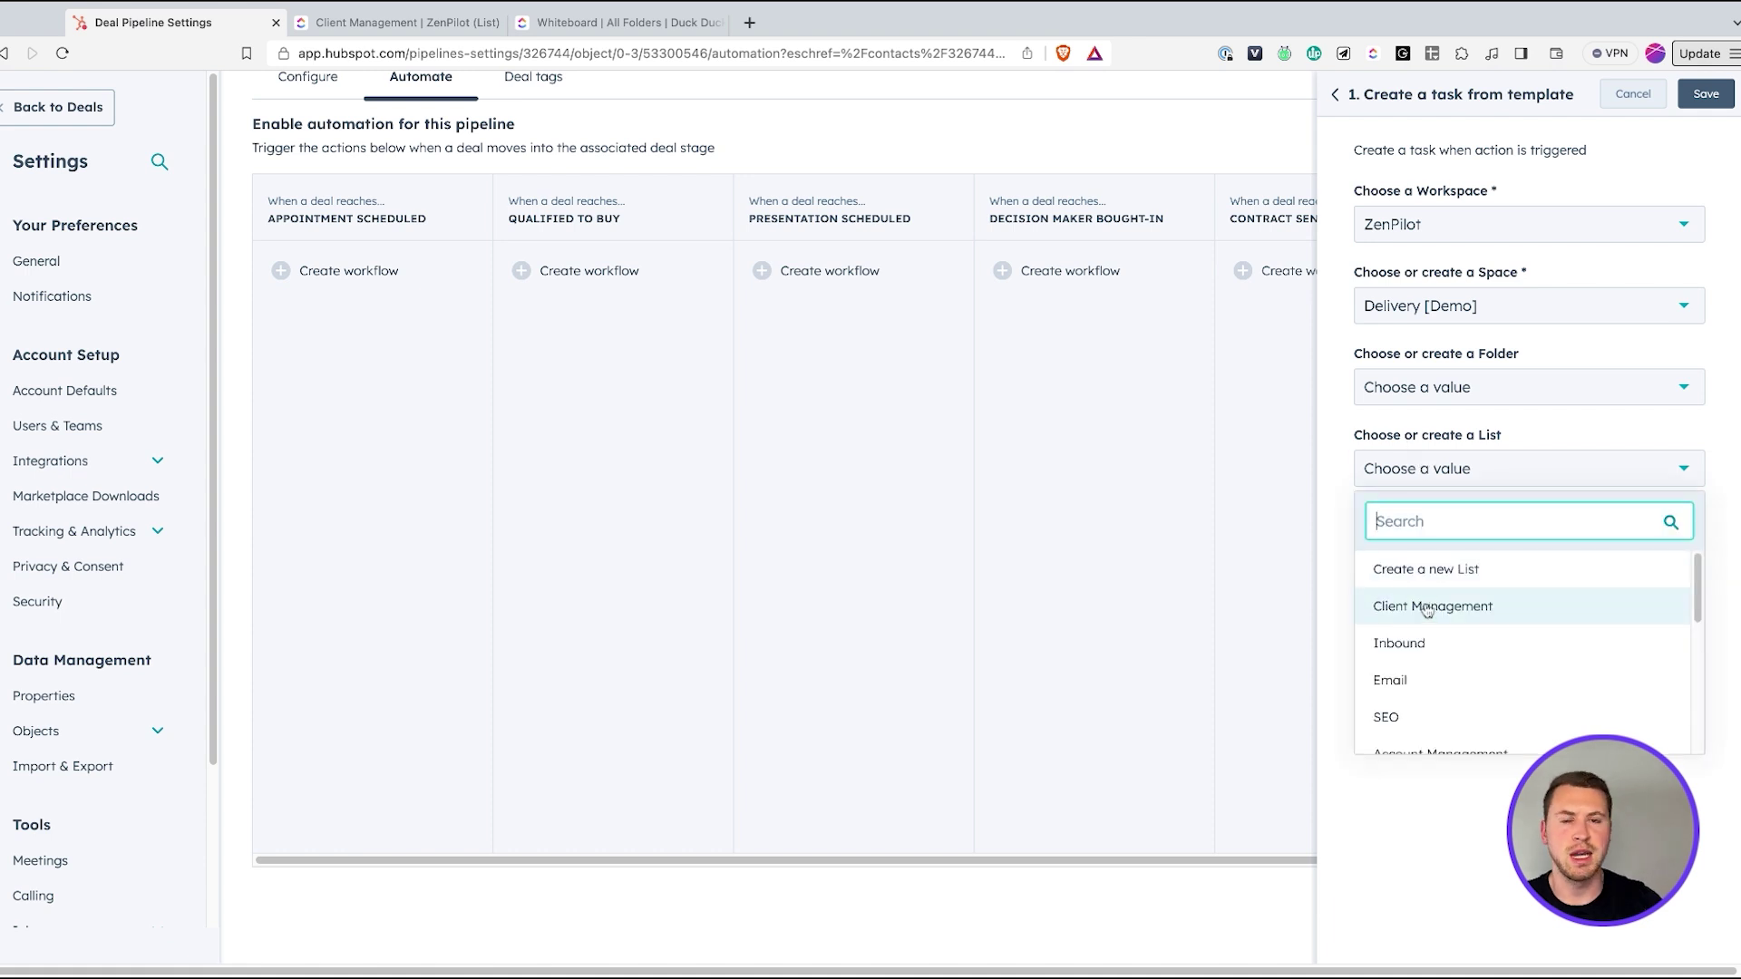
scroll(1432, 616, down, 3)
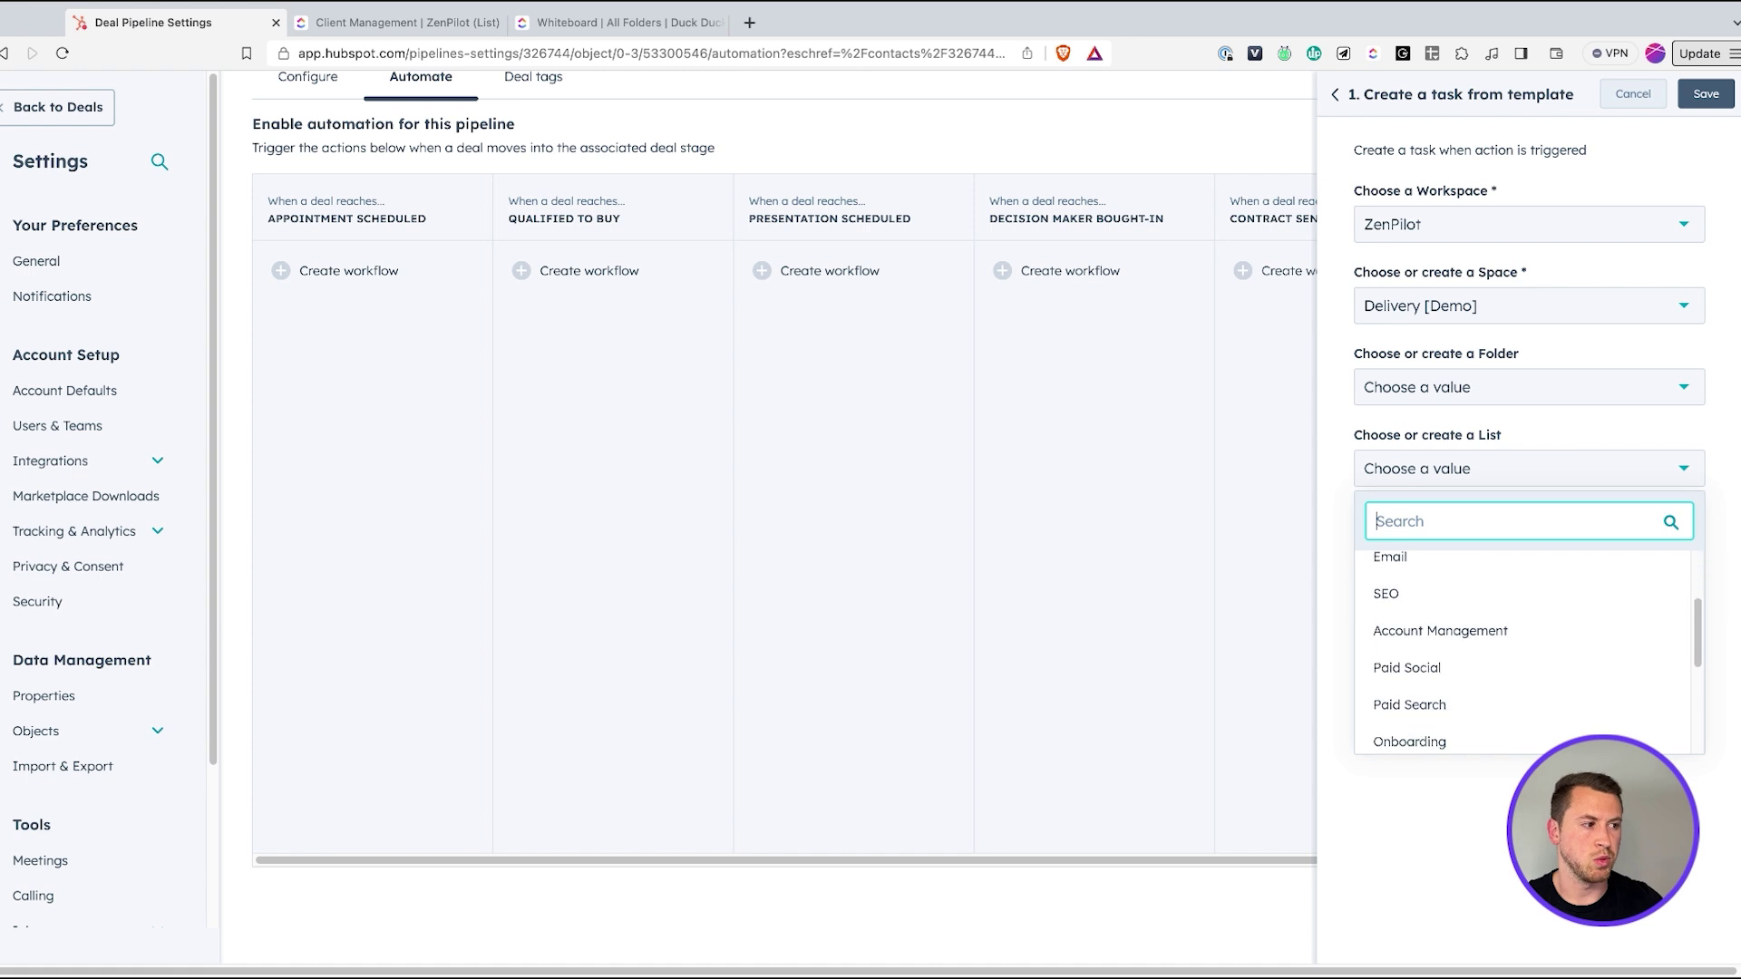
scroll(1433, 619, up, 3)
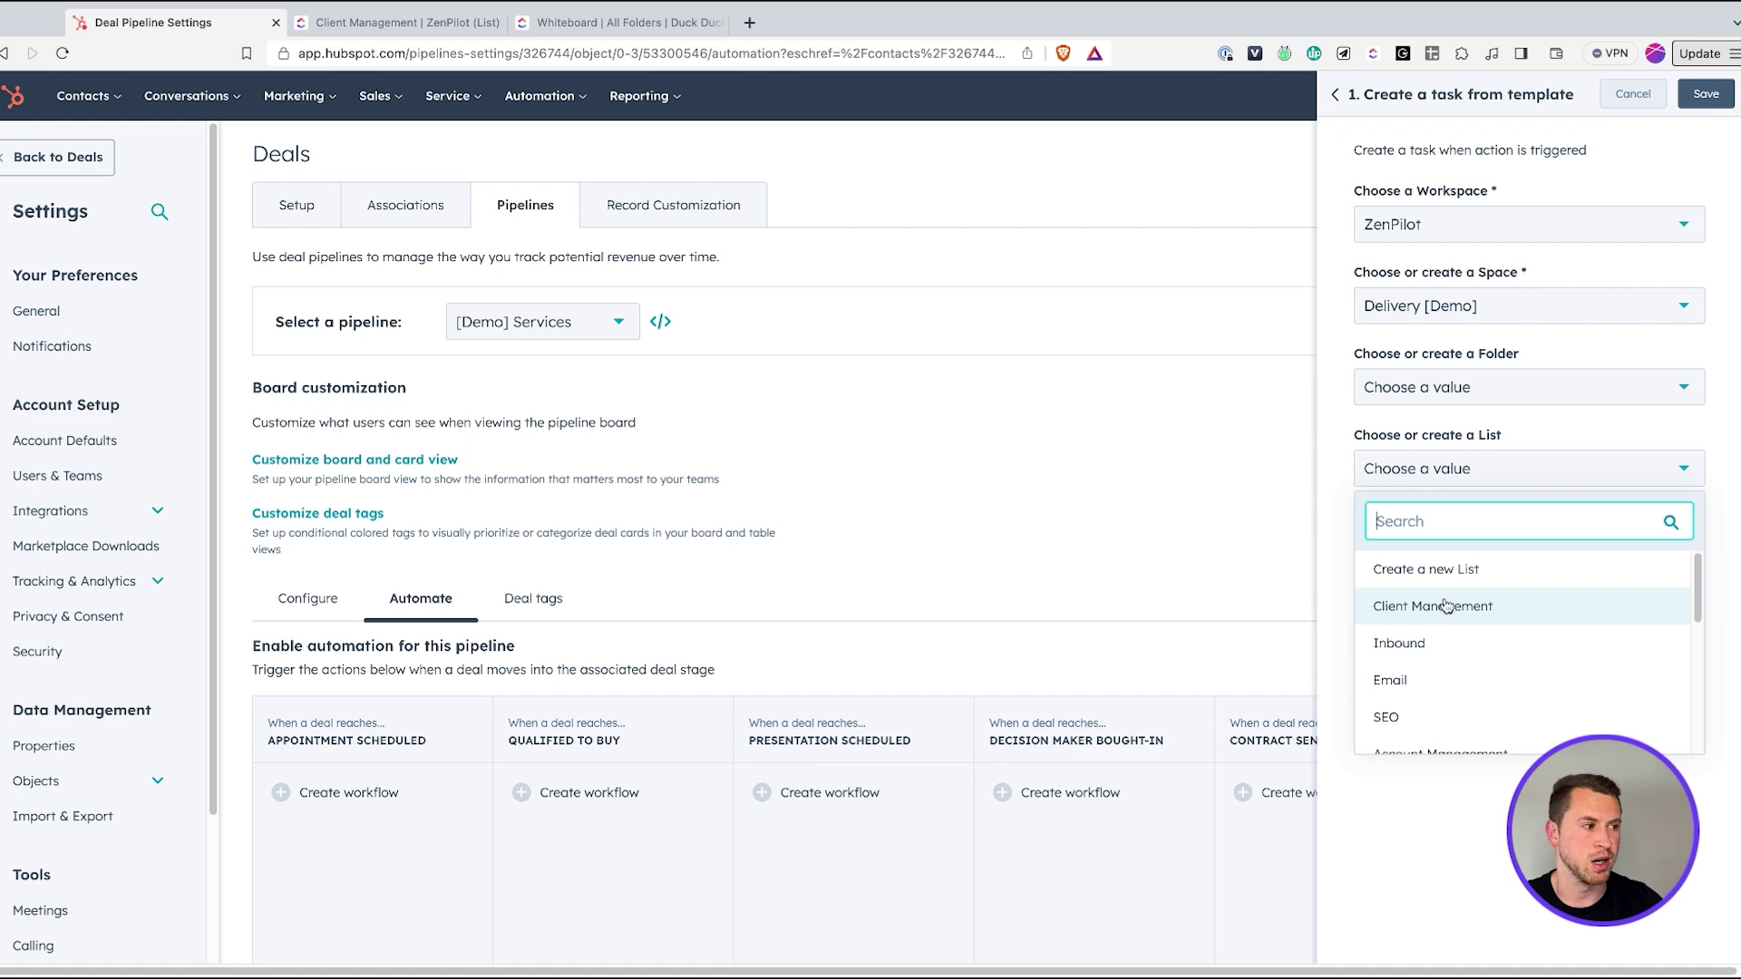
click(1444, 606)
scroll(1006, 546, down, 4)
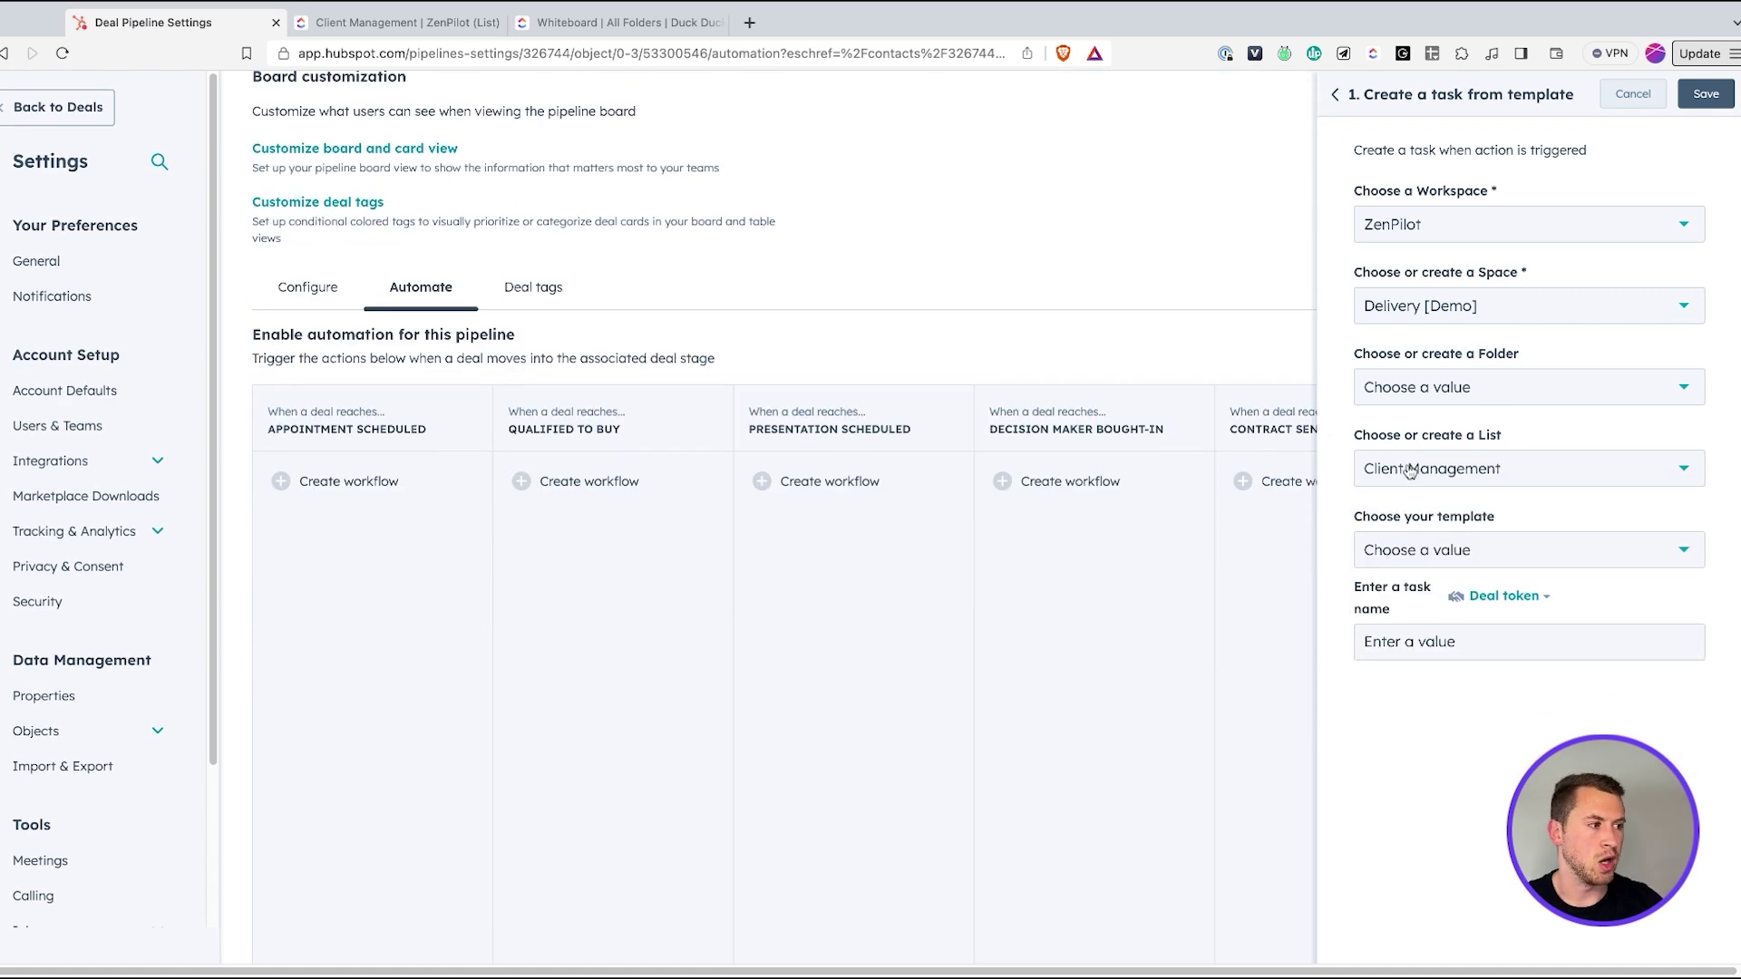
click(1433, 558)
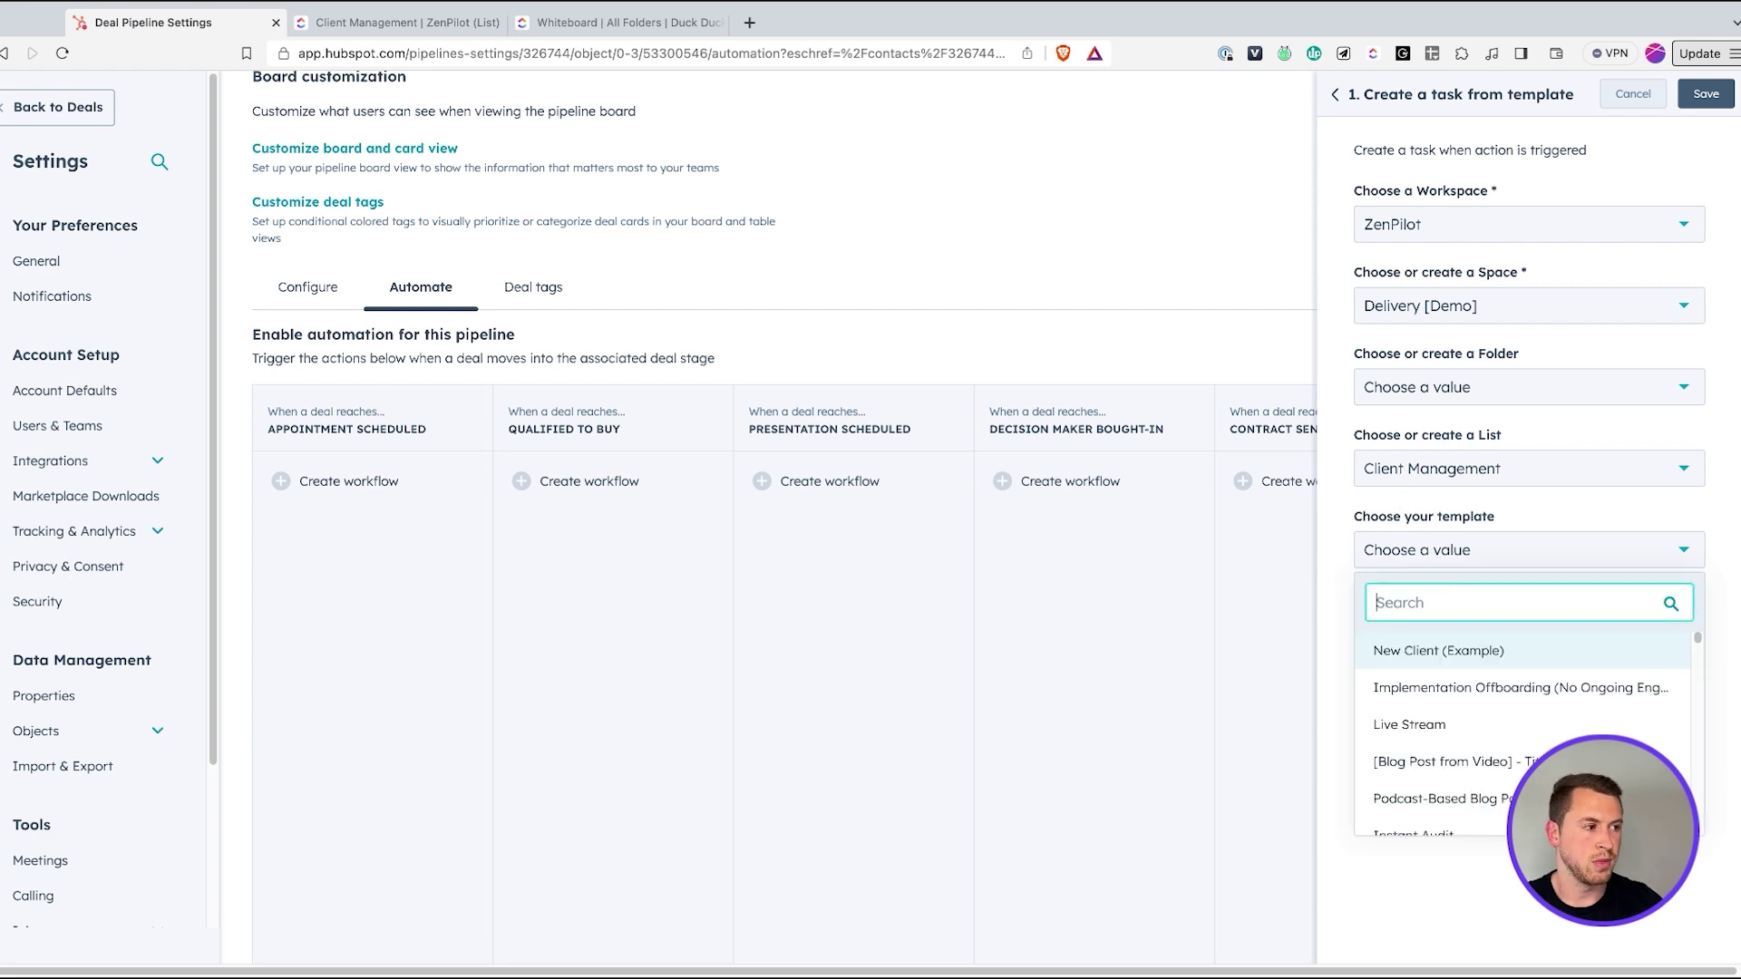
click(1452, 653)
Step: Choose the New Client (Example) template and enter "🚨 New Deal Won! Begin Onboarding Process for" as the task name text
click(1456, 651)
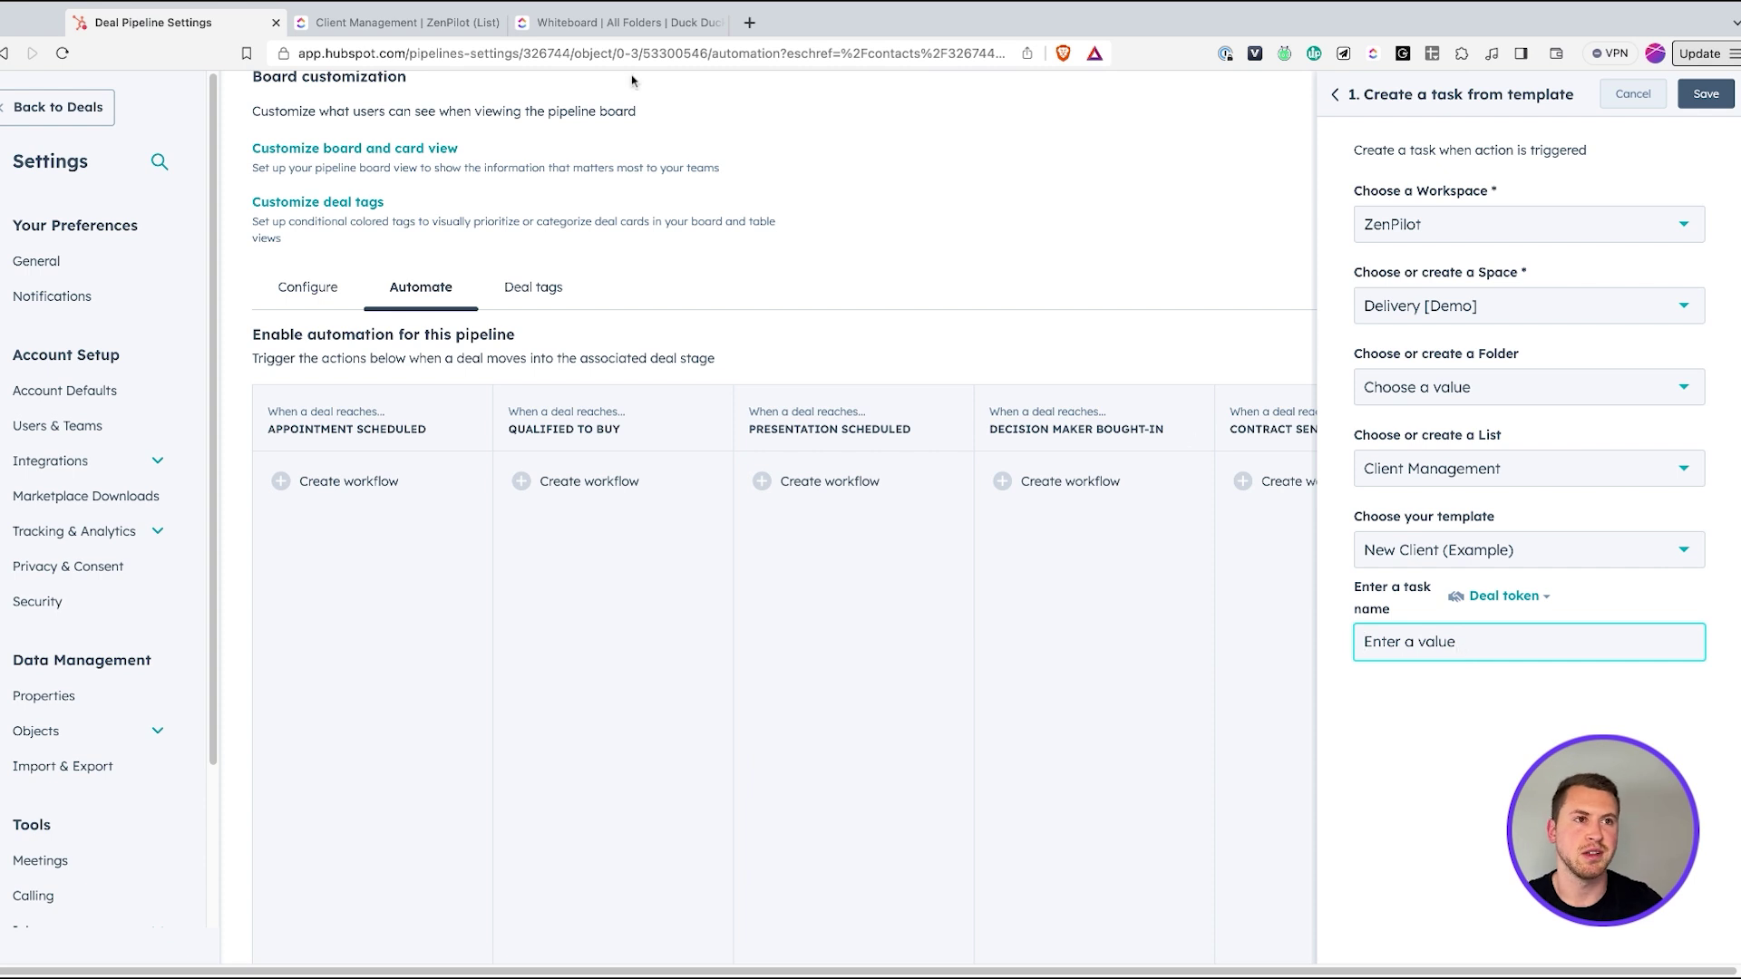
click(403, 22)
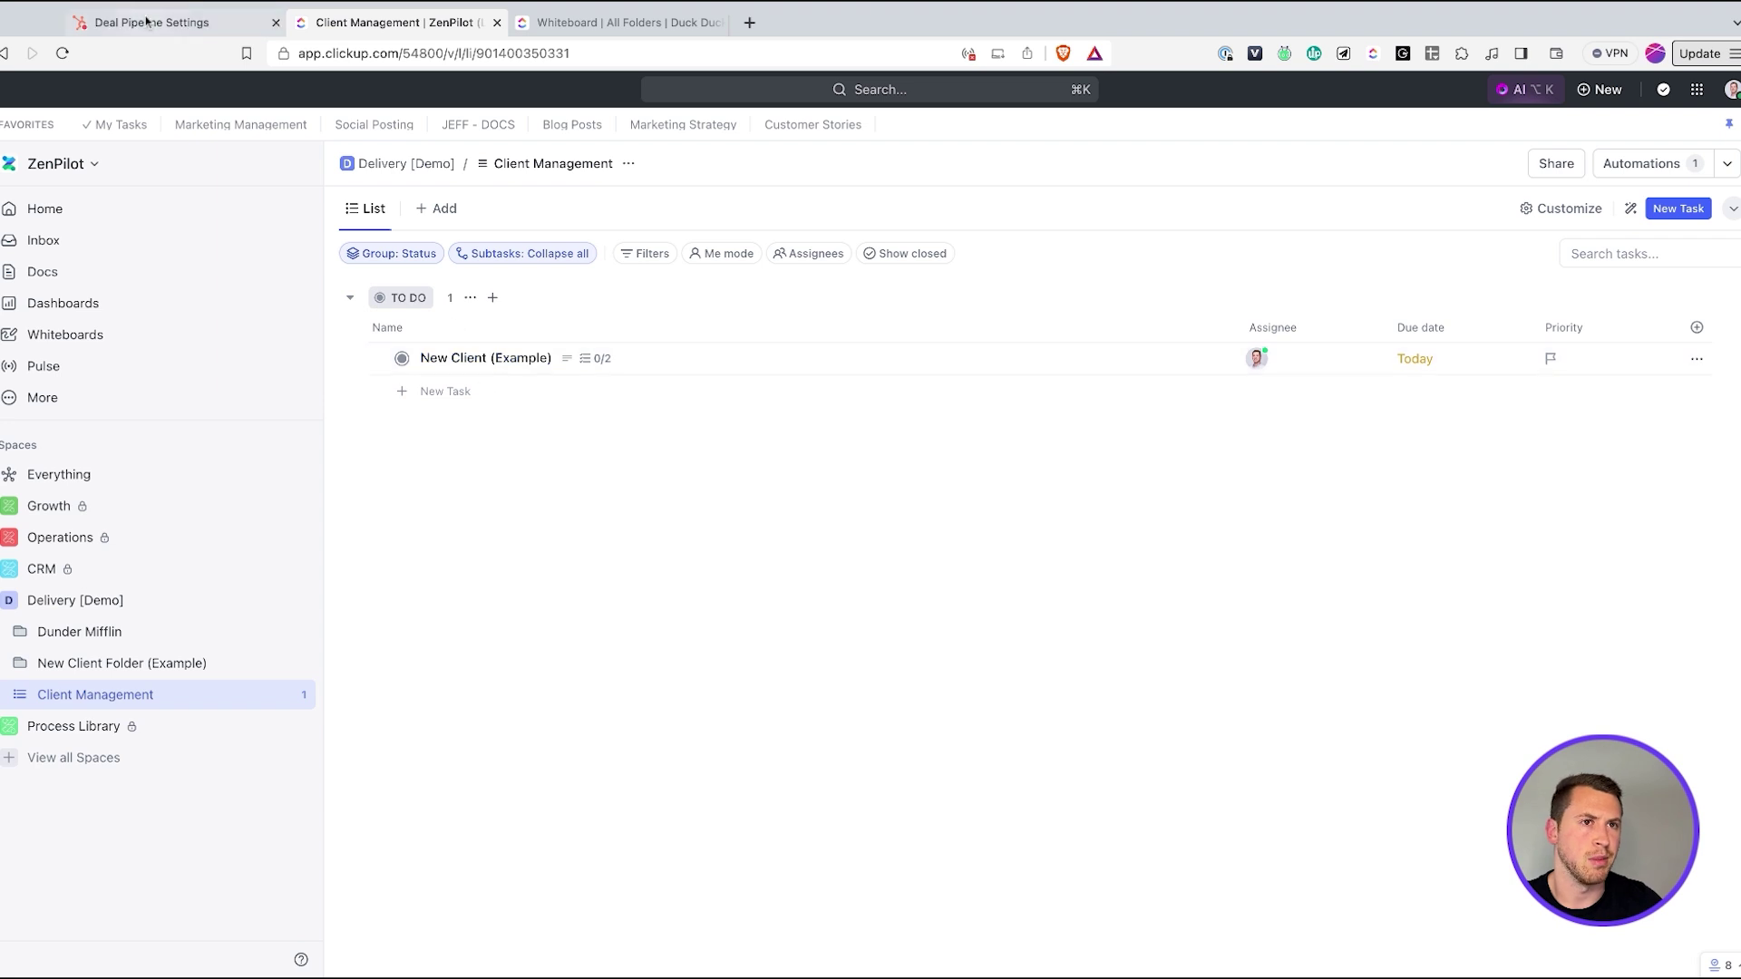
click(179, 23)
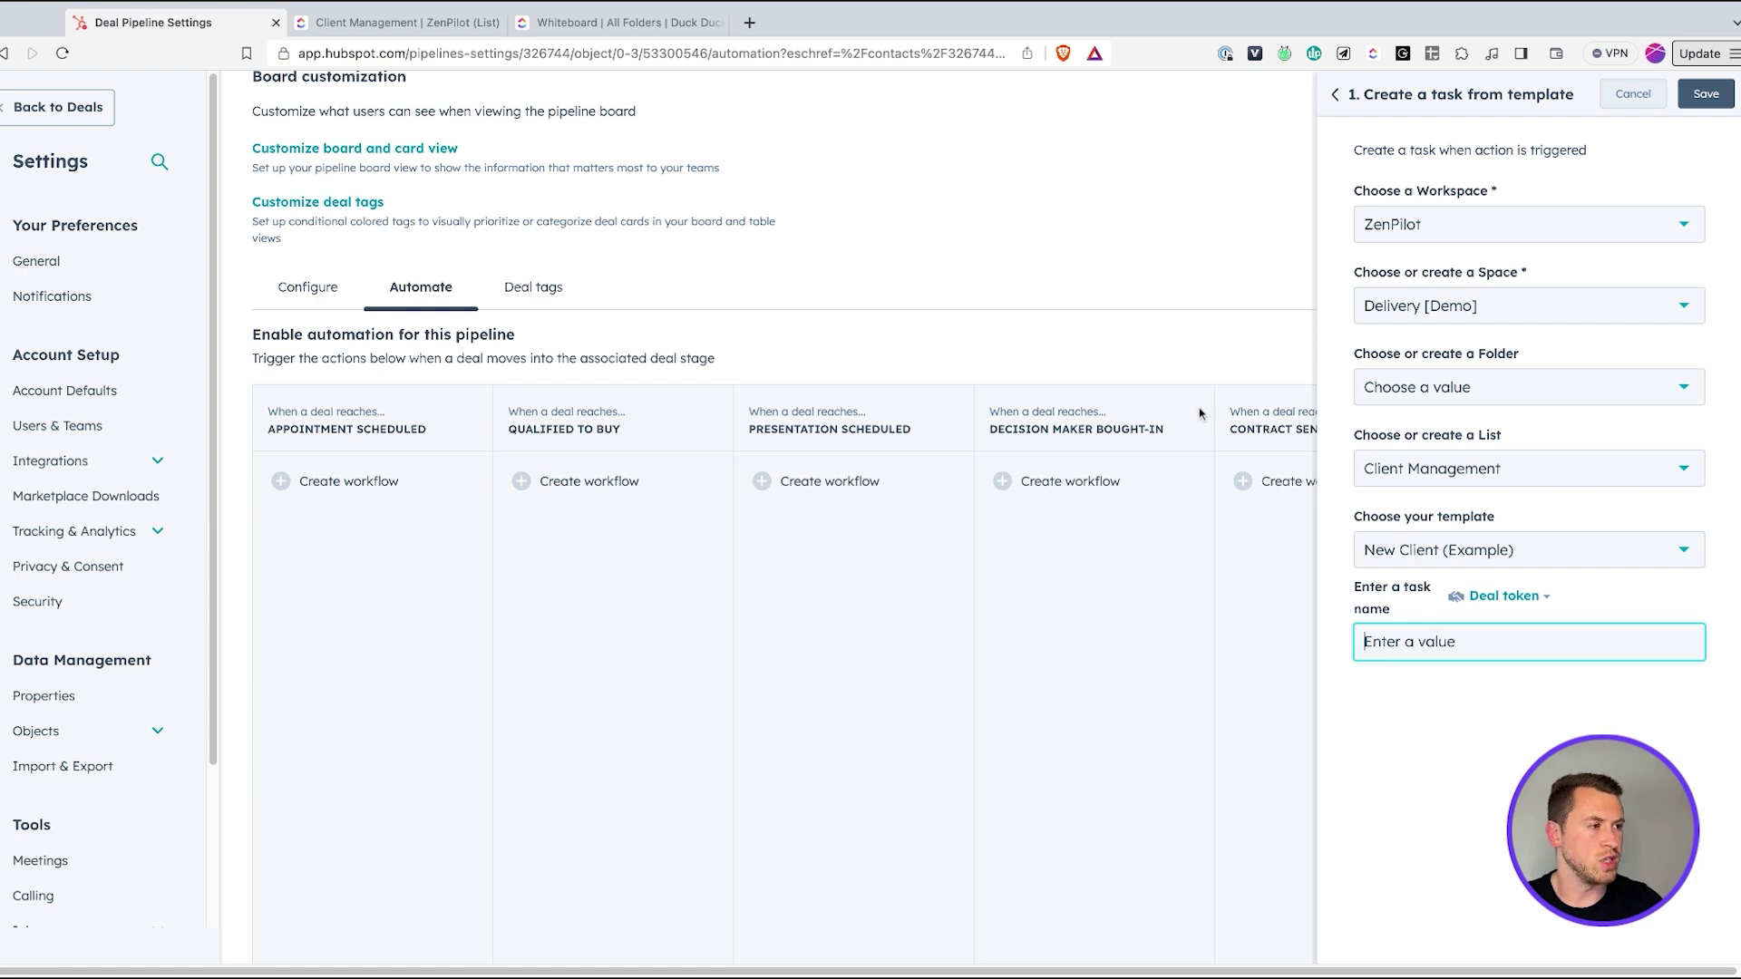
key(super+v)
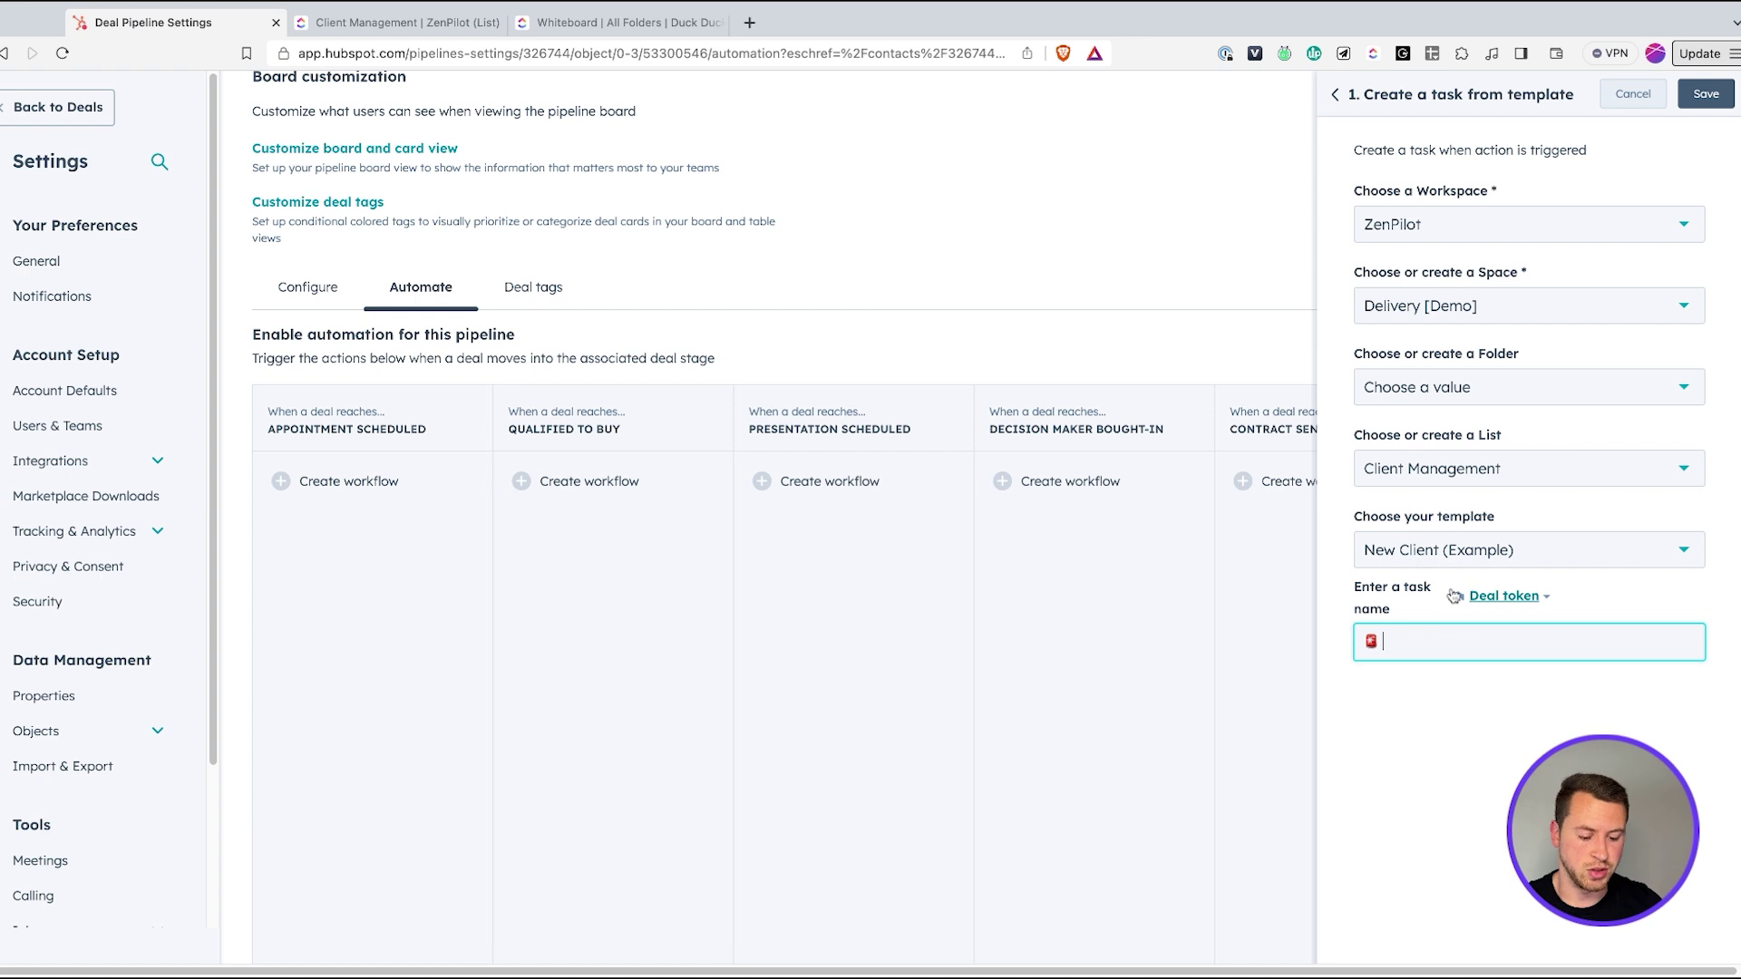
text(New Deal Woin)
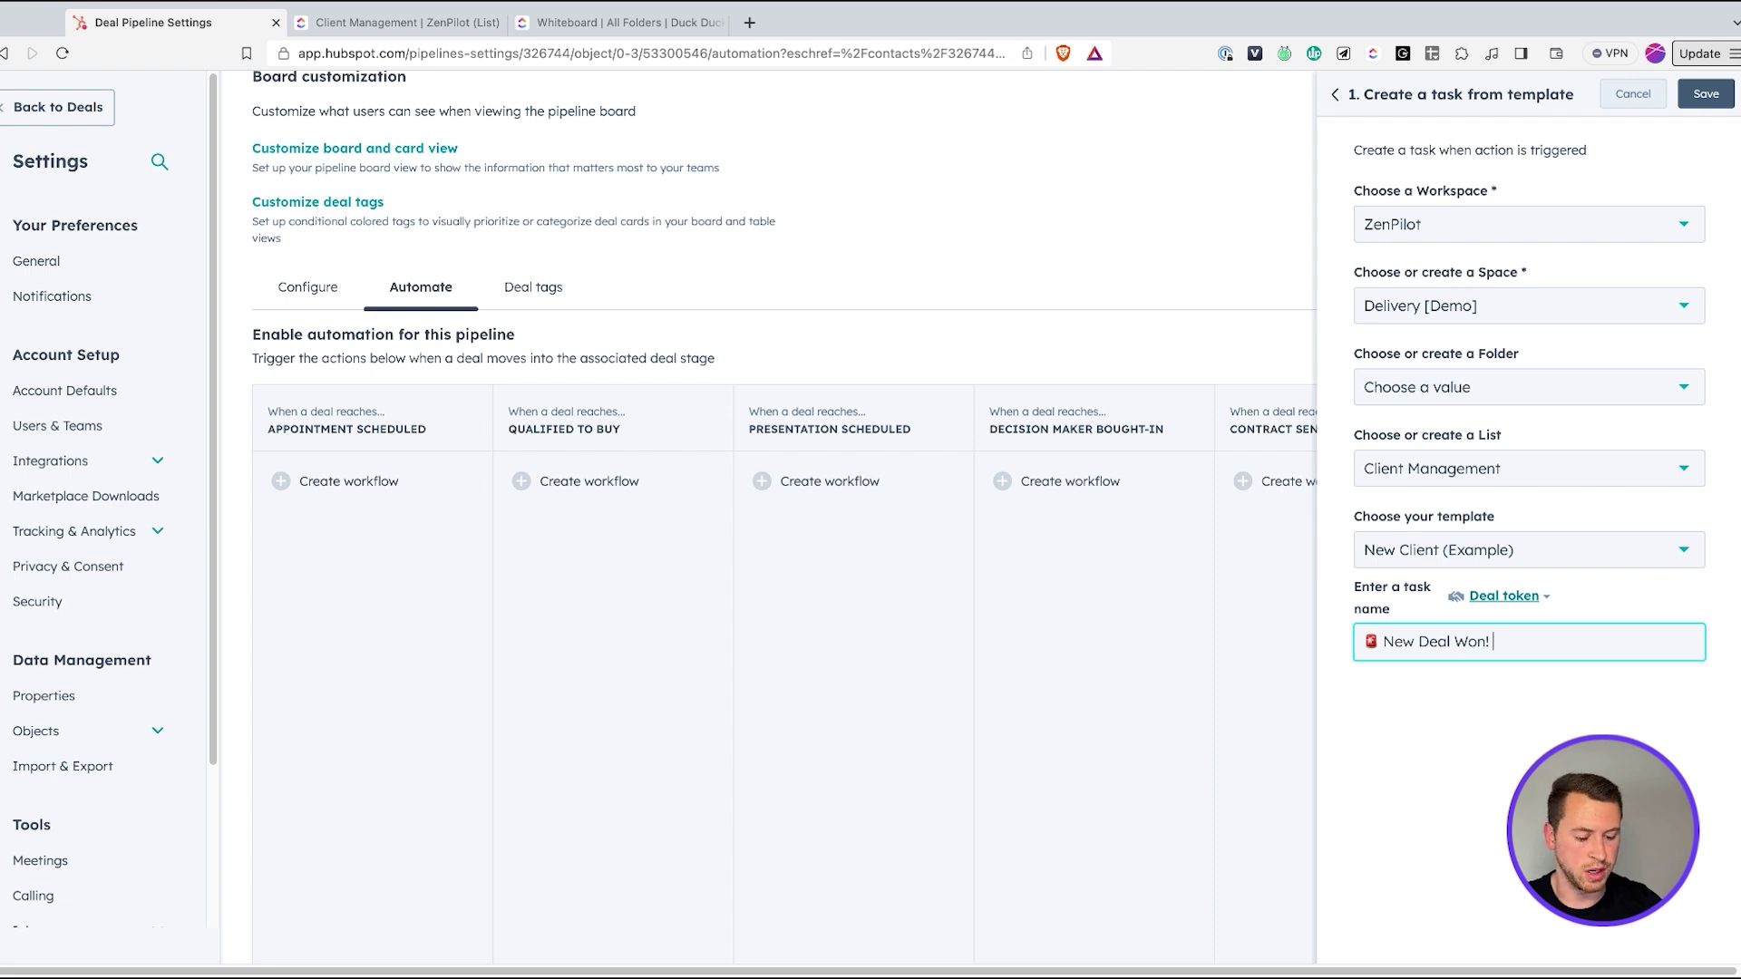
text(Begin Onboarding Process for)
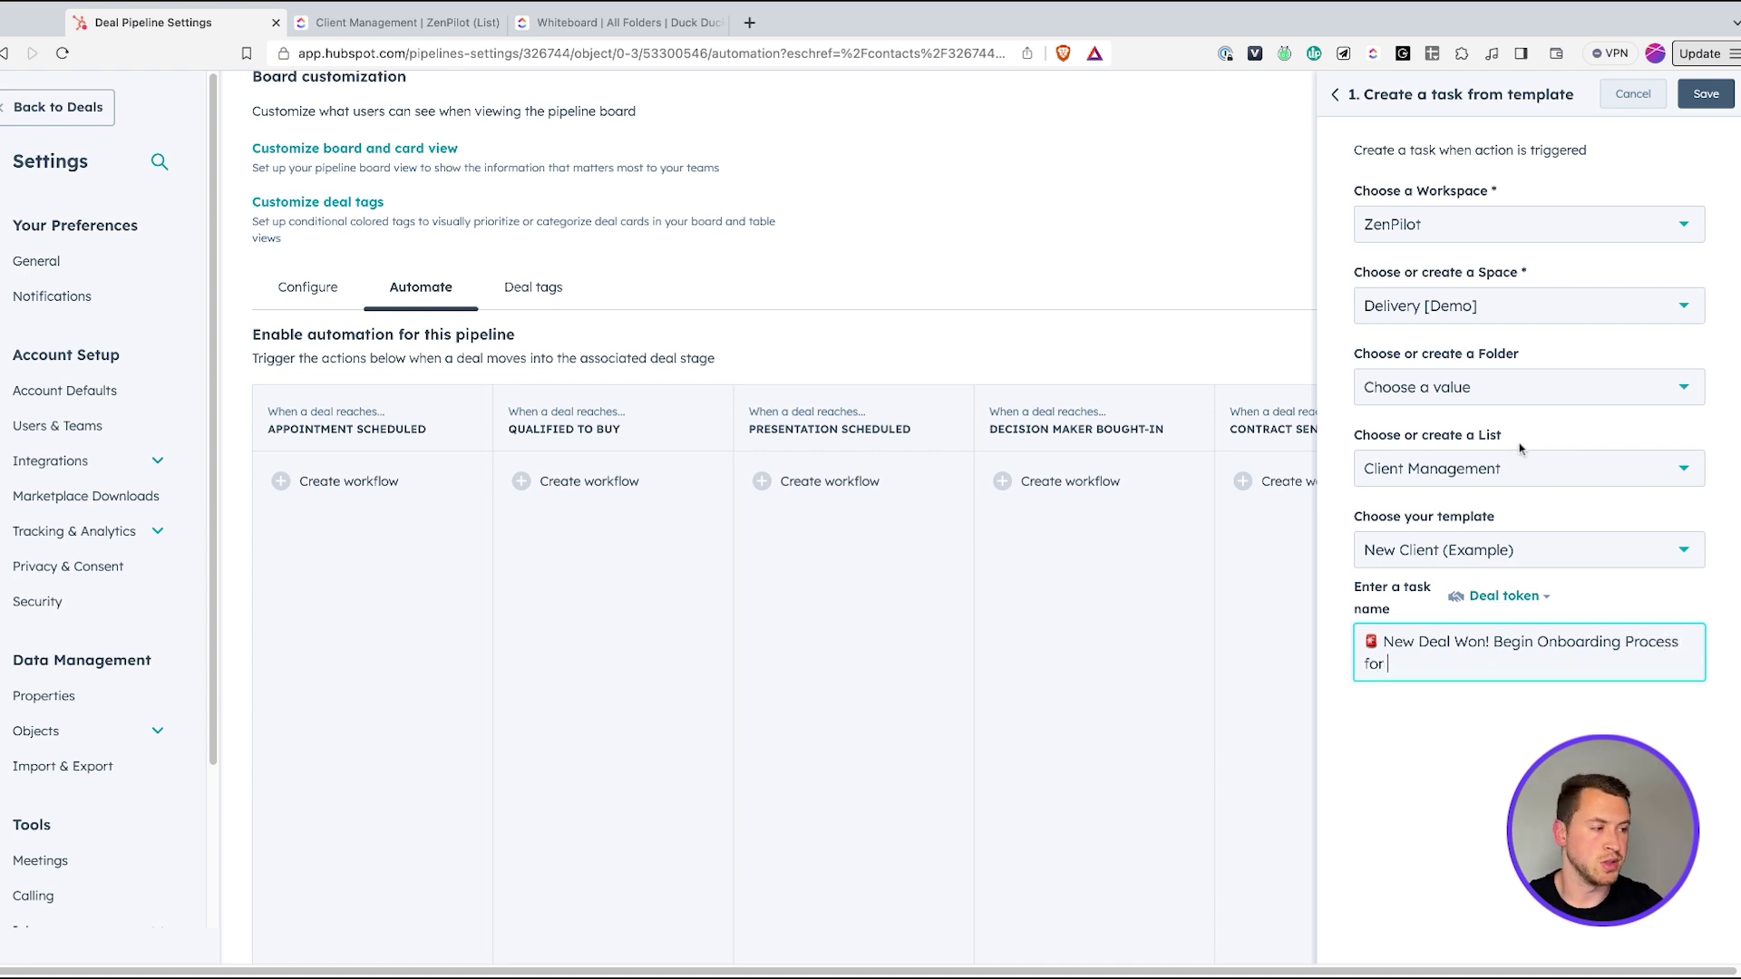
Step: Append the Deal Name token to the task name and save the Create a task from template action
click(1521, 600)
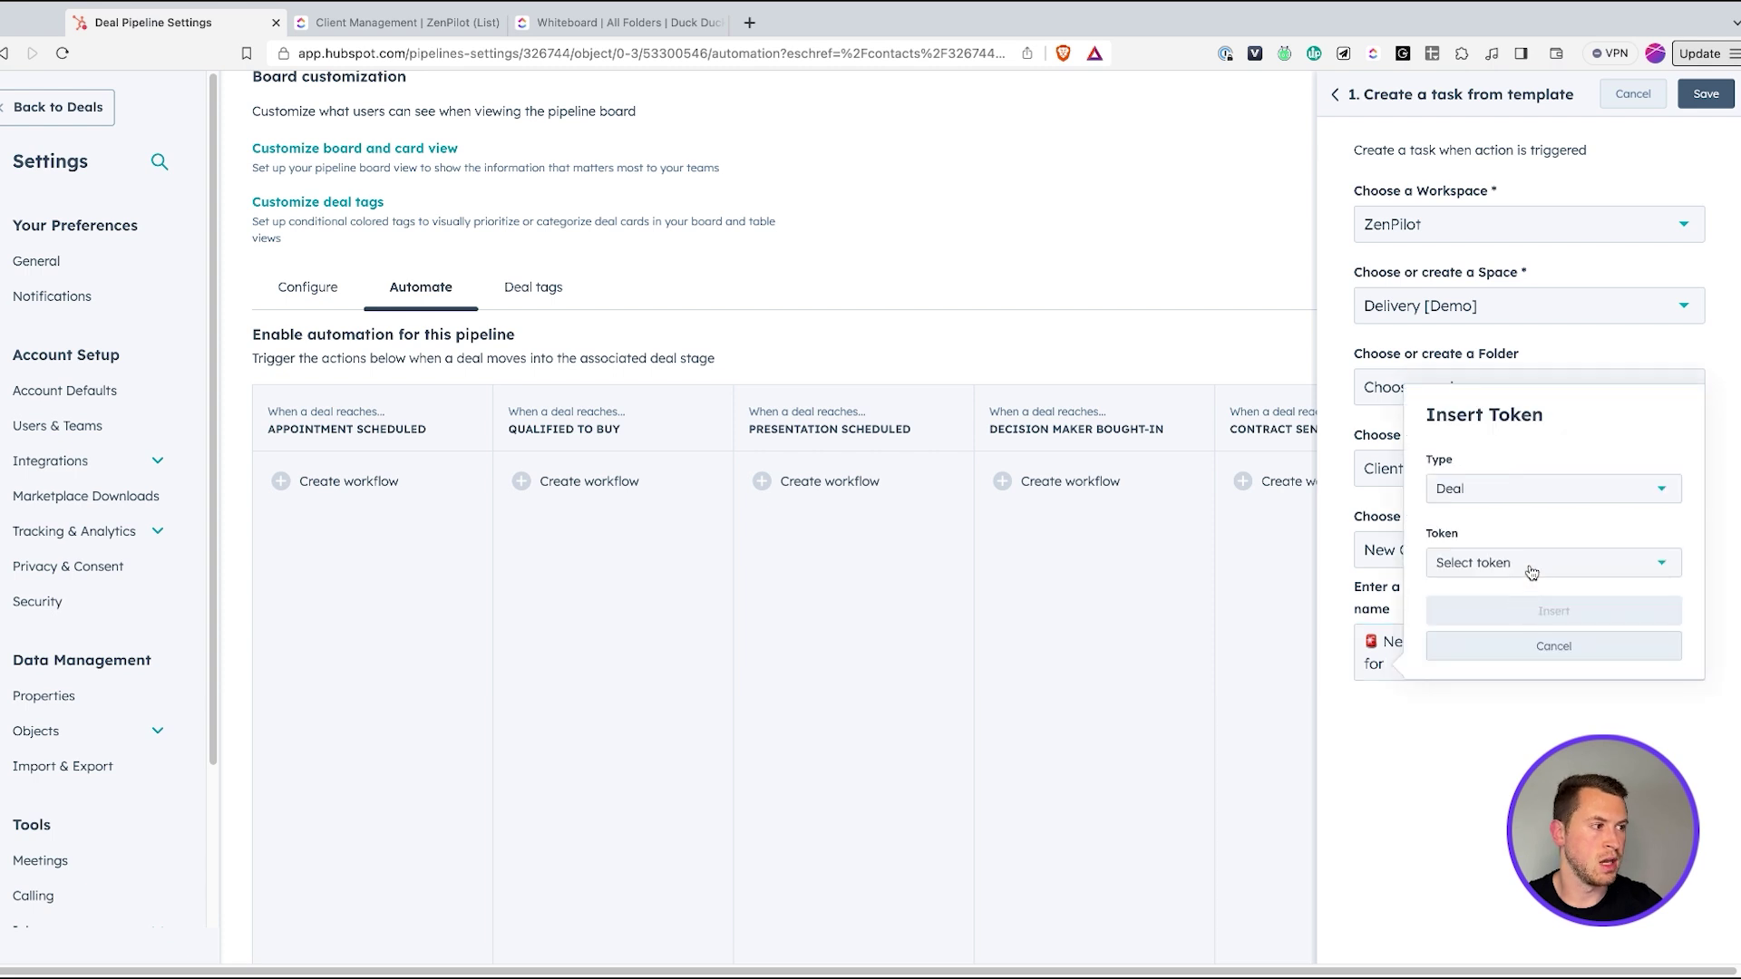
click(1528, 569)
text(deal n)
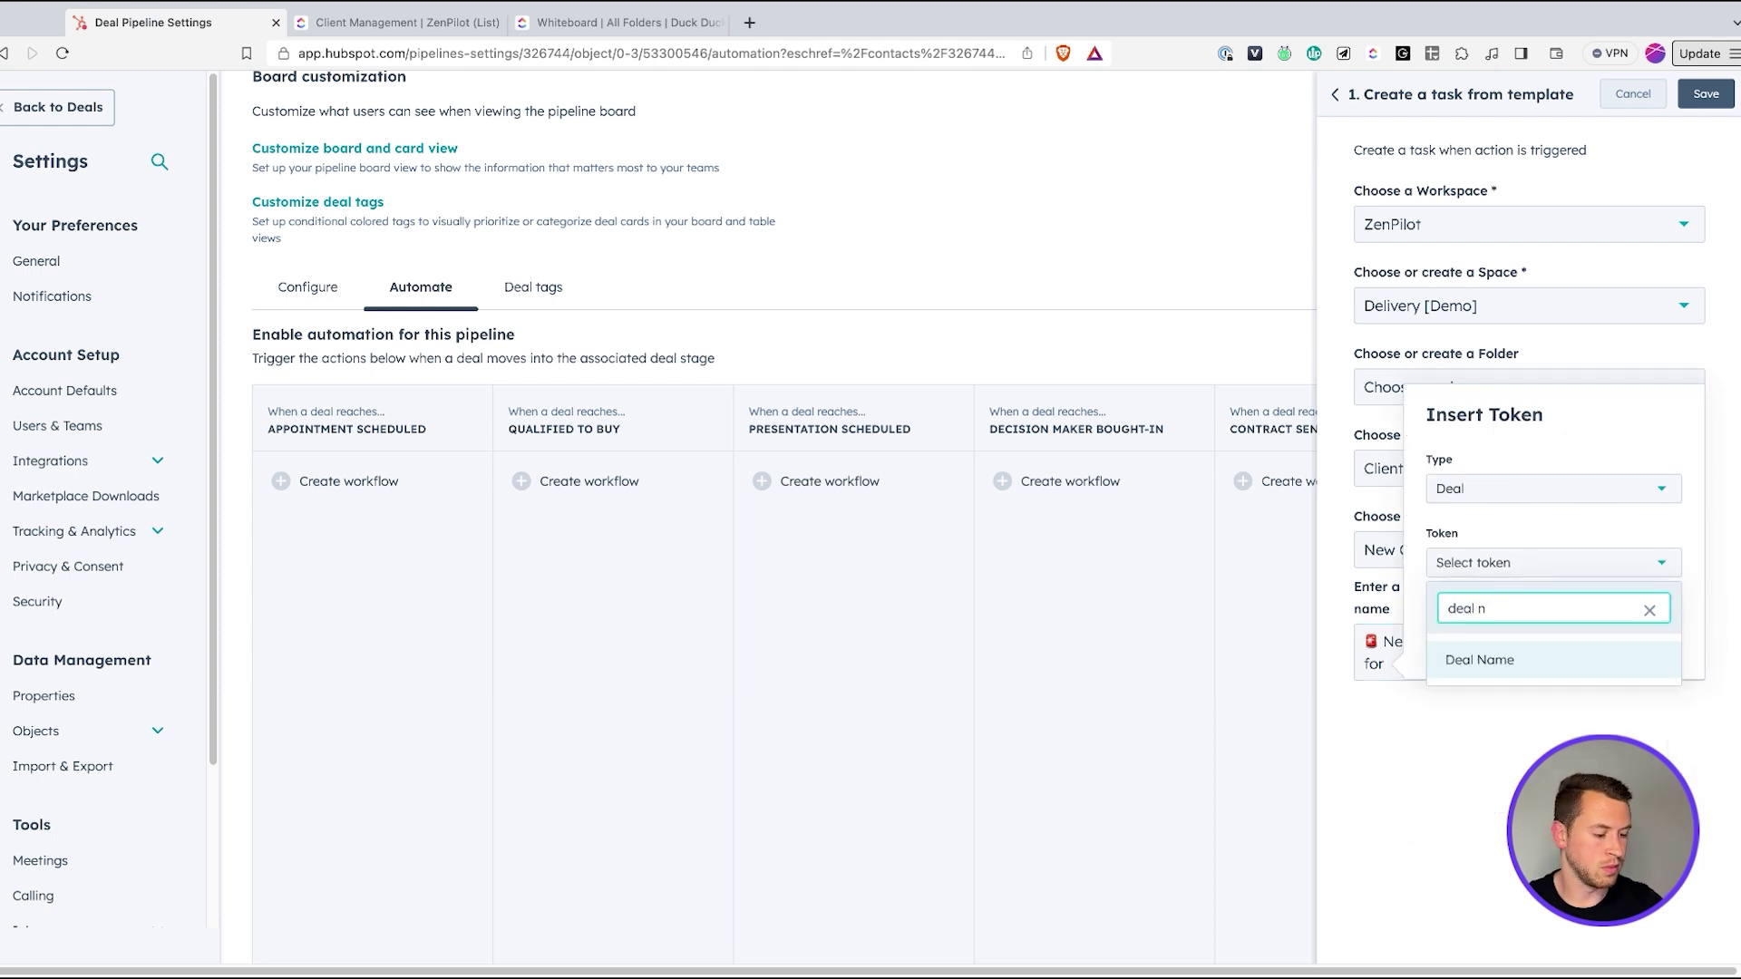
key(Return)
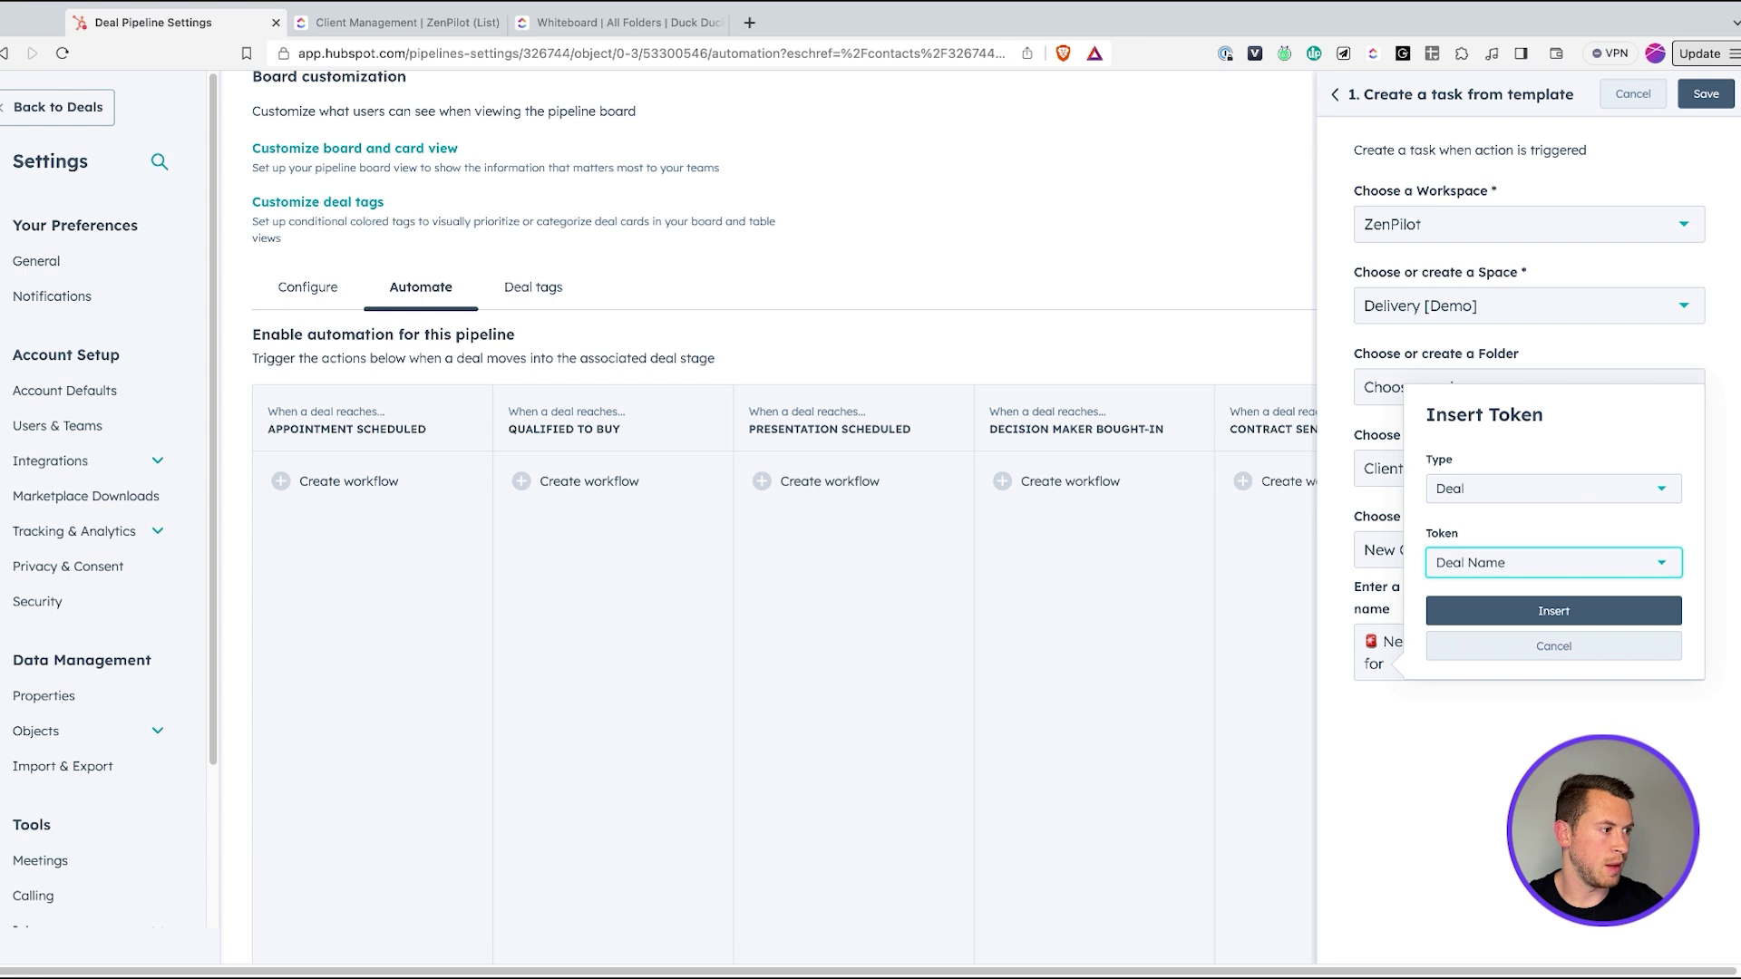
click(1553, 610)
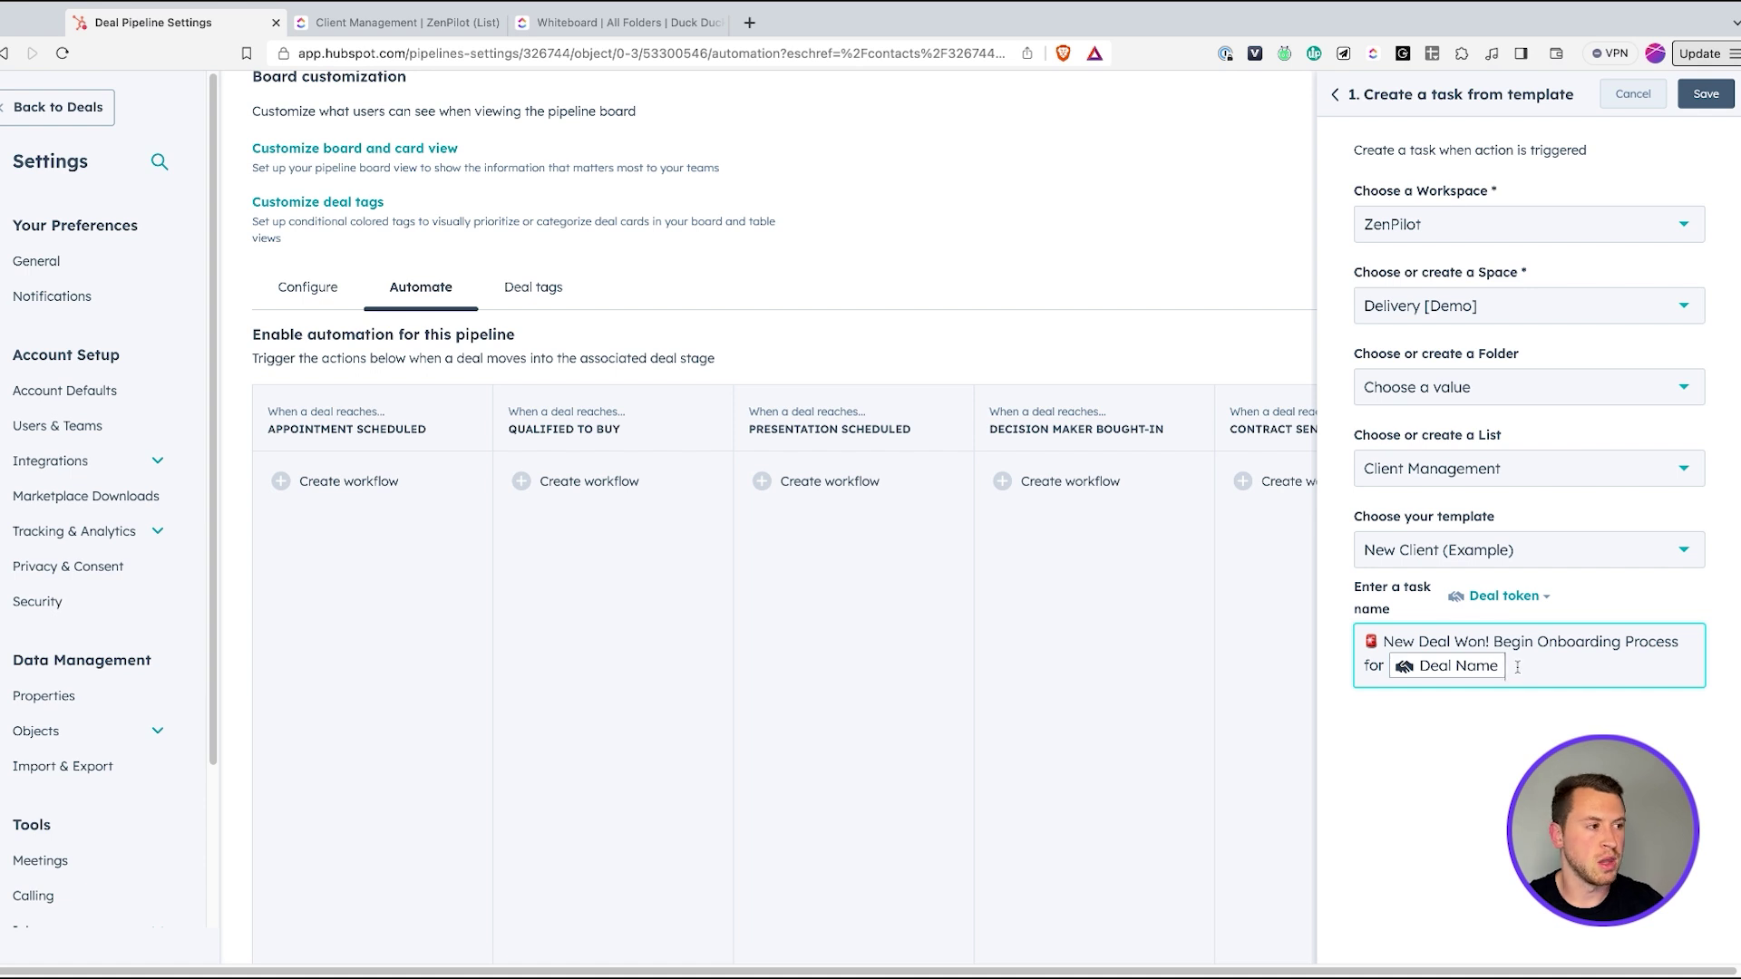
click(1720, 95)
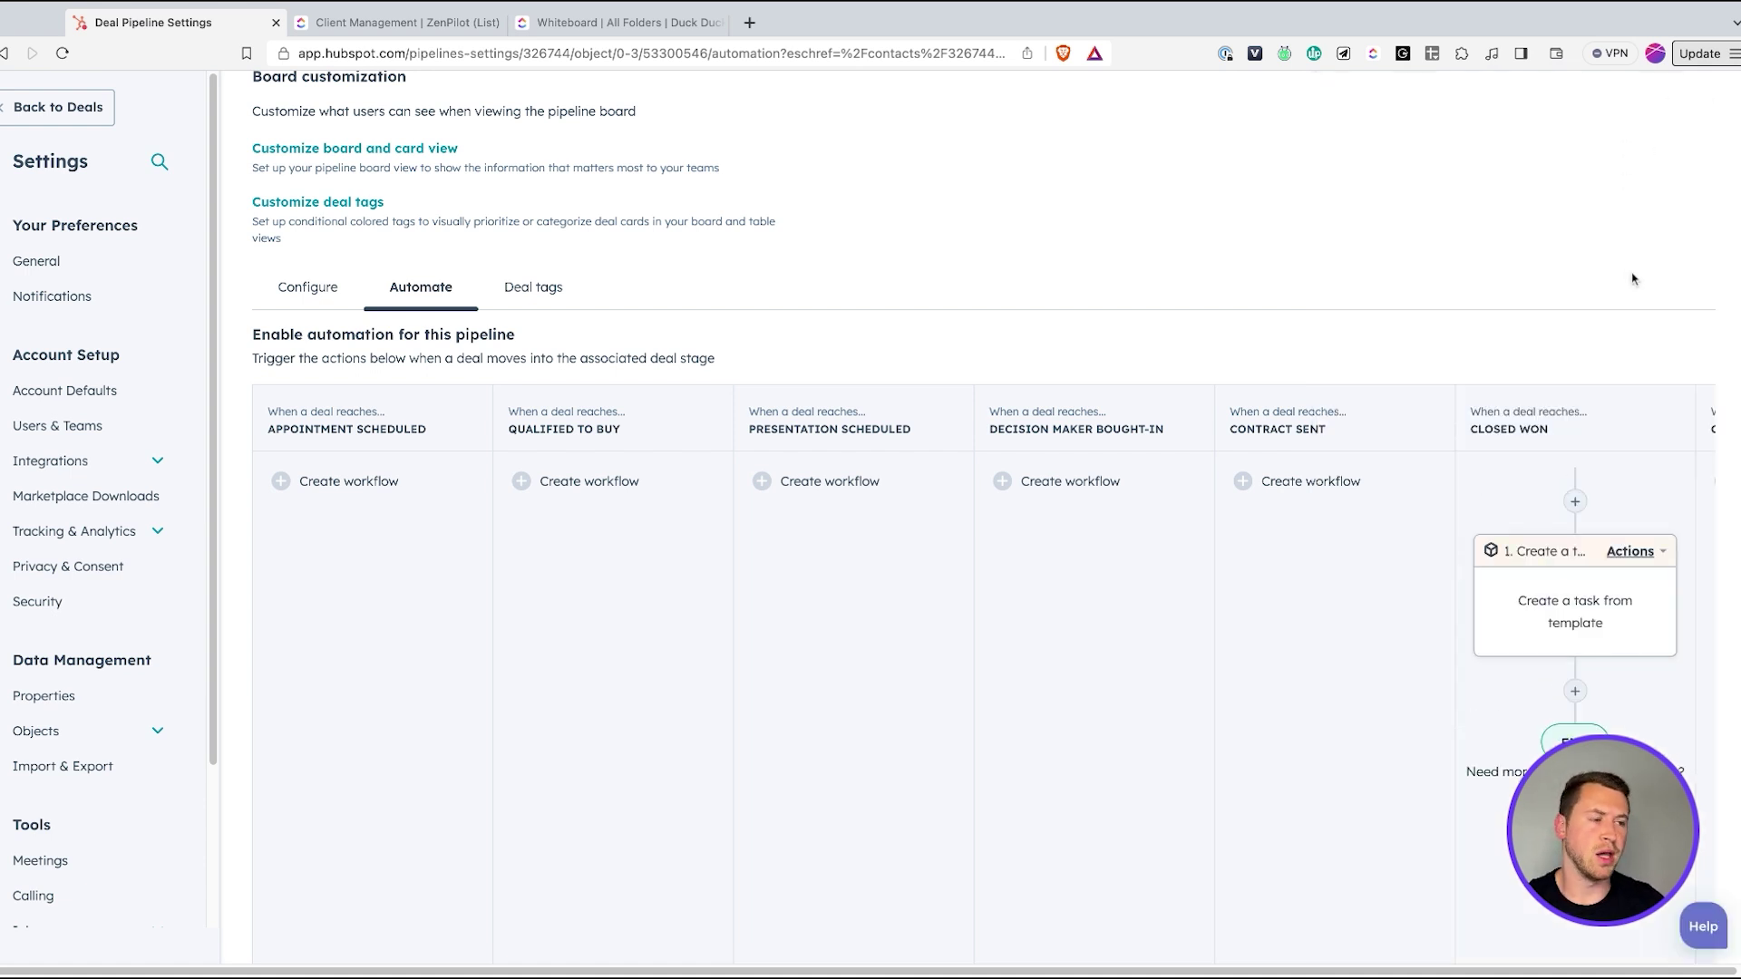
Step: Examine the Send Slack notification action and its channel choices as a follow-up action in the Closed Won workflow
click(1575, 692)
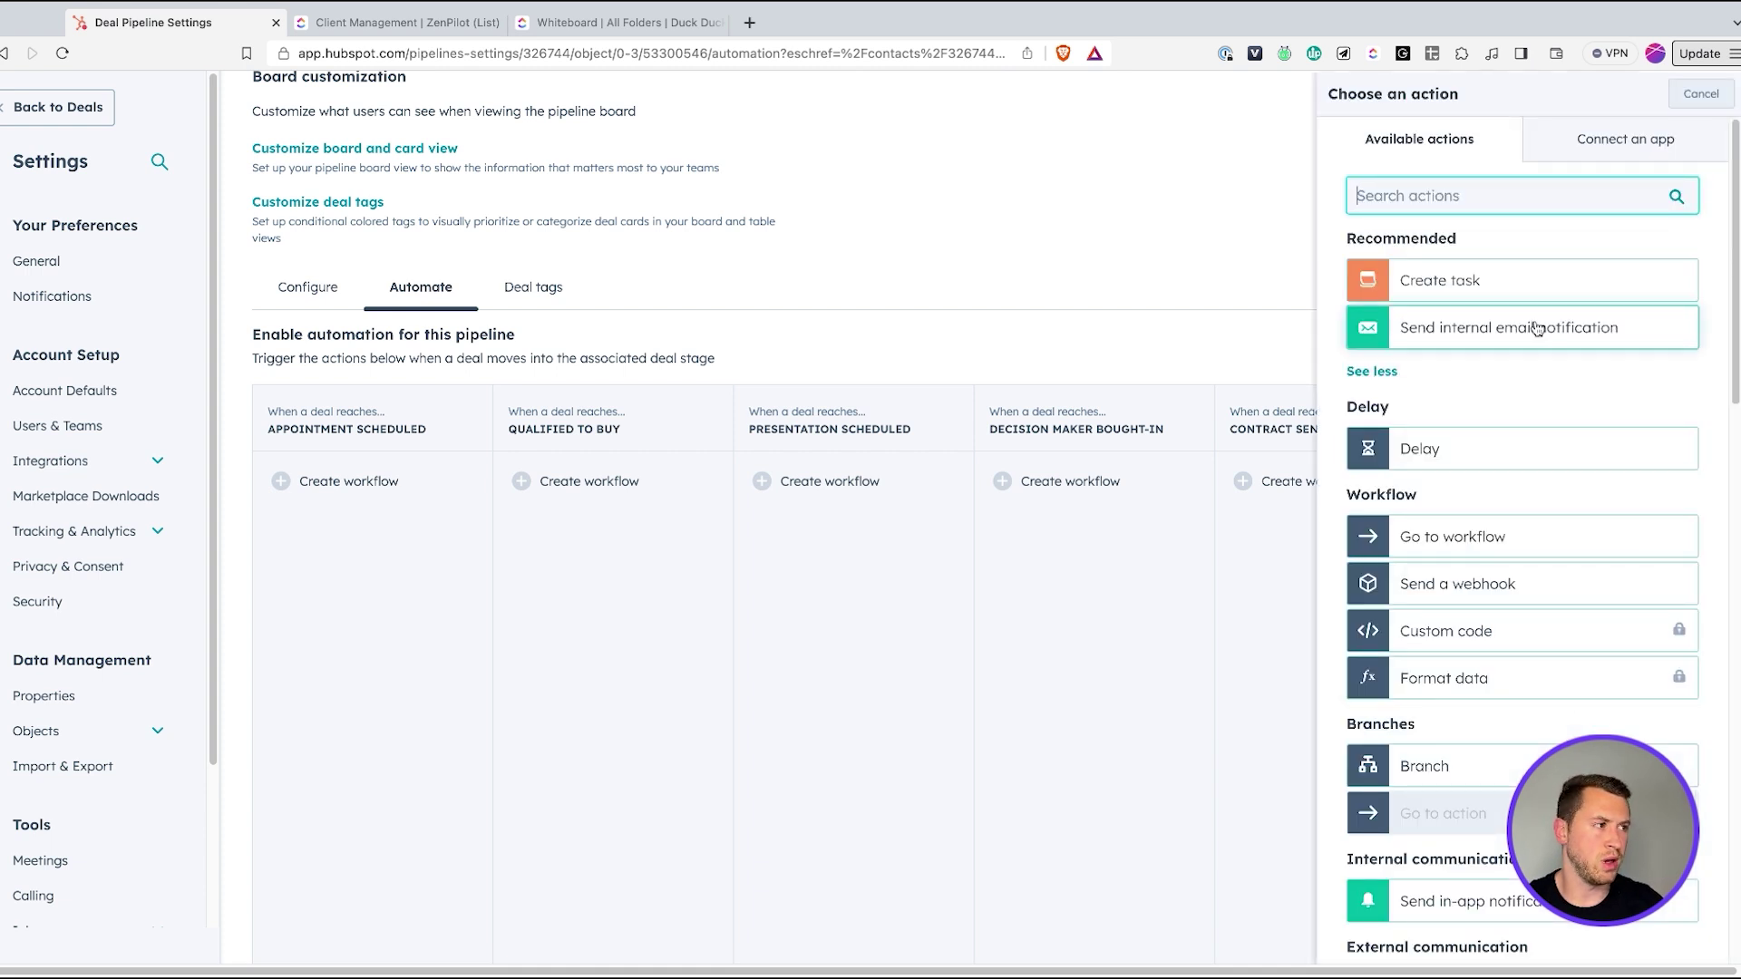
scroll(1559, 376, down, 5)
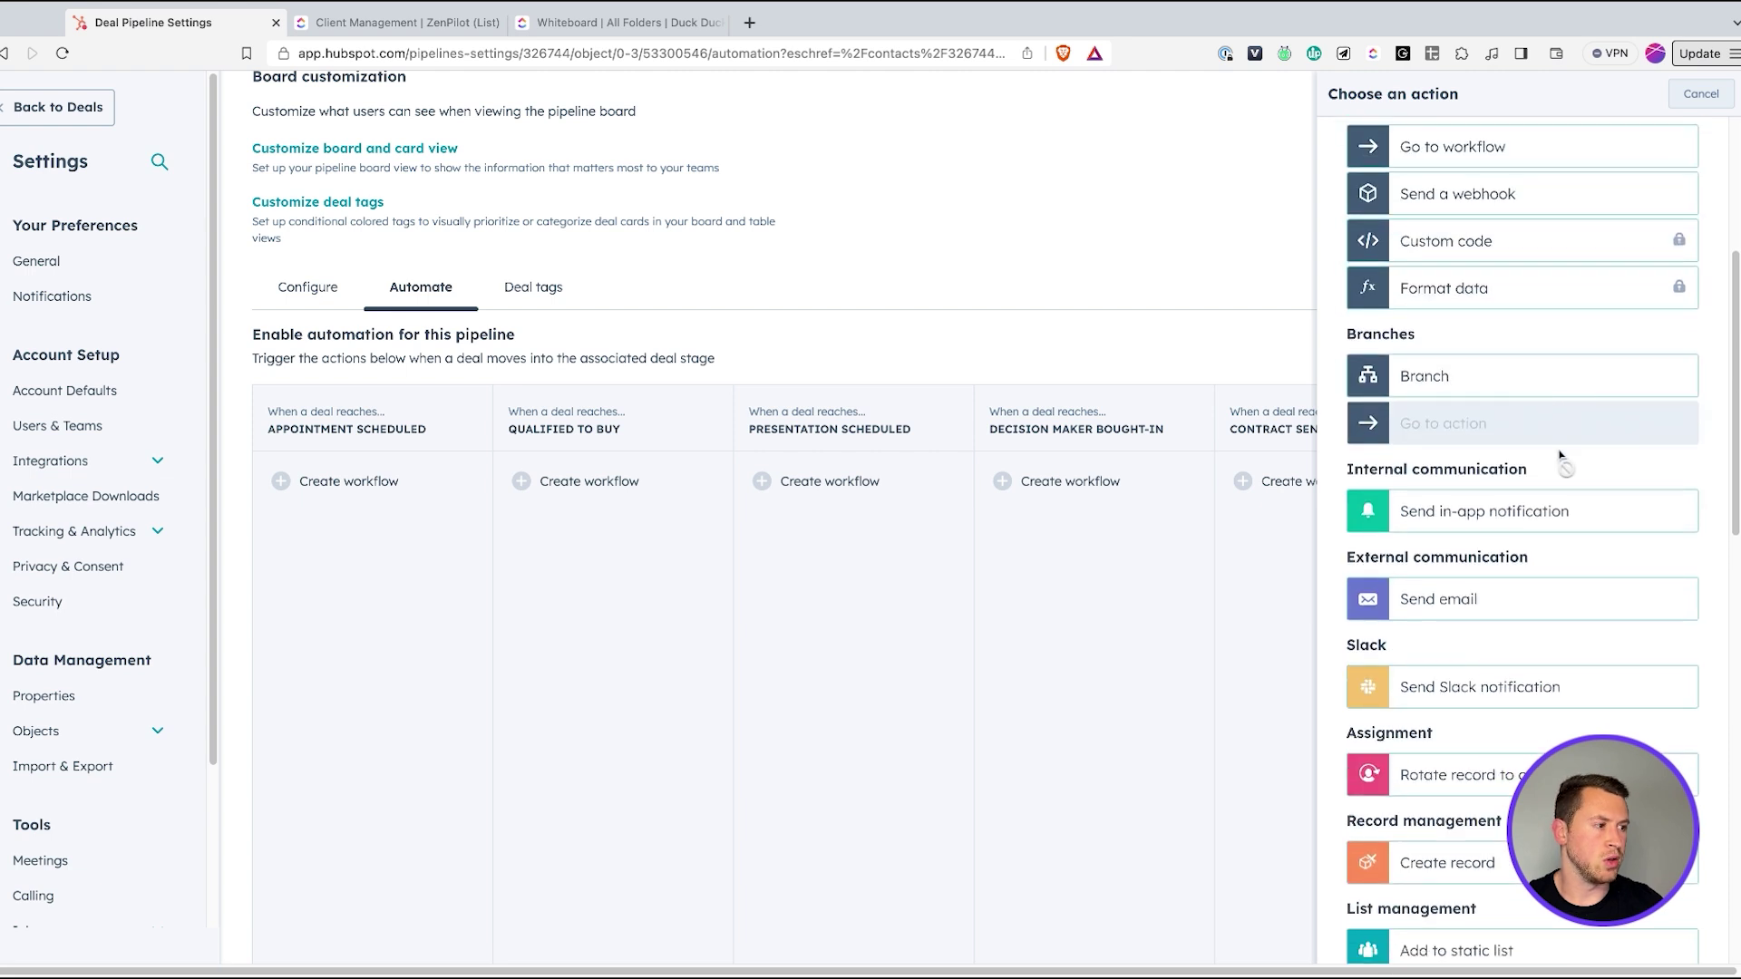
click(1482, 686)
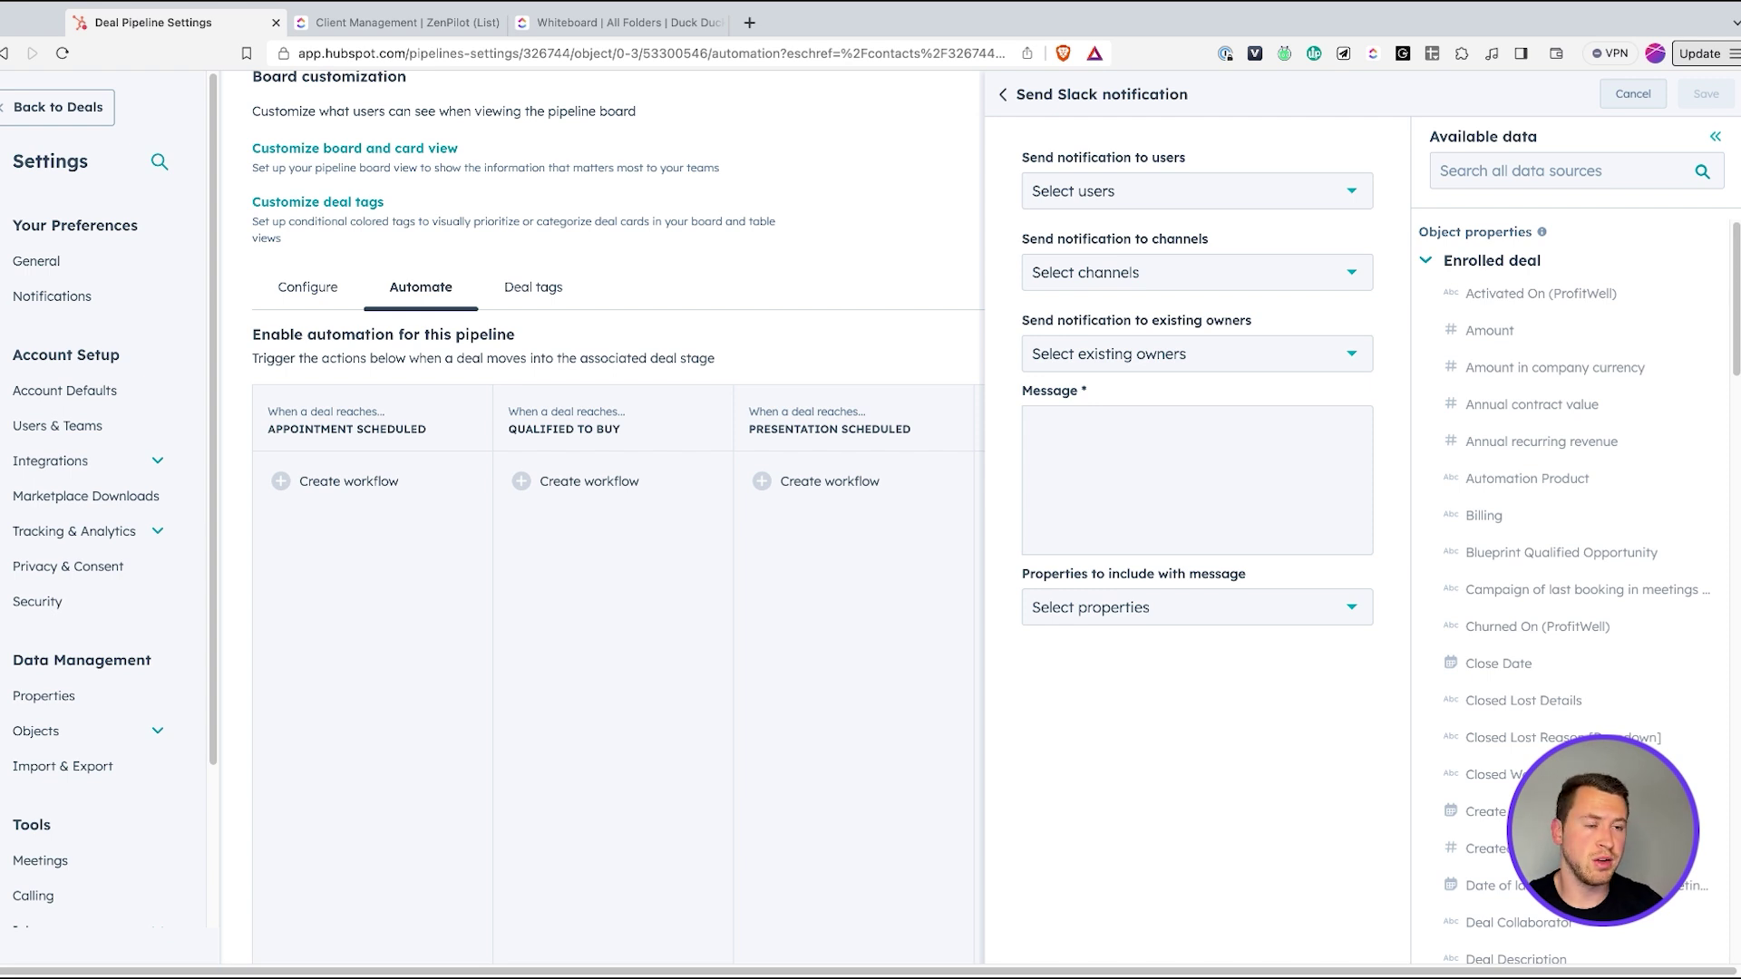
click(1113, 286)
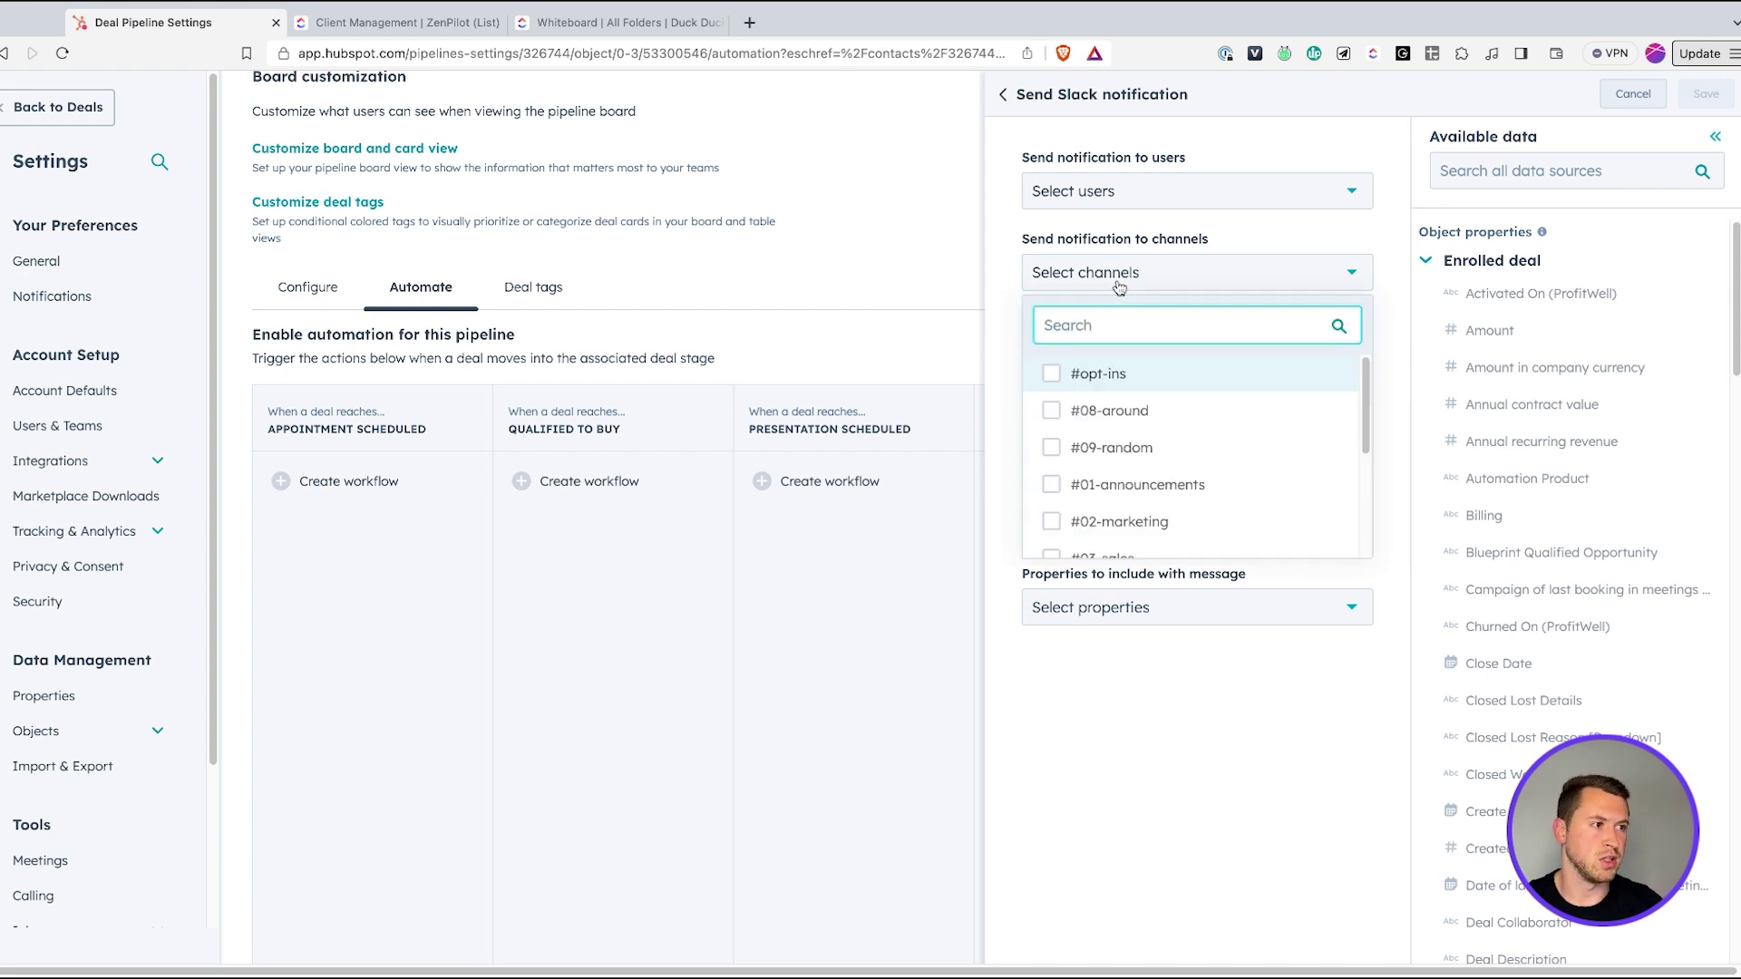
text(s)
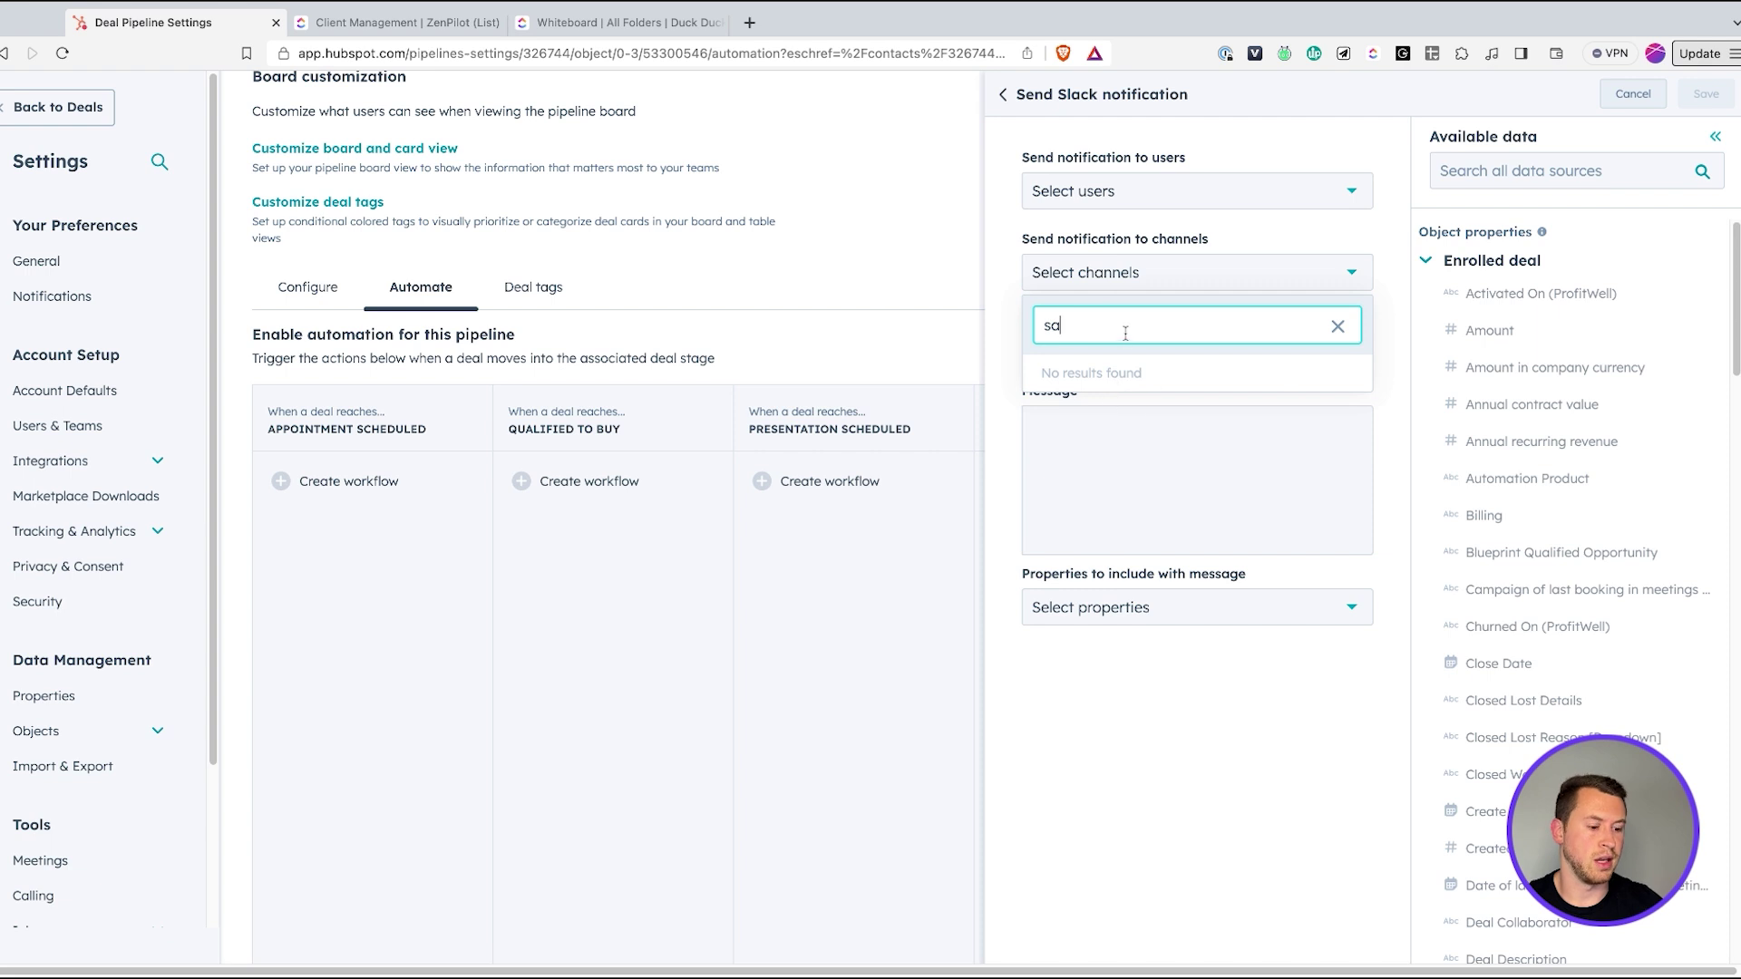
key(BackSpace)
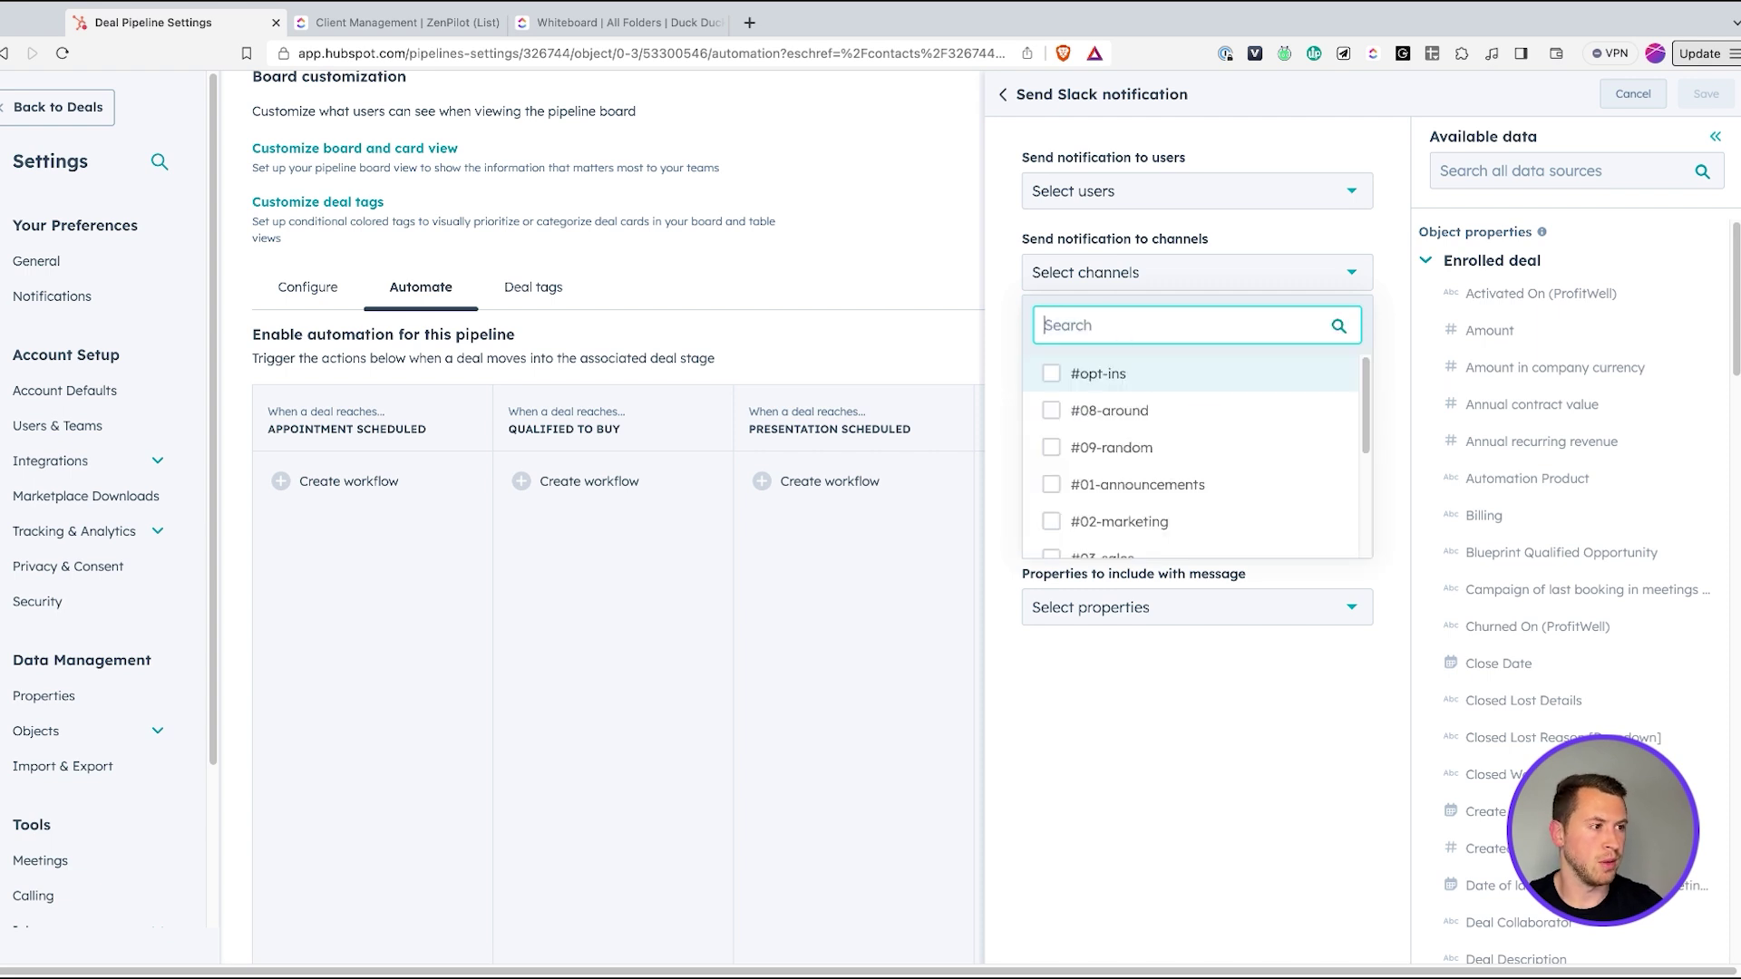
scroll(1138, 490, down, 1)
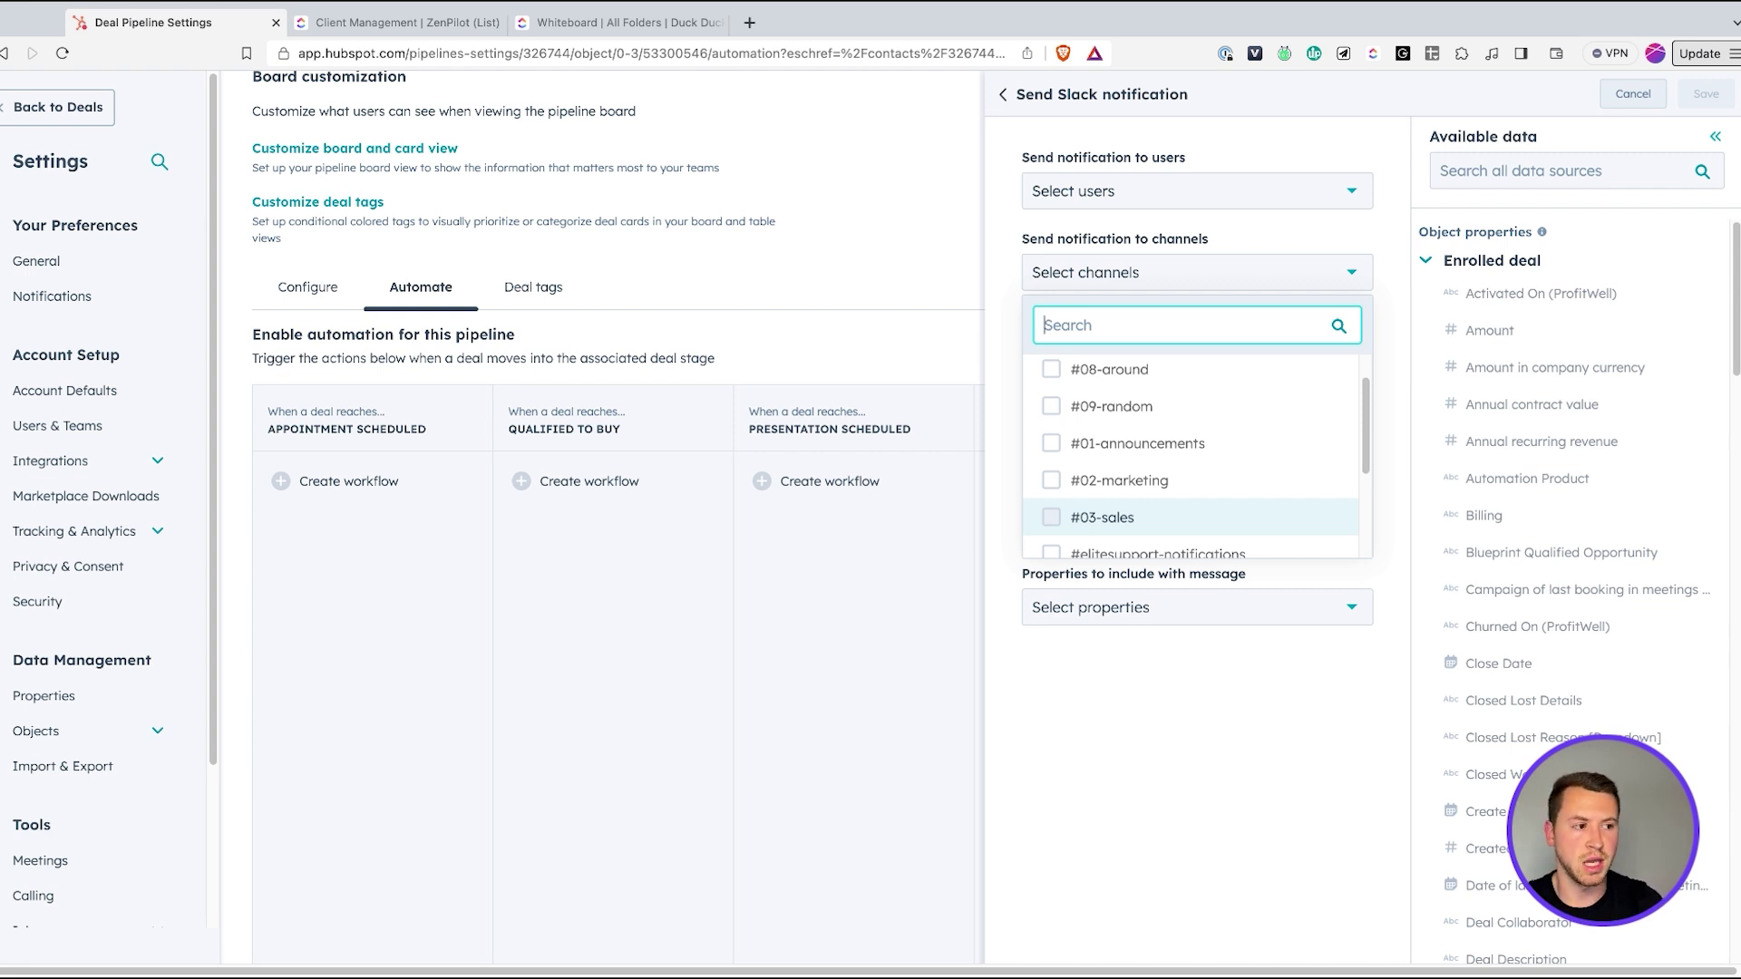
click(1127, 743)
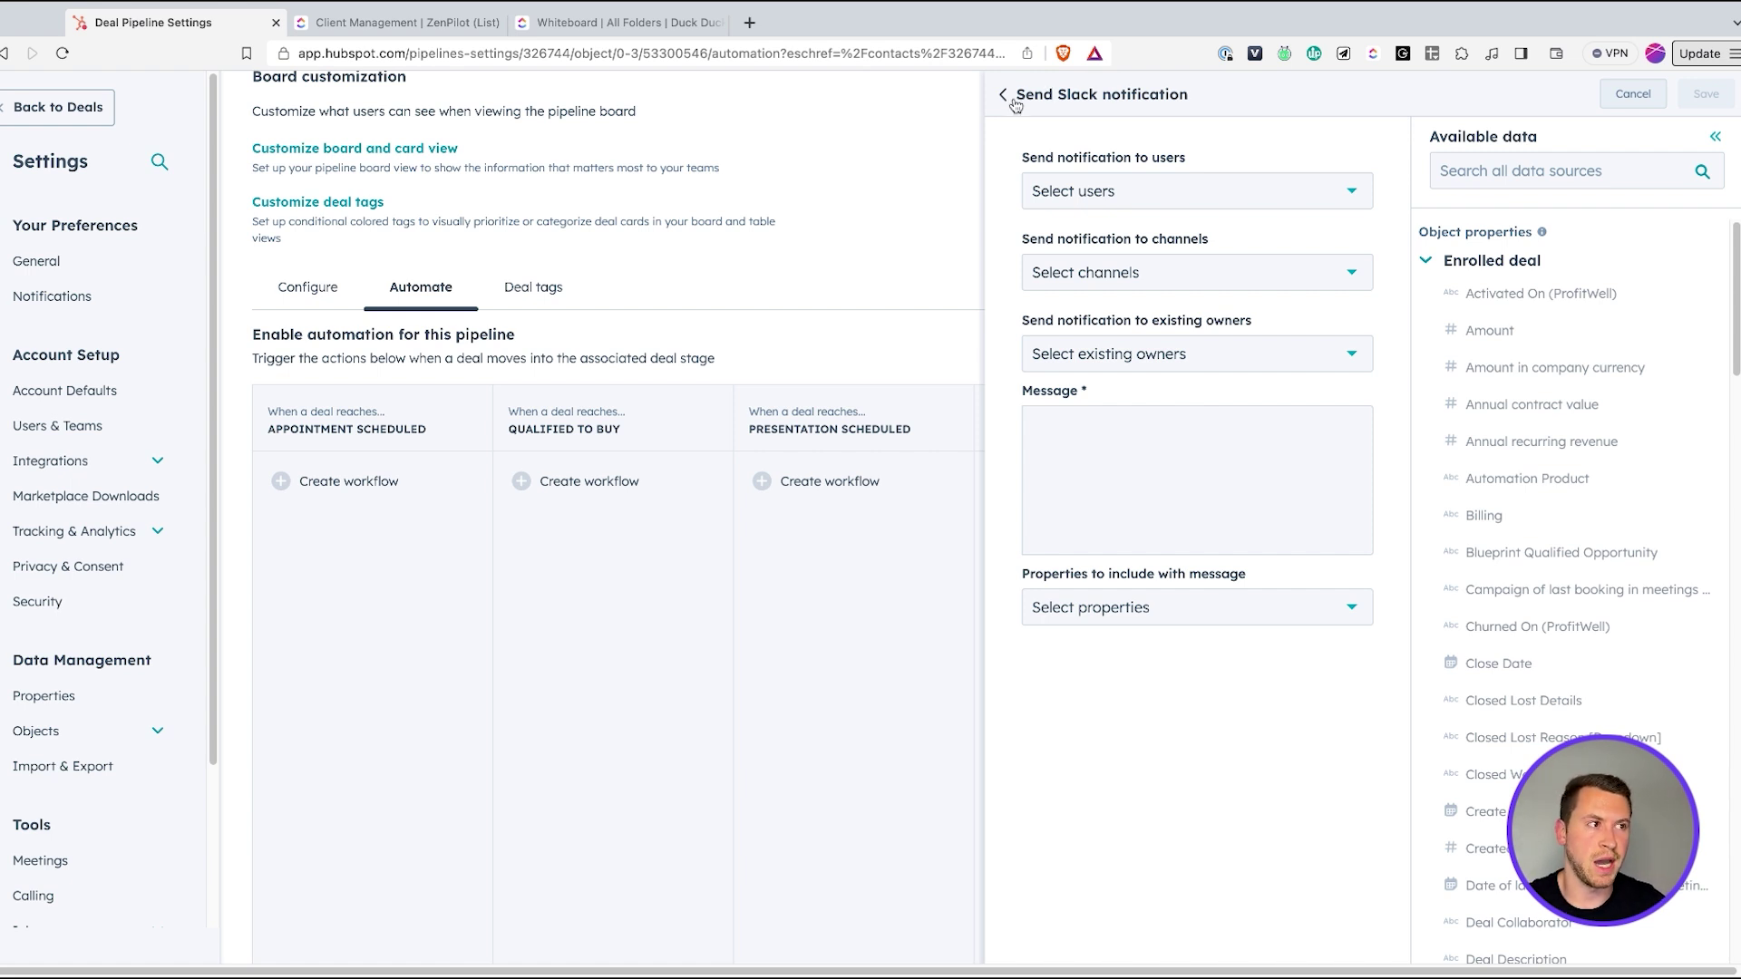
click(1630, 98)
Step: Look through the remaining workflow actions down to the ClickUp group, and leave the action list without adding one
scroll(1450, 448, down, 4)
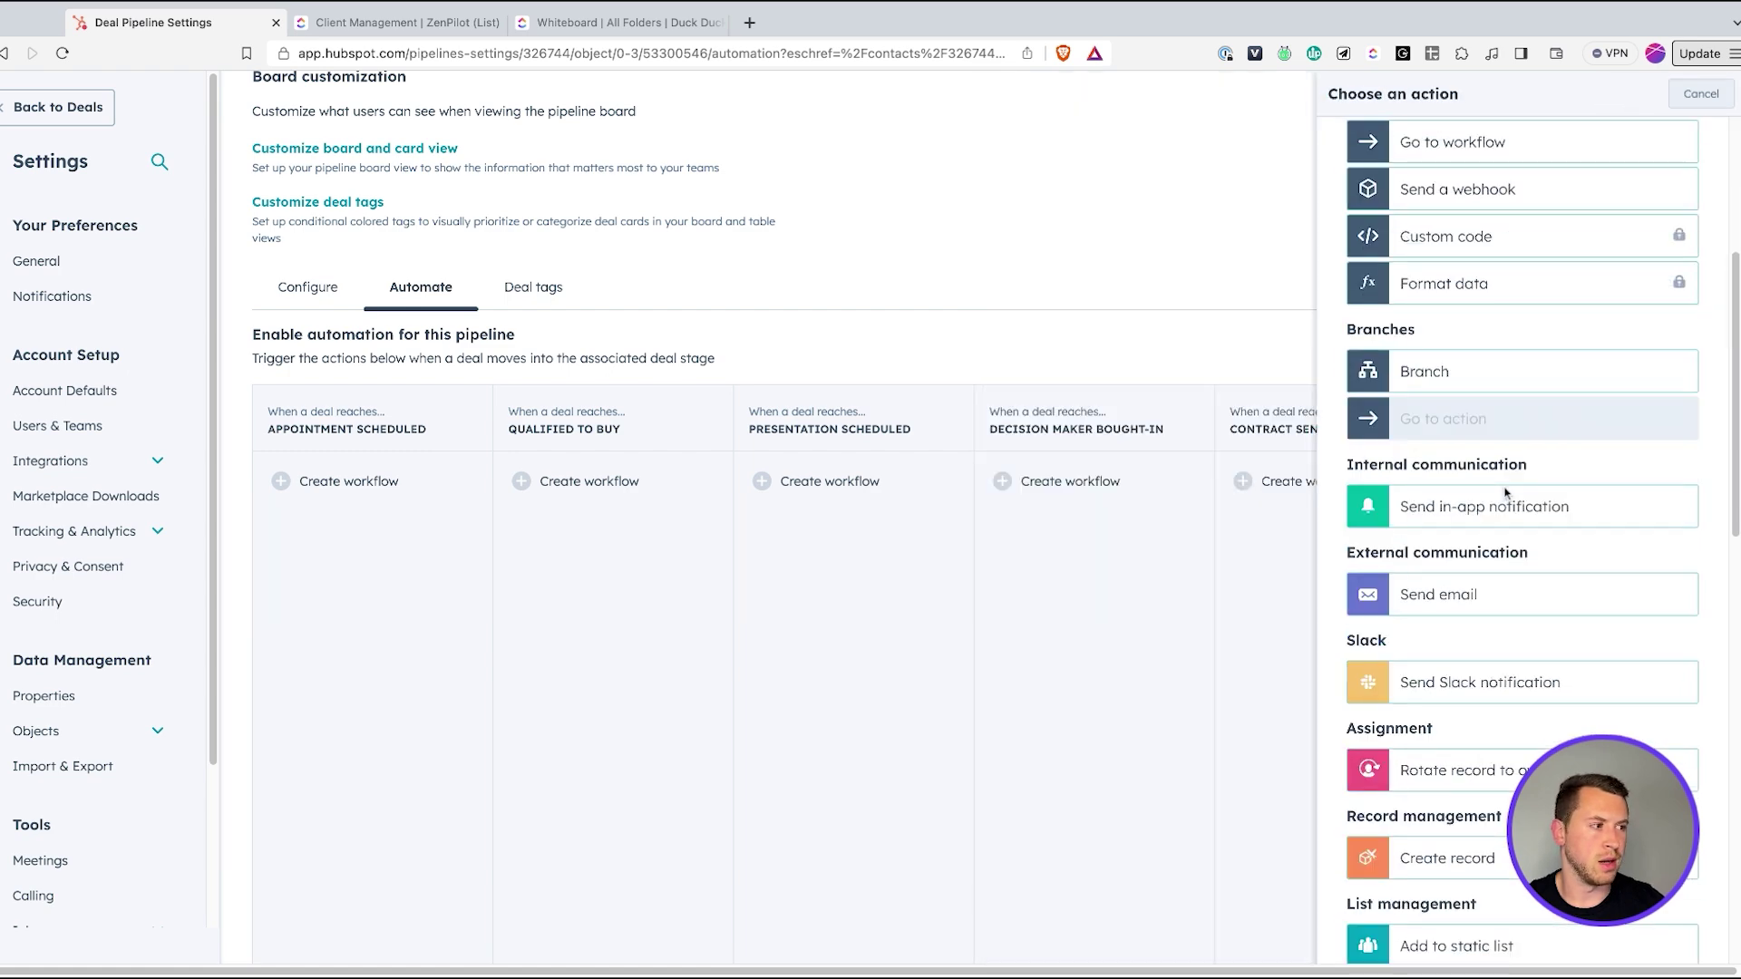
scroll(1450, 448, down, 8)
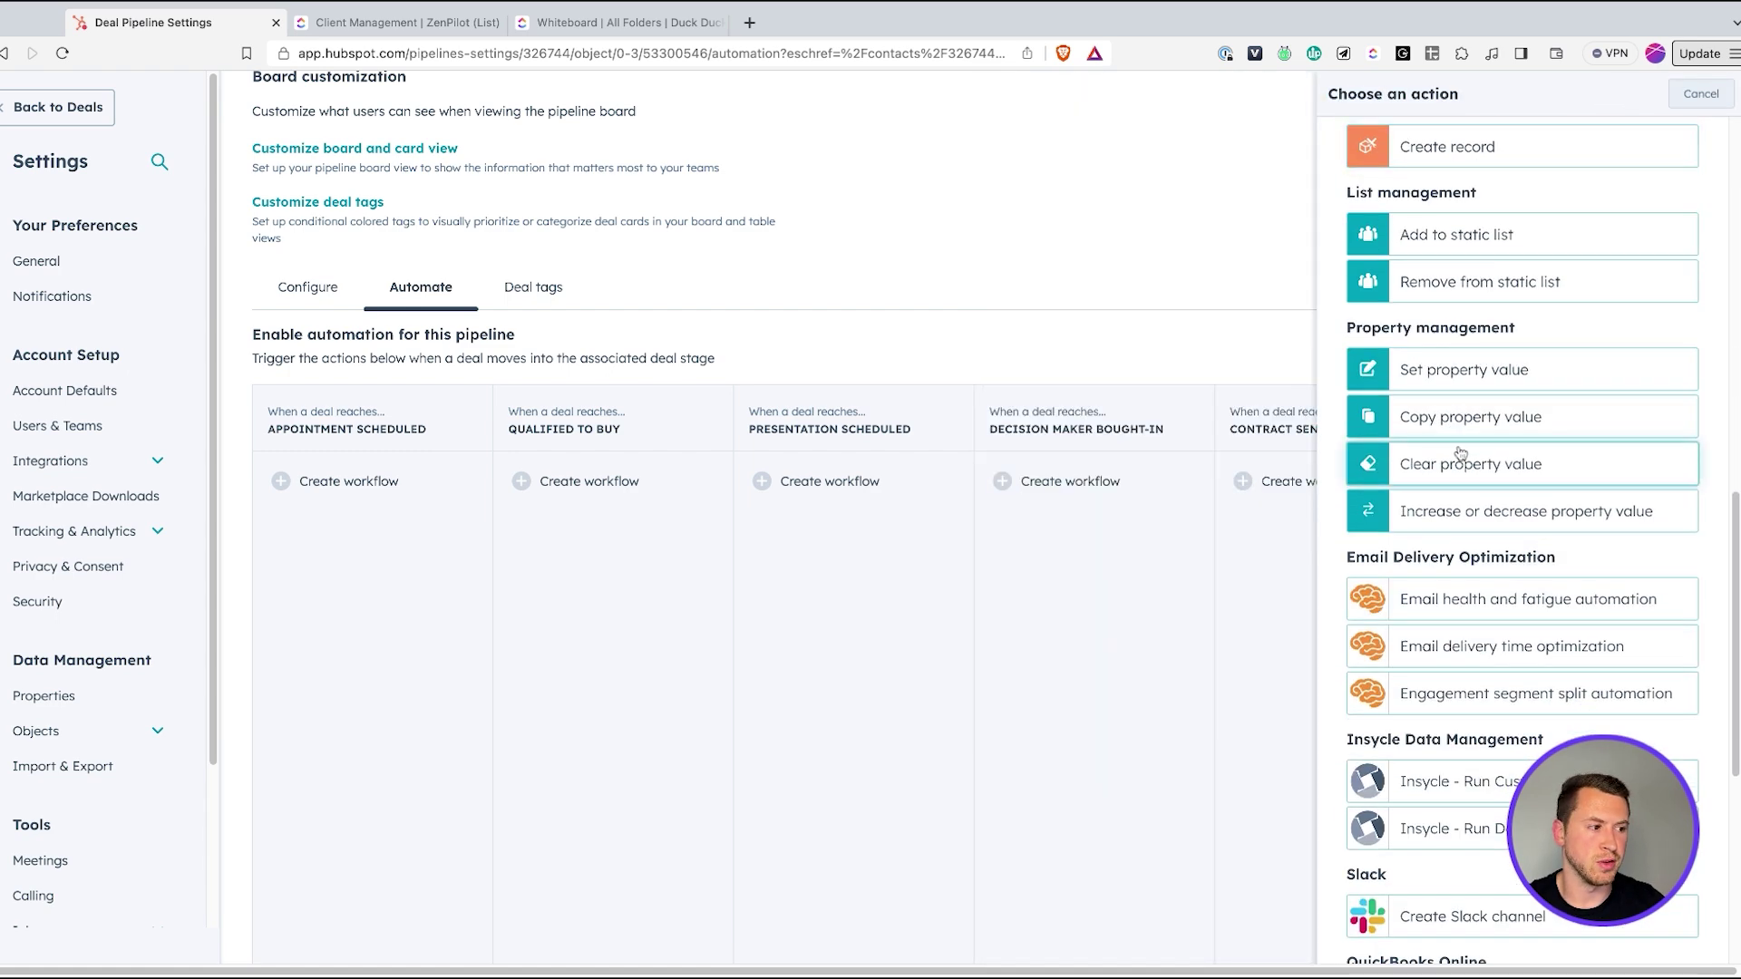
scroll(1457, 448, down, 4)
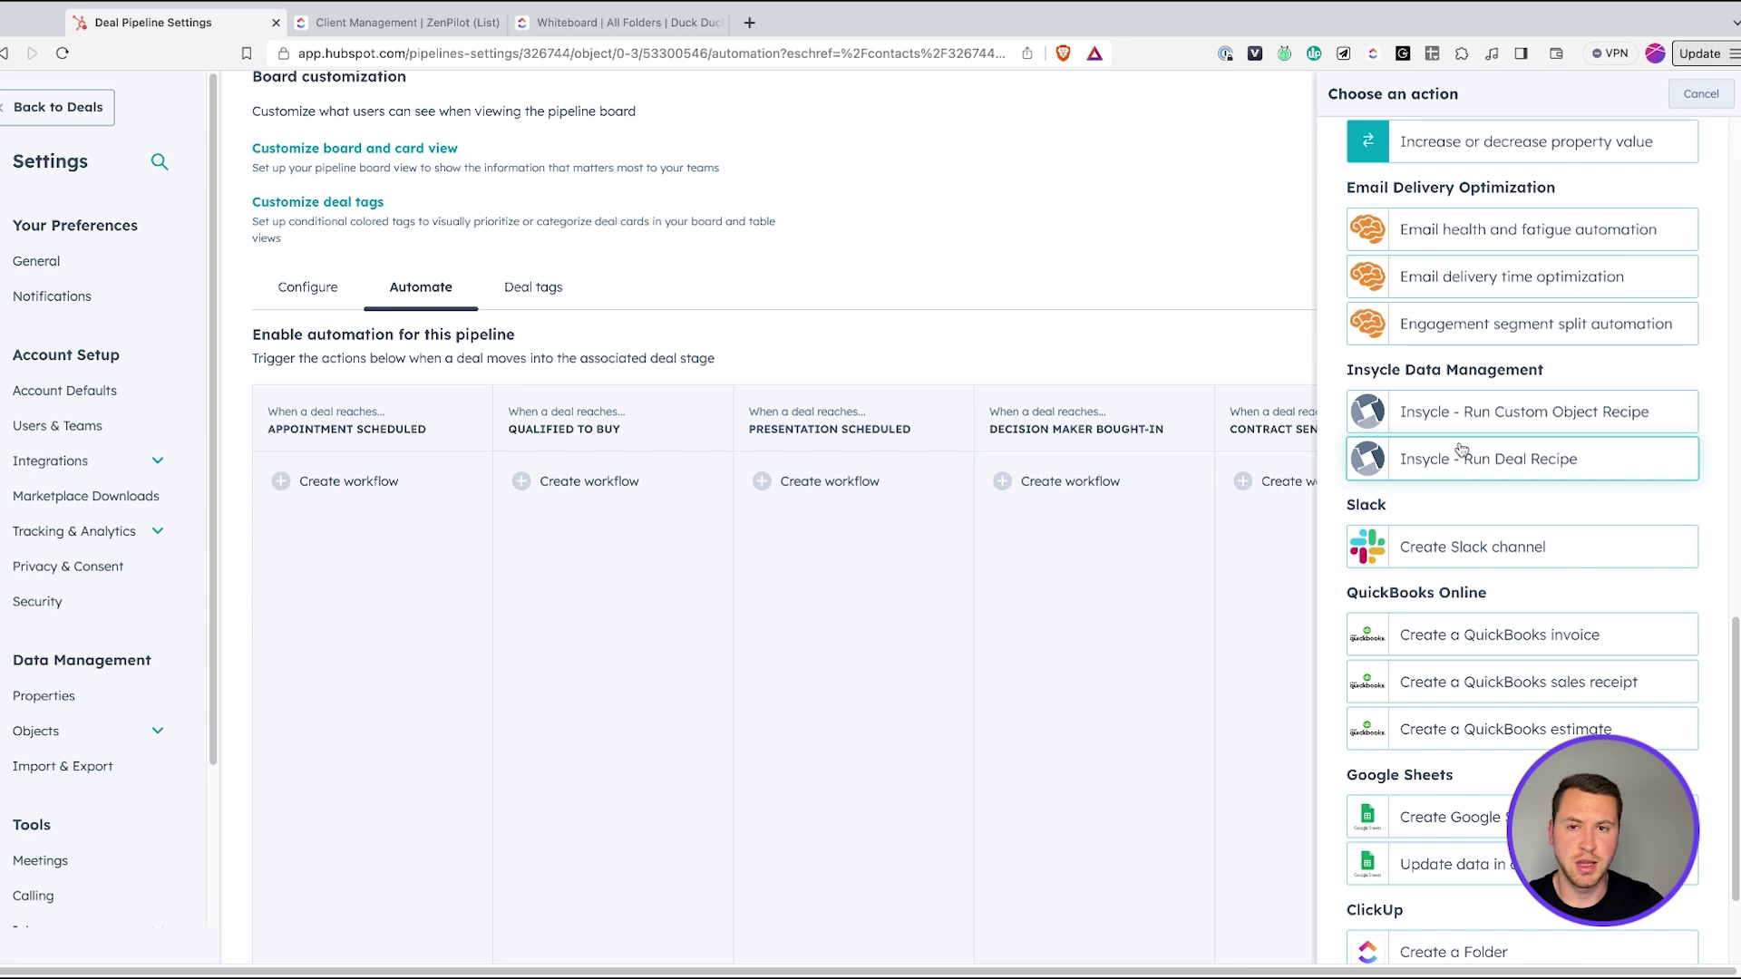
scroll(1461, 450, down, 3)
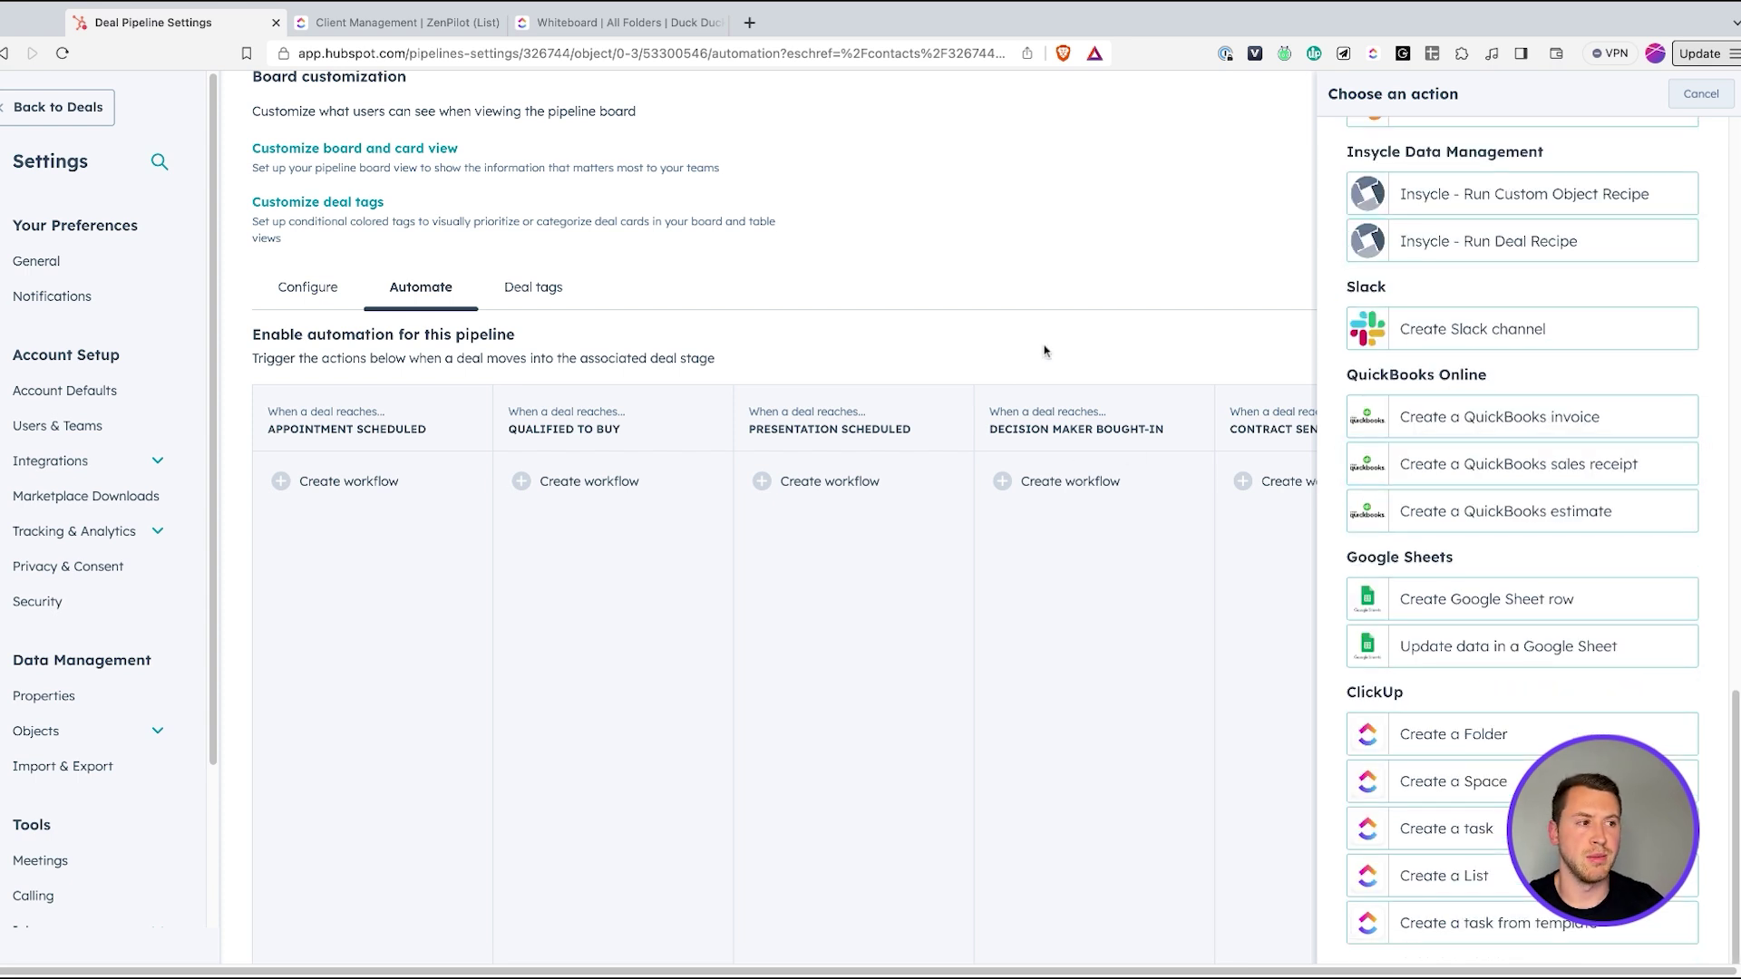
click(1701, 94)
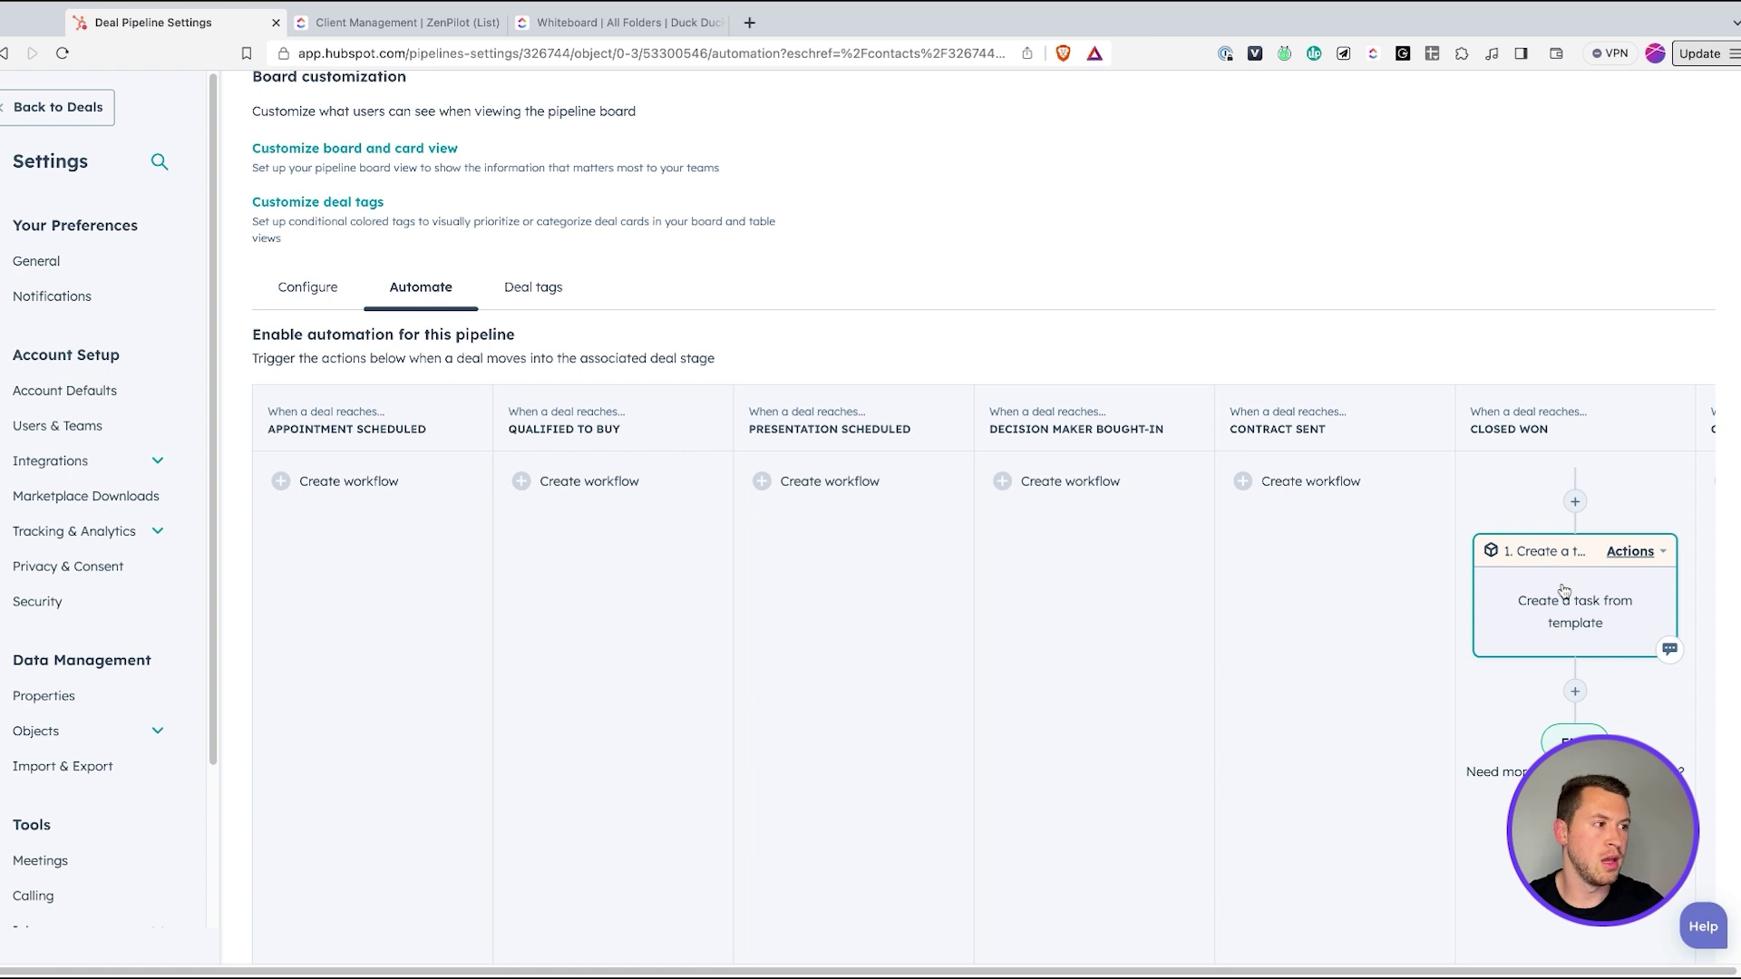
Step: Return to the deals board and move the Schrute Farms - Consulting deal from Contract Sent to Closed Won
scroll(1560, 544, up, 3)
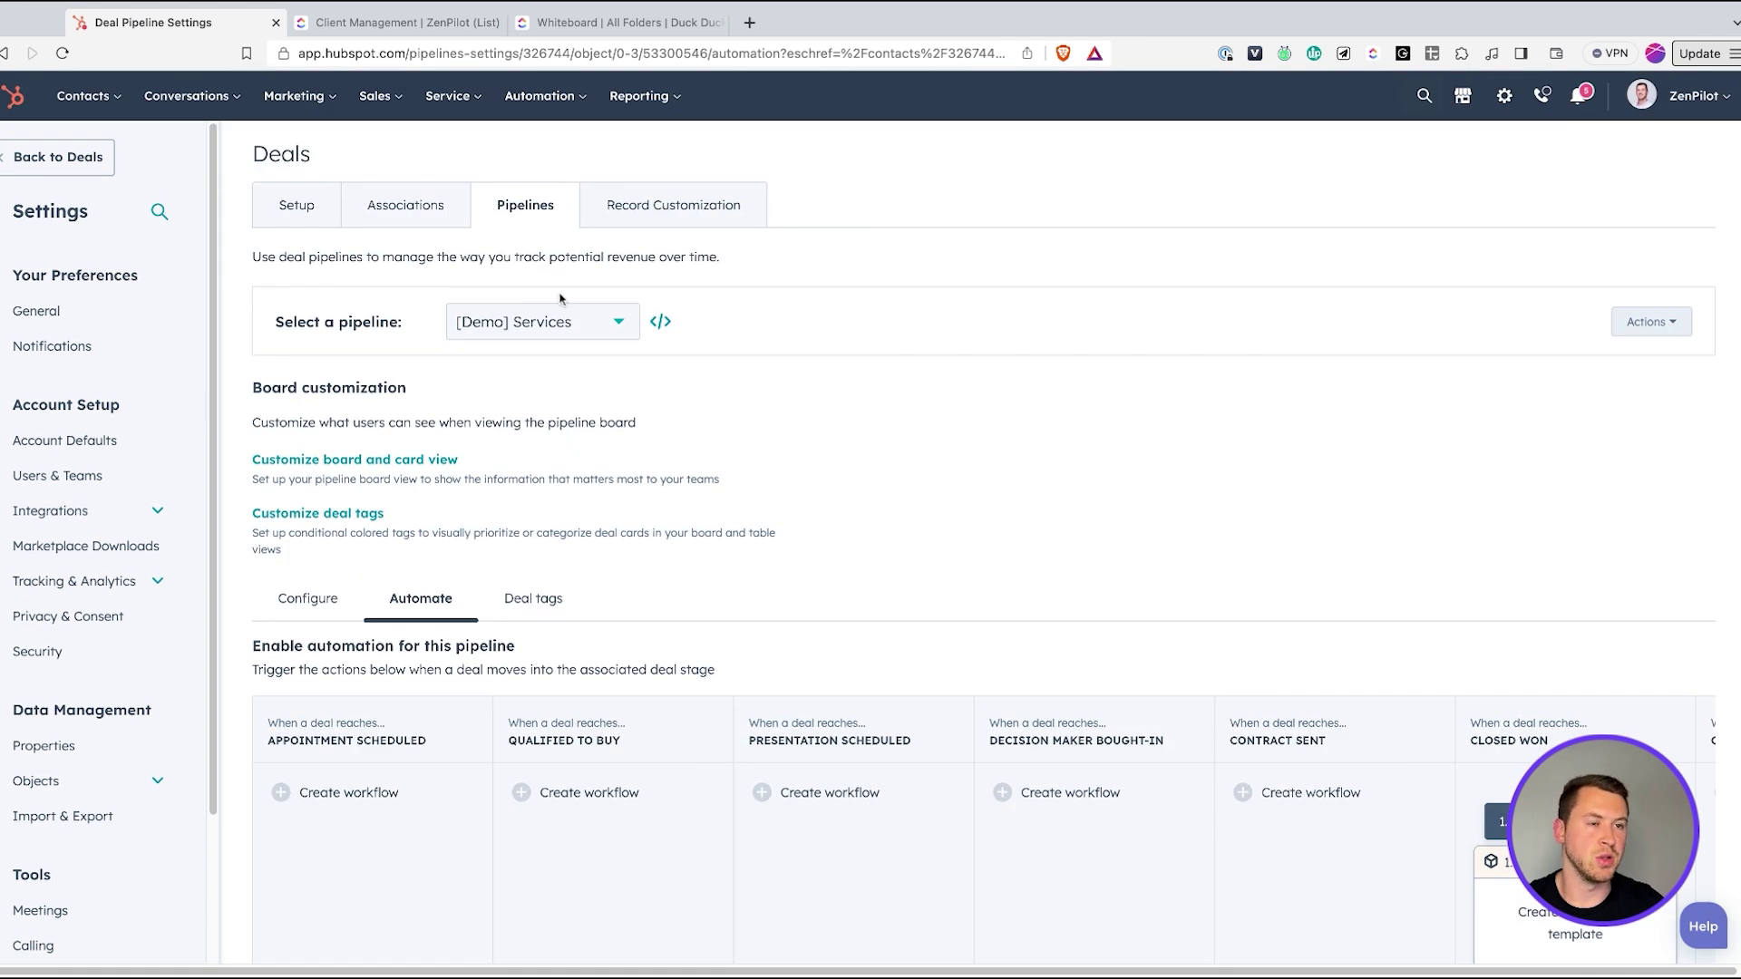
click(63, 164)
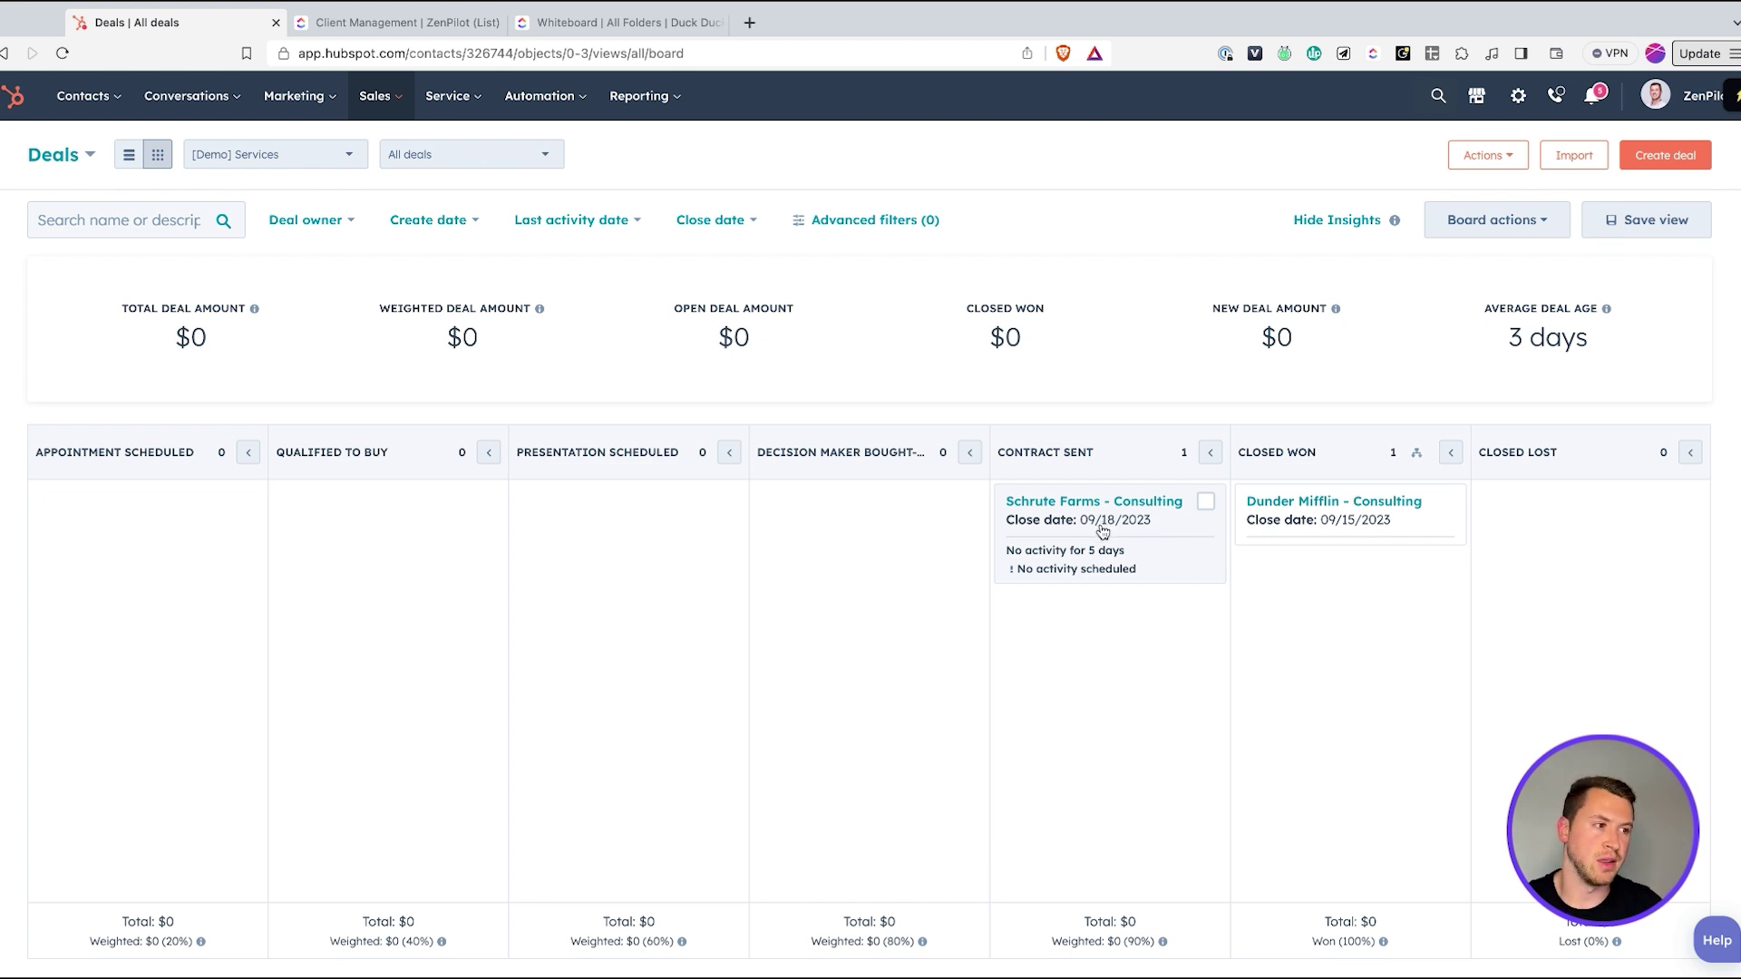
click(1102, 530)
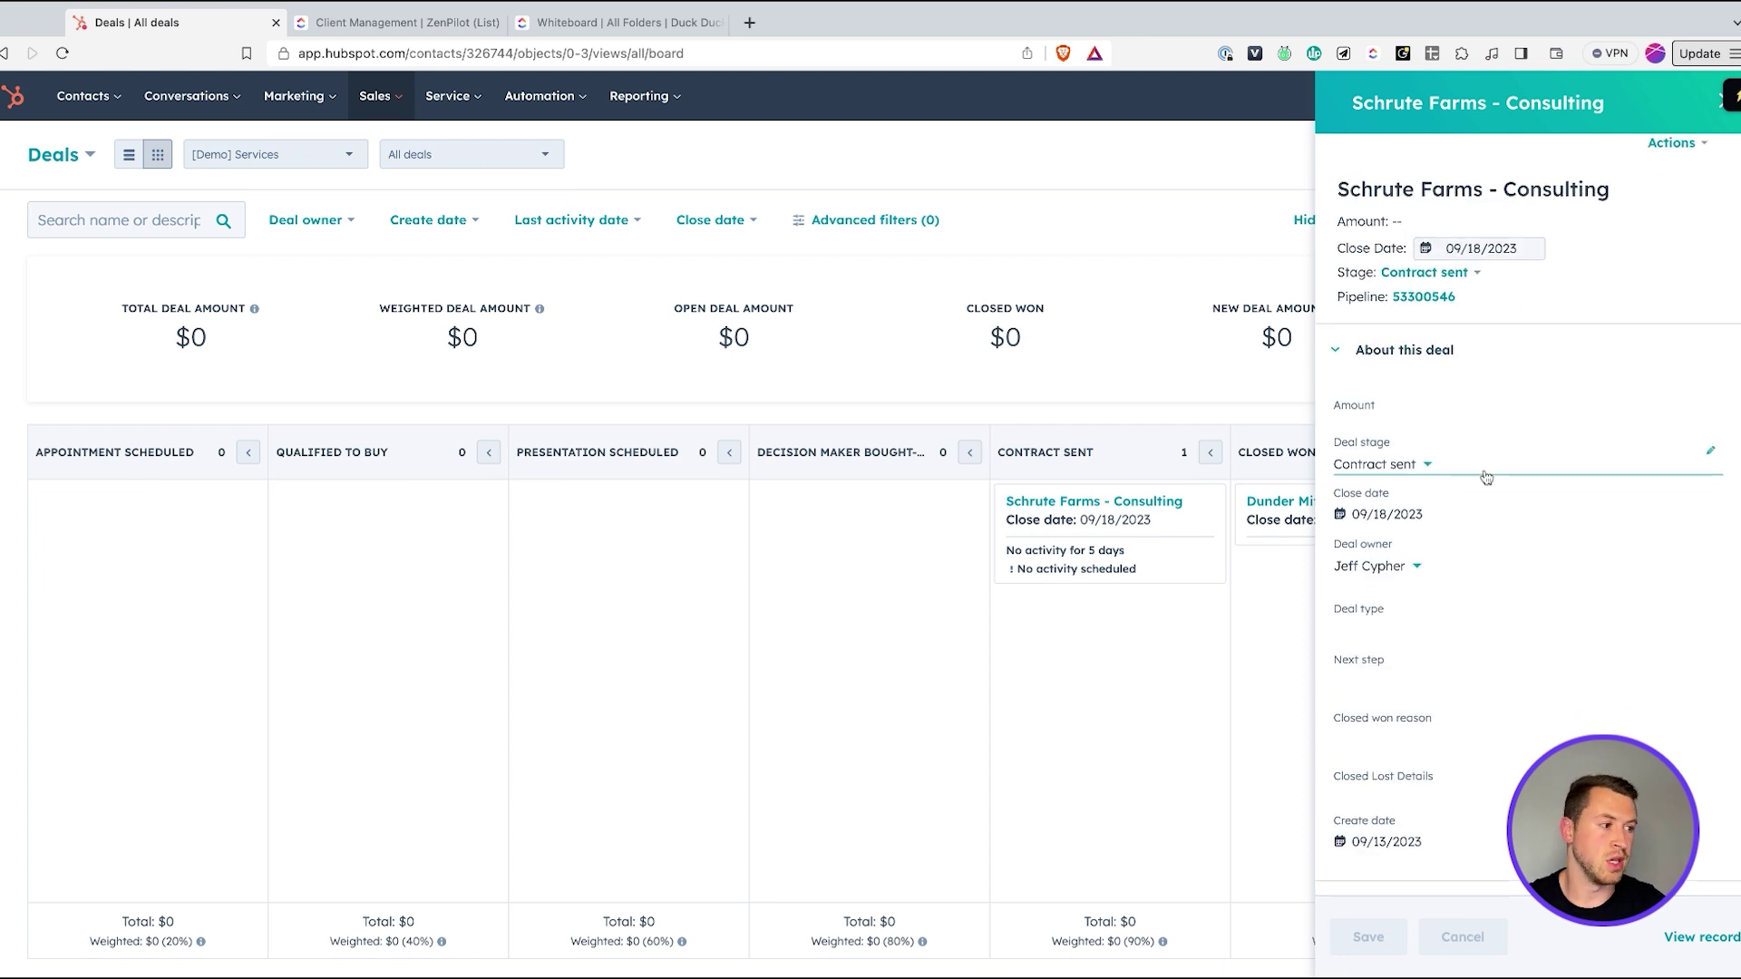
scroll(1487, 478, down, 1)
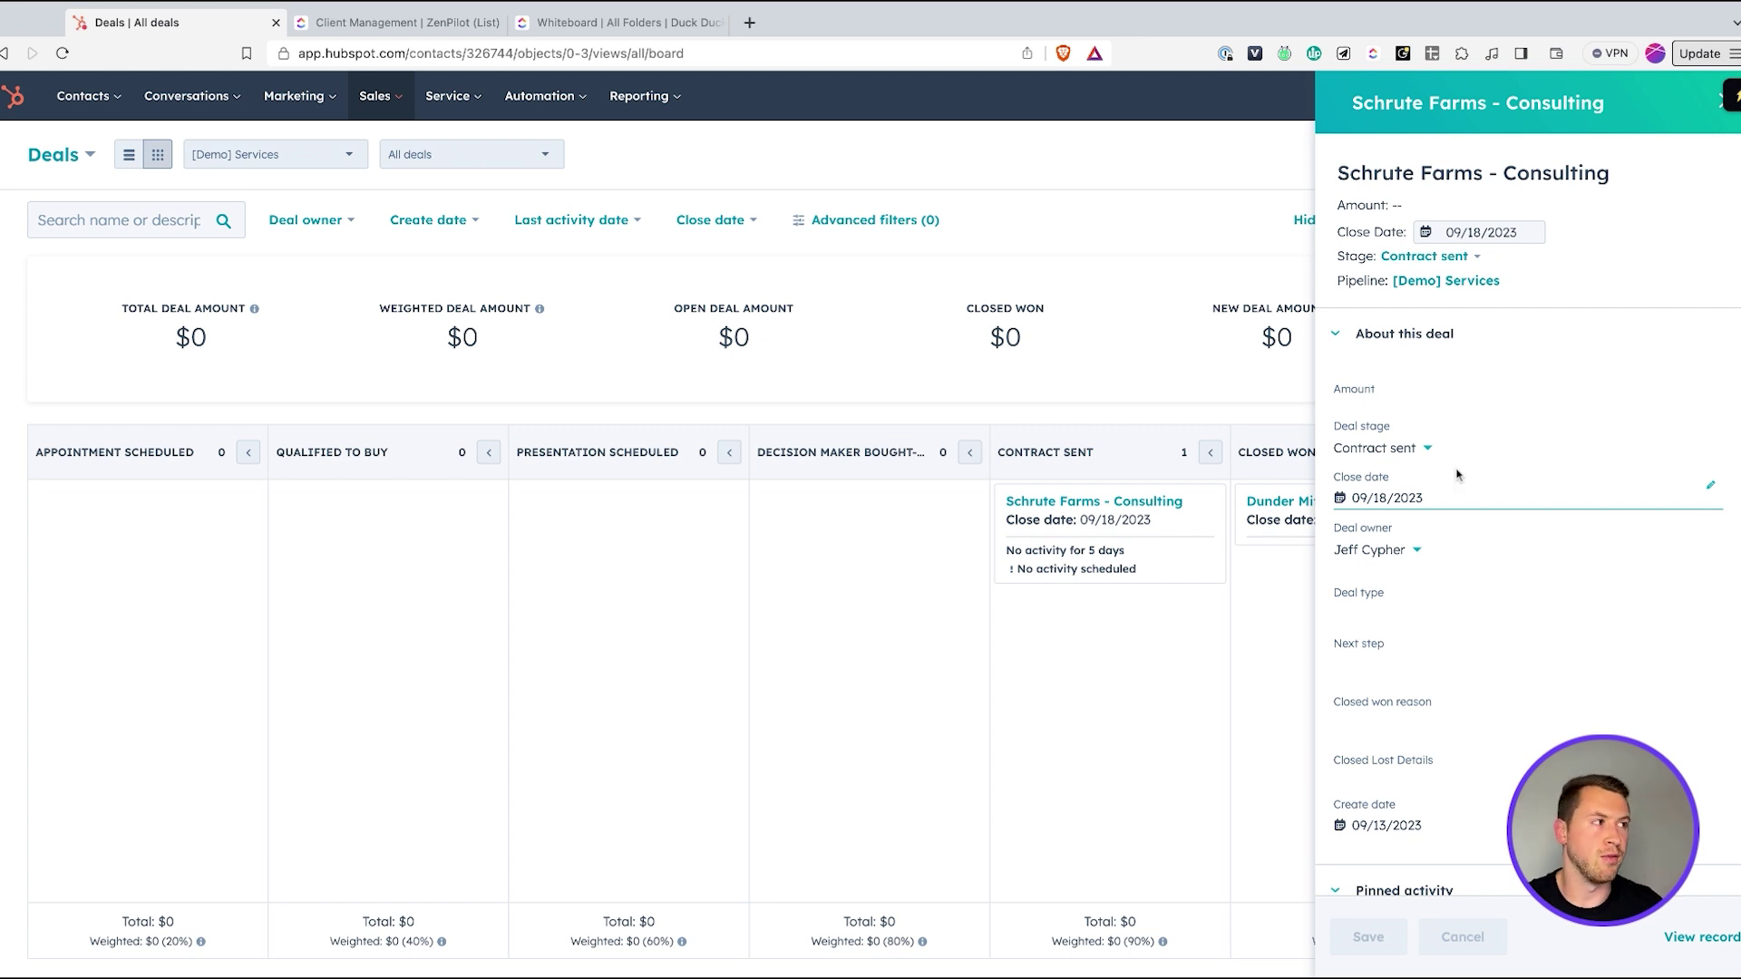
click(1719, 110)
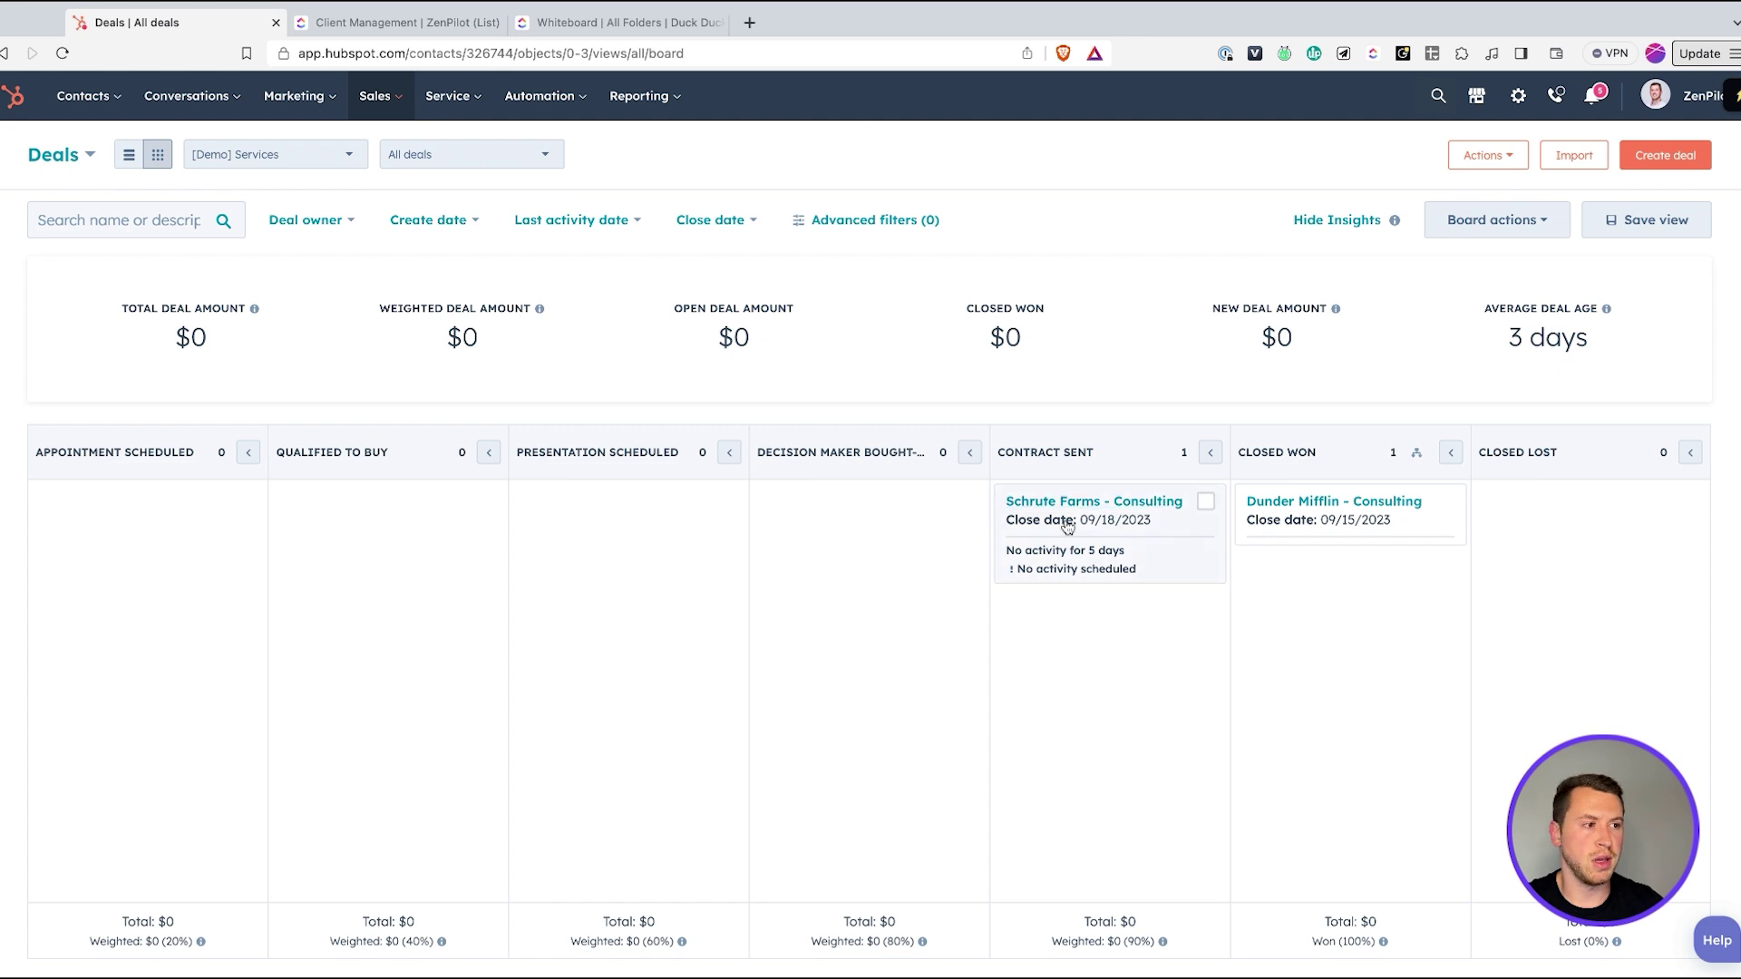
drag(1052, 528, 1305, 594)
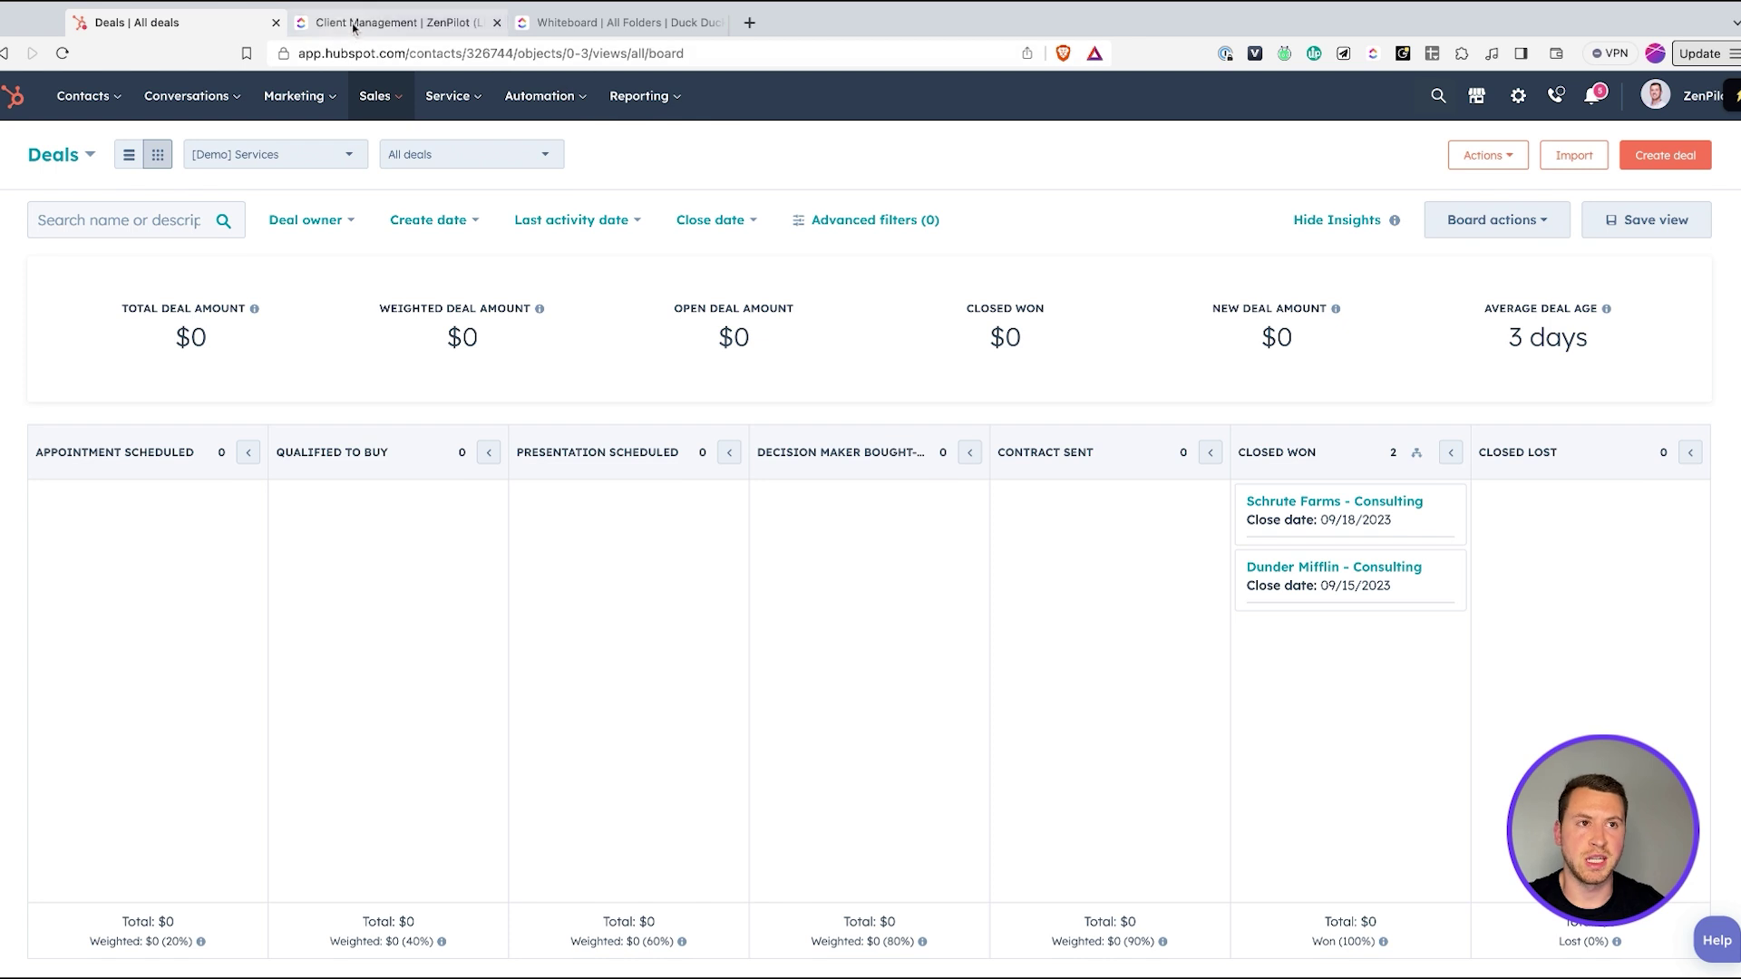
Step: Switch to ClickUp's Client Management list and review the Schrute Farms onboarding task's description, checklist and HubSpot Deal link
click(399, 21)
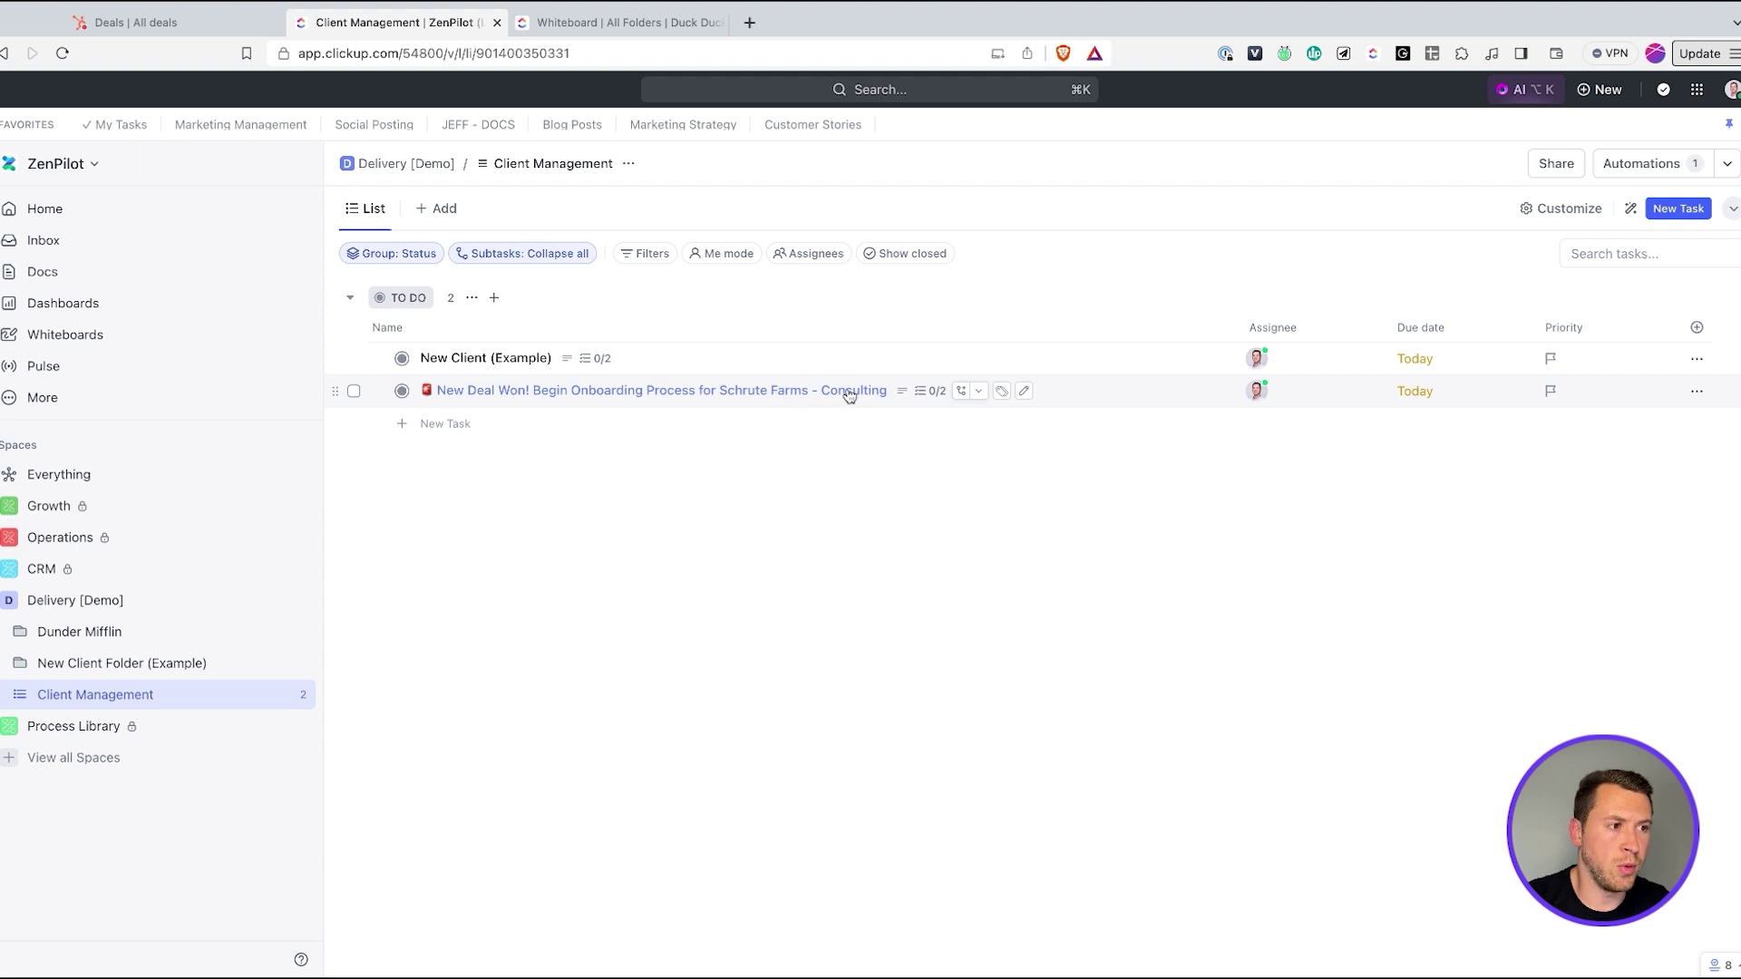
click(805, 392)
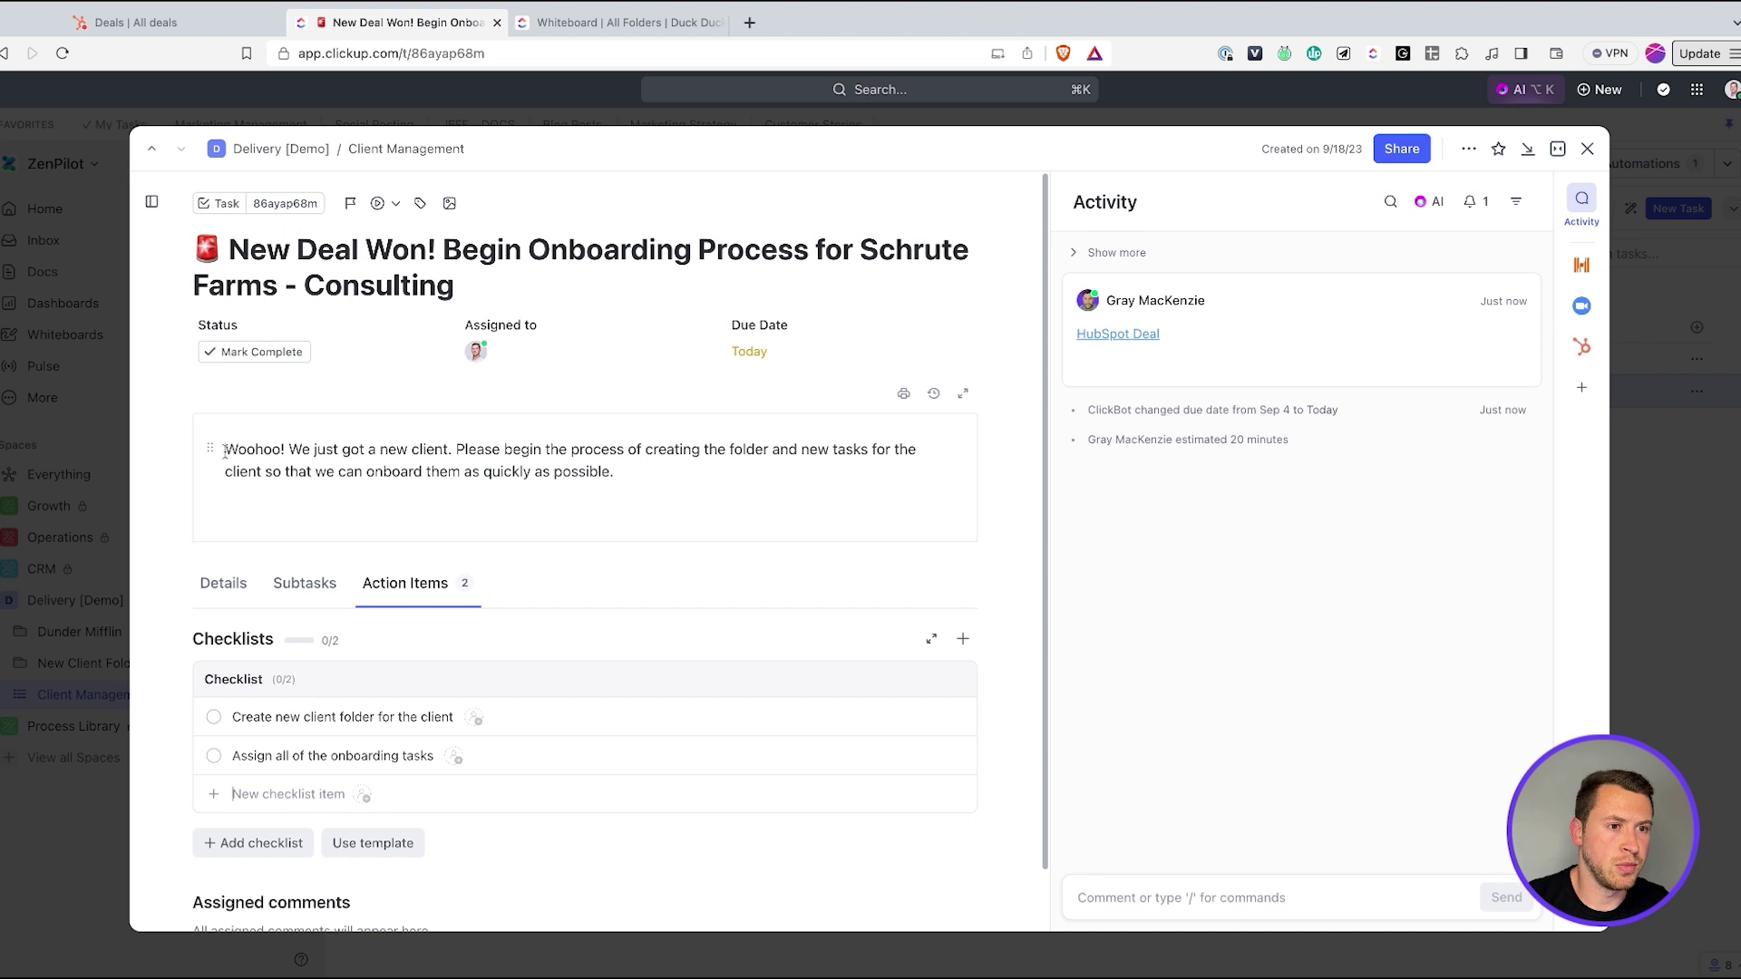
drag(225, 448, 616, 473)
click(676, 466)
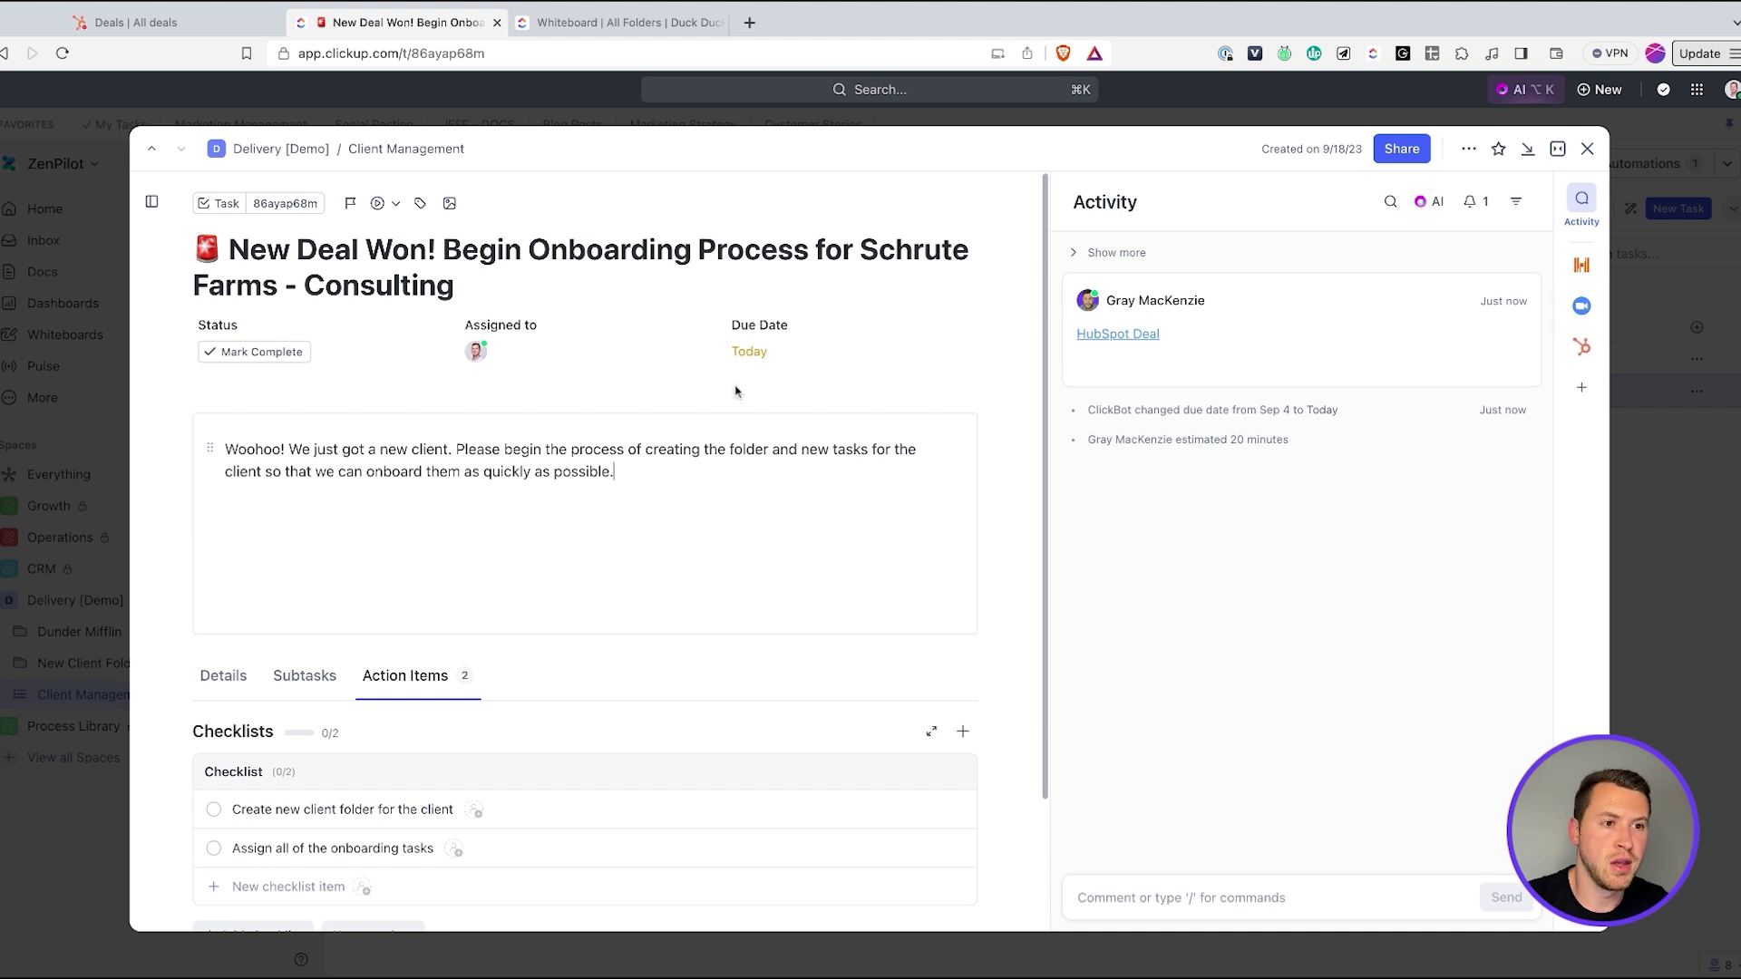
scroll(722, 424, down, 3)
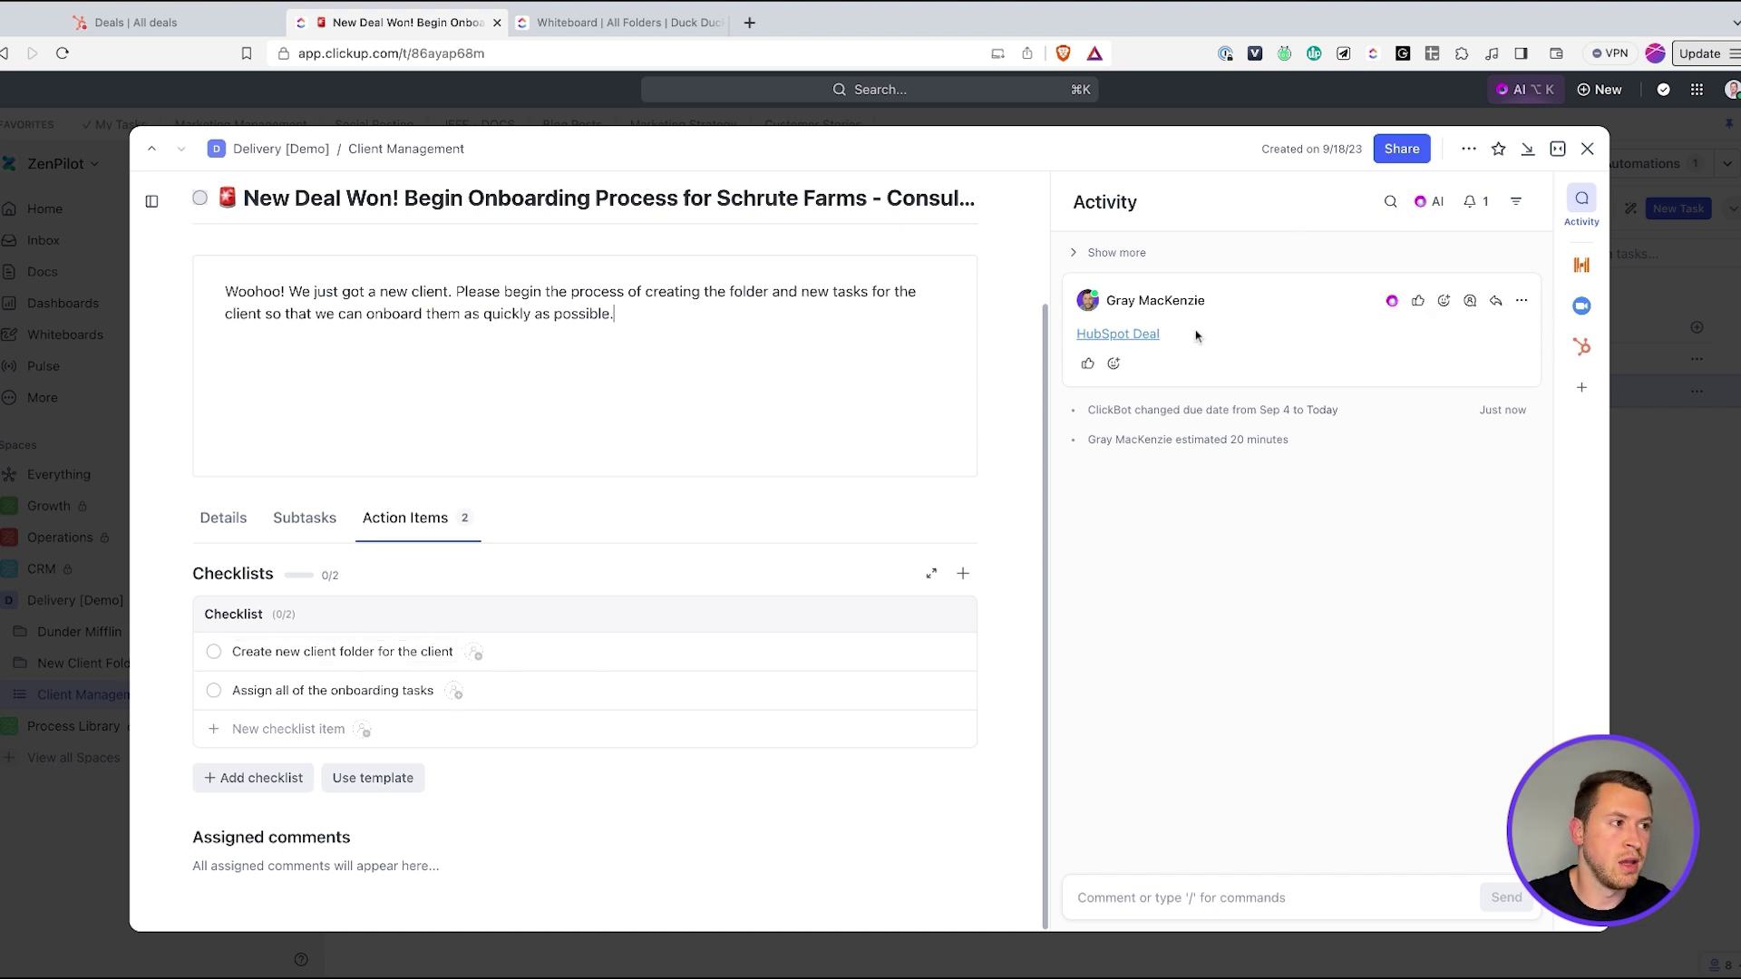
mouse_move(1152, 338)
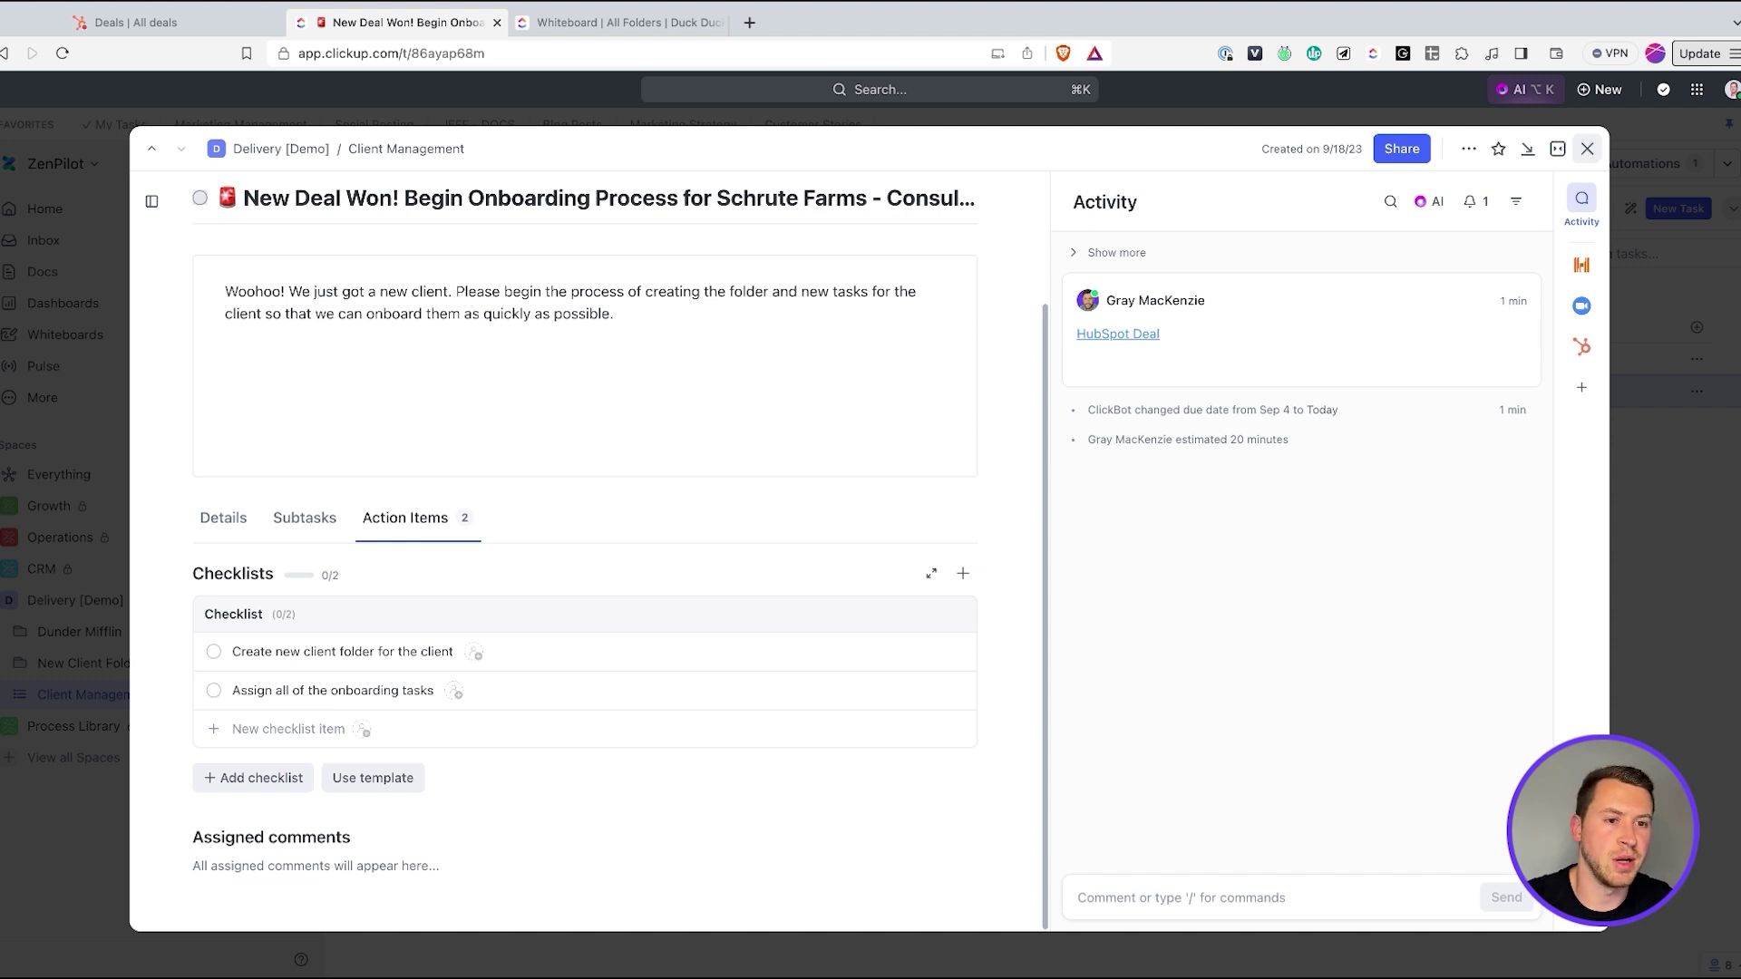
Step: Start time tracking on the Schrute Farms - Consulting onboarding task and return to the Client Management list
key(Escape)
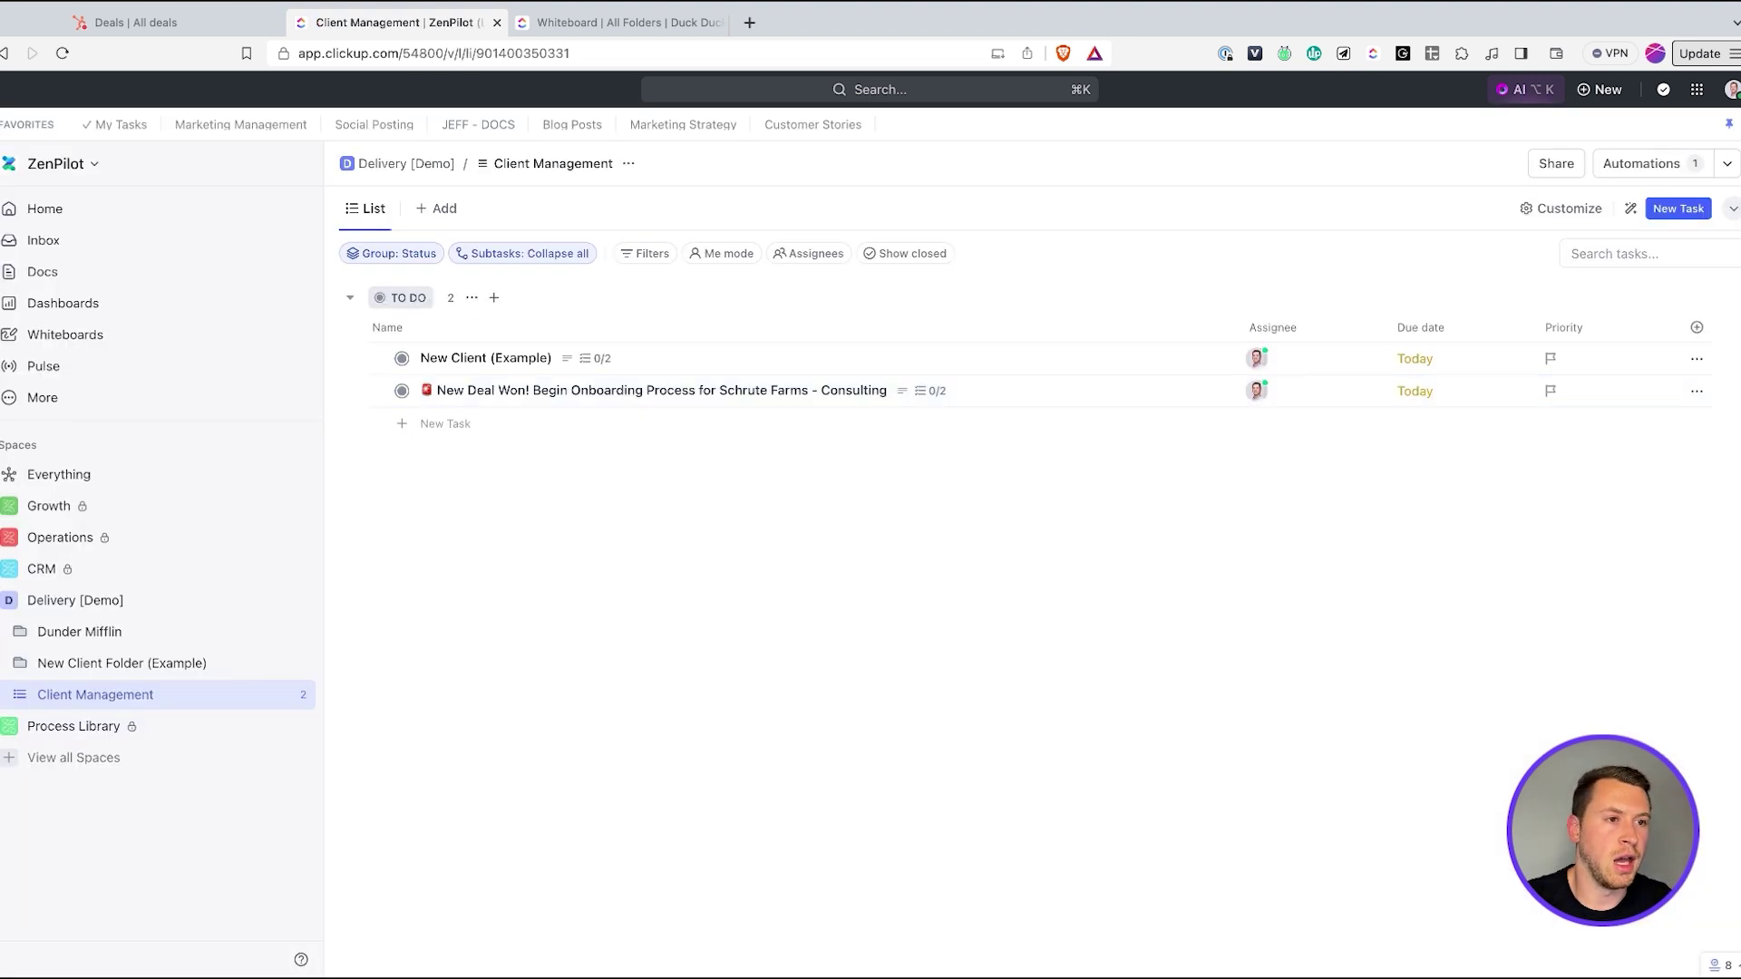
click(680, 392)
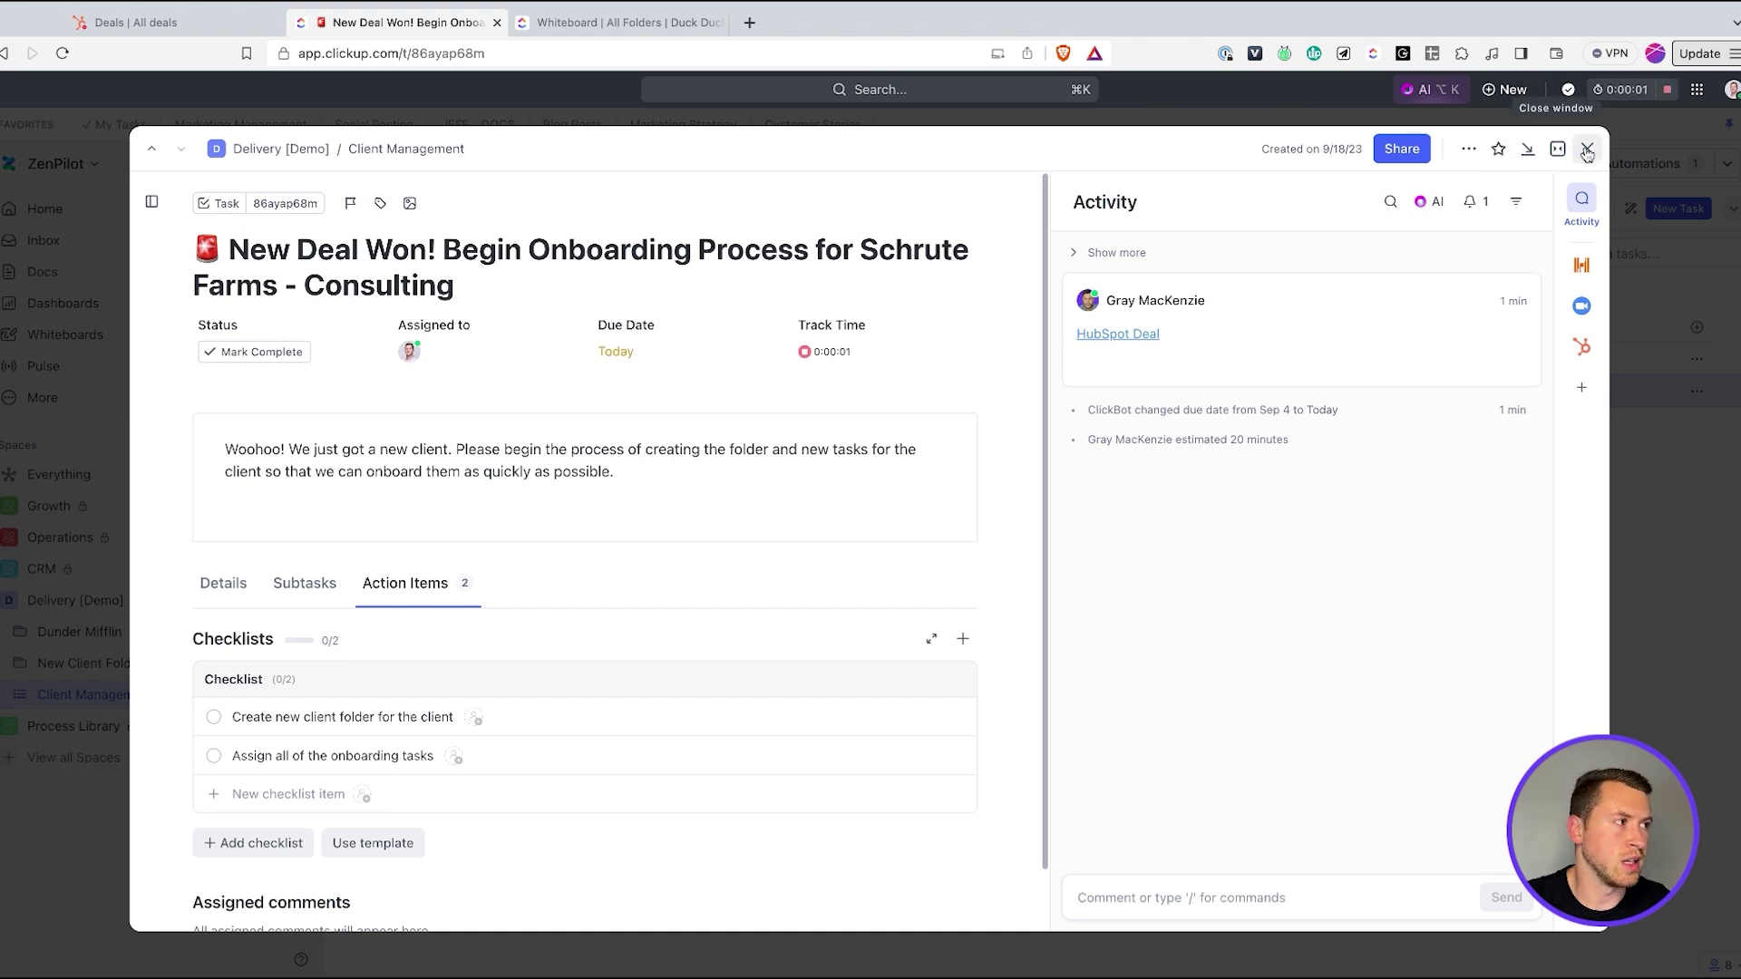
key(Escape)
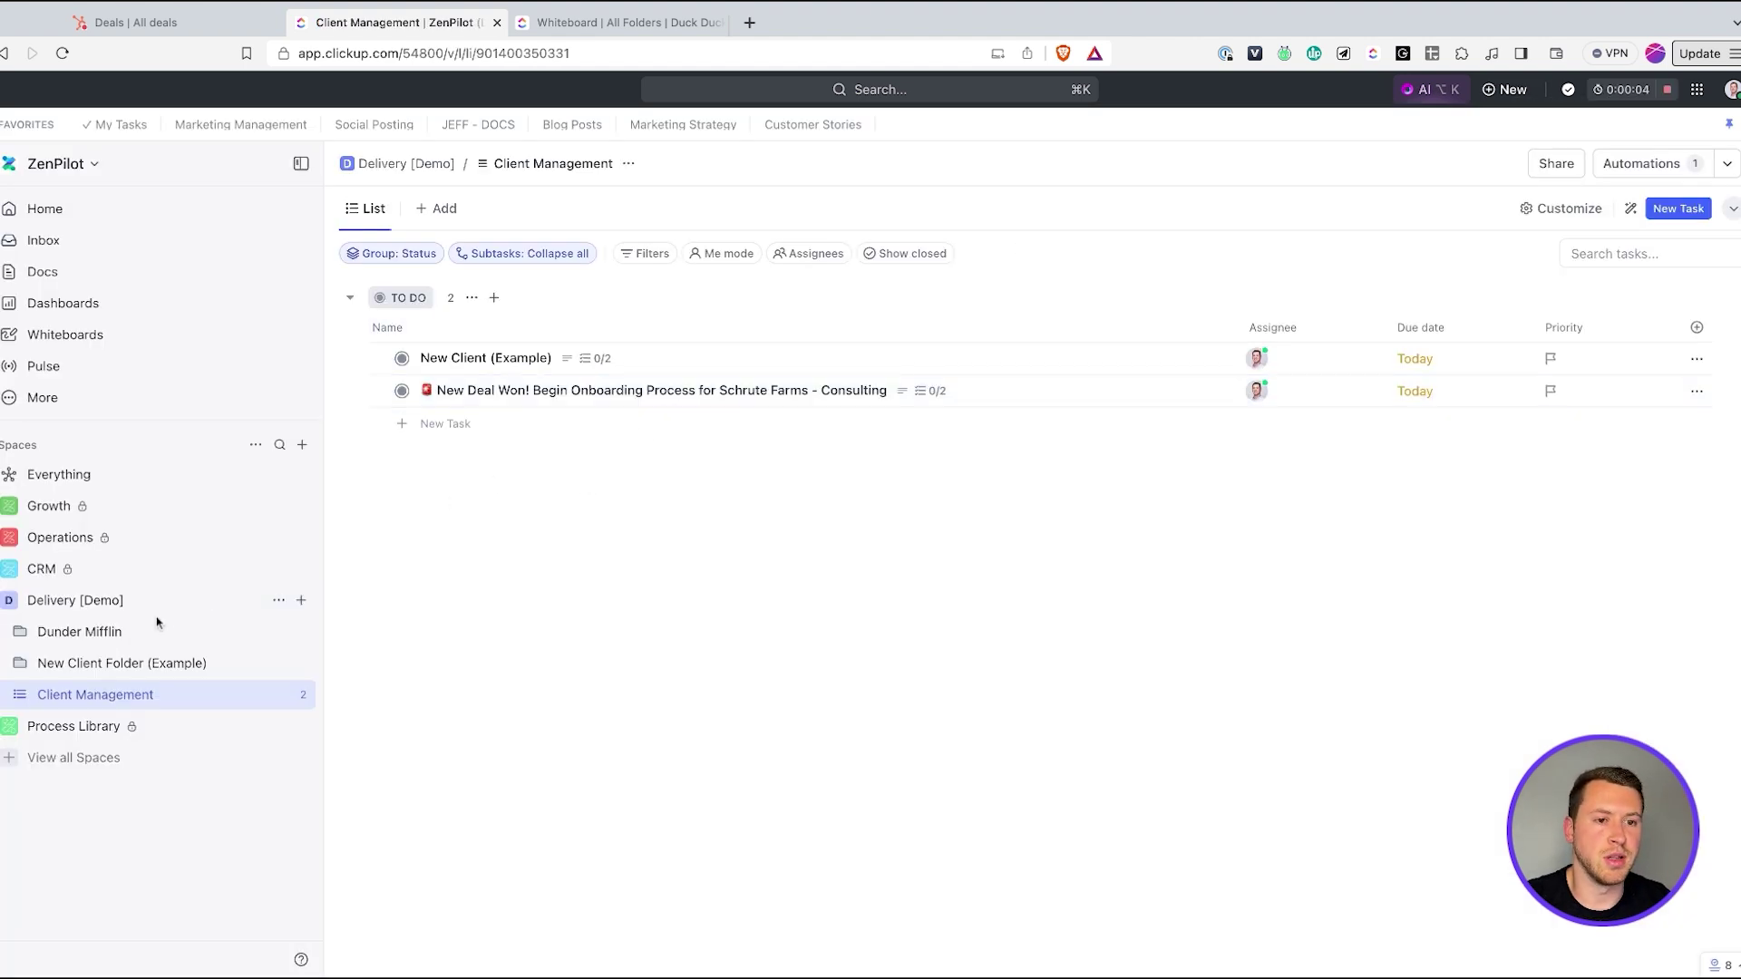
Step: Search the templates for "new" from the Delivery [Demo] space and open the New Client Folder (Example) folder template
click(281, 601)
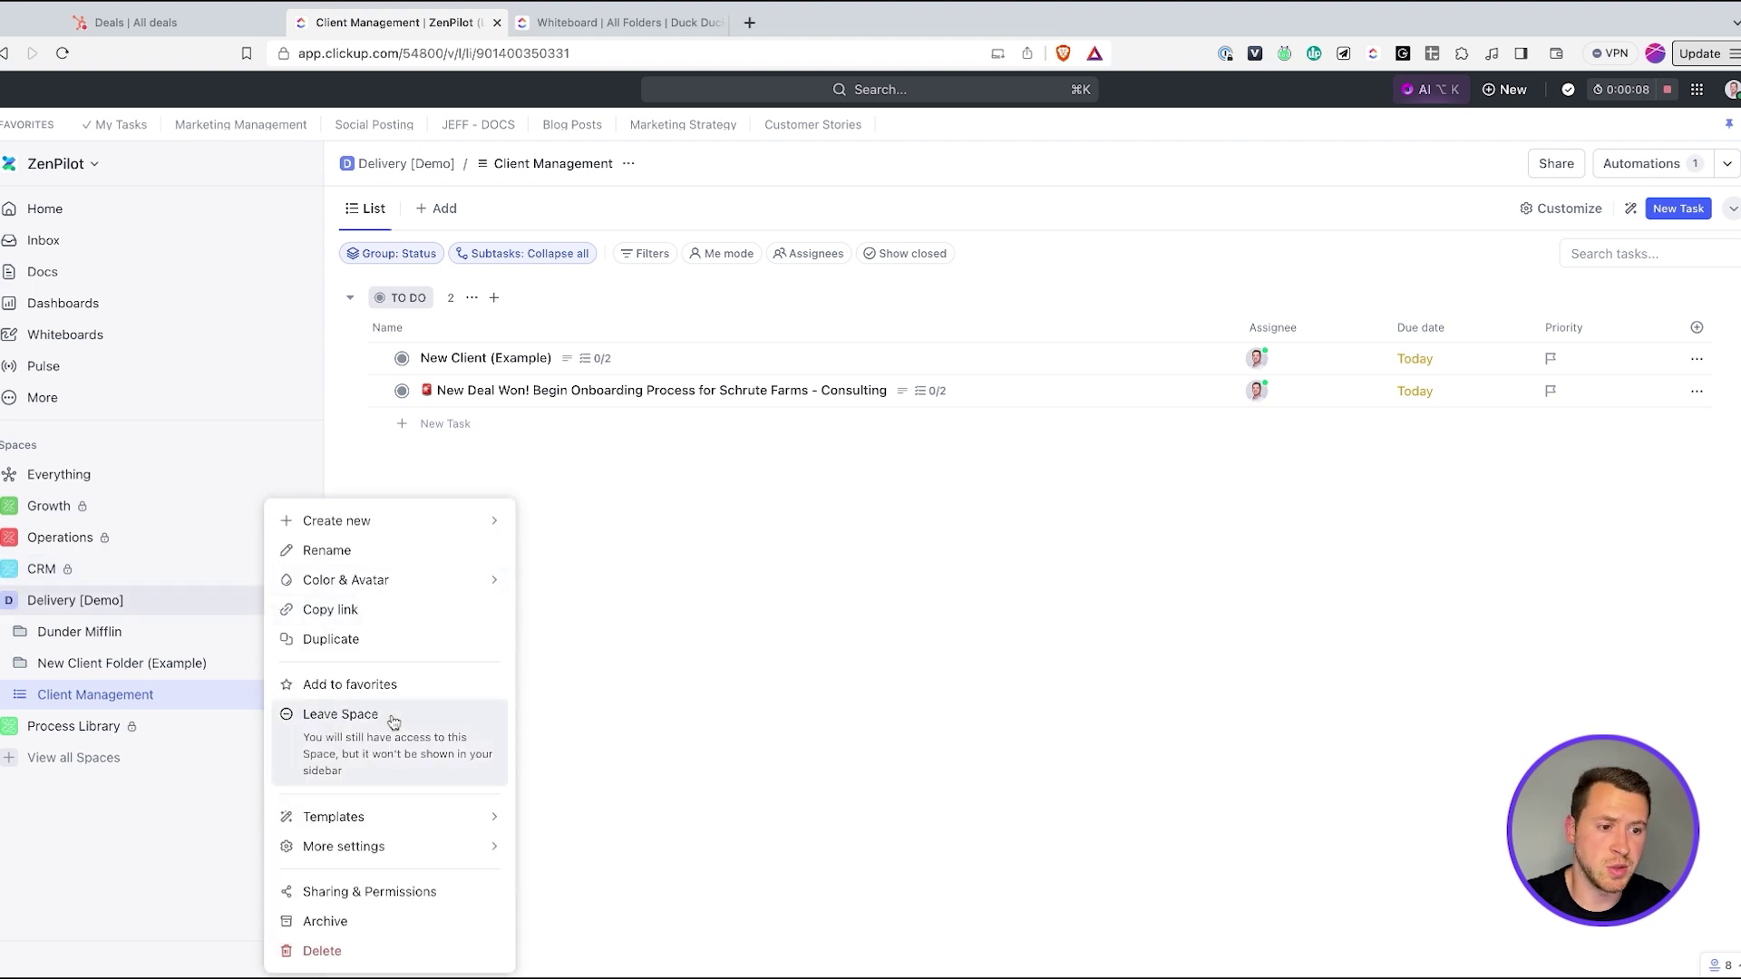
mouse_move(399, 821)
click(619, 863)
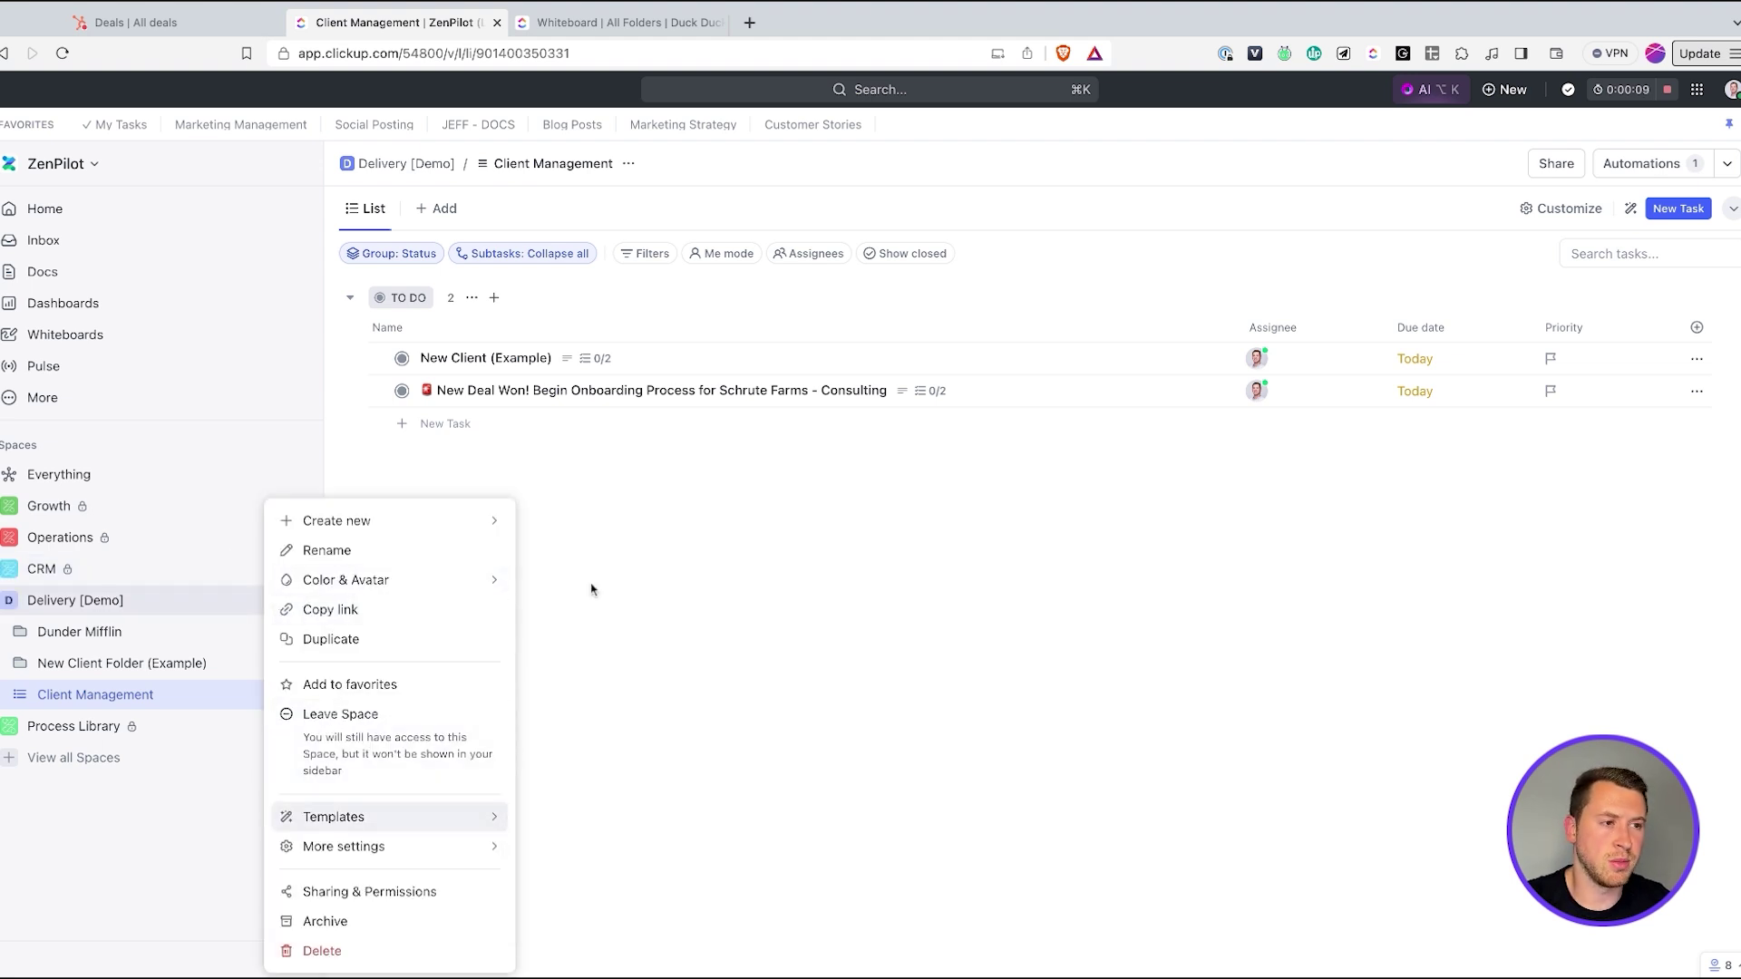
text(new)
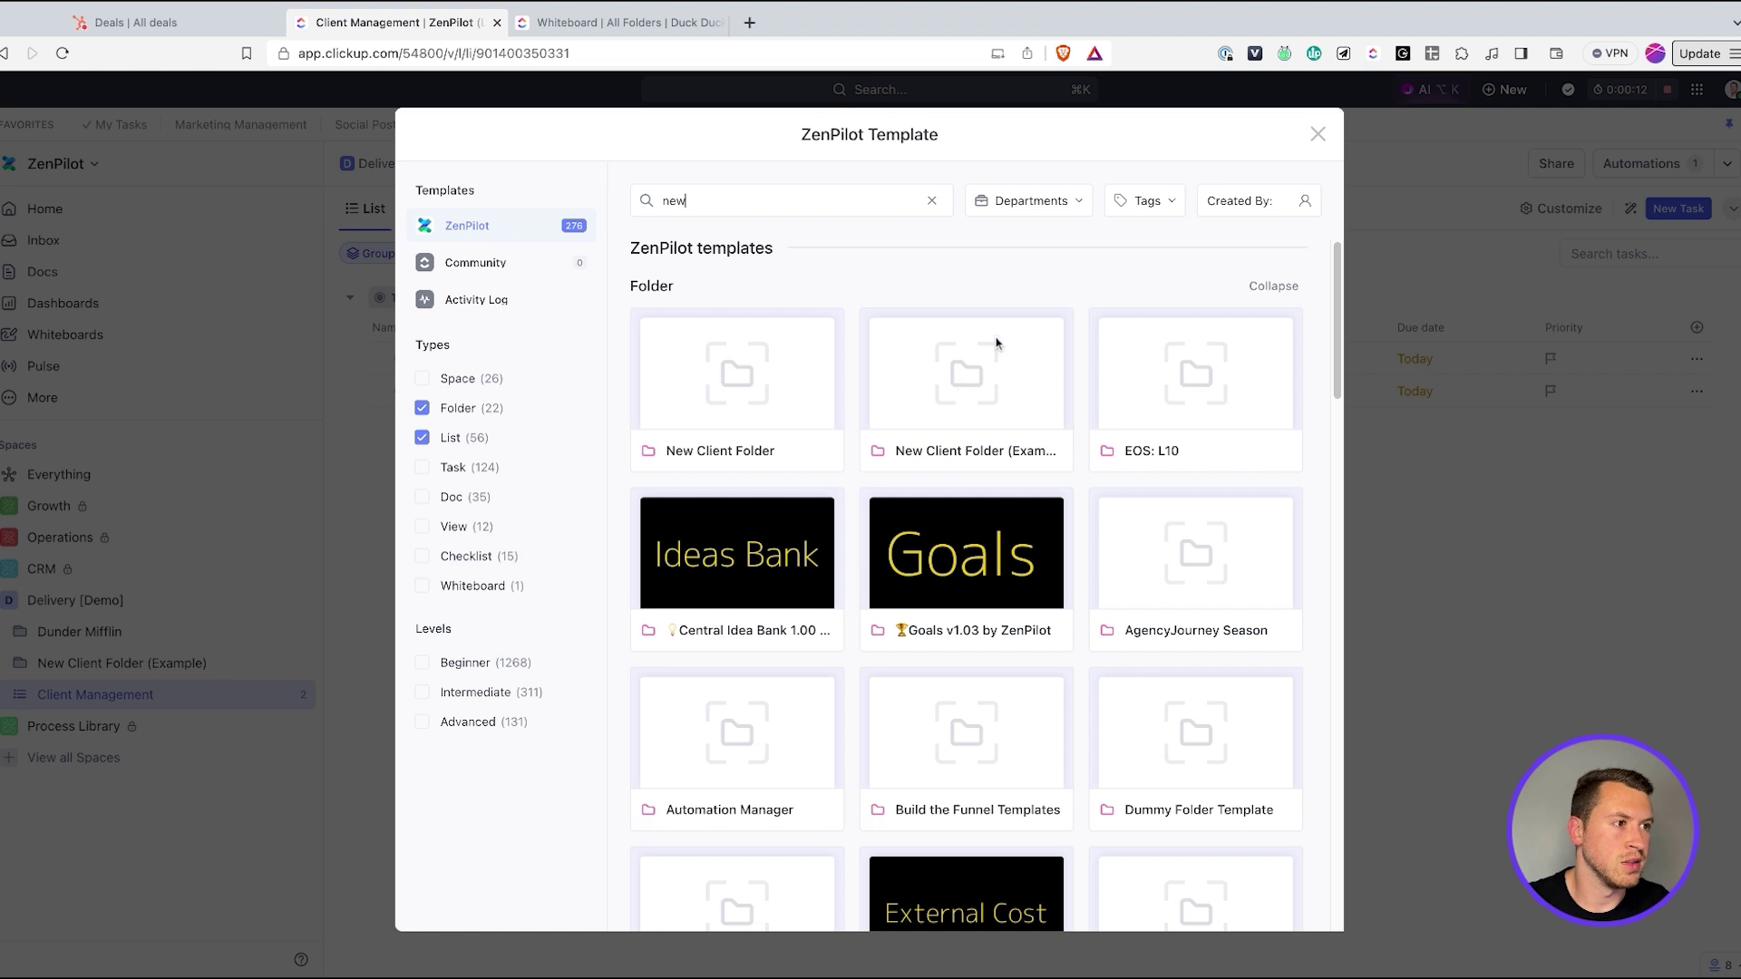
click(958, 352)
click(957, 351)
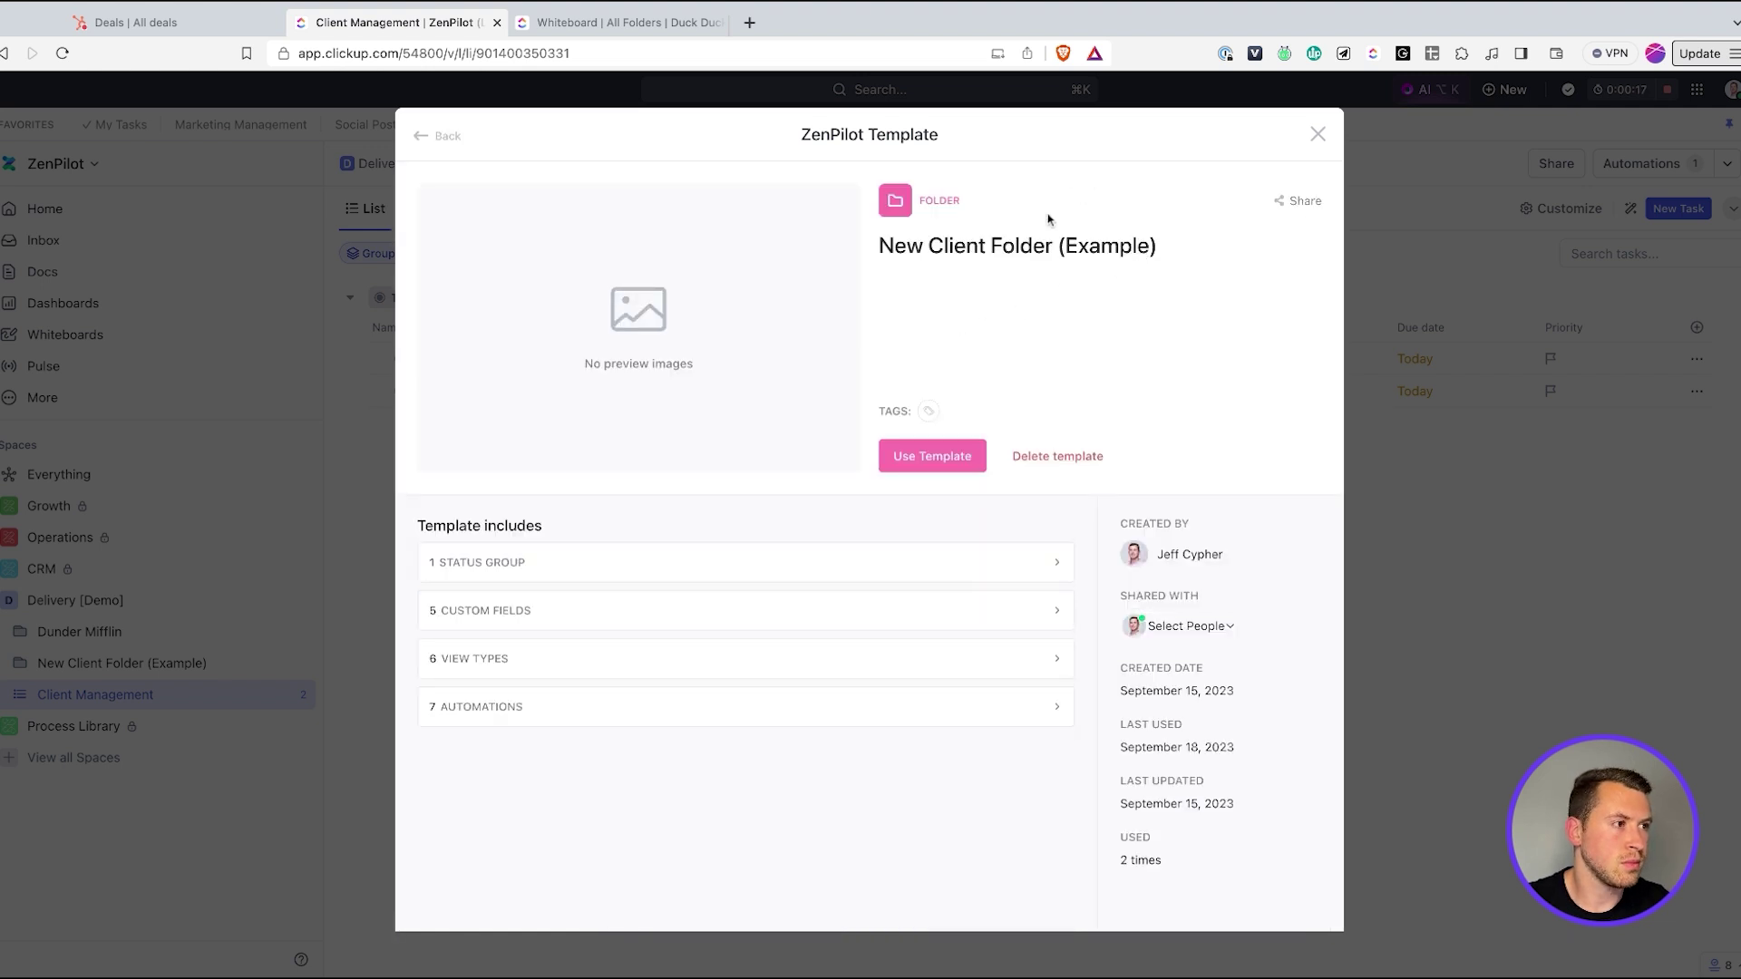
Step: Create a Schrute Farms folder from the template in Delivery [Demo], remapping dates to start today and skipping weekends
click(942, 458)
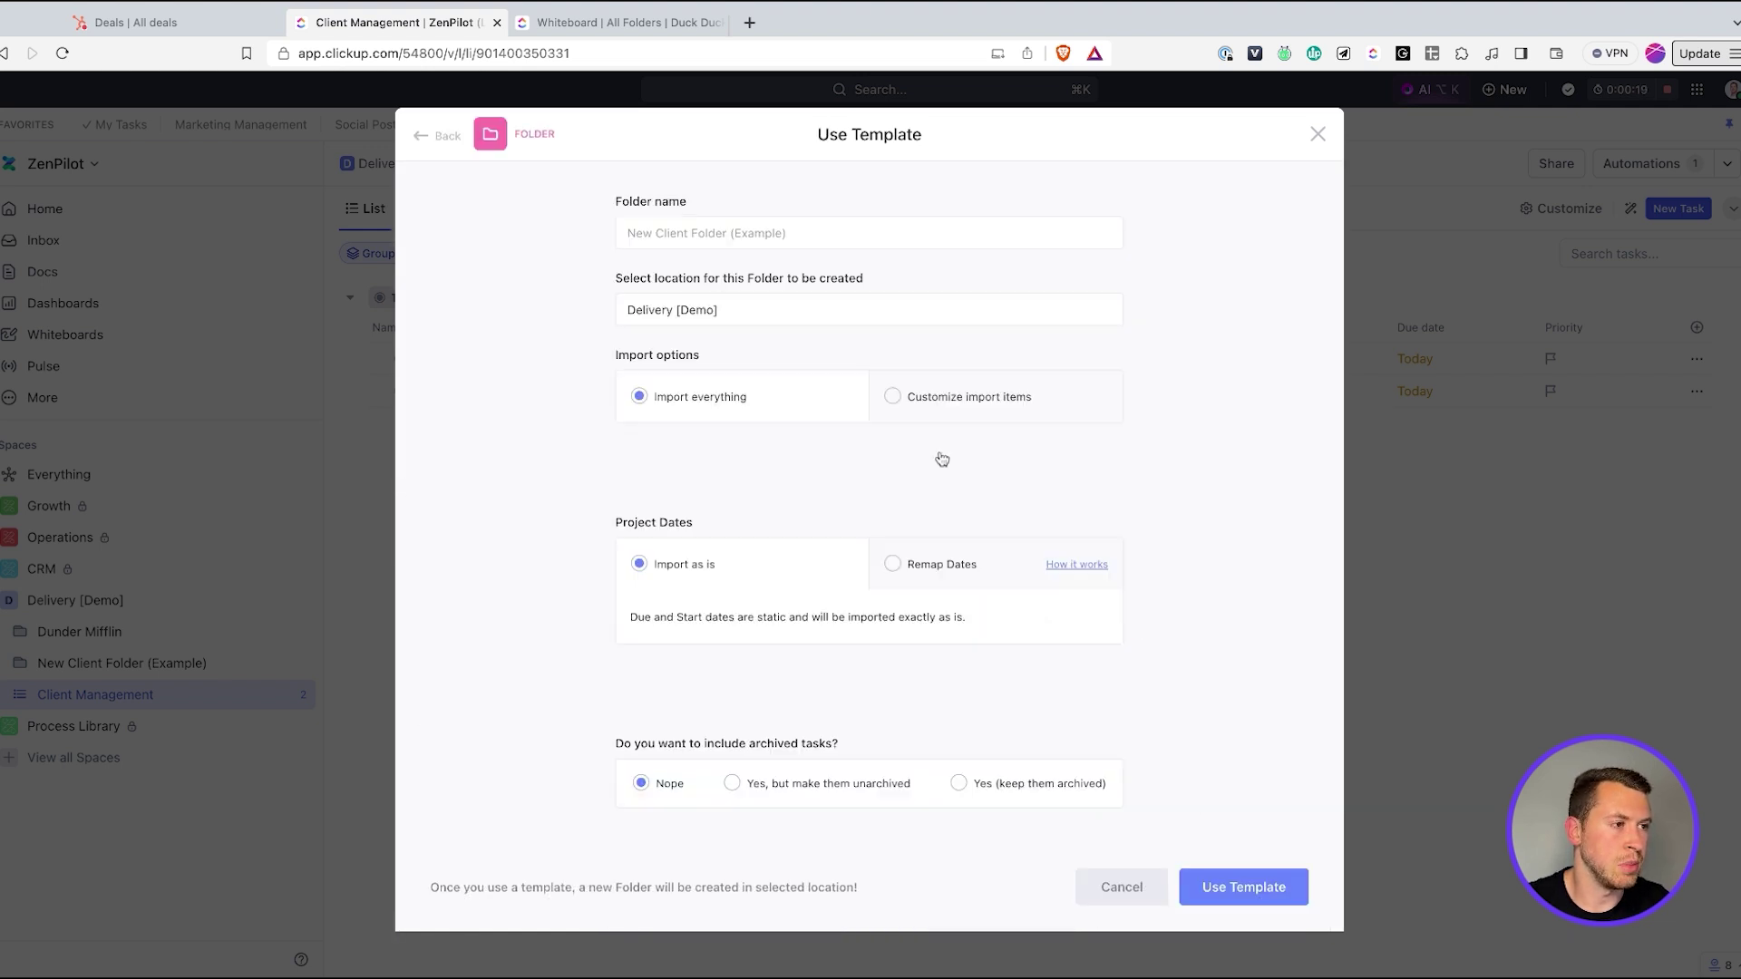
text(Schrute Farms)
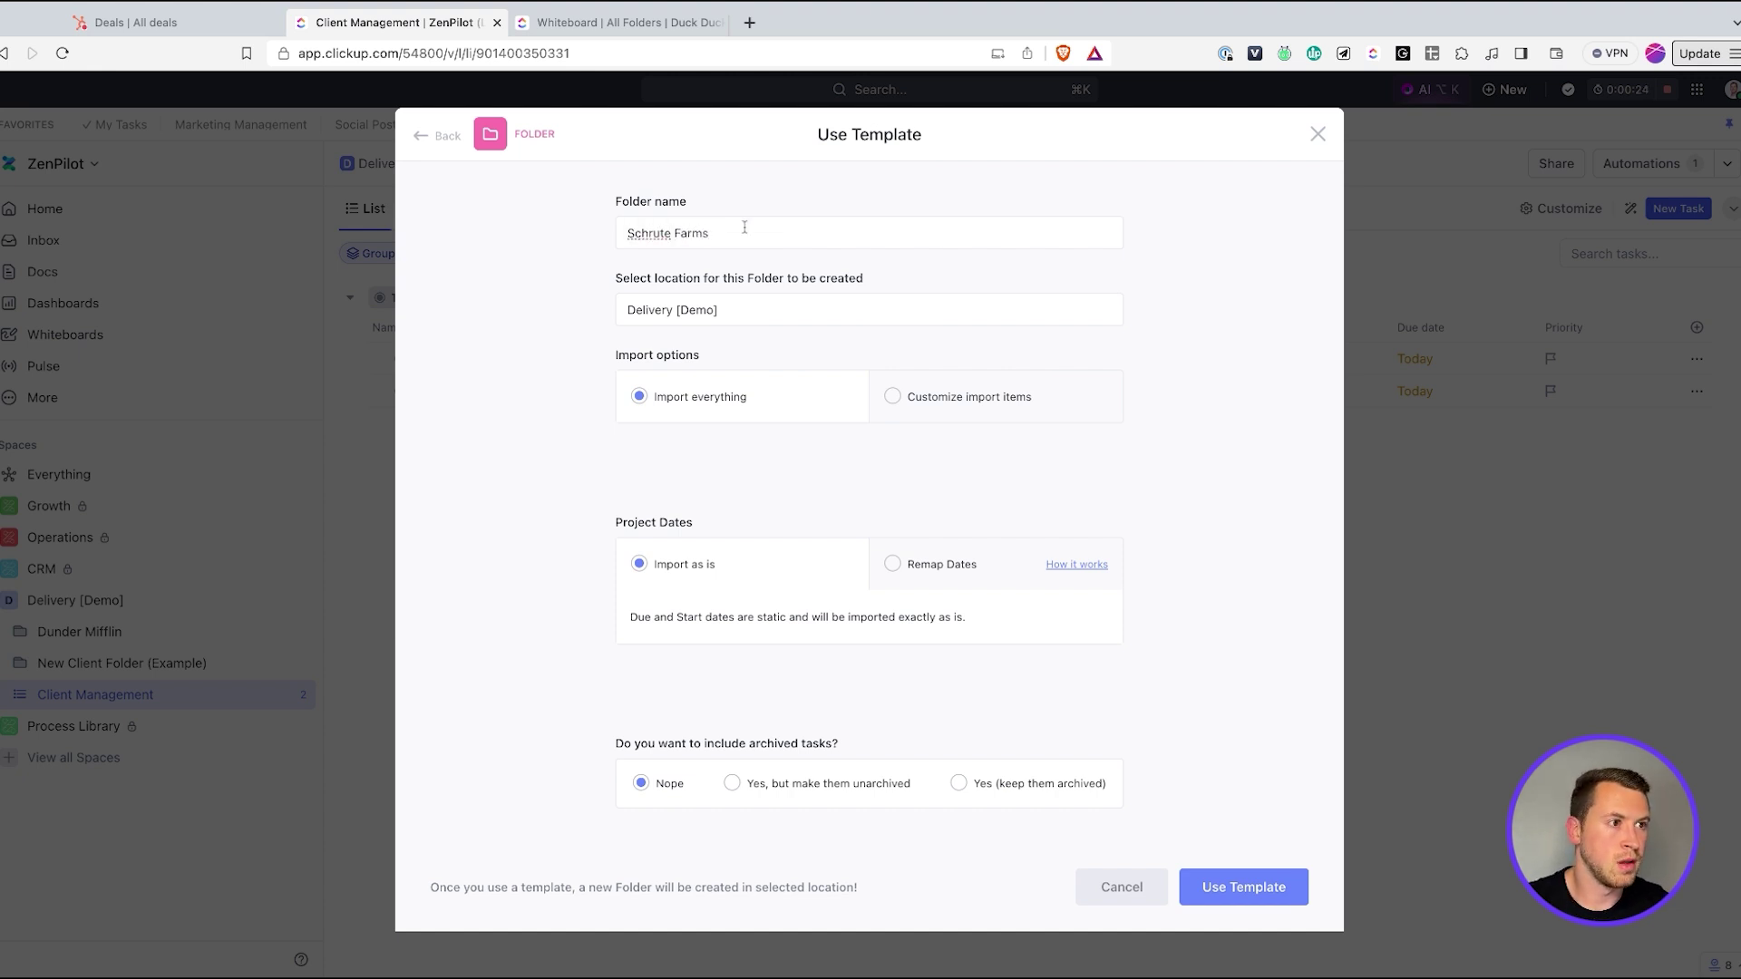
click(893, 565)
scroll(825, 481, down, 3)
click(667, 576)
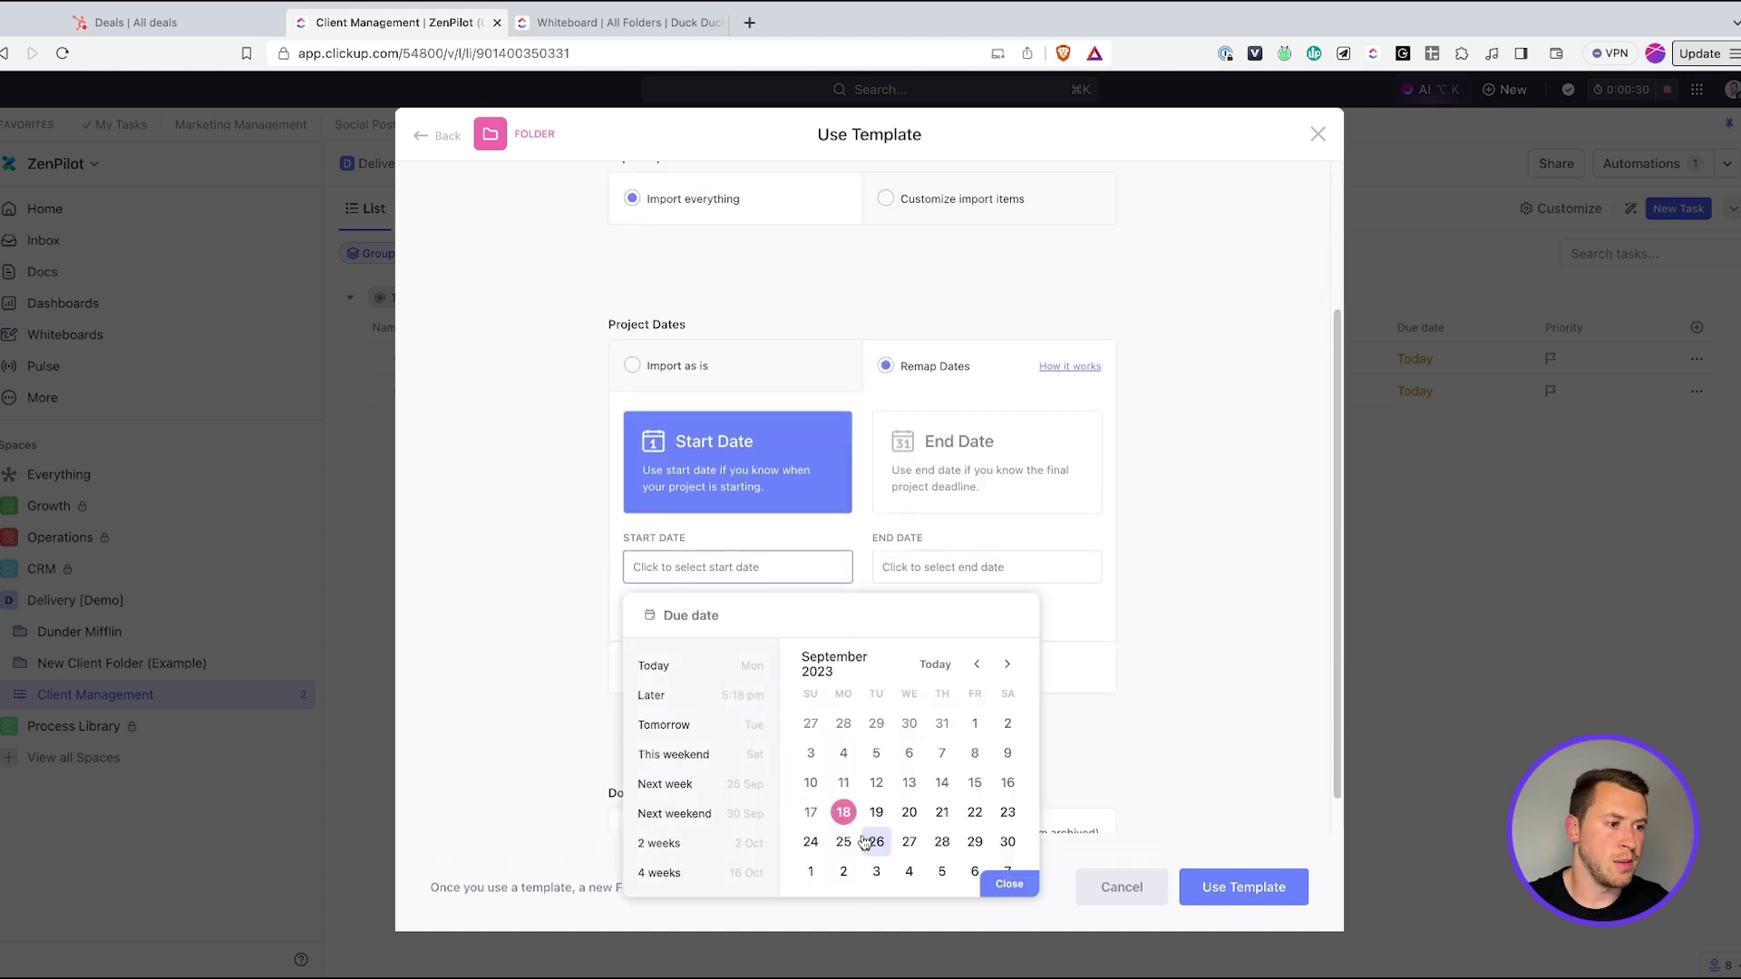
click(843, 812)
click(1194, 567)
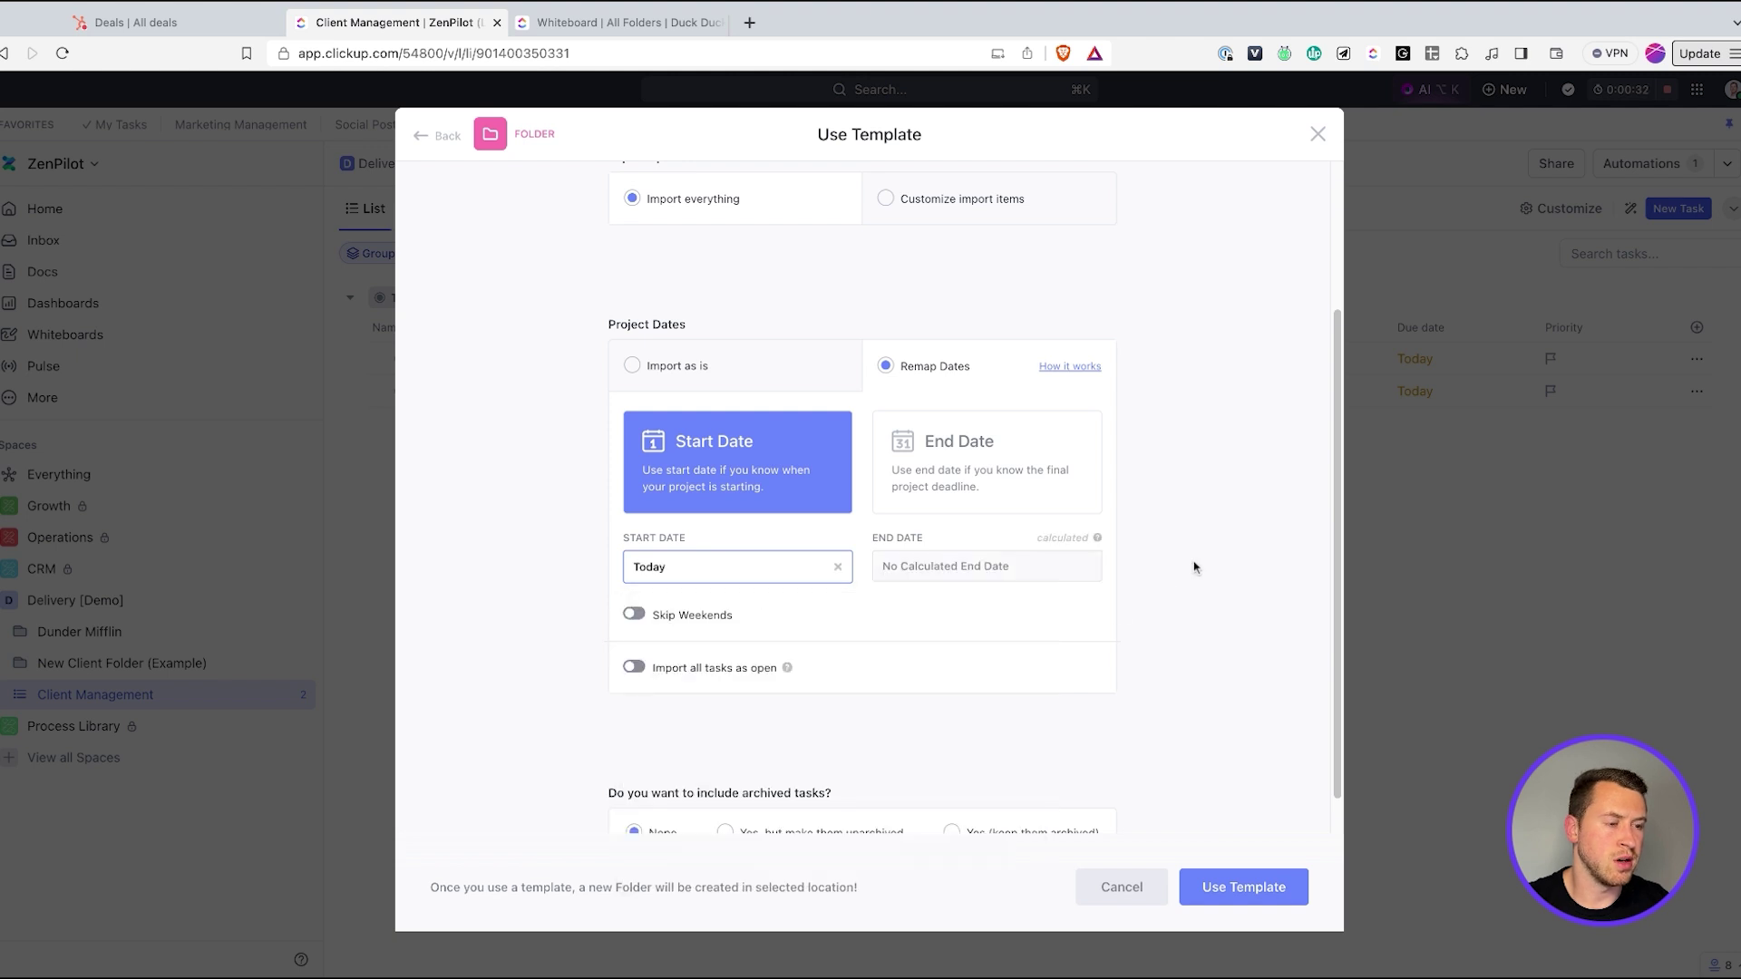
click(634, 615)
scroll(1219, 616, down, 2)
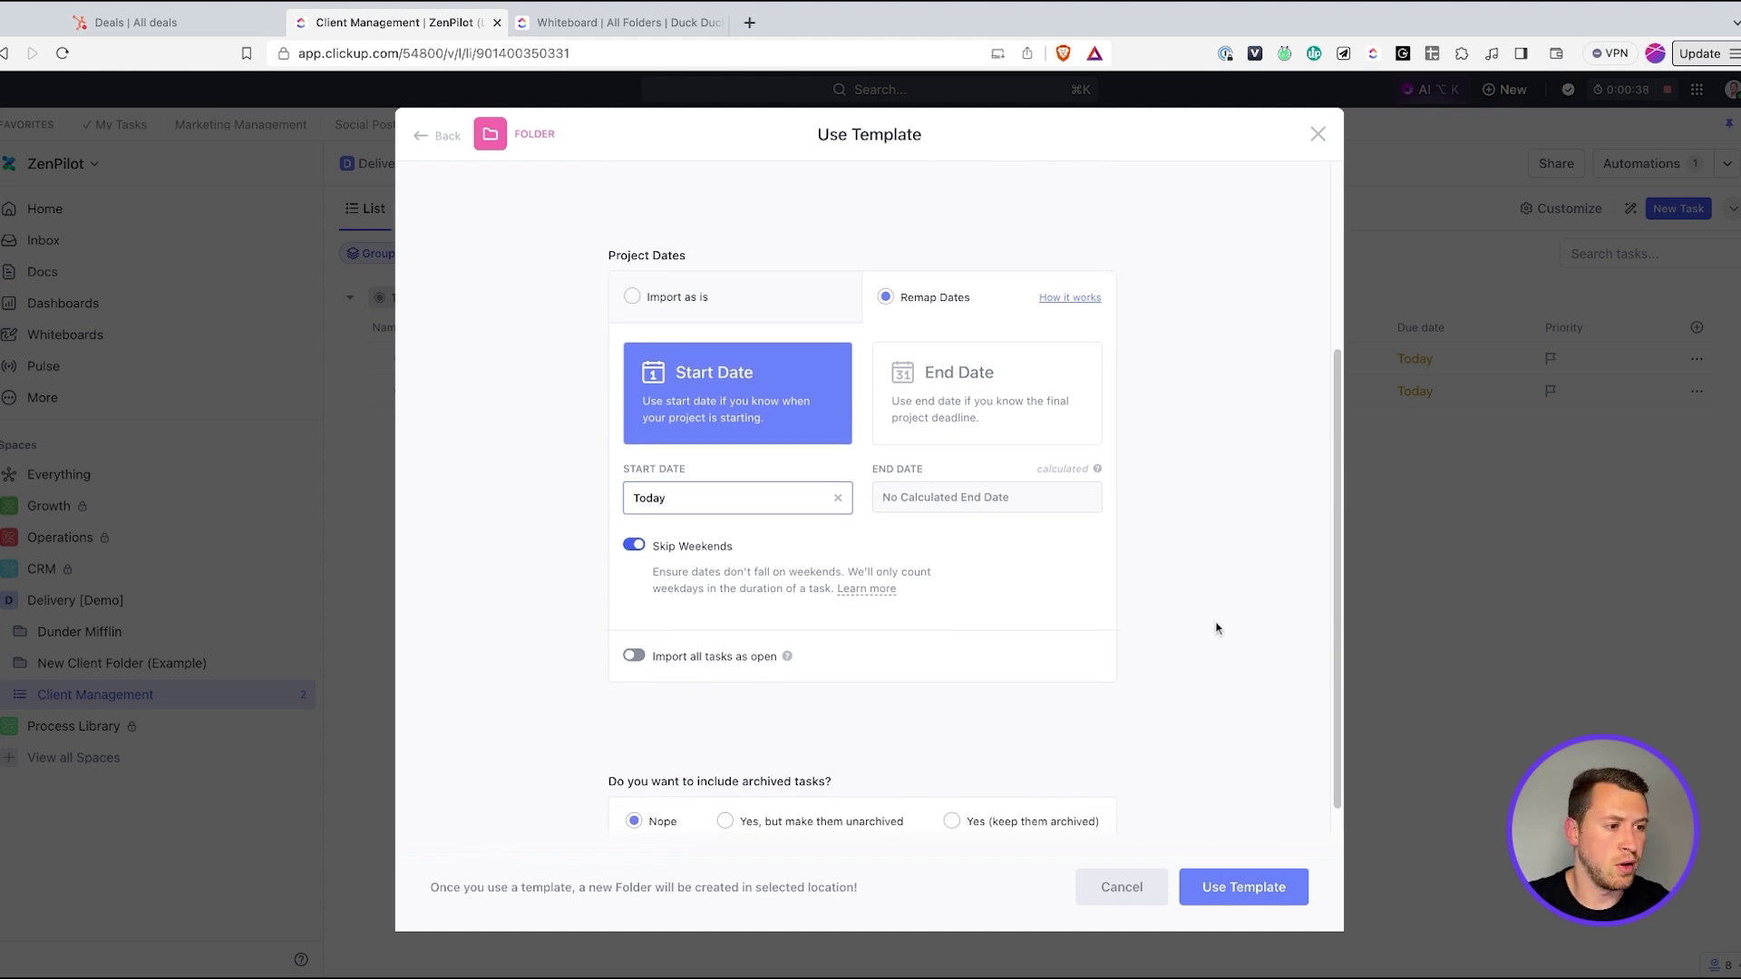
scroll(1217, 629, down, 1)
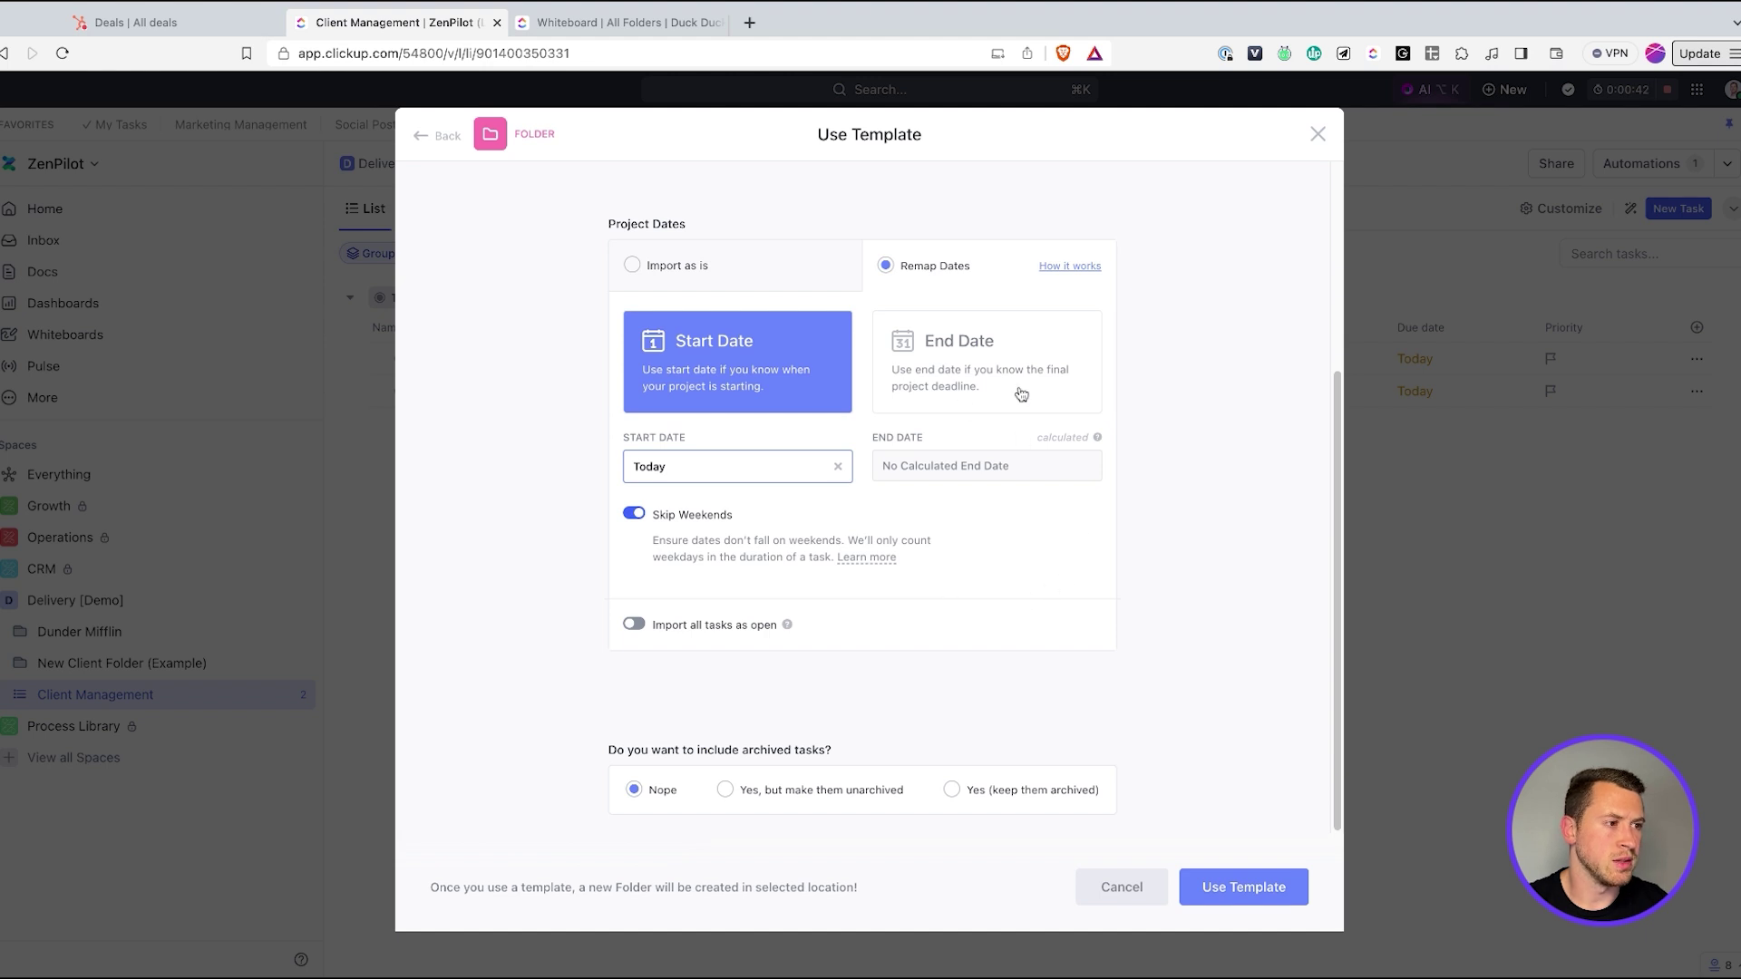
click(1263, 893)
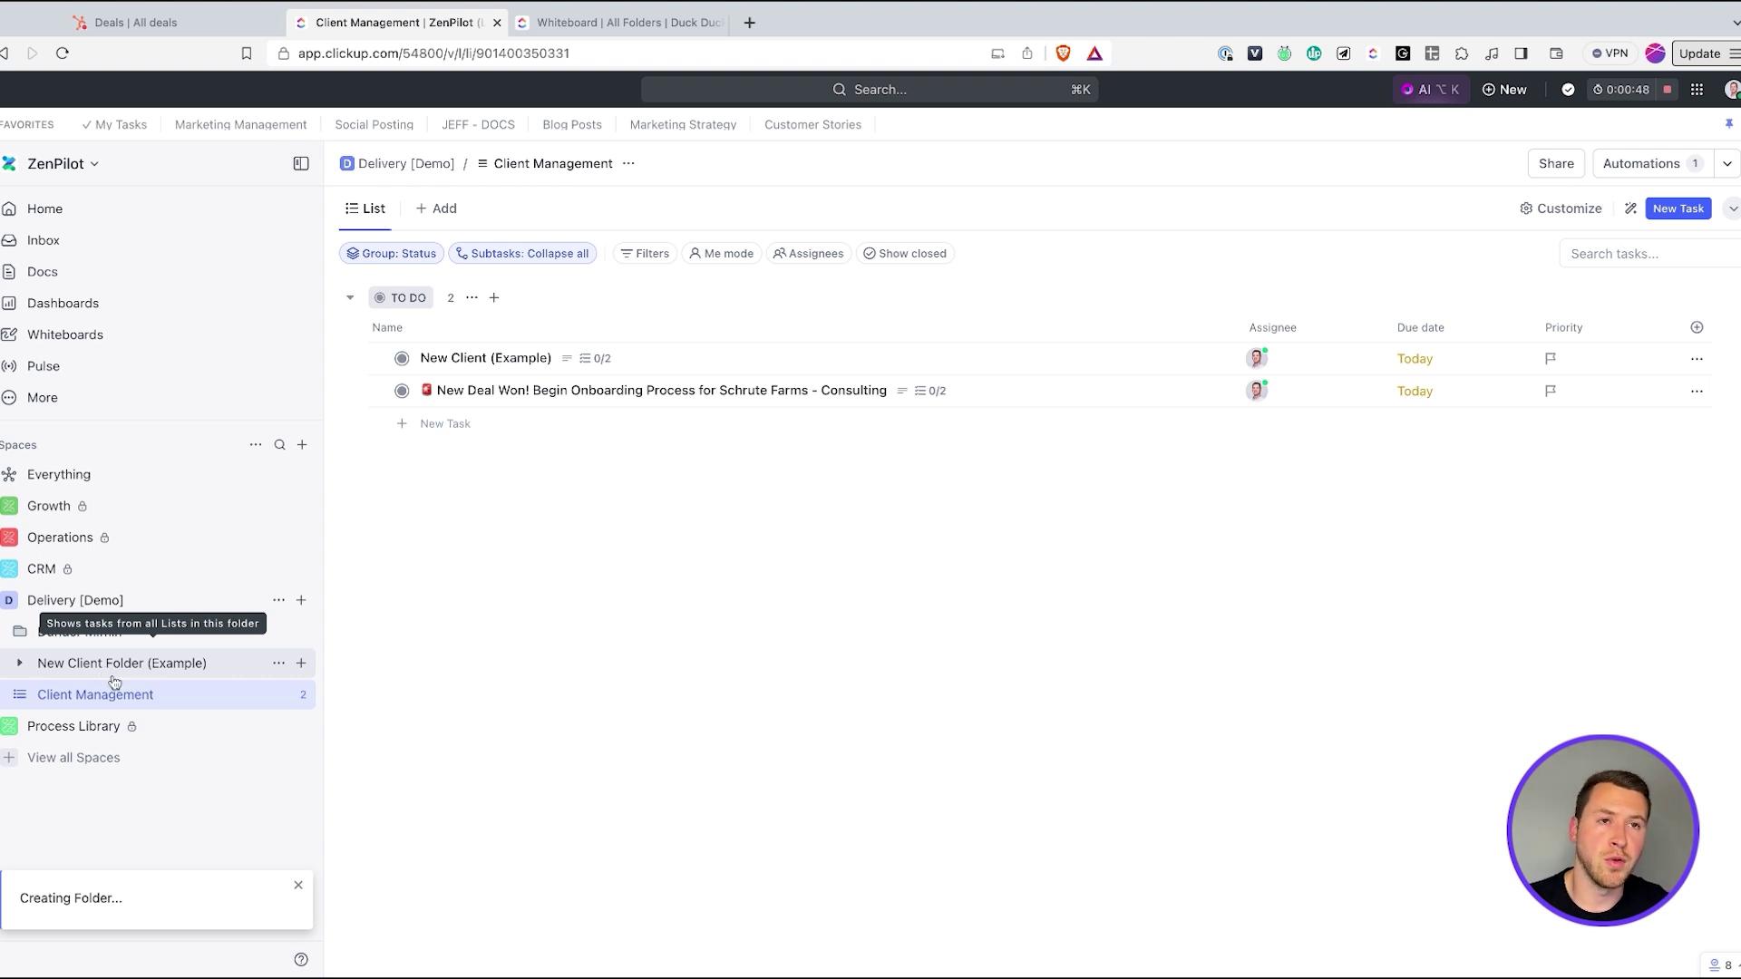
Step: Reload the workspace and review the tasks and due dates in the Schrute Farms folder's Onboarding list
click(61, 54)
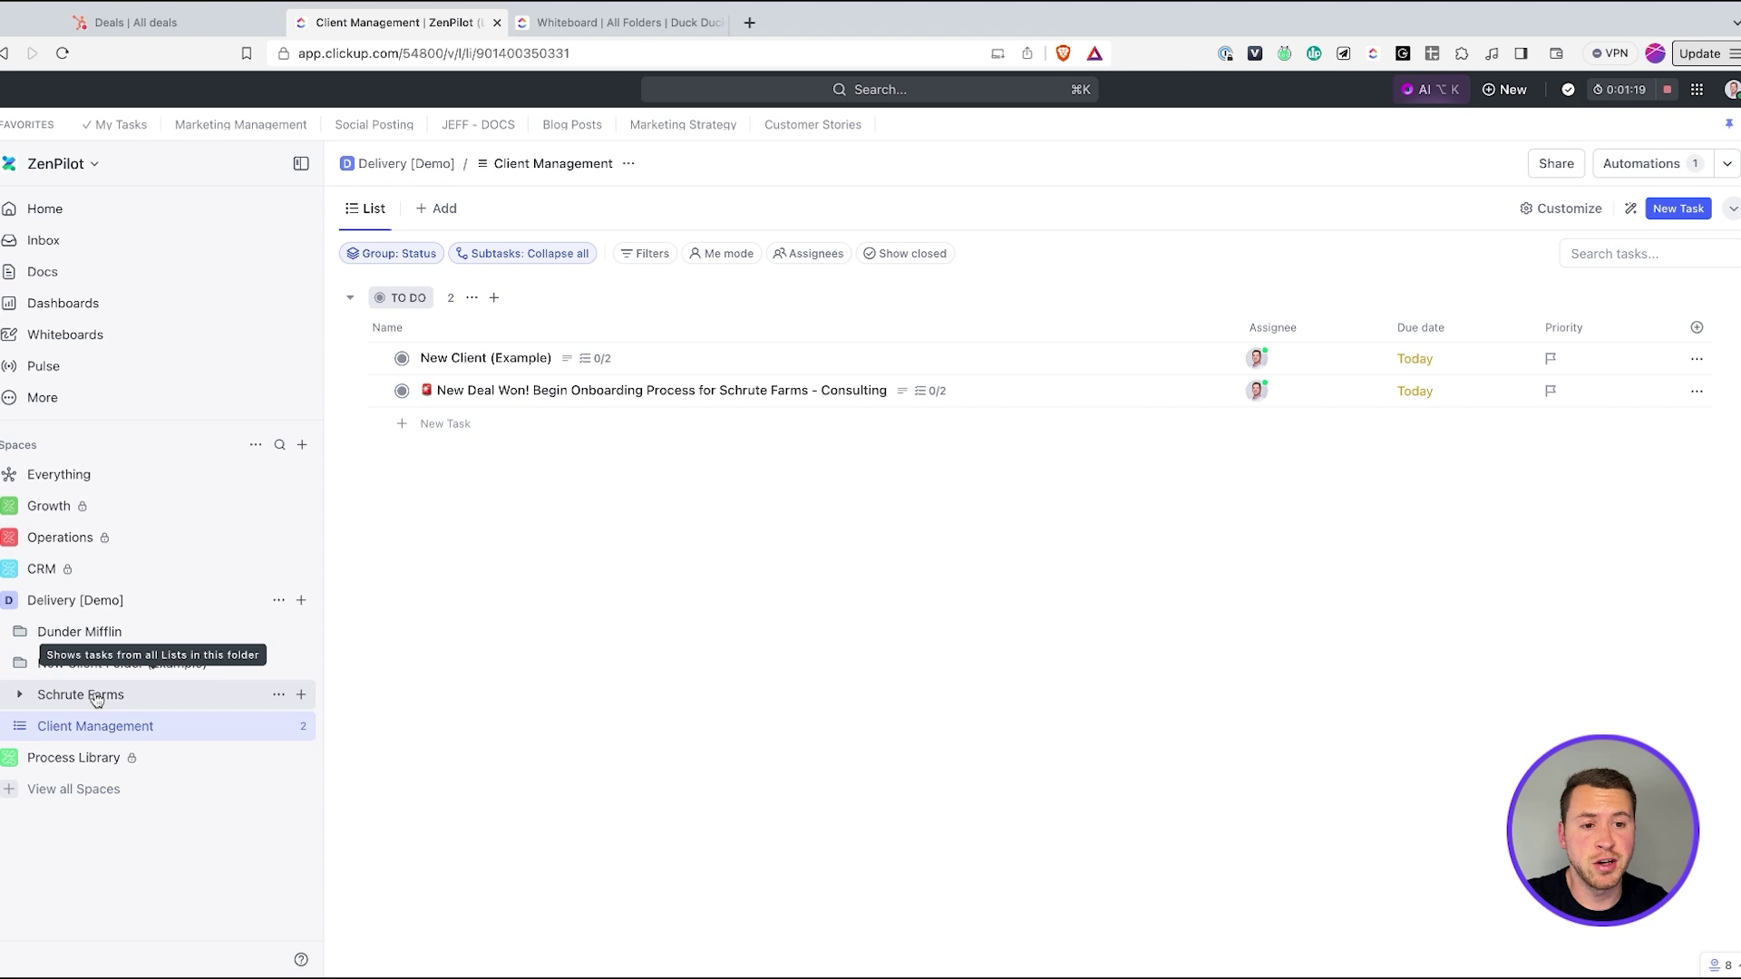
click(93, 697)
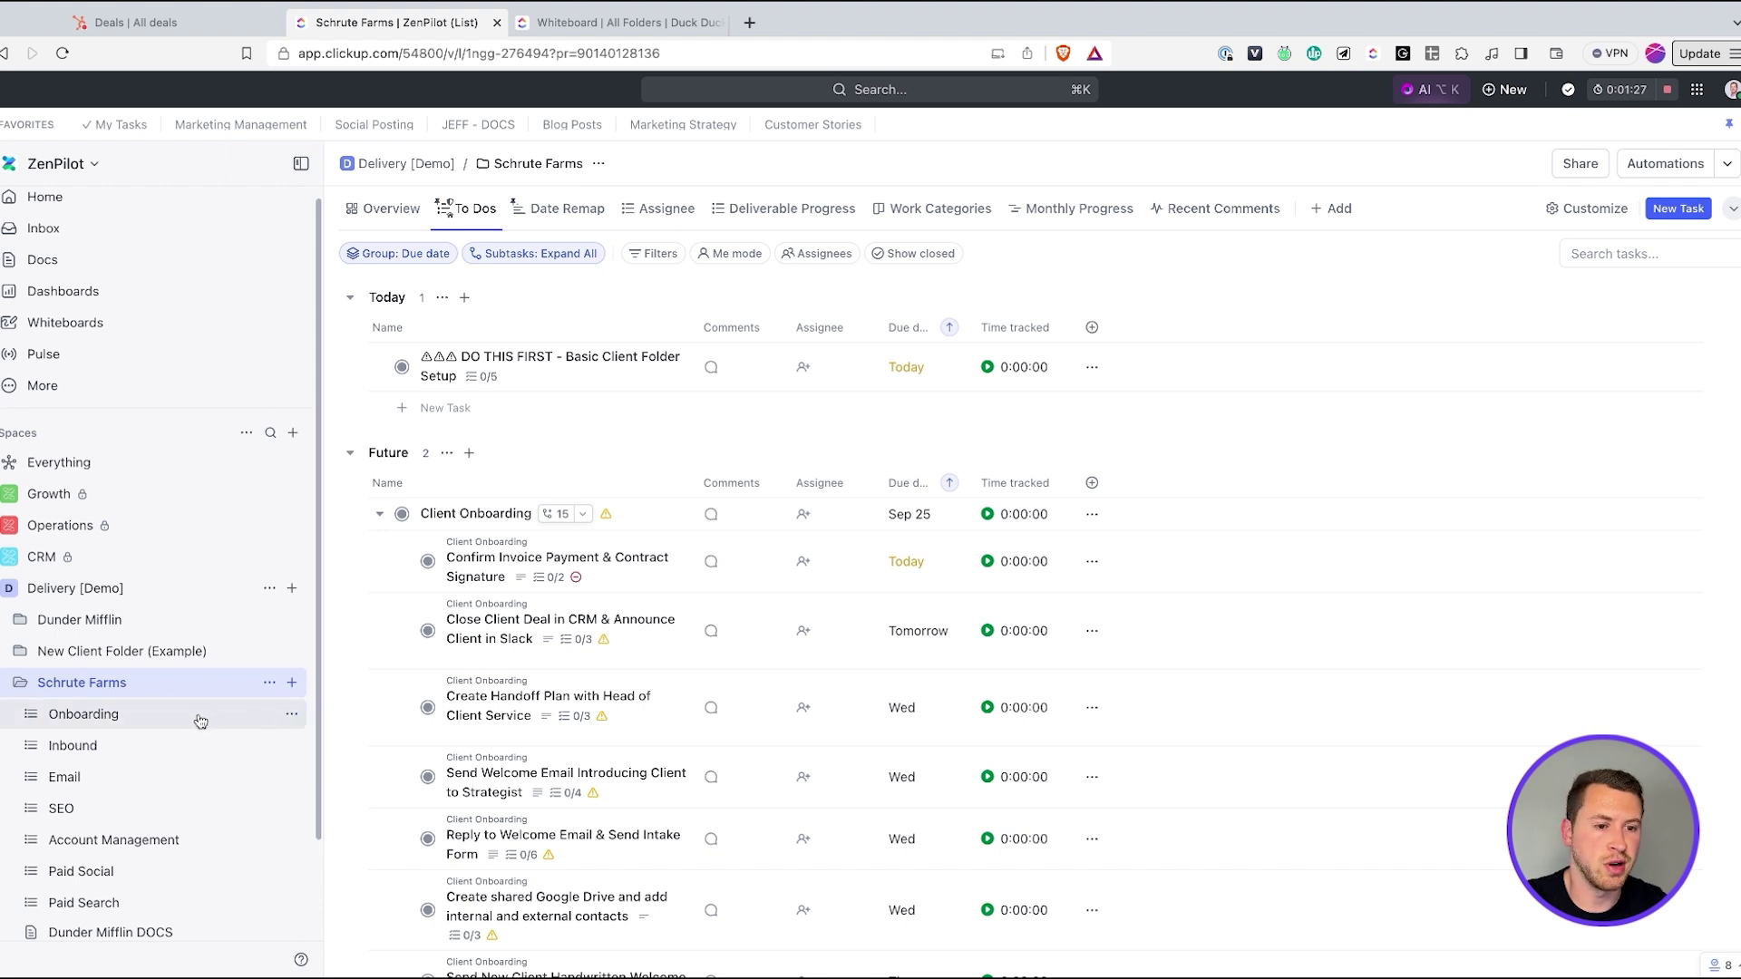
click(158, 712)
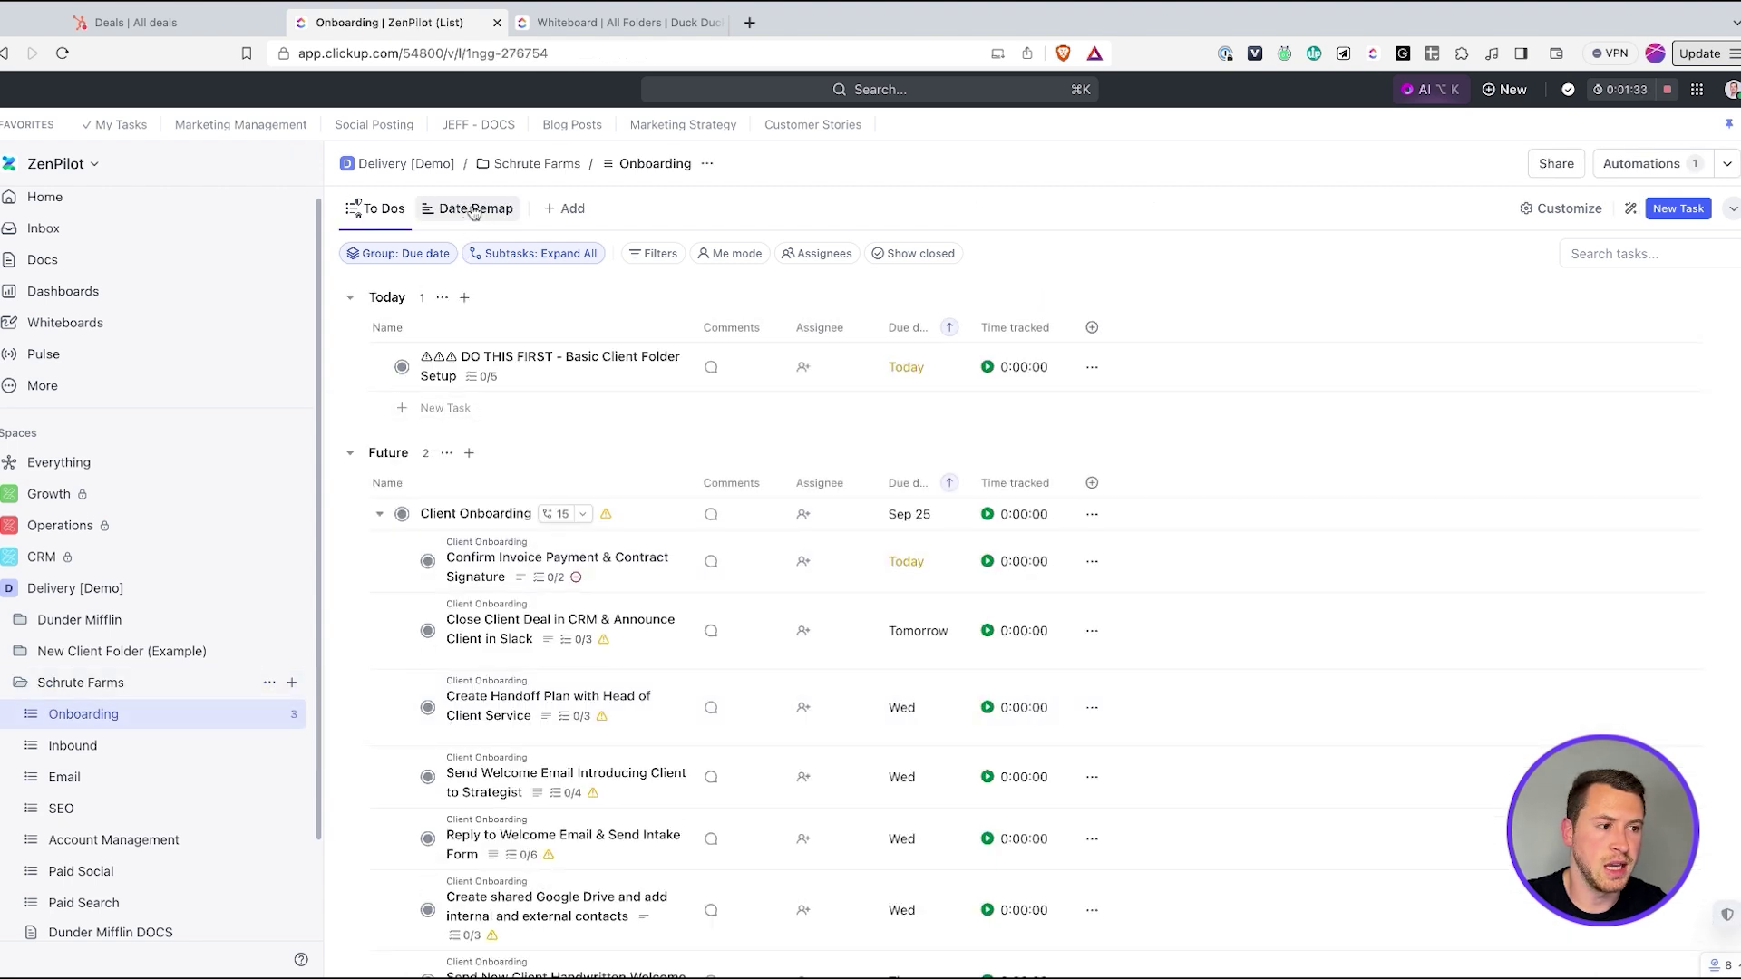
scroll(943, 567, down, 3)
scroll(967, 580, down, 5)
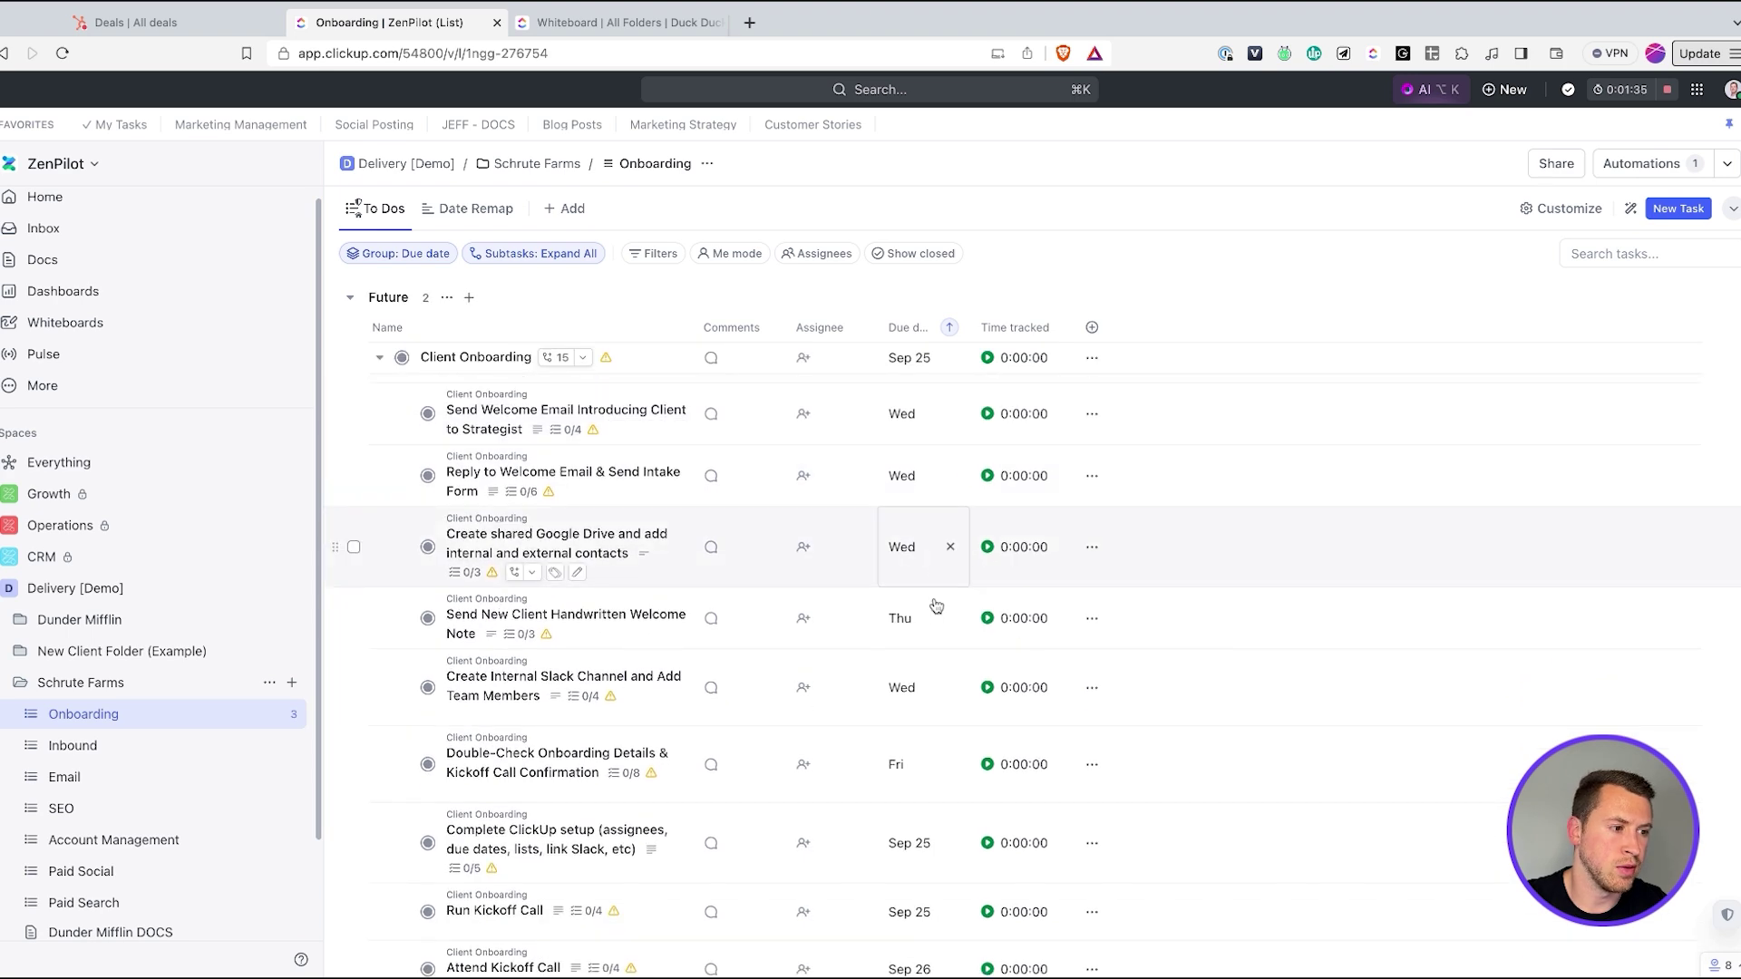
scroll(1044, 682, up, 8)
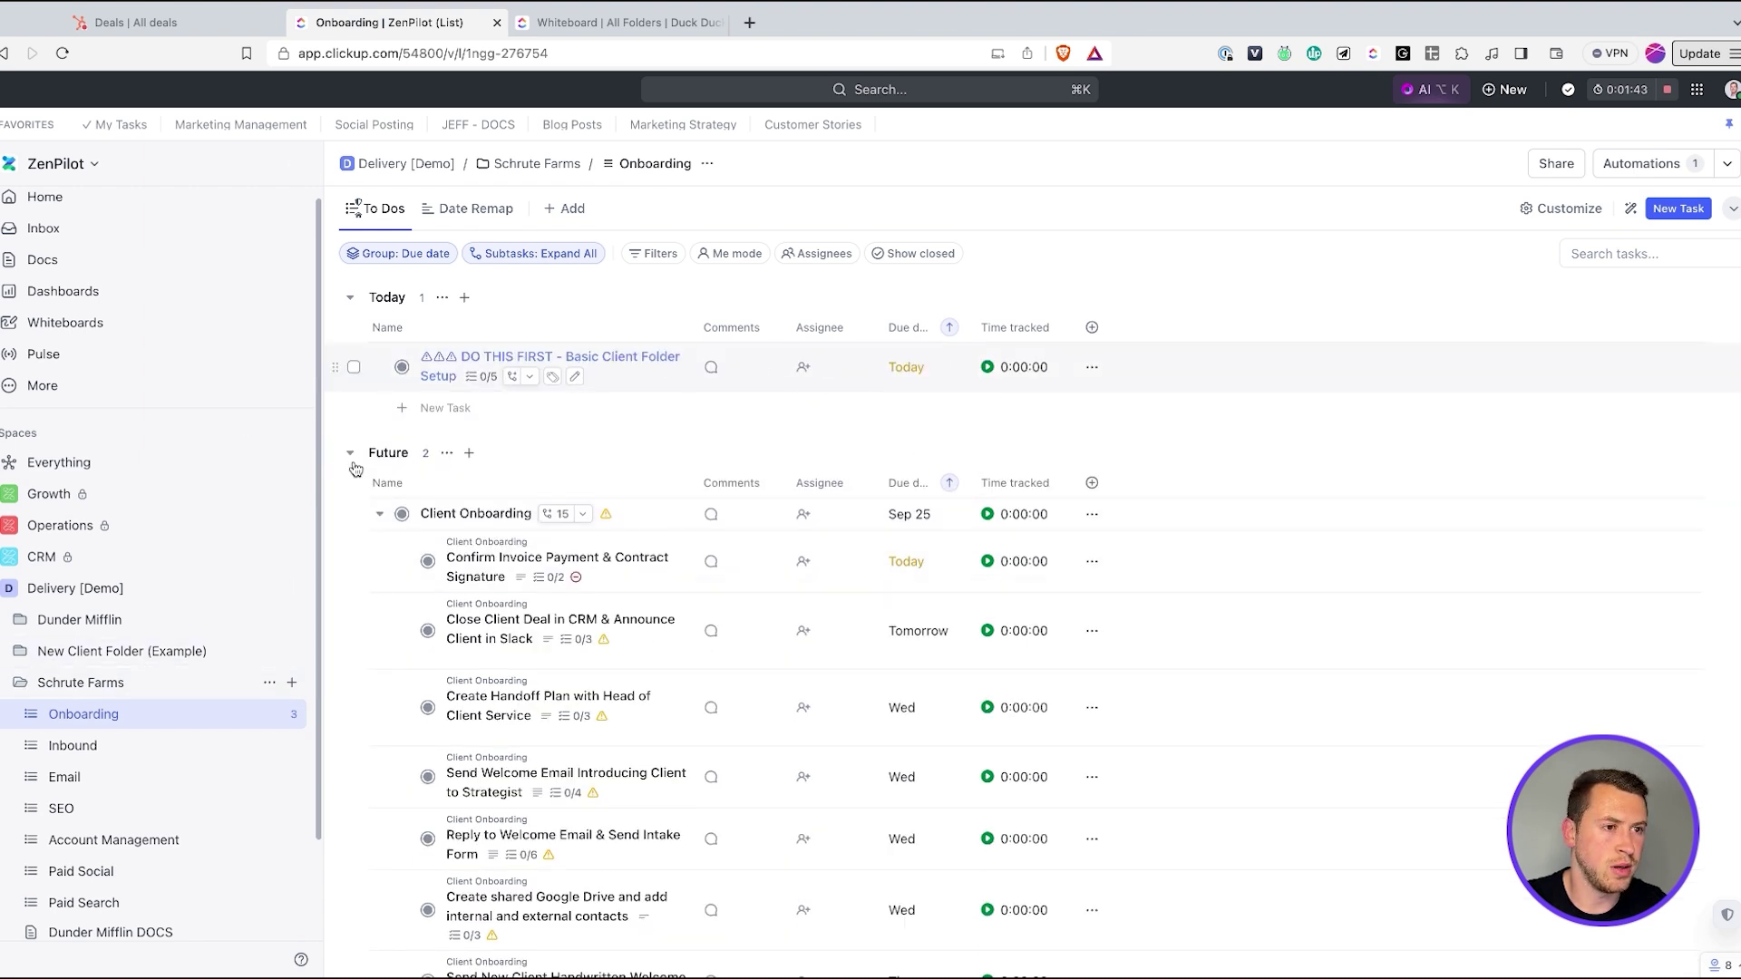
Step: In the Schrute Farms folder's Assignee view, select all Strategist tasks and assign them to Me
click(143, 685)
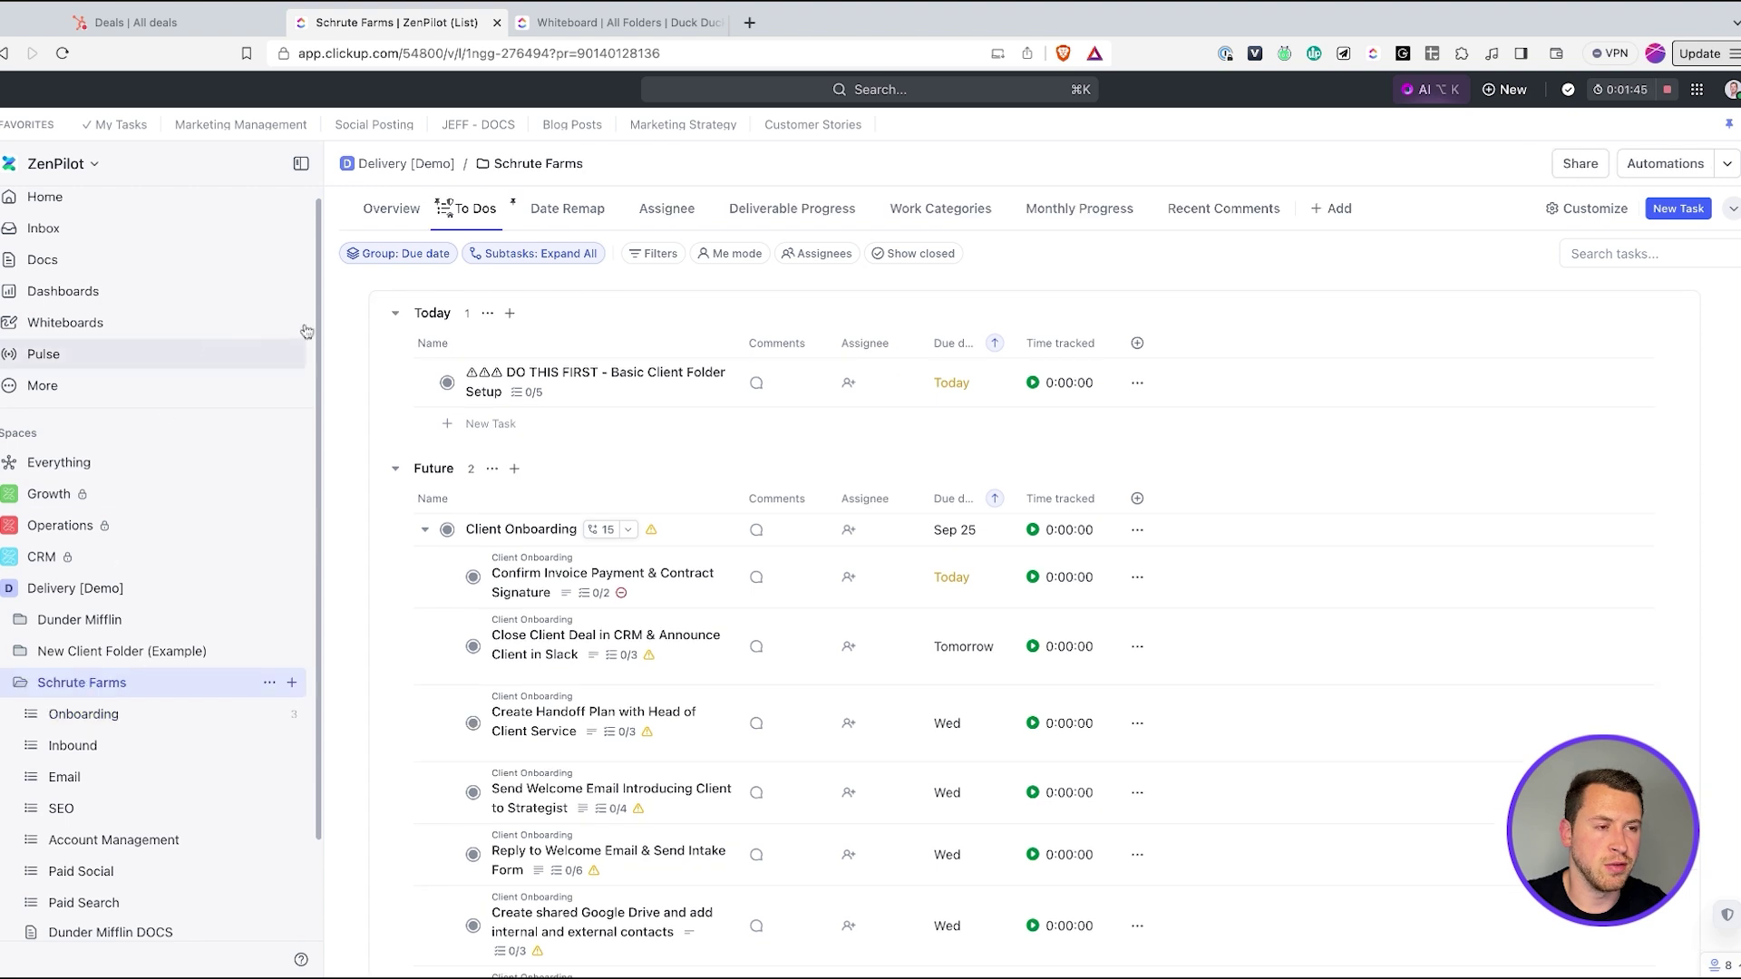
click(668, 211)
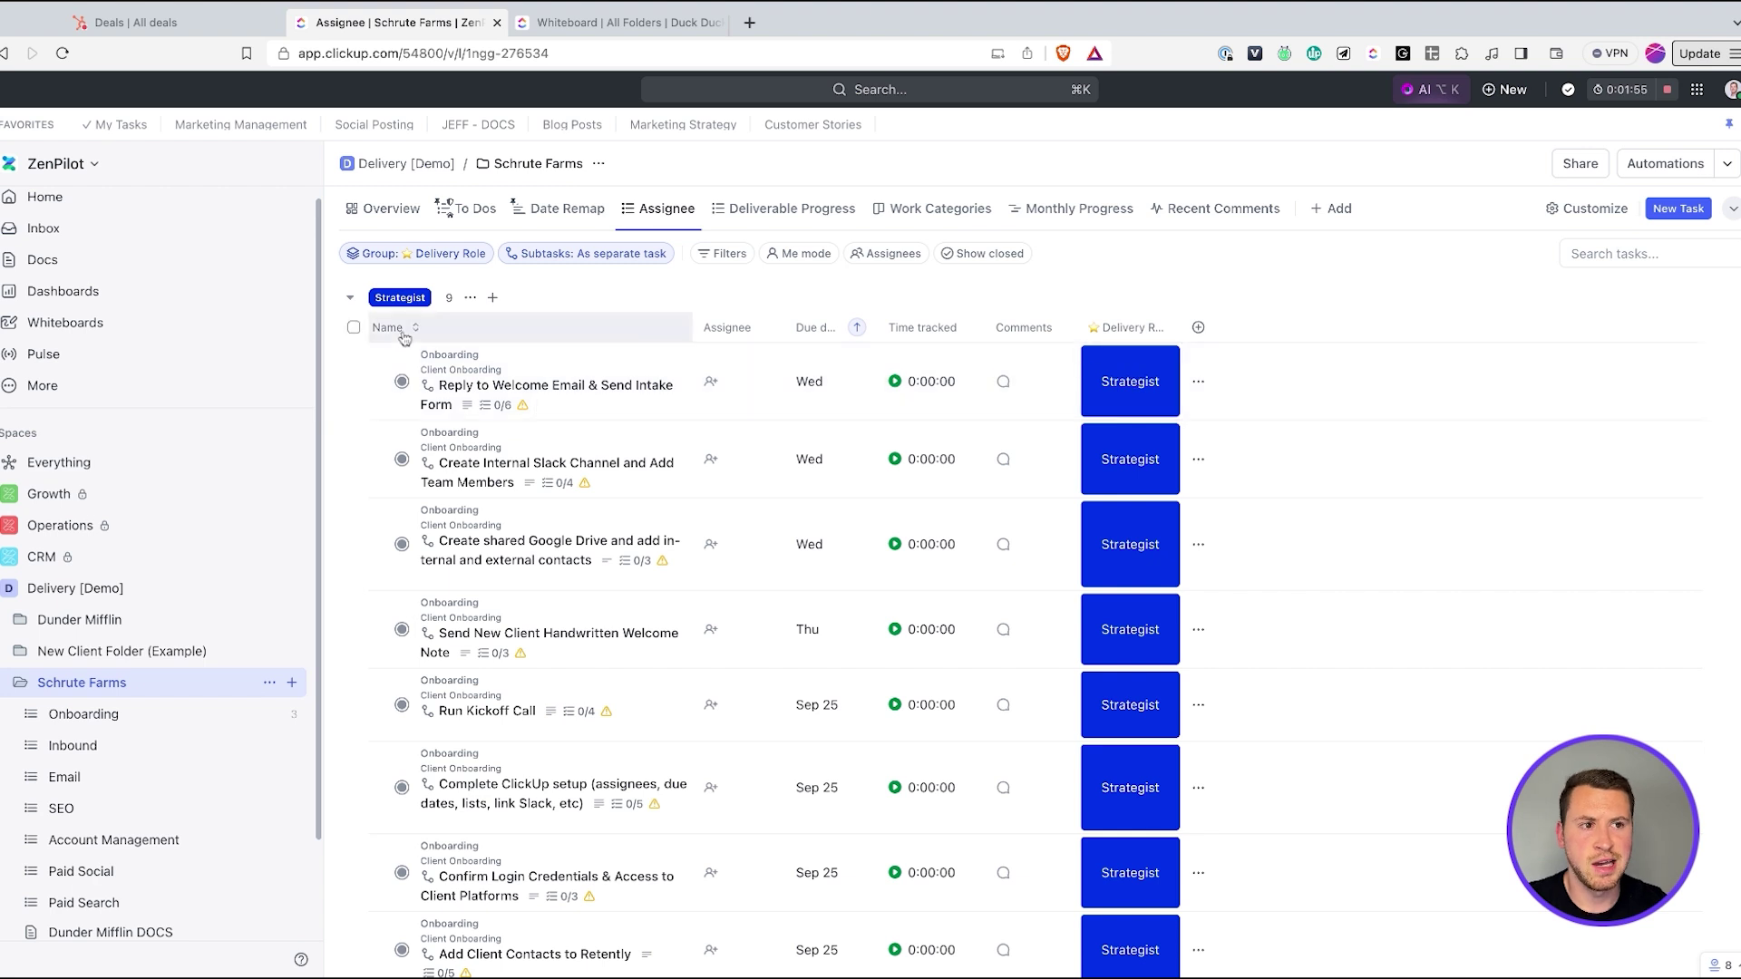
click(354, 329)
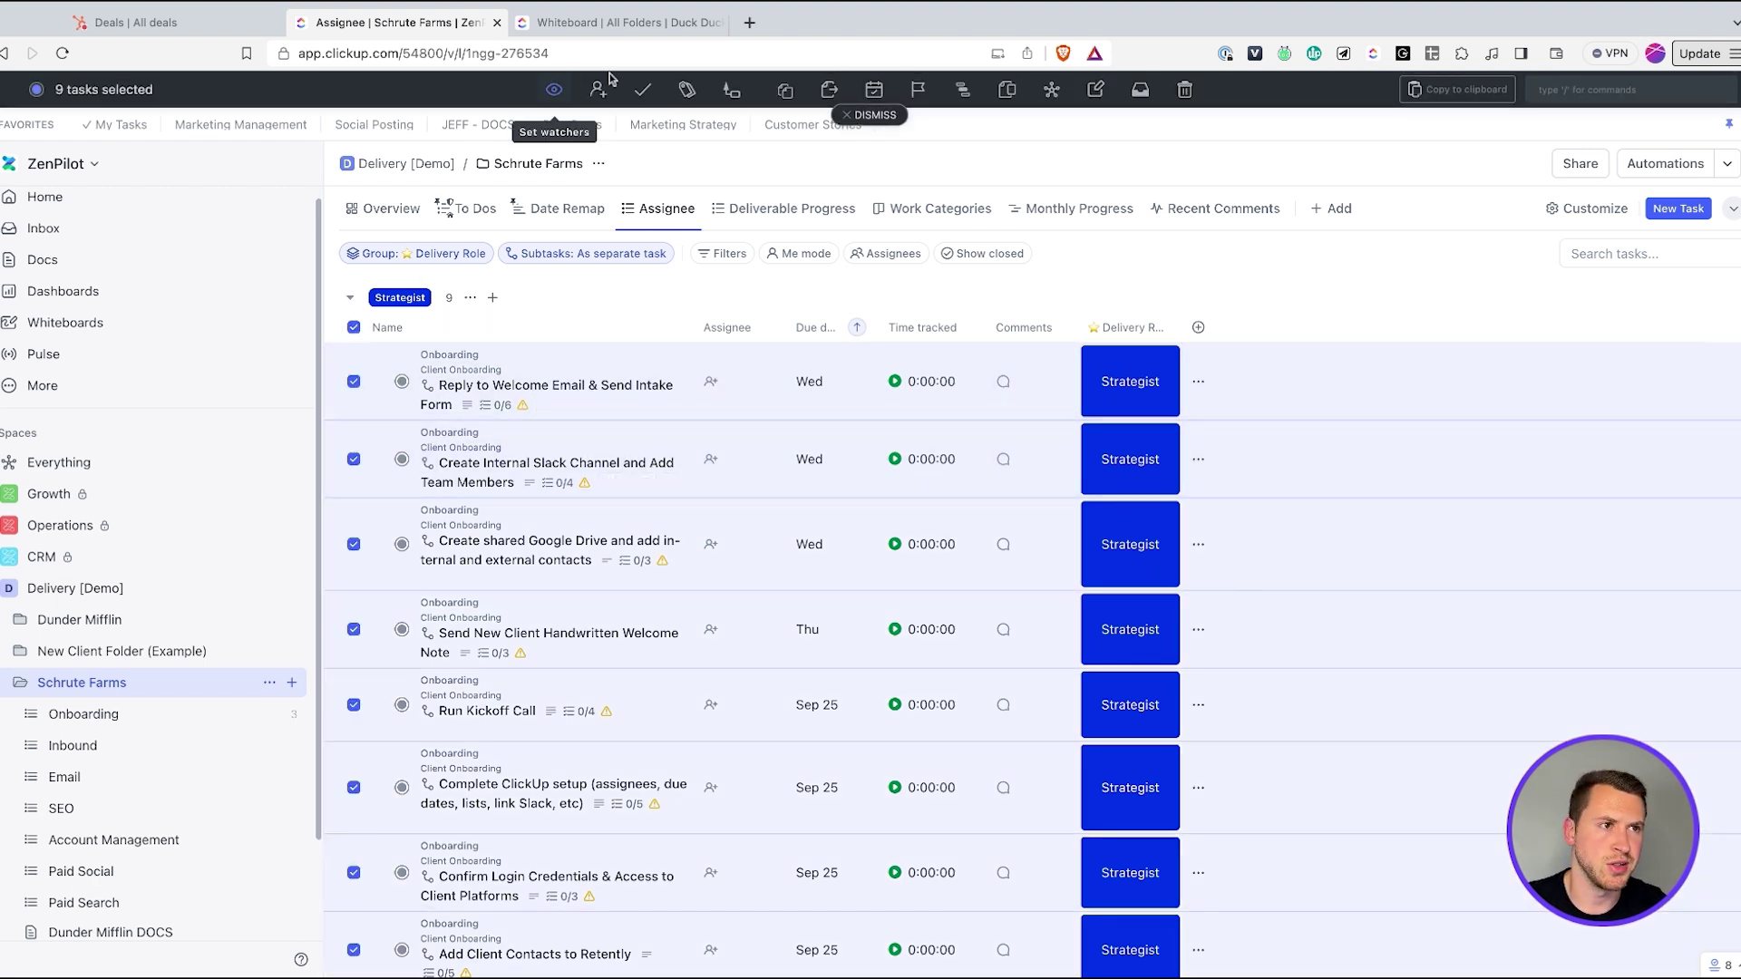
click(598, 89)
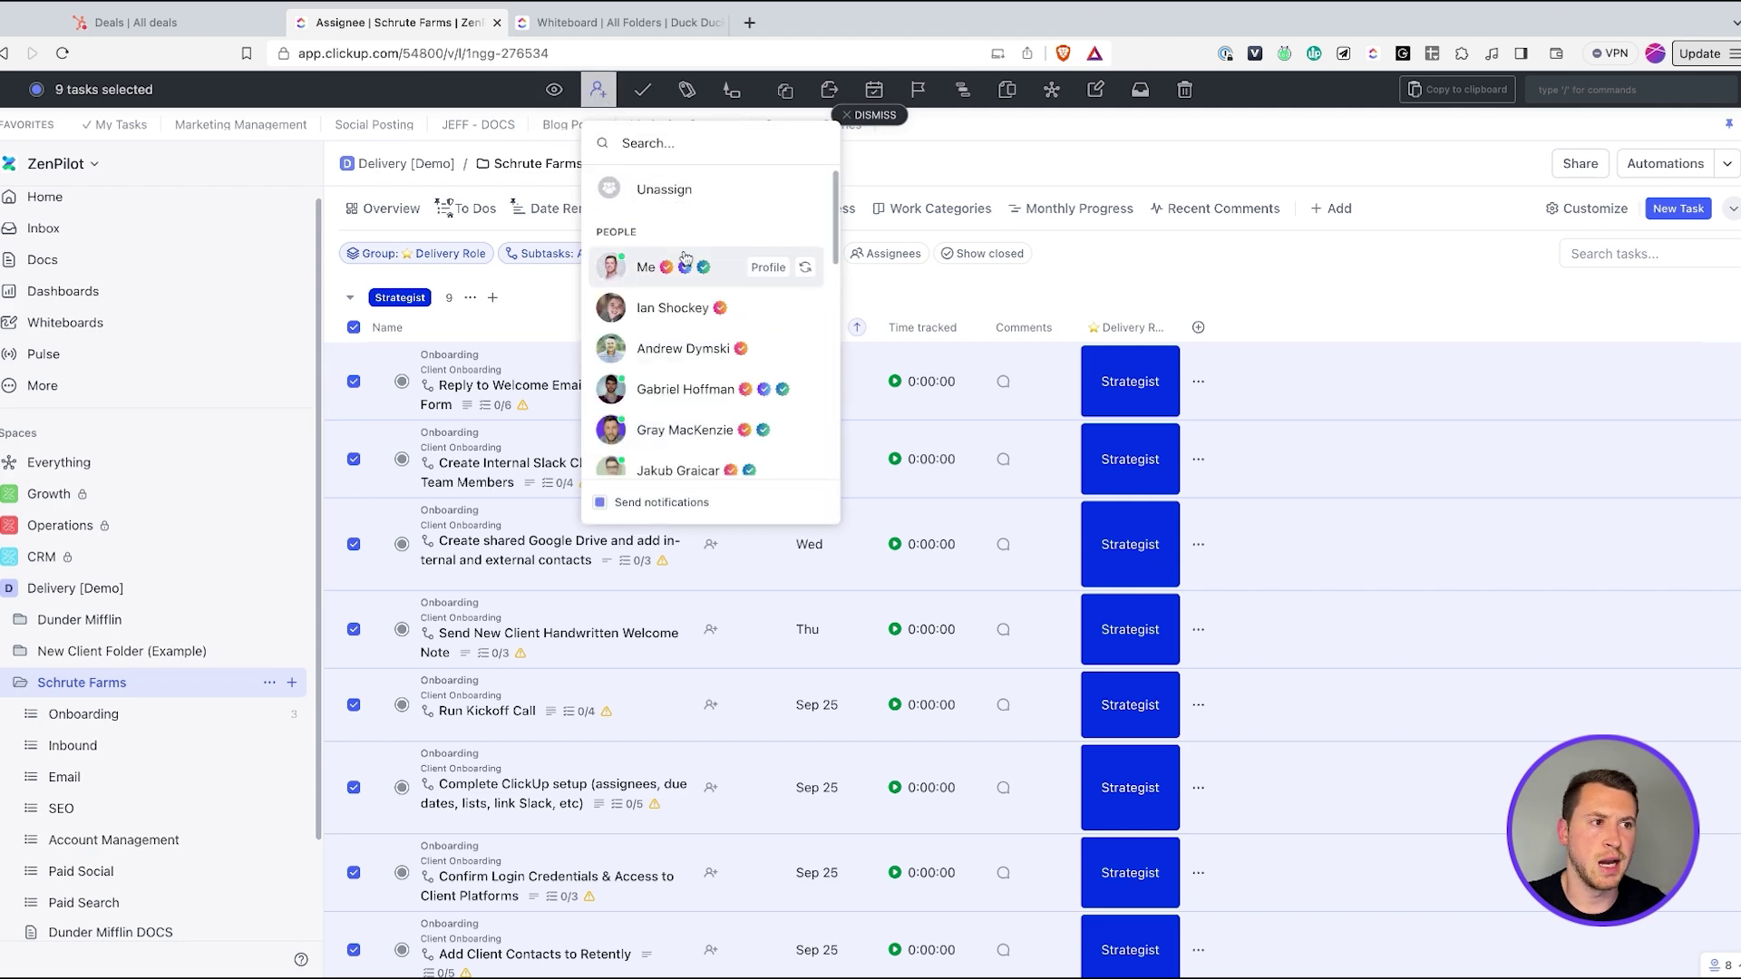
click(887, 116)
click(887, 116)
Step: Look through the Account Manager, Admin, Sales and Senior Strategist task groups in the Assignee view
scroll(657, 290, down, 5)
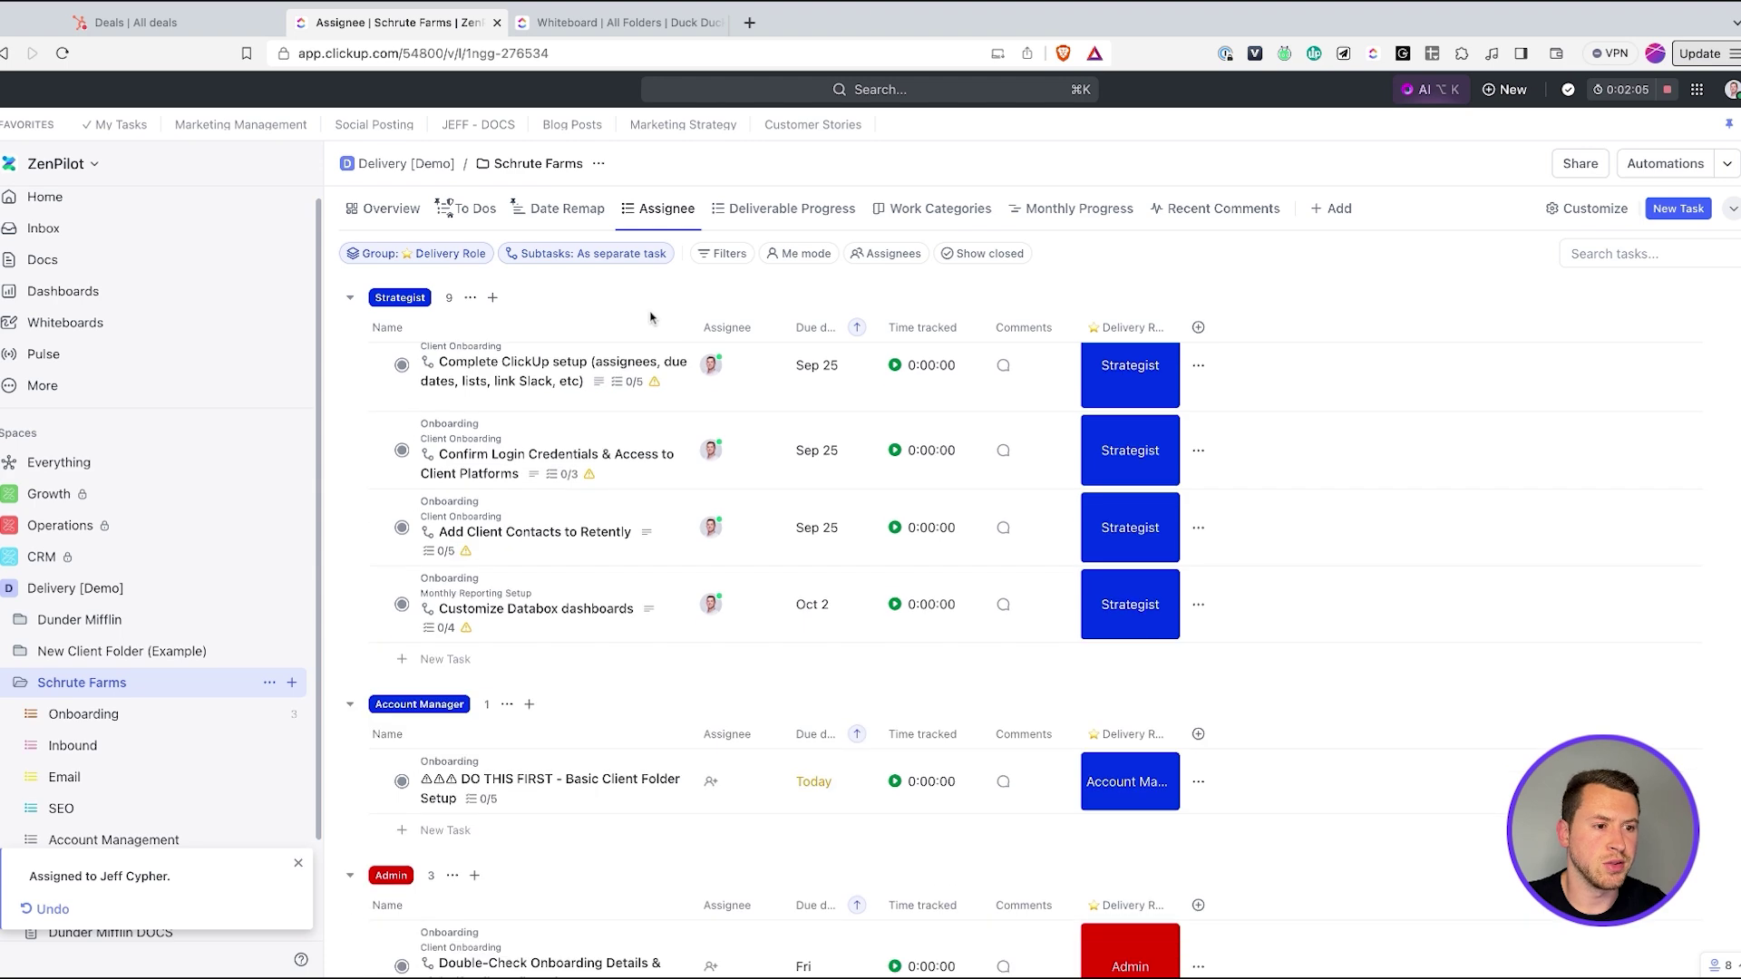
scroll(651, 318, down, 5)
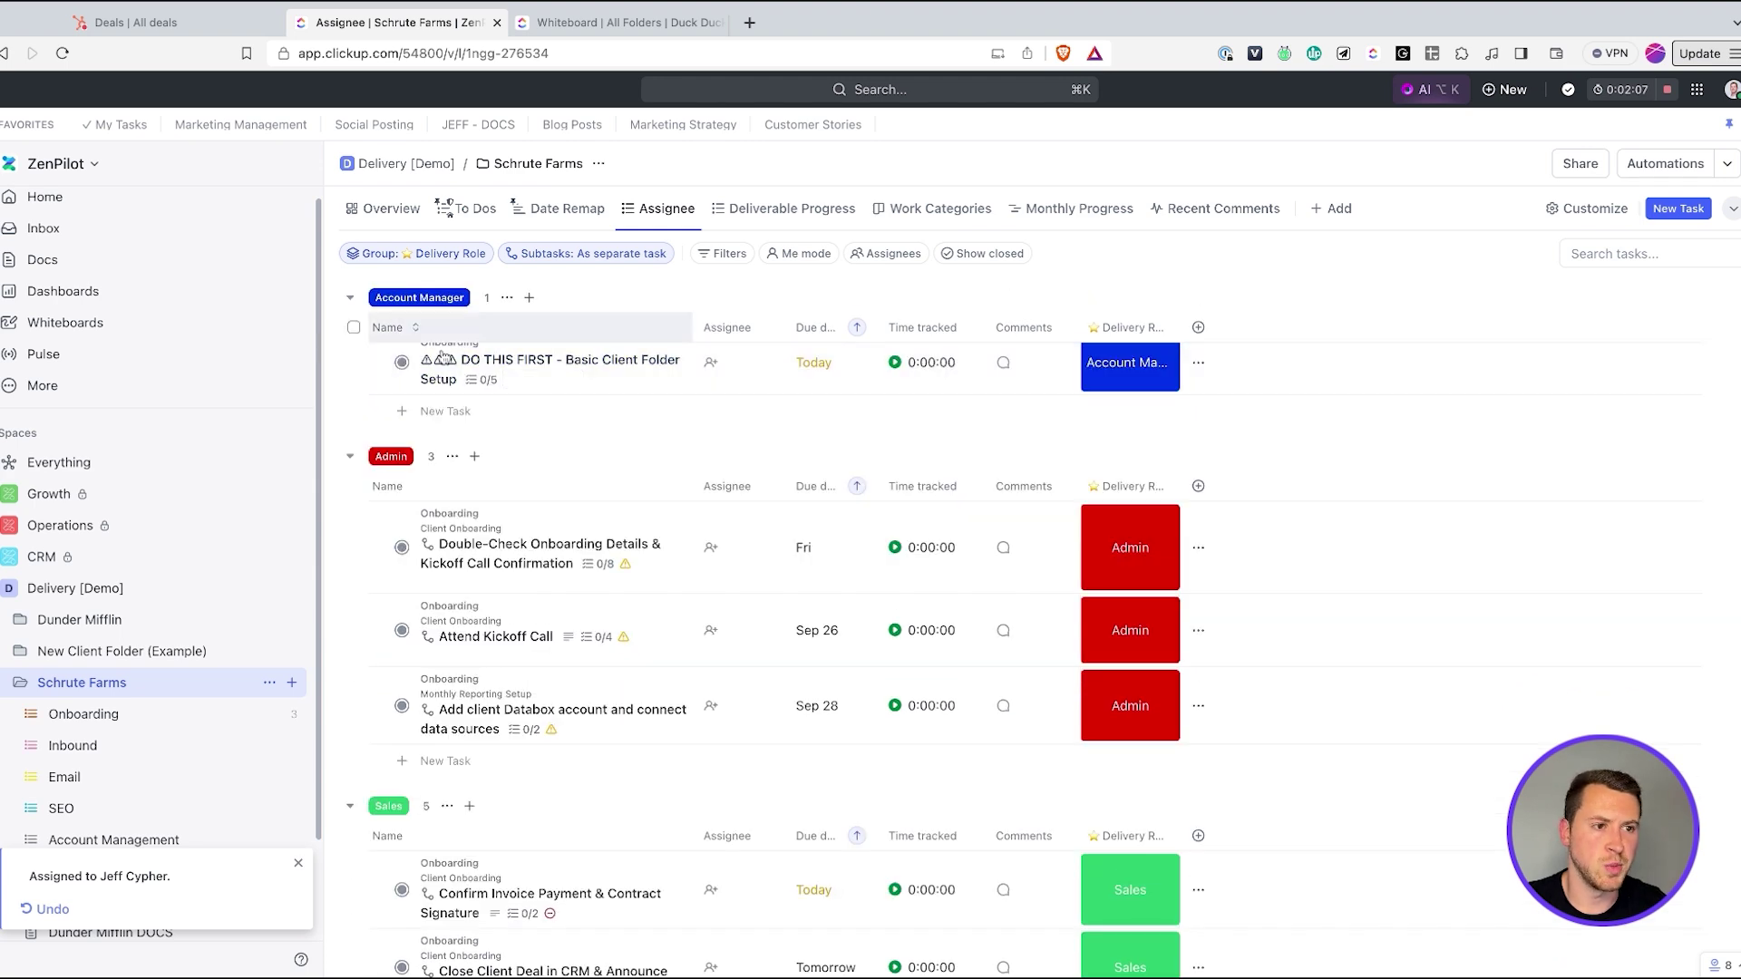
scroll(453, 381, down, 6)
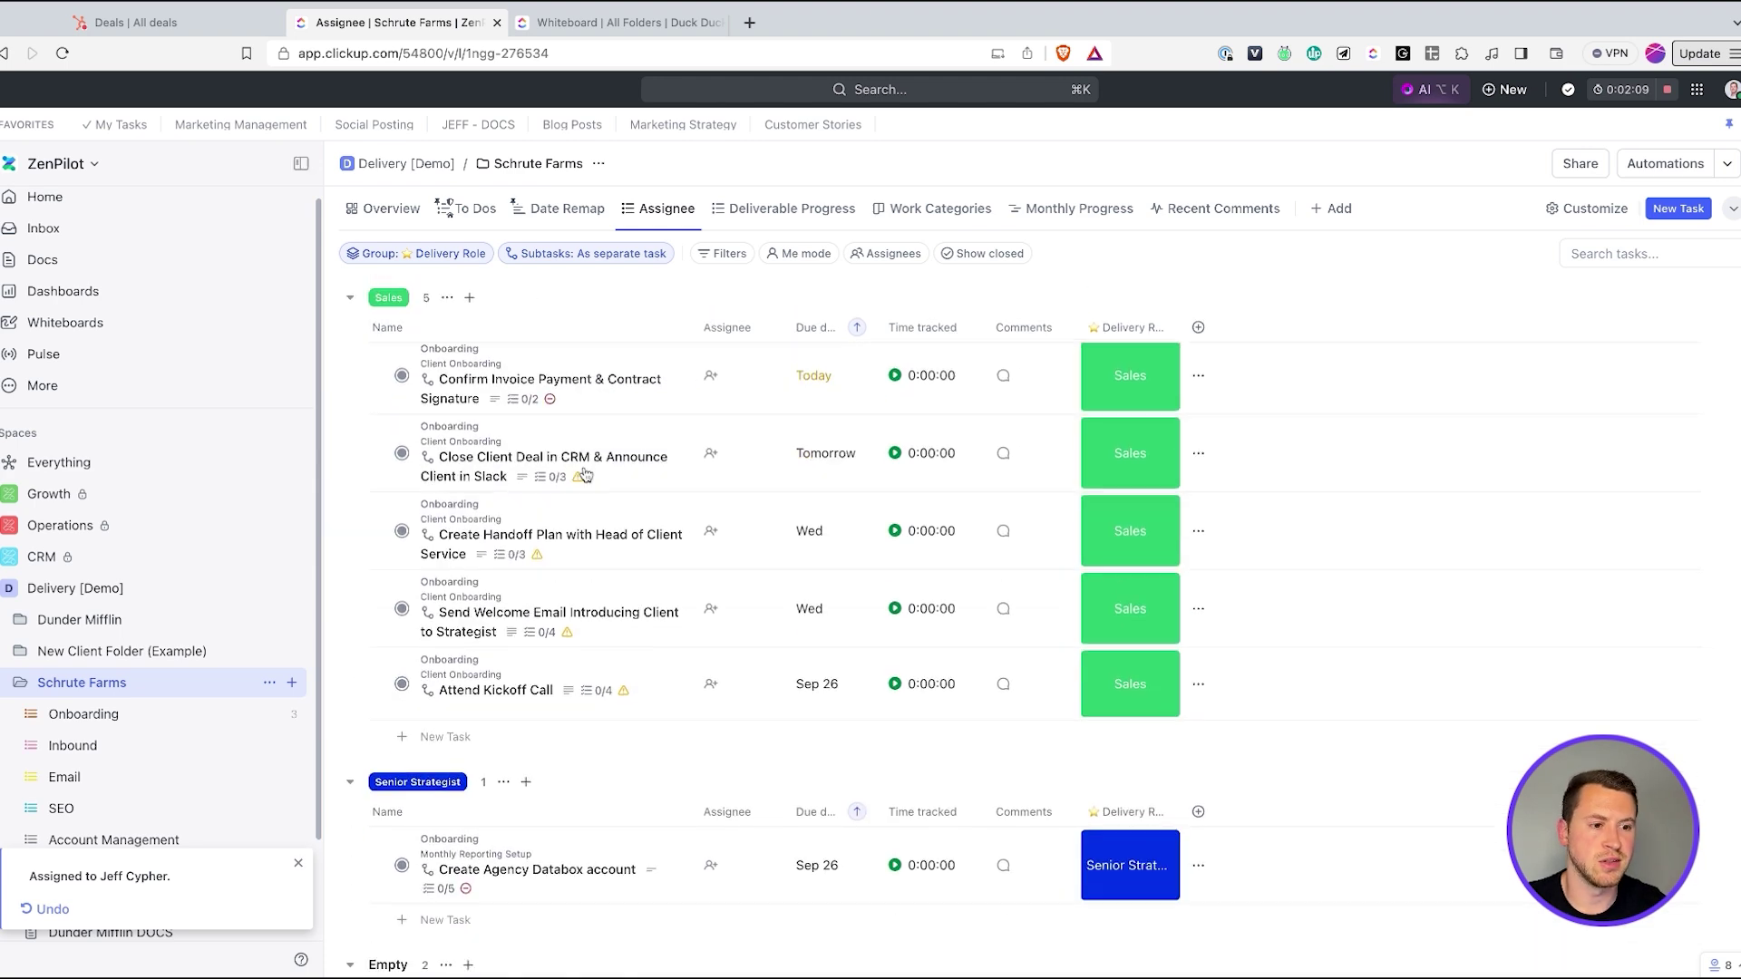
scroll(490, 417, down, 1)
scroll(650, 554, up, 6)
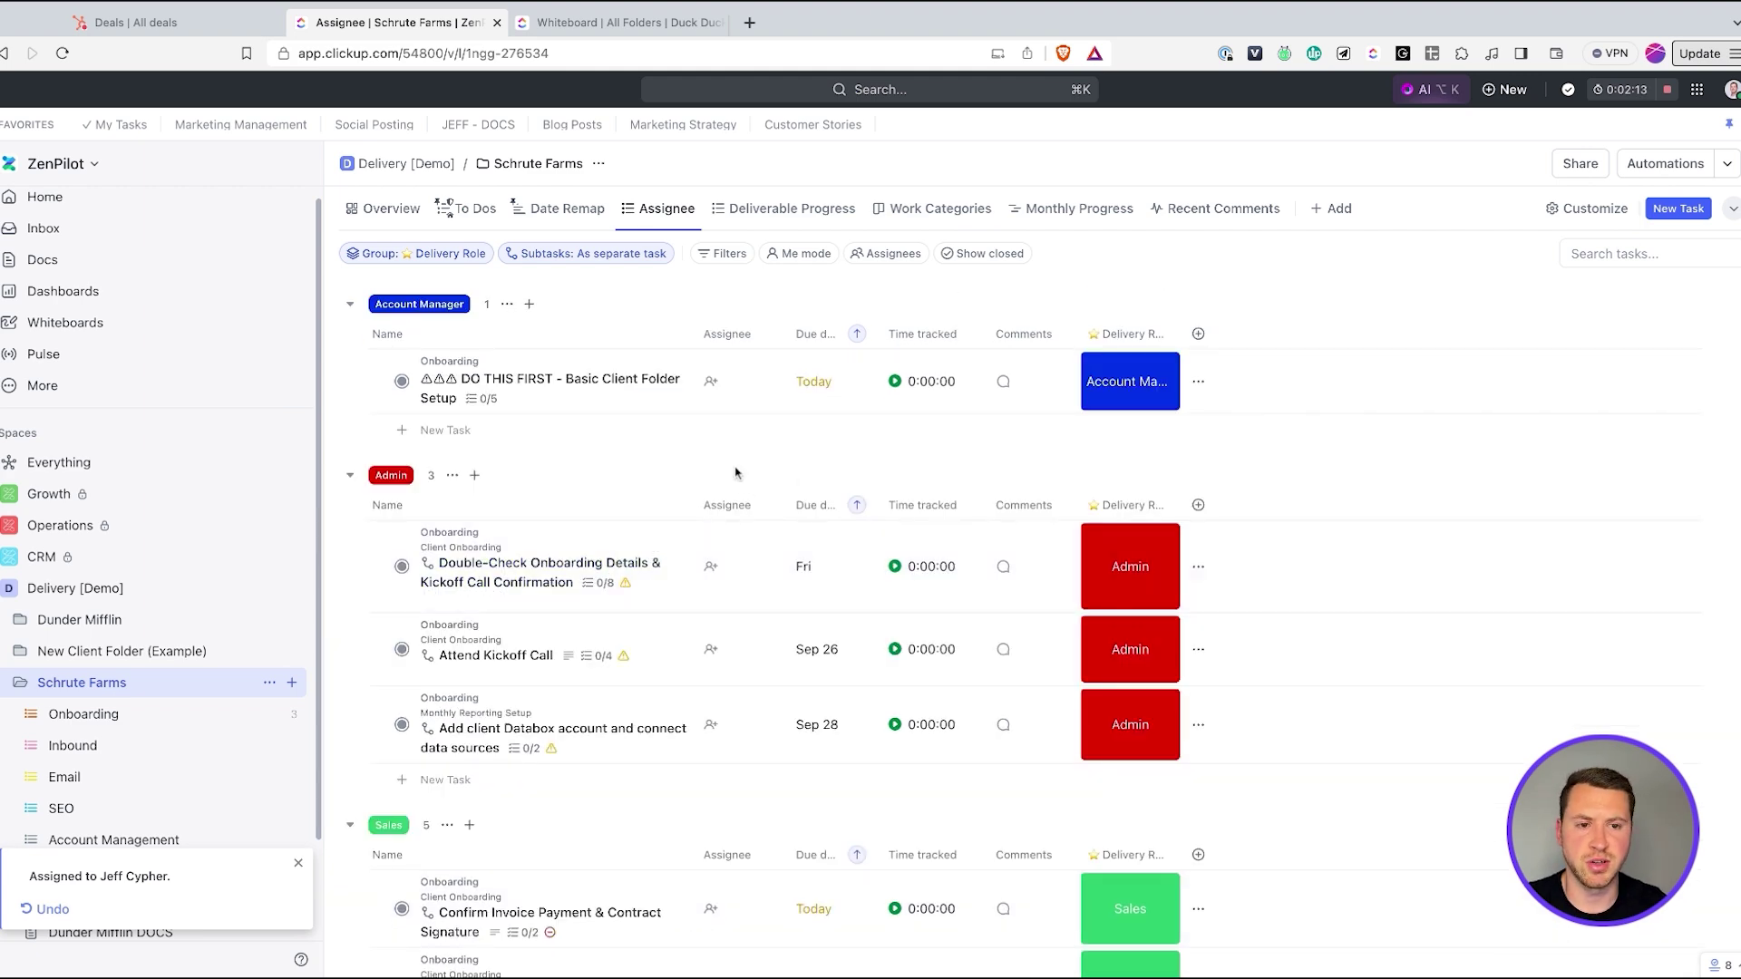
Step: Look at the Schrute Farms Onboarding list, and review the Client Overview page in the folder's Dunder Mifflin DOCS
click(132, 715)
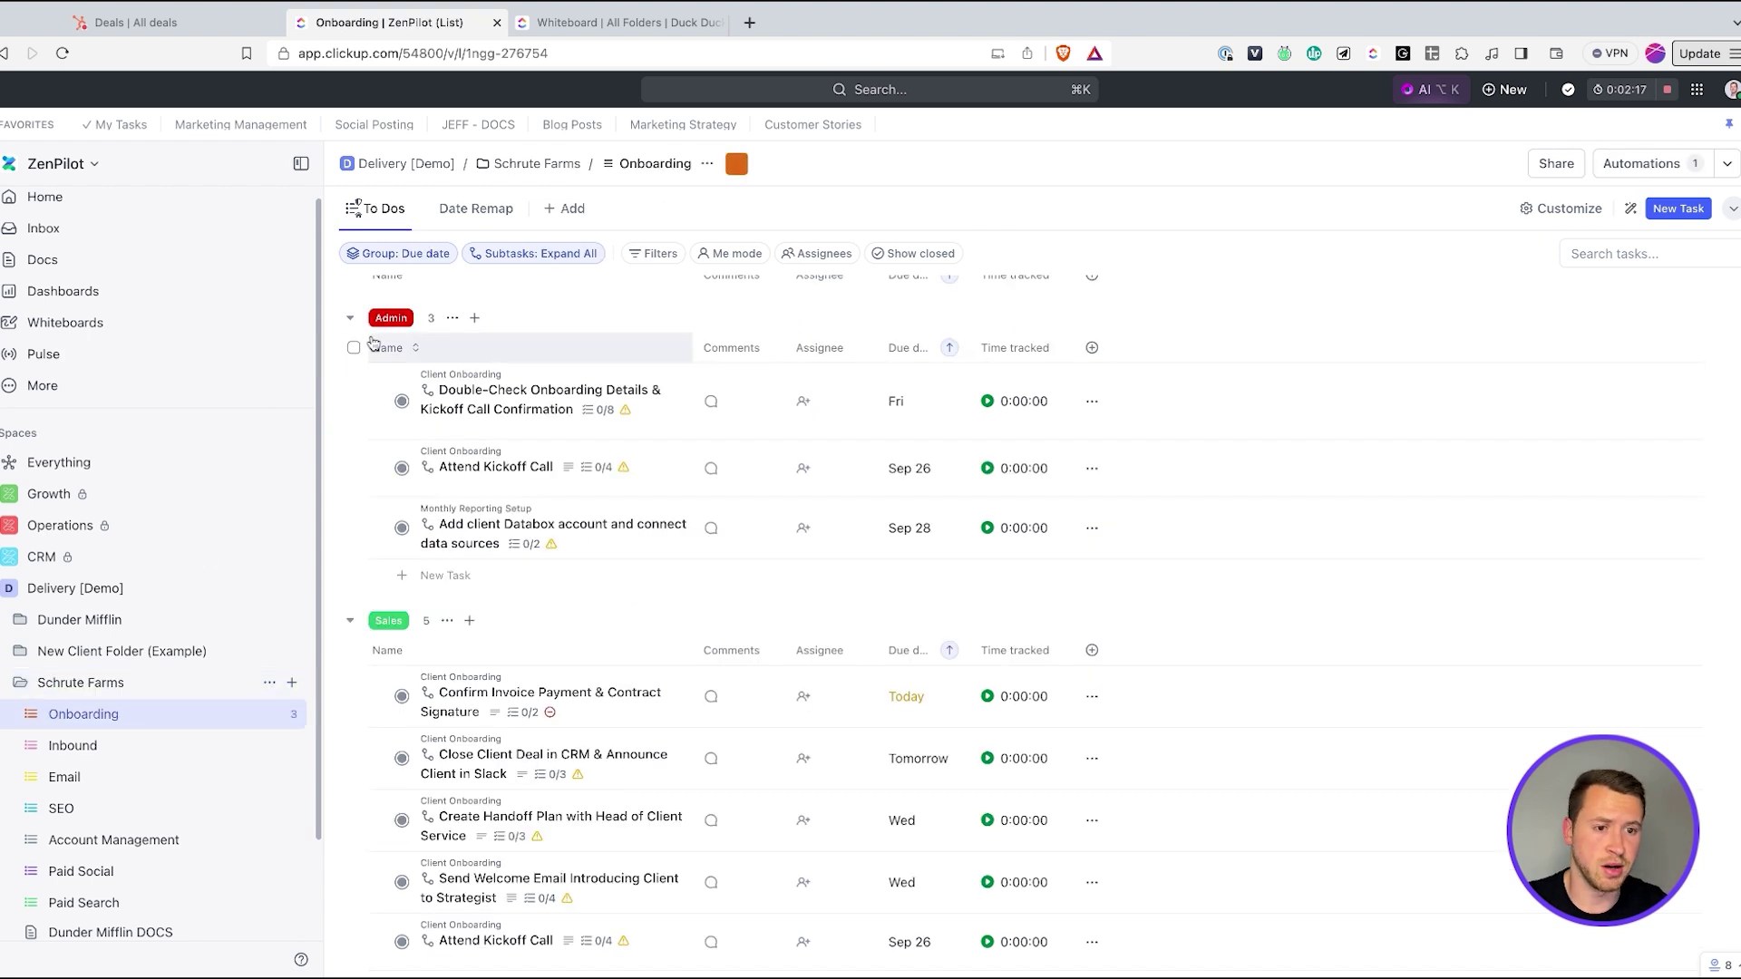
scroll(118, 725, down, 2)
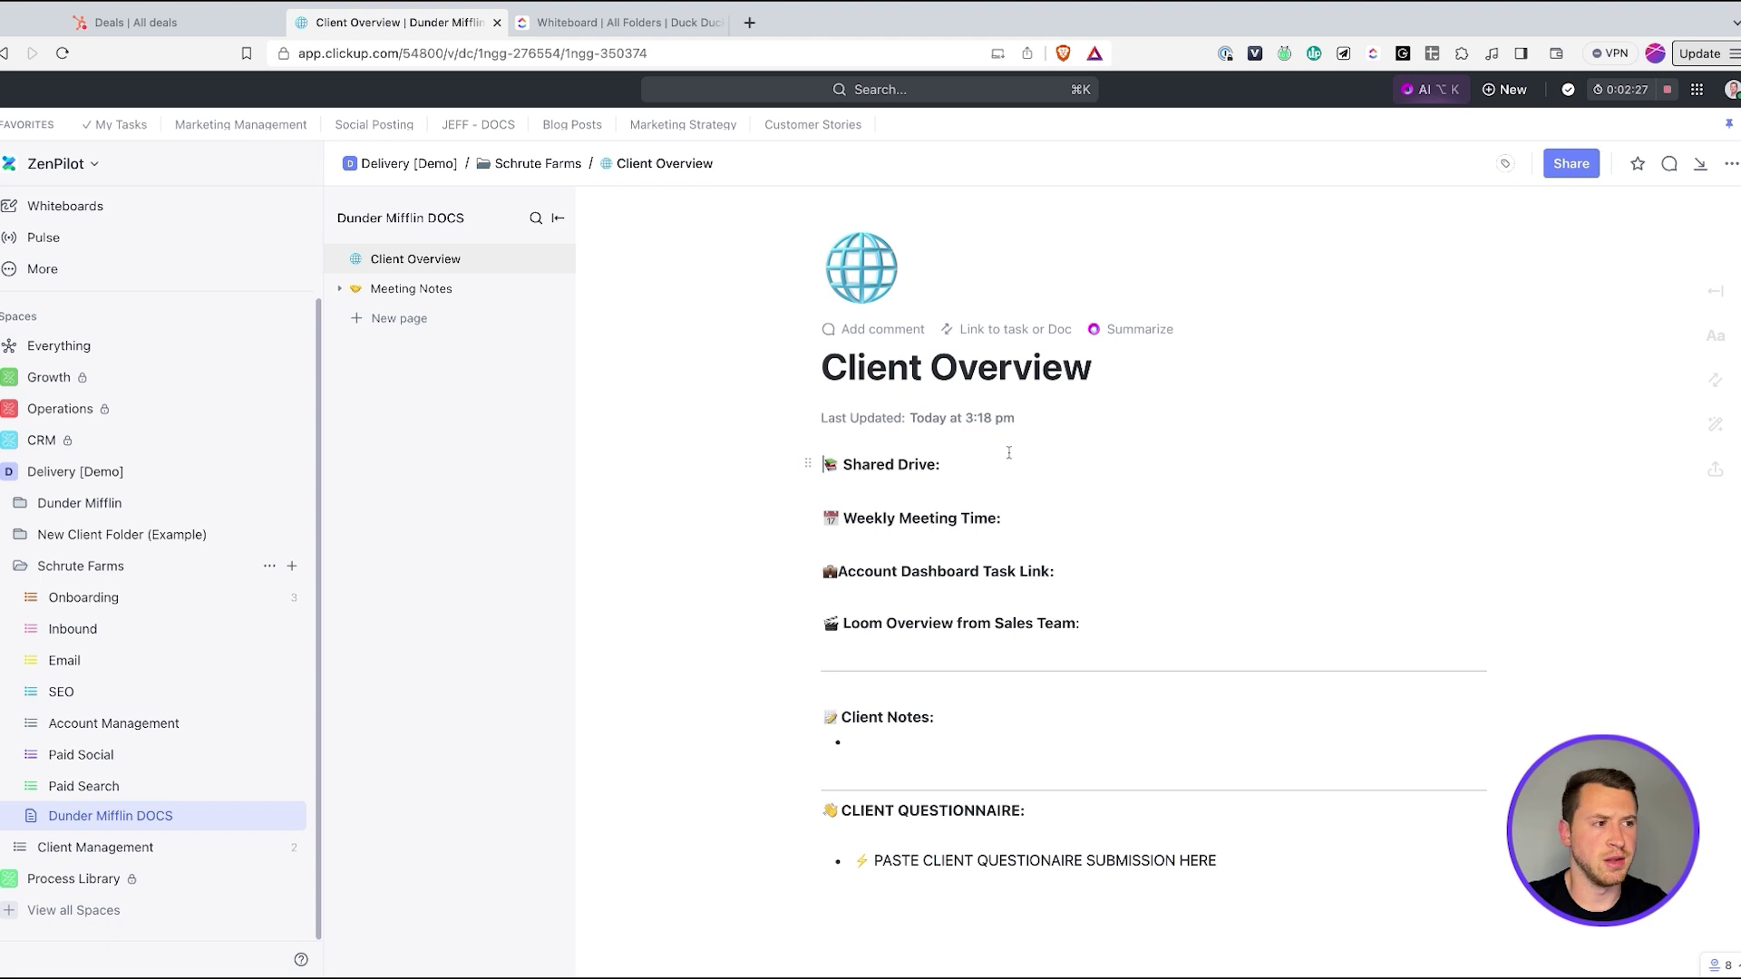
scroll(963, 540, down, 2)
click(904, 624)
click(1155, 474)
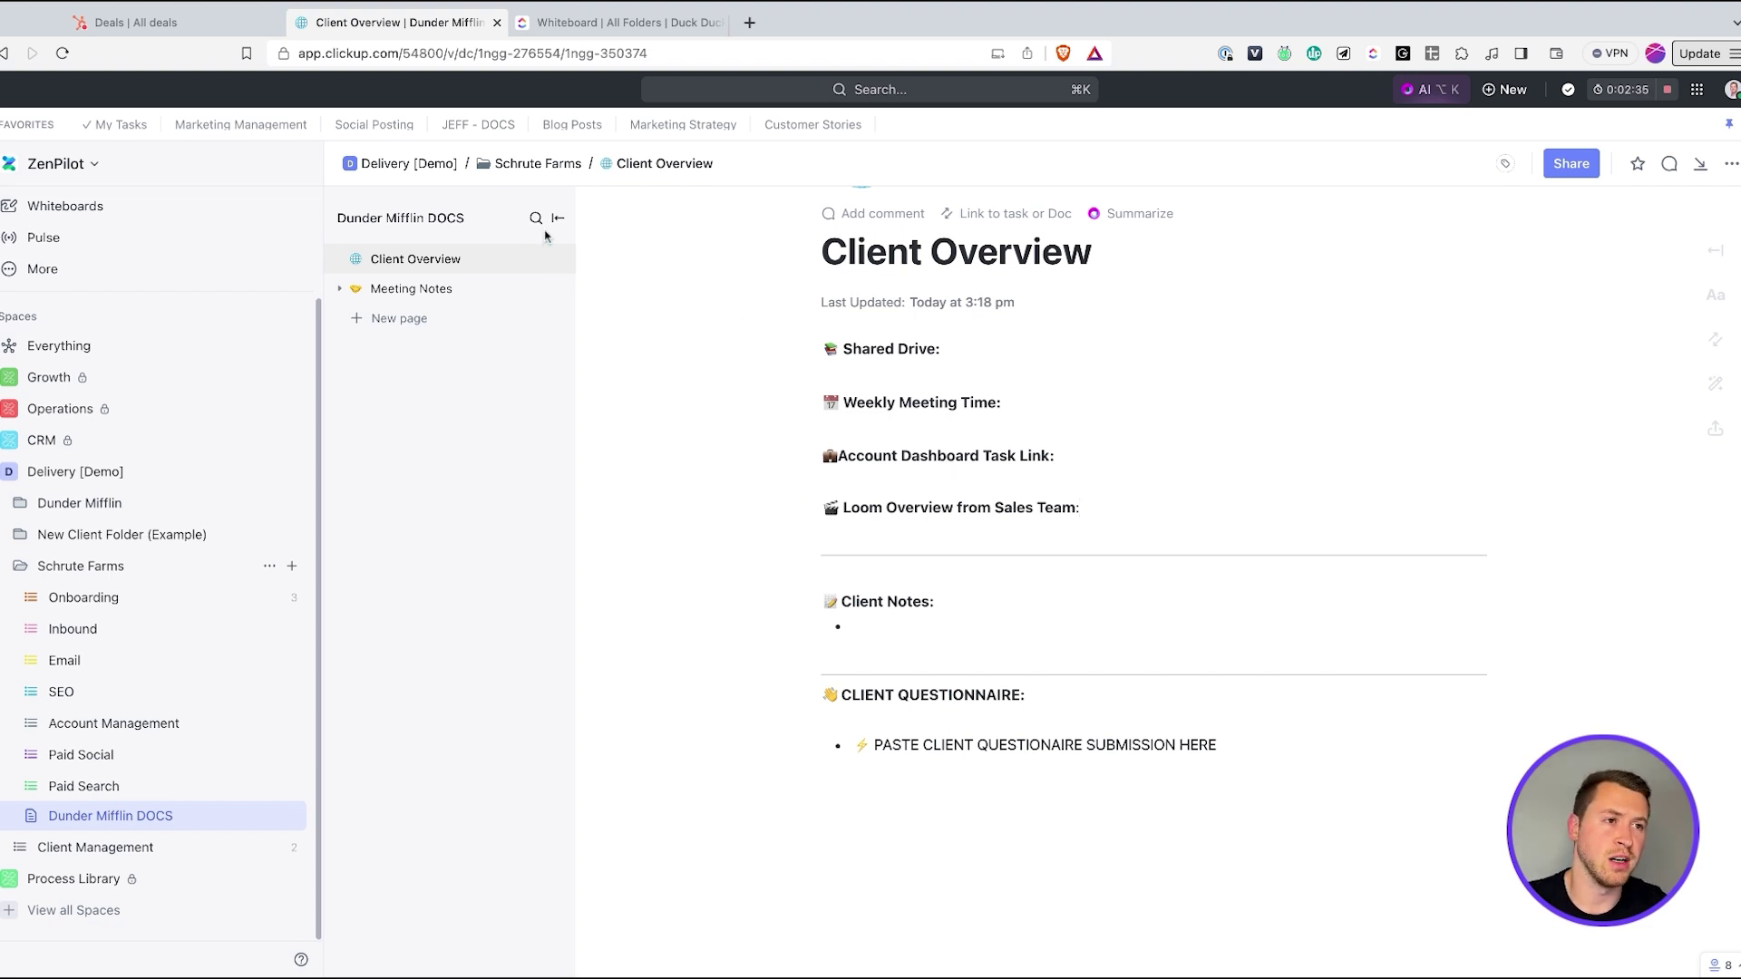
Step: Rename the Dunder Mifflin DOCS doc to Schrute Farms DOCS, and return to the Client Management list
drag(424, 218, 340, 219)
text(Schr)
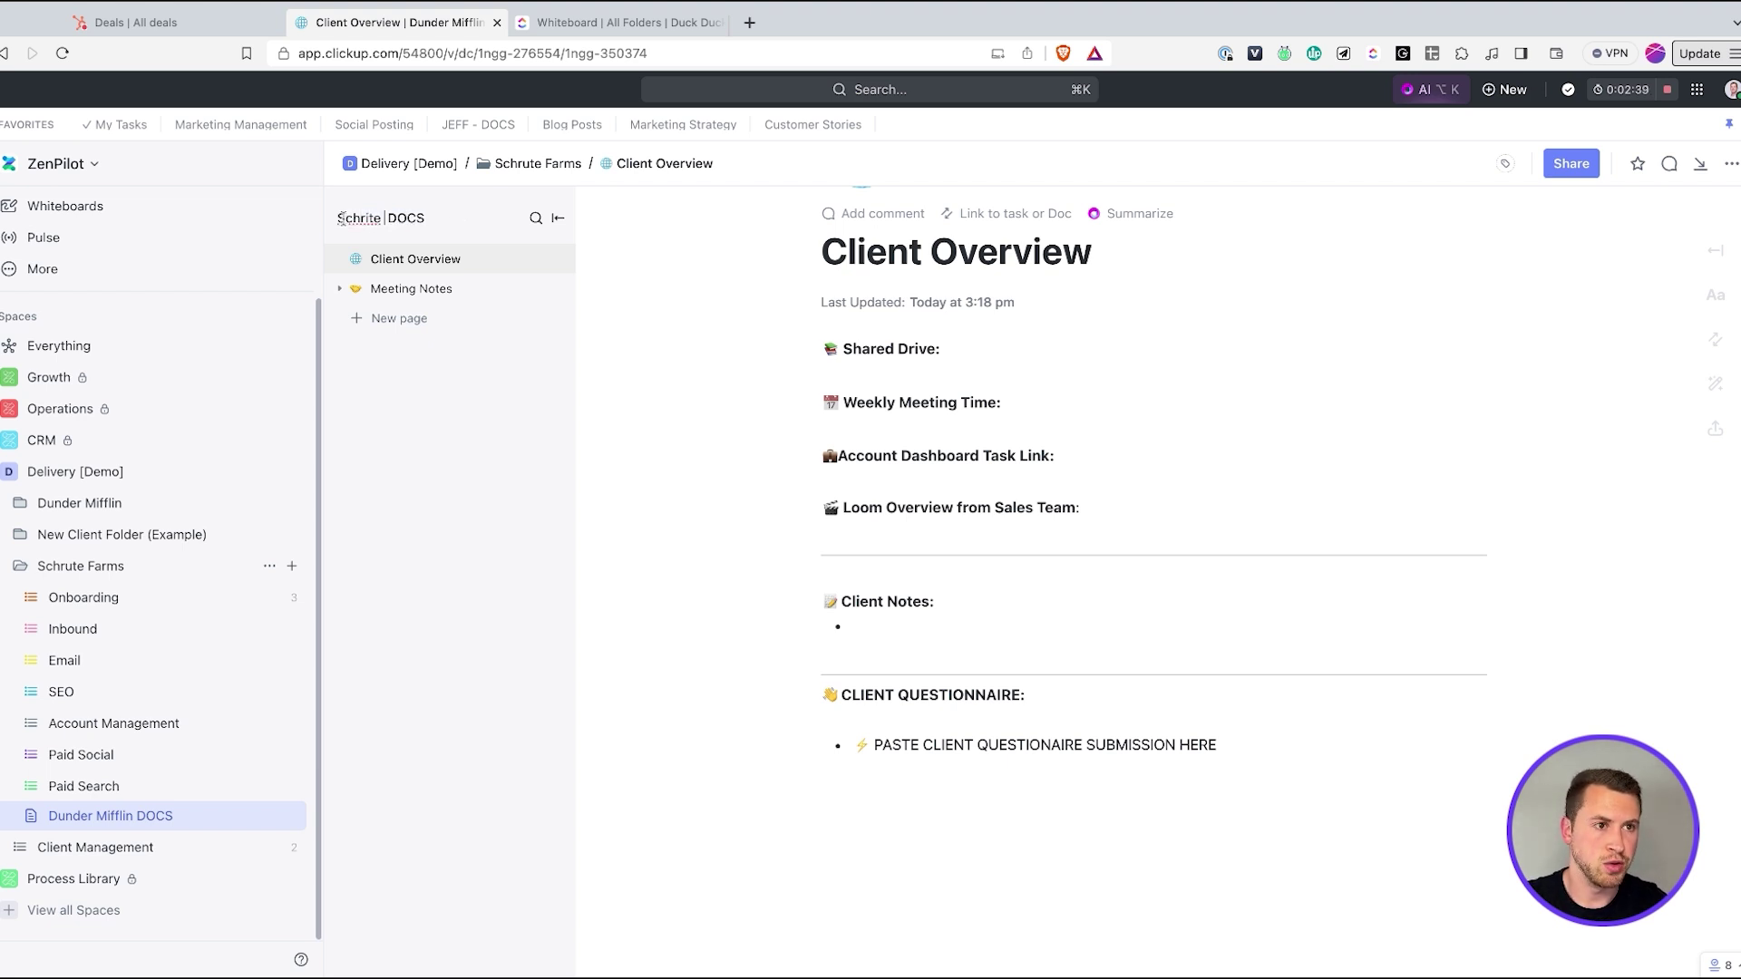
text(ute Farms)
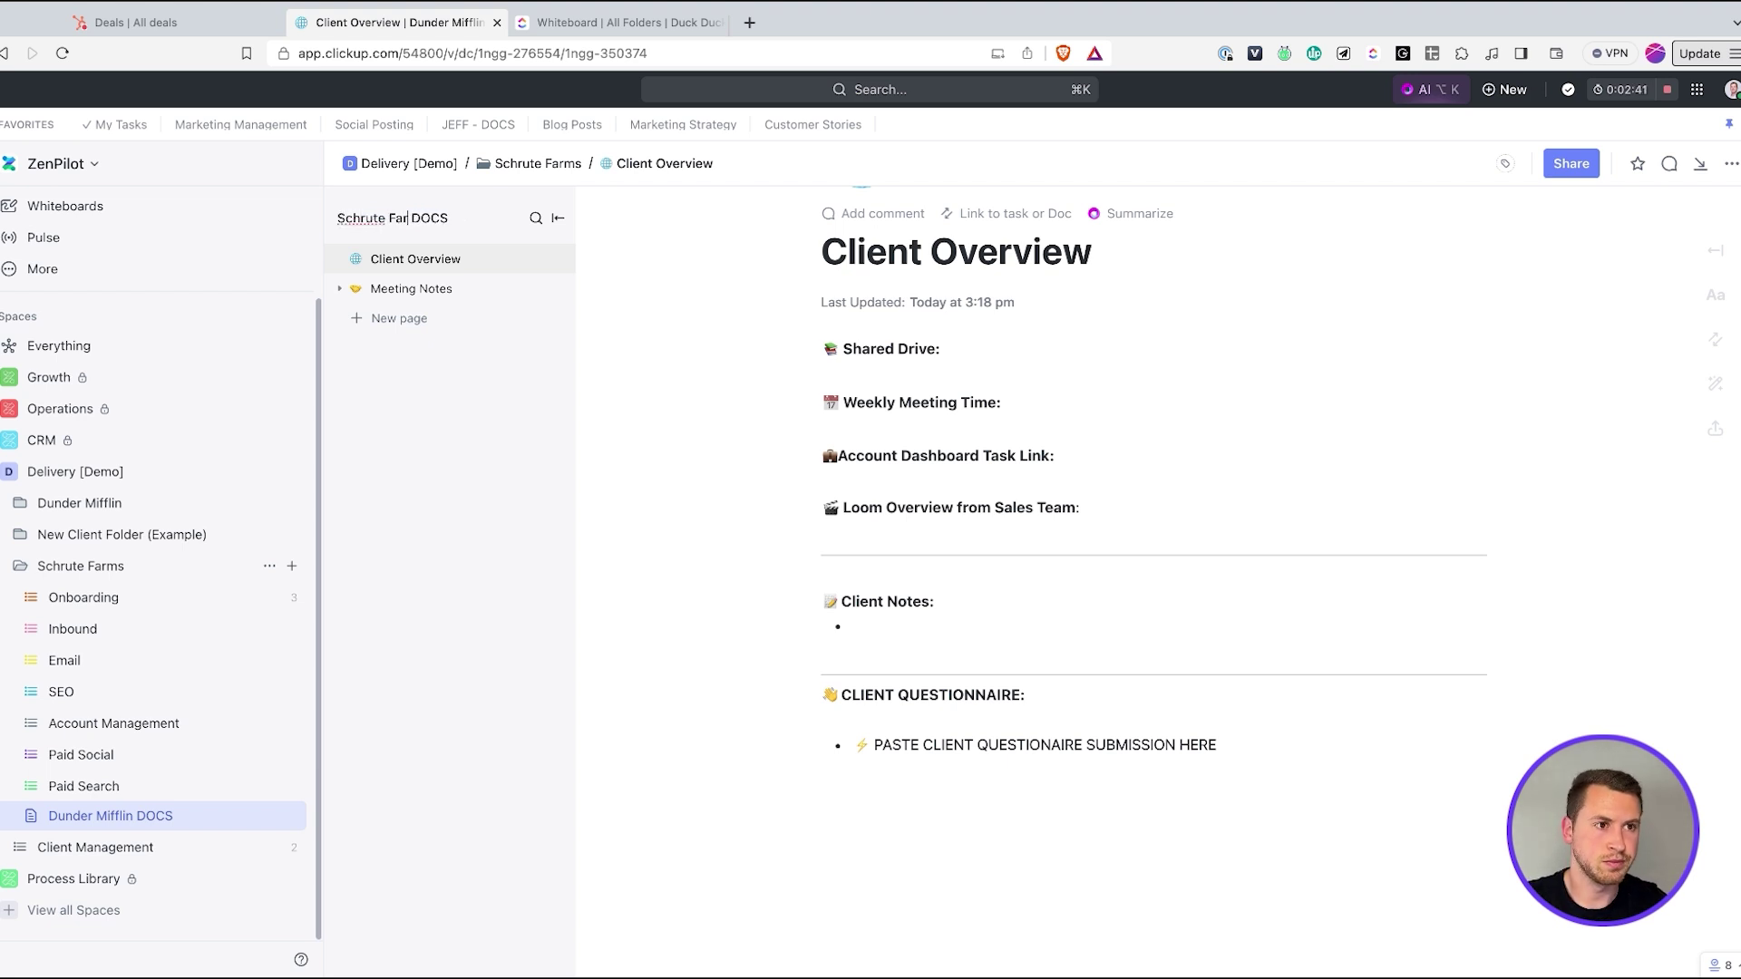
key(Return)
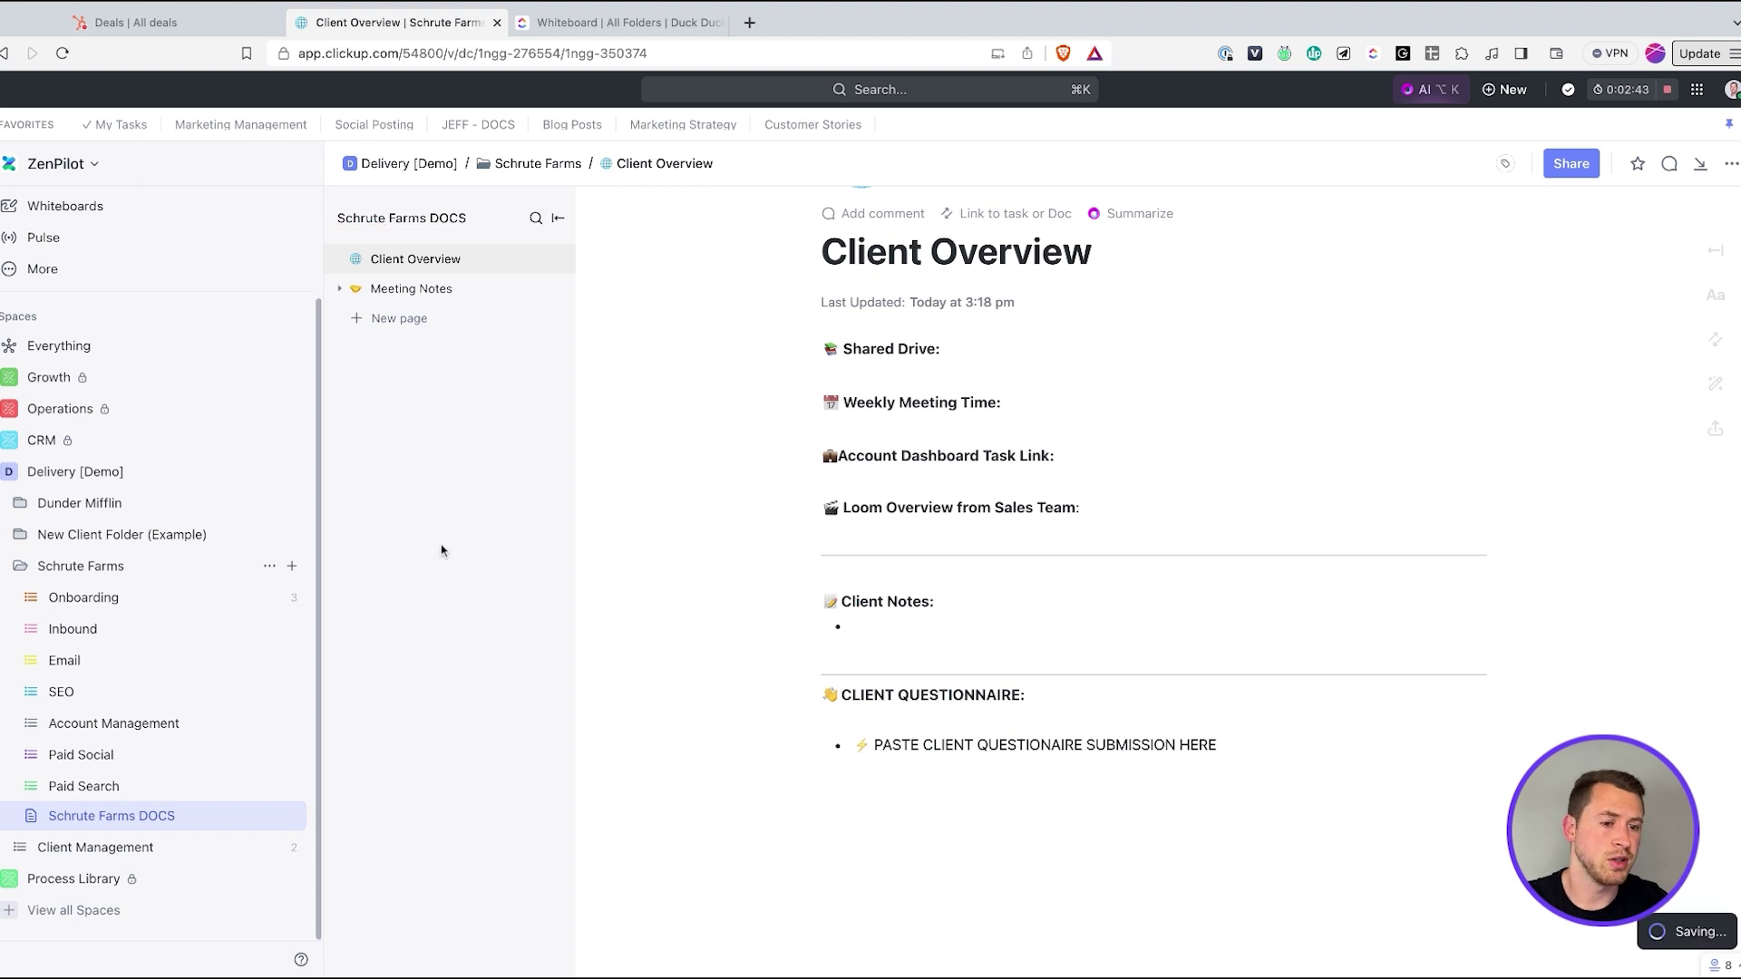
click(21, 568)
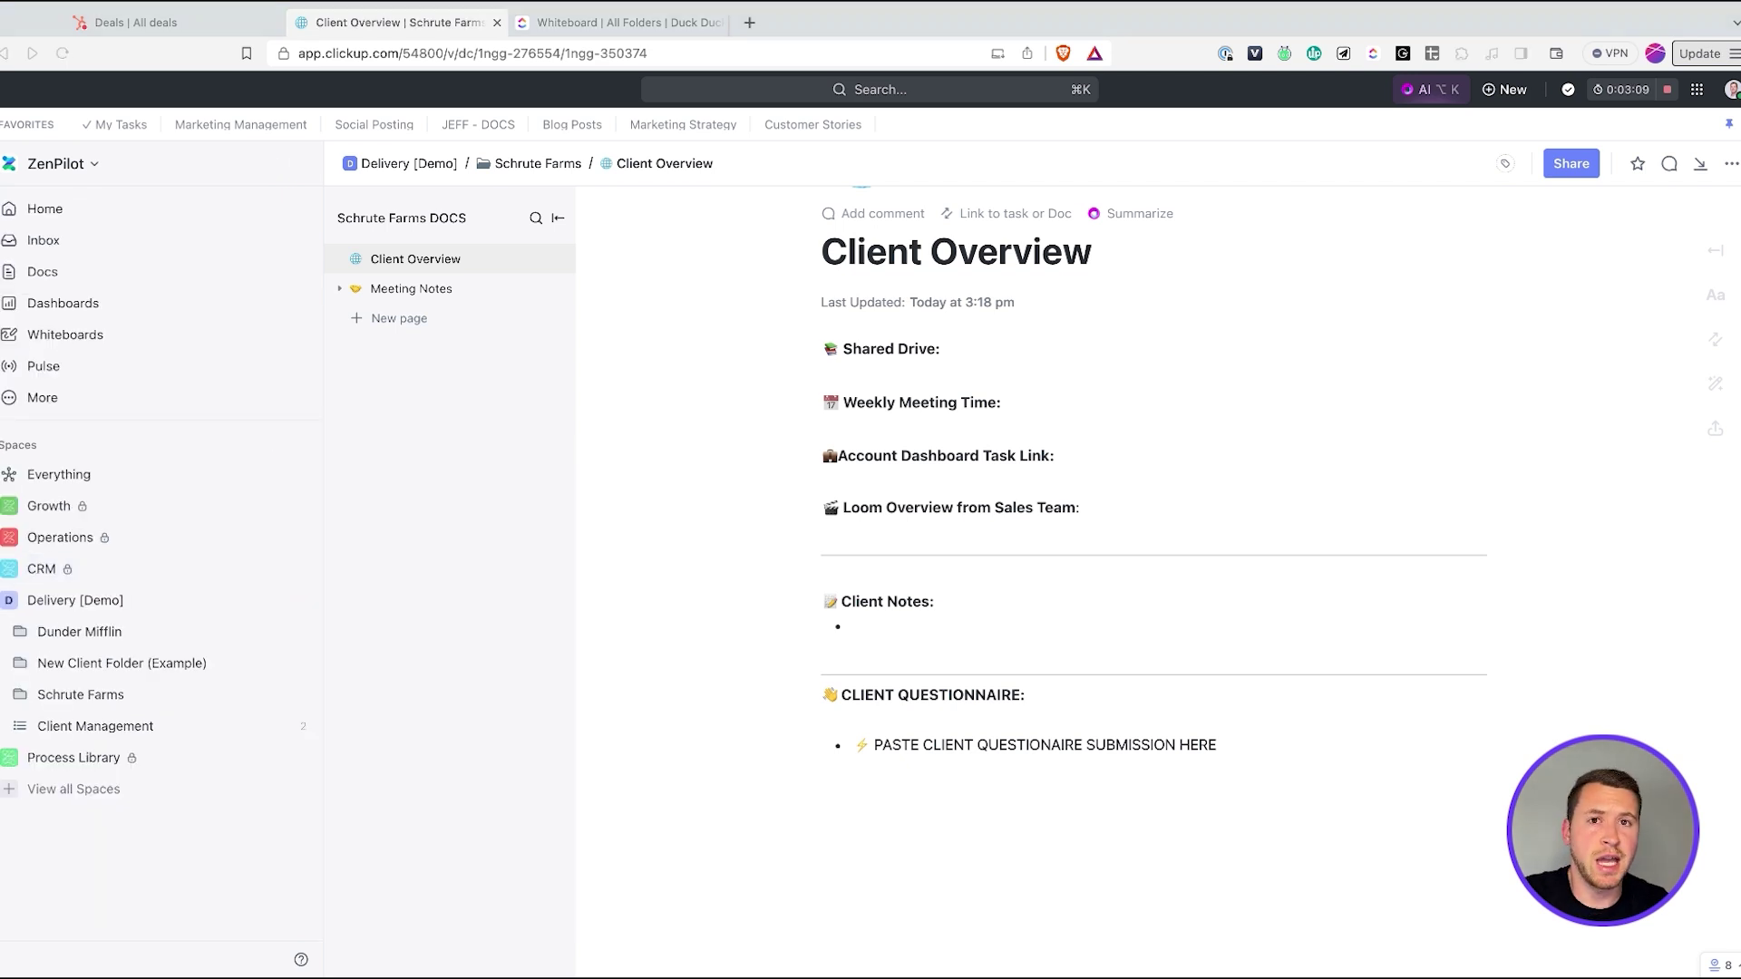
click(148, 726)
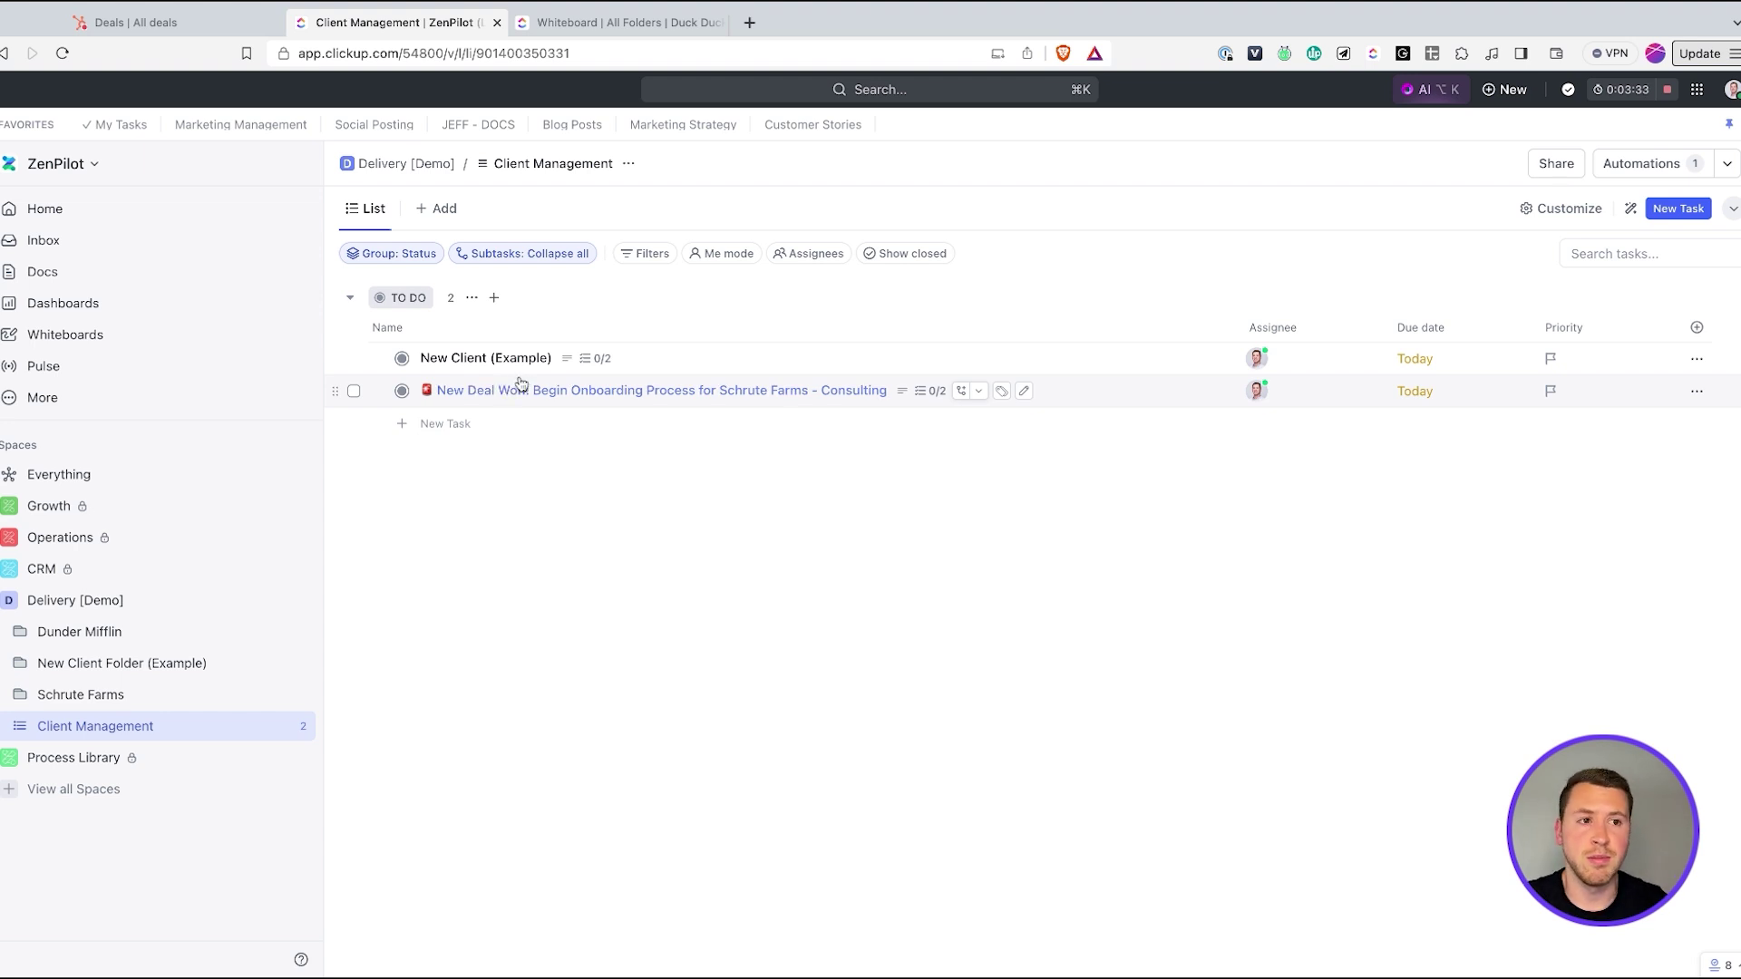
Step: Switch to the Duck Duck Grow workspace's CRM whiteboard, review the payment-to-onboarding flow, and expand the CRM [DEMO] space
click(603, 23)
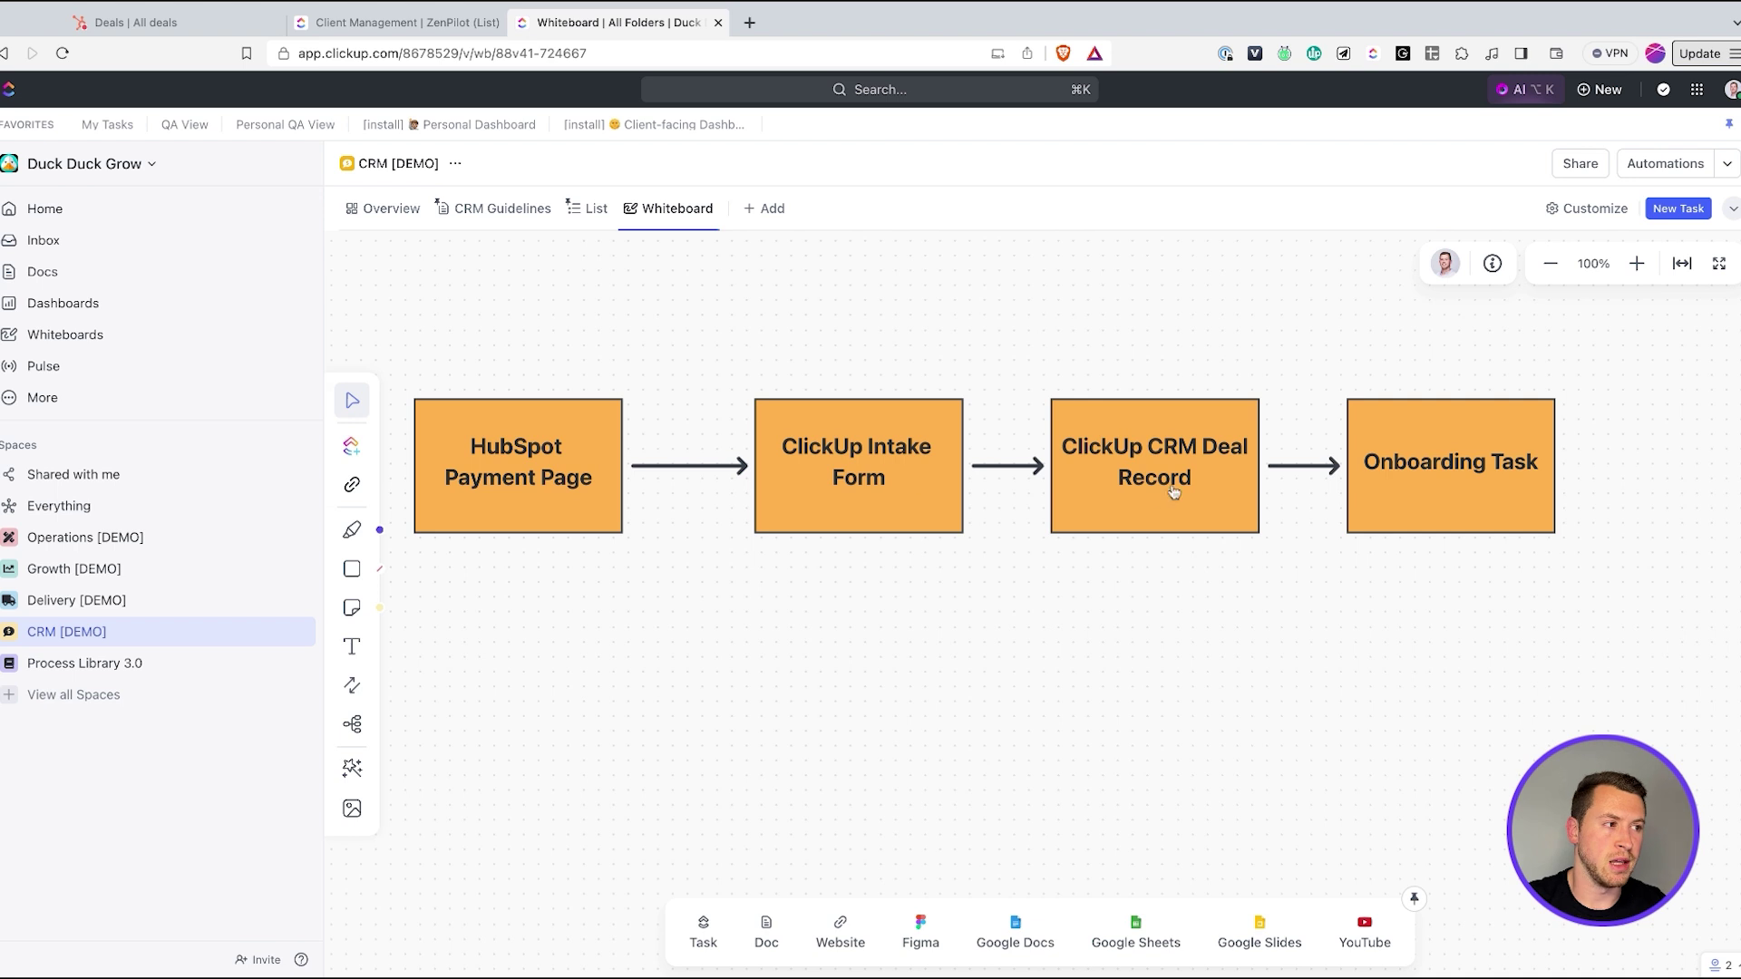
click(17, 626)
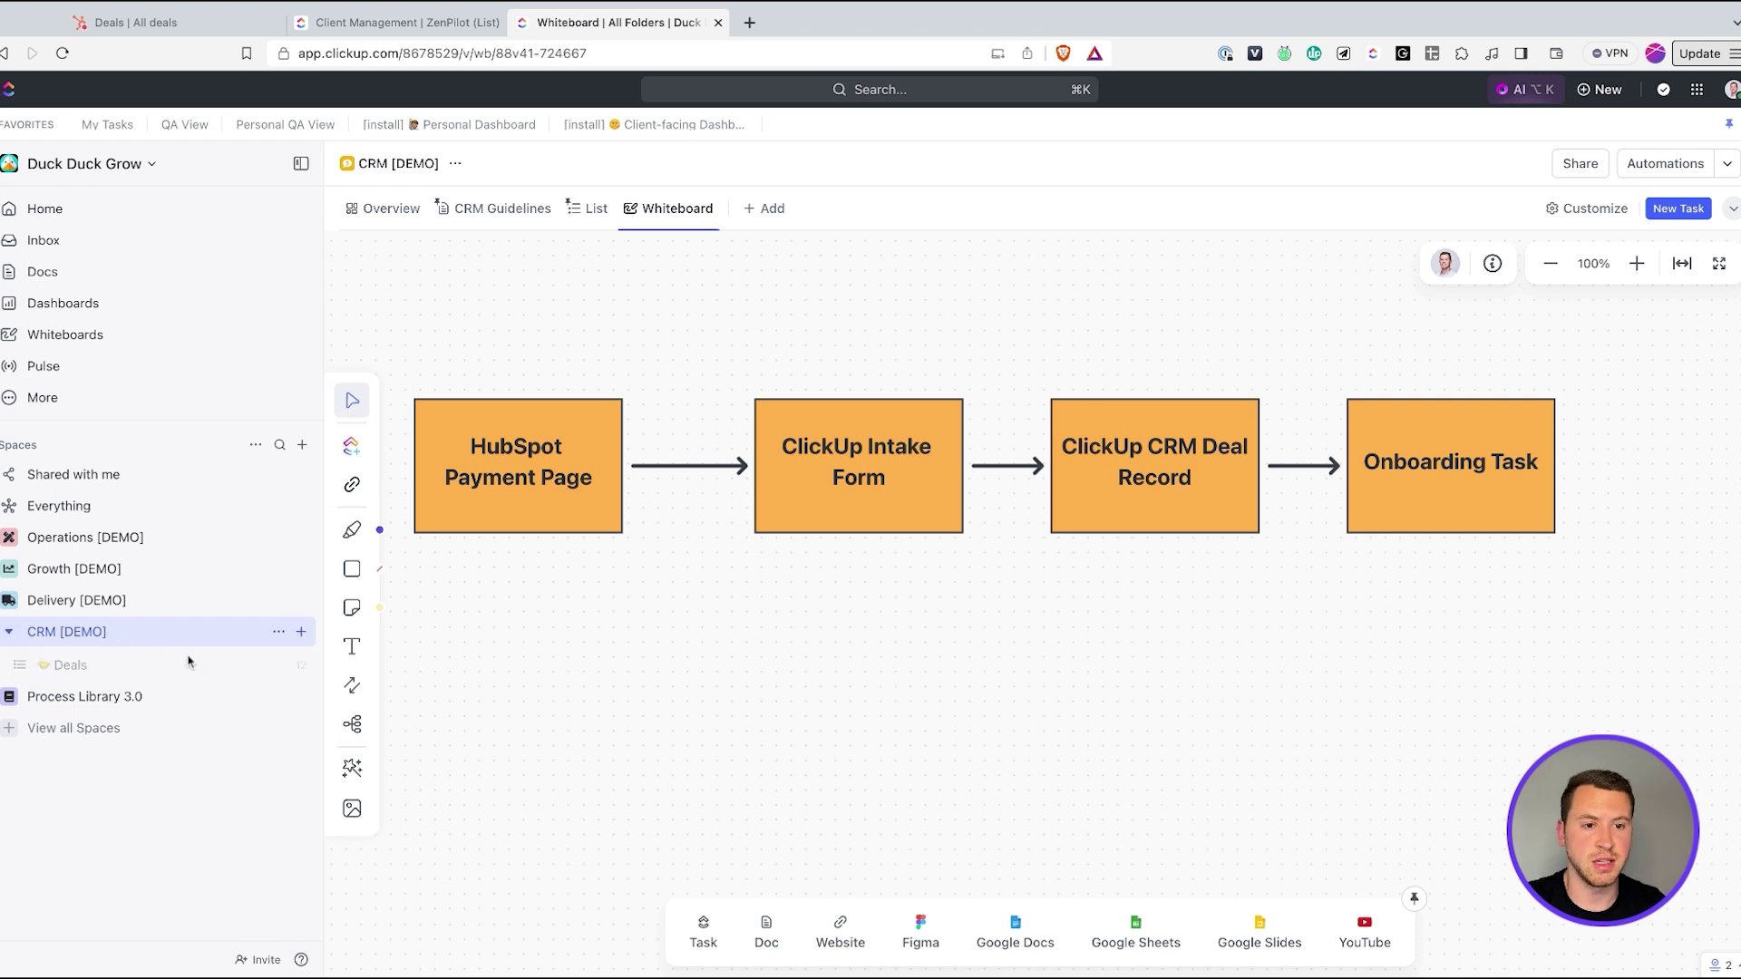